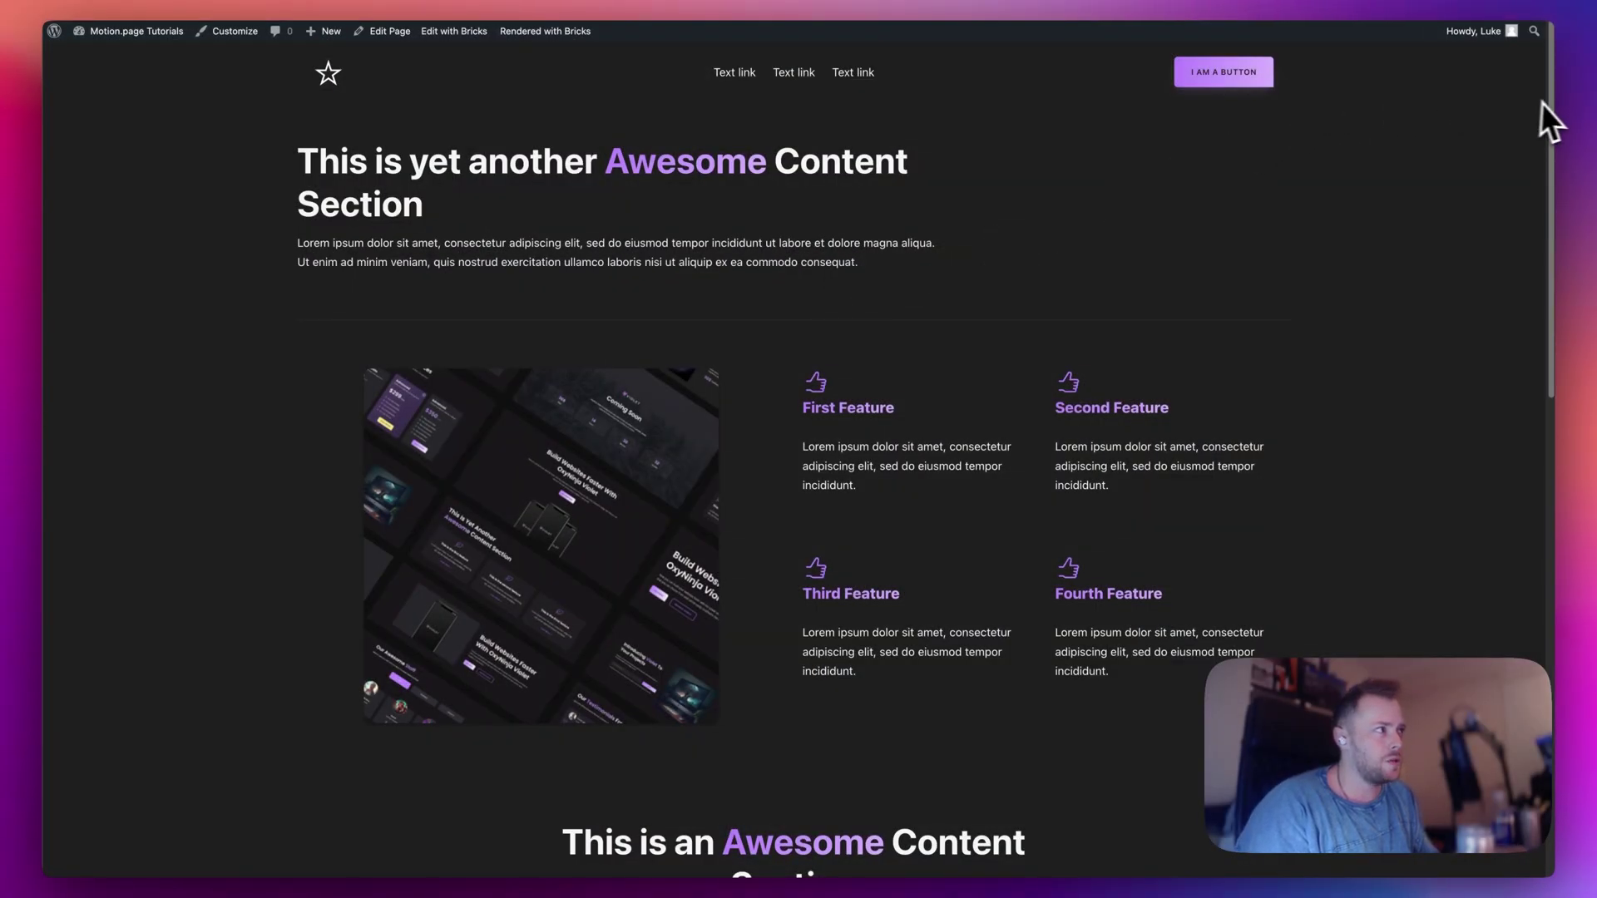
Scroll the live page to watch the dark-theme header shrink into a floating pill.
left_click_drag(1553, 103, 1566, 224)
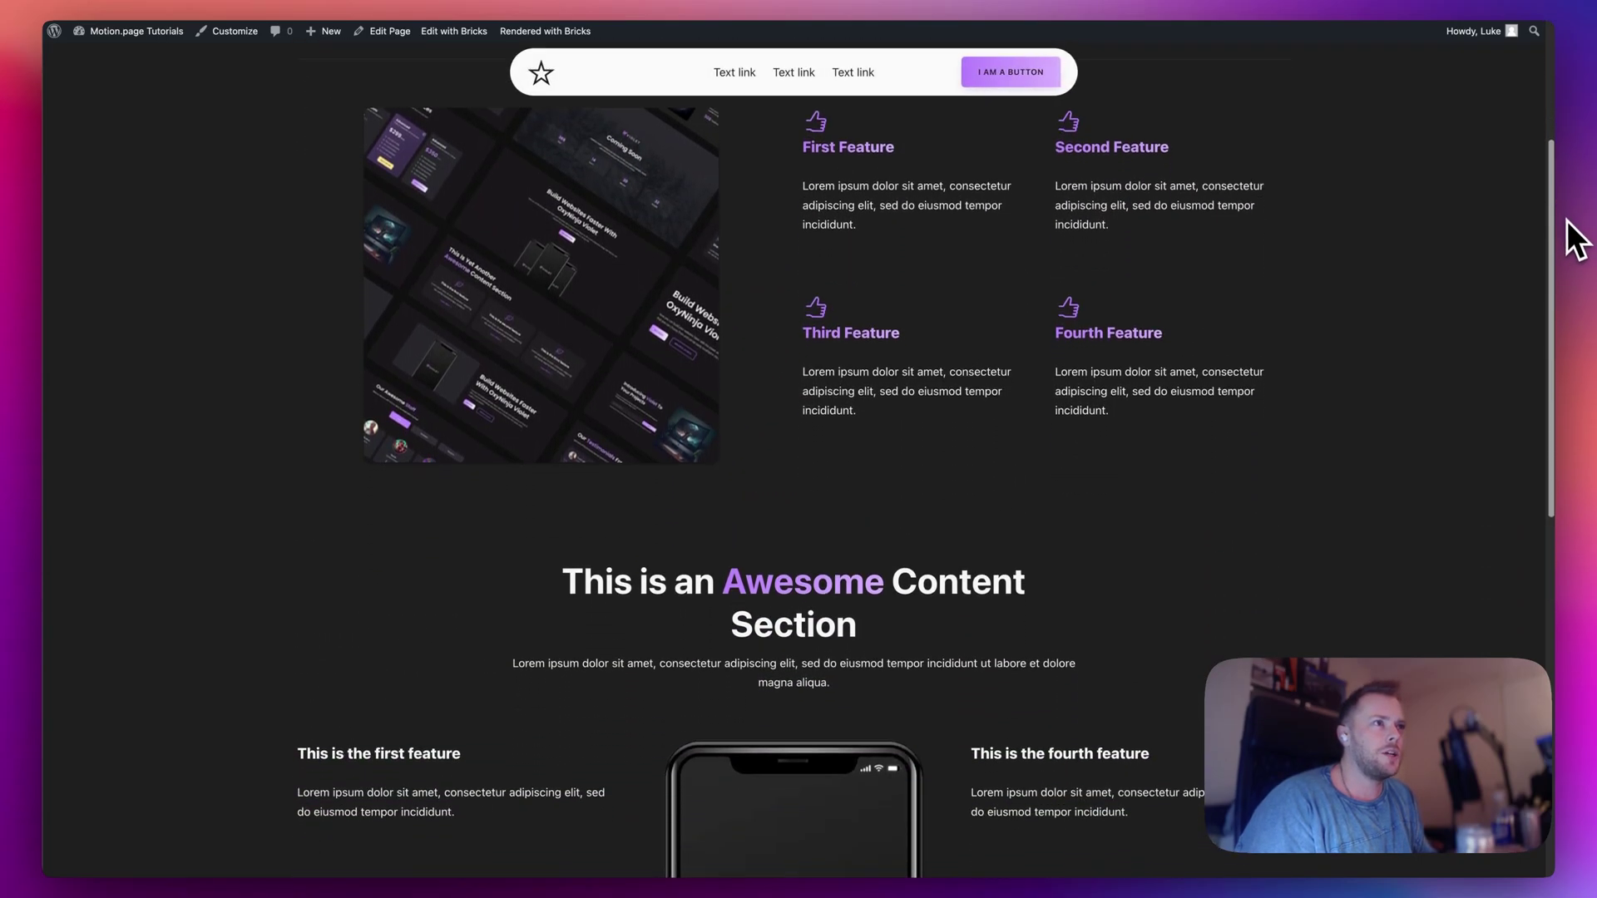
scroll(1050, 303, "down", 5)
scroll(1044, 309, "down", 4)
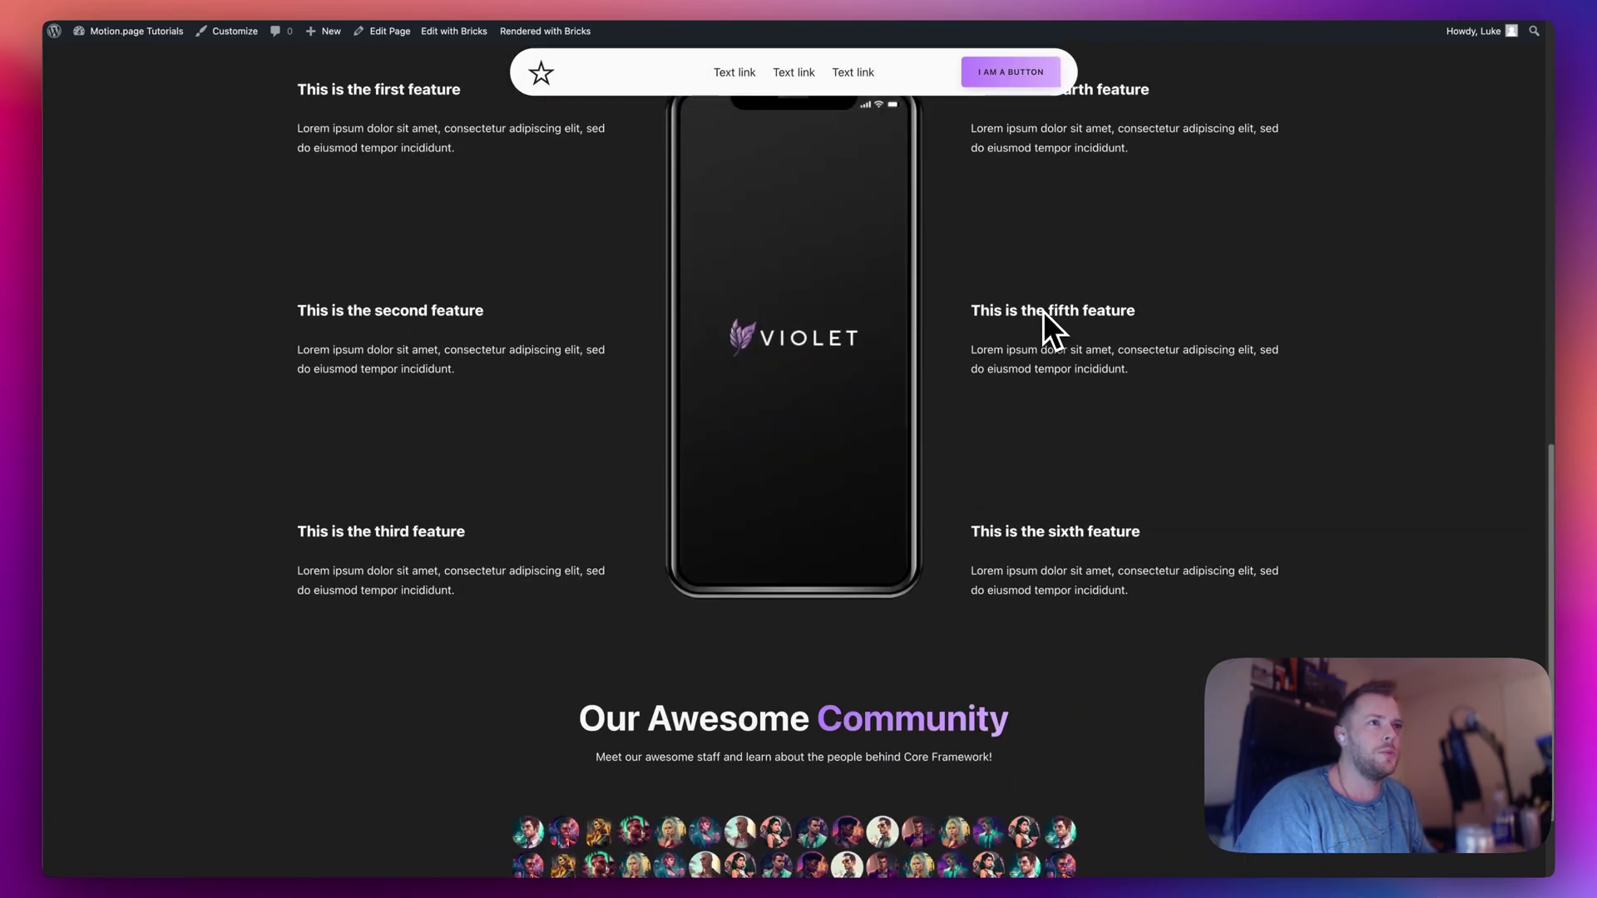
scroll(1040, 324, "down", 2)
scroll(1050, 372, "up", 3)
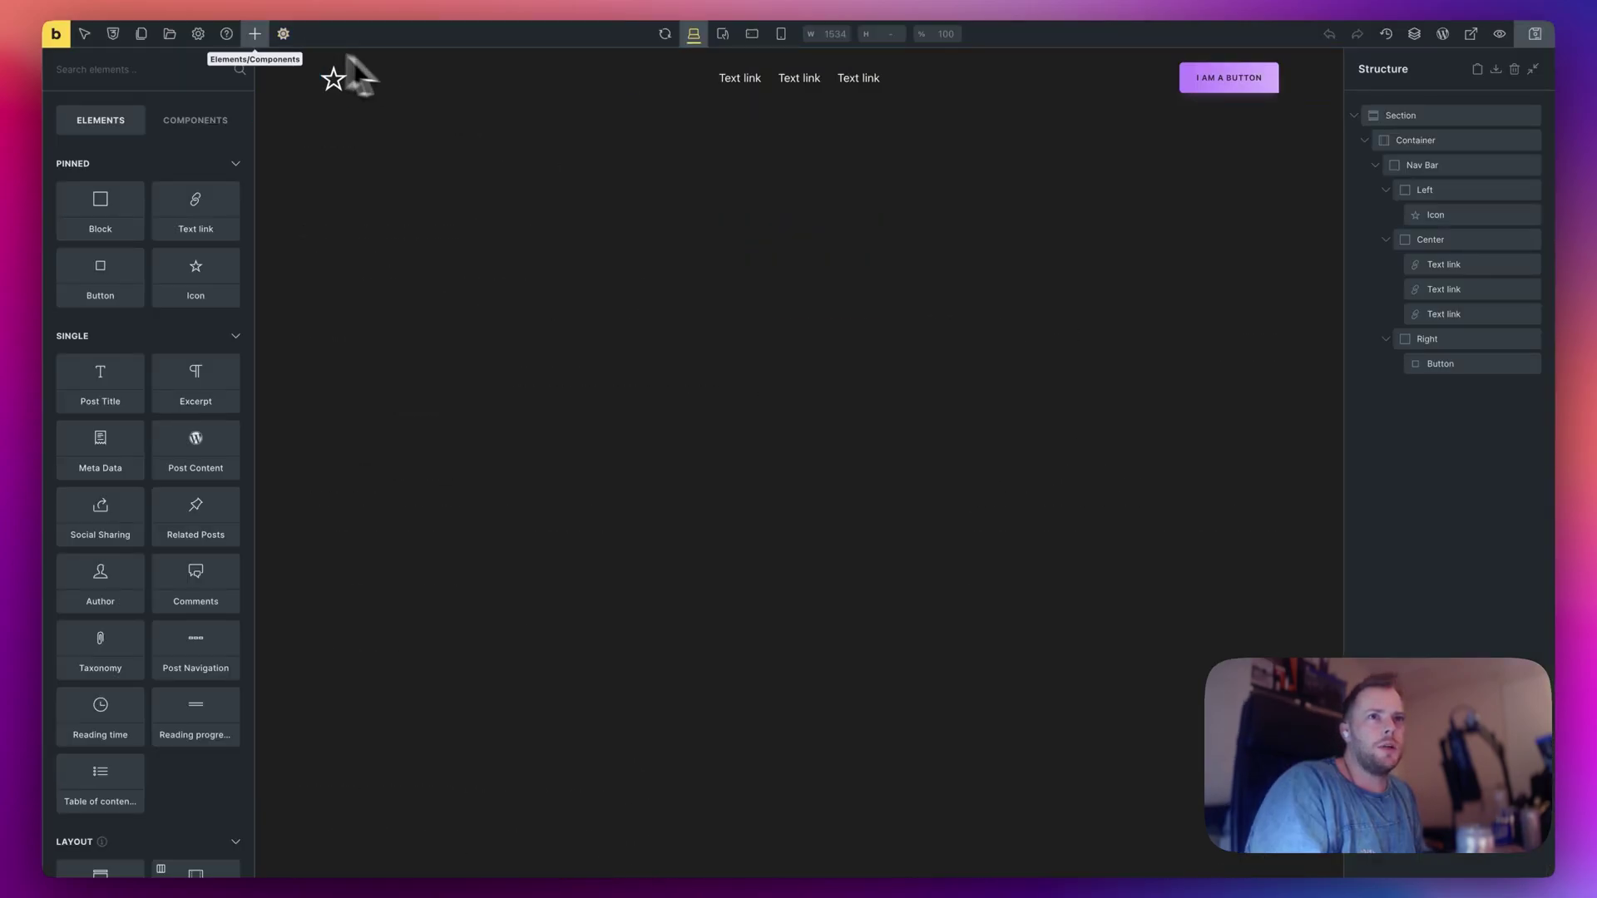
Switch to the light theme, save, and rescroll to check the pill header again.
left_click(283, 35)
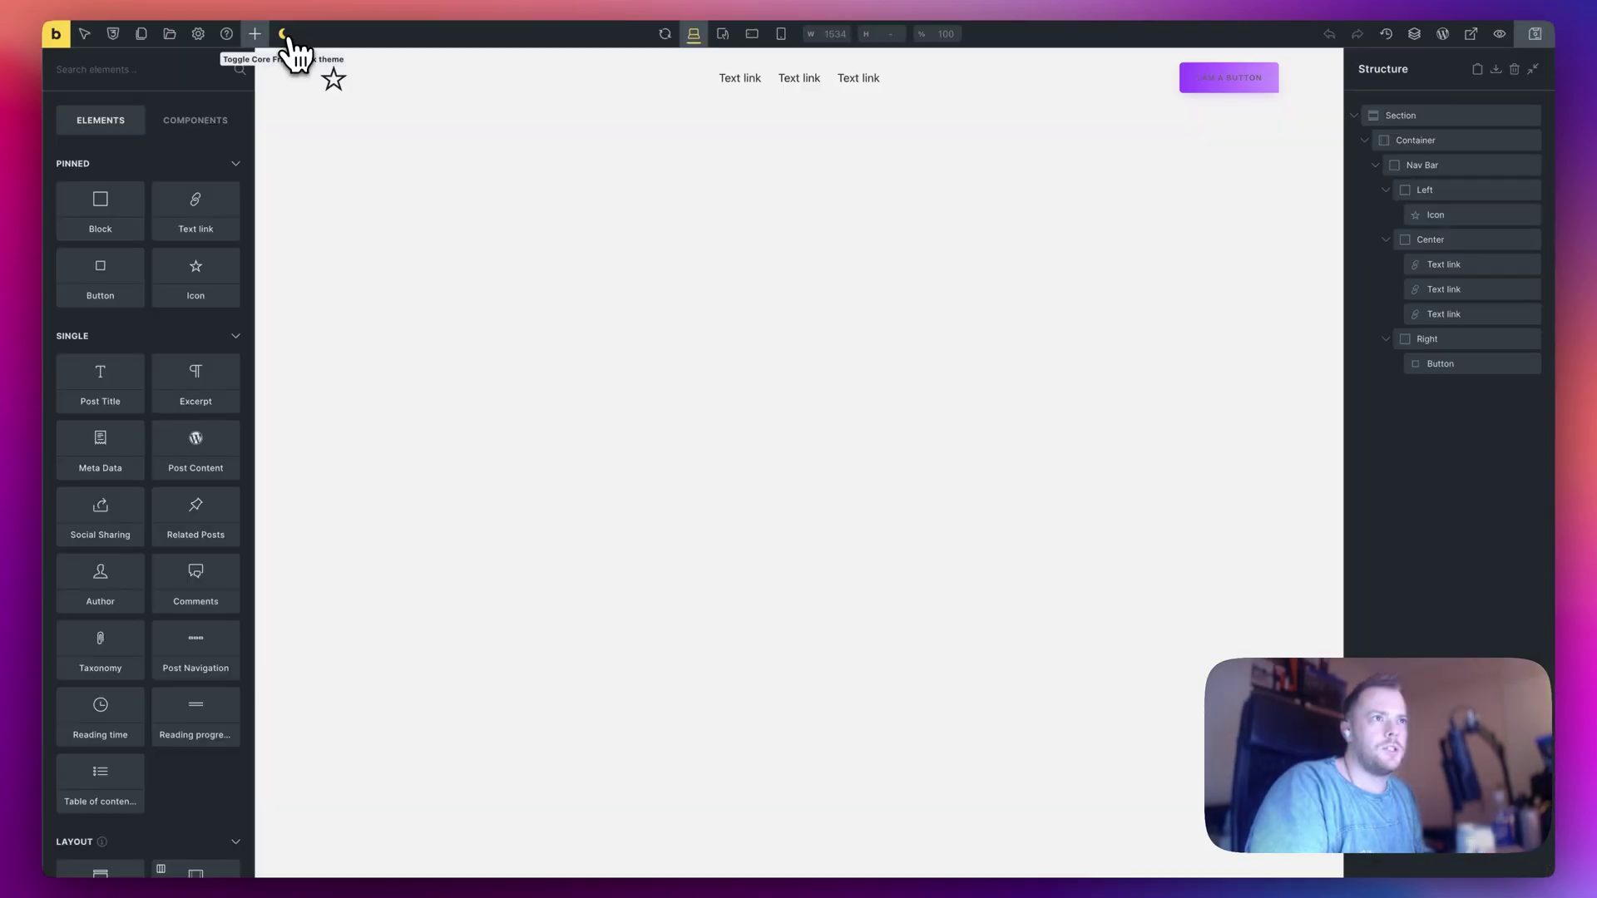
left_click(1534, 33)
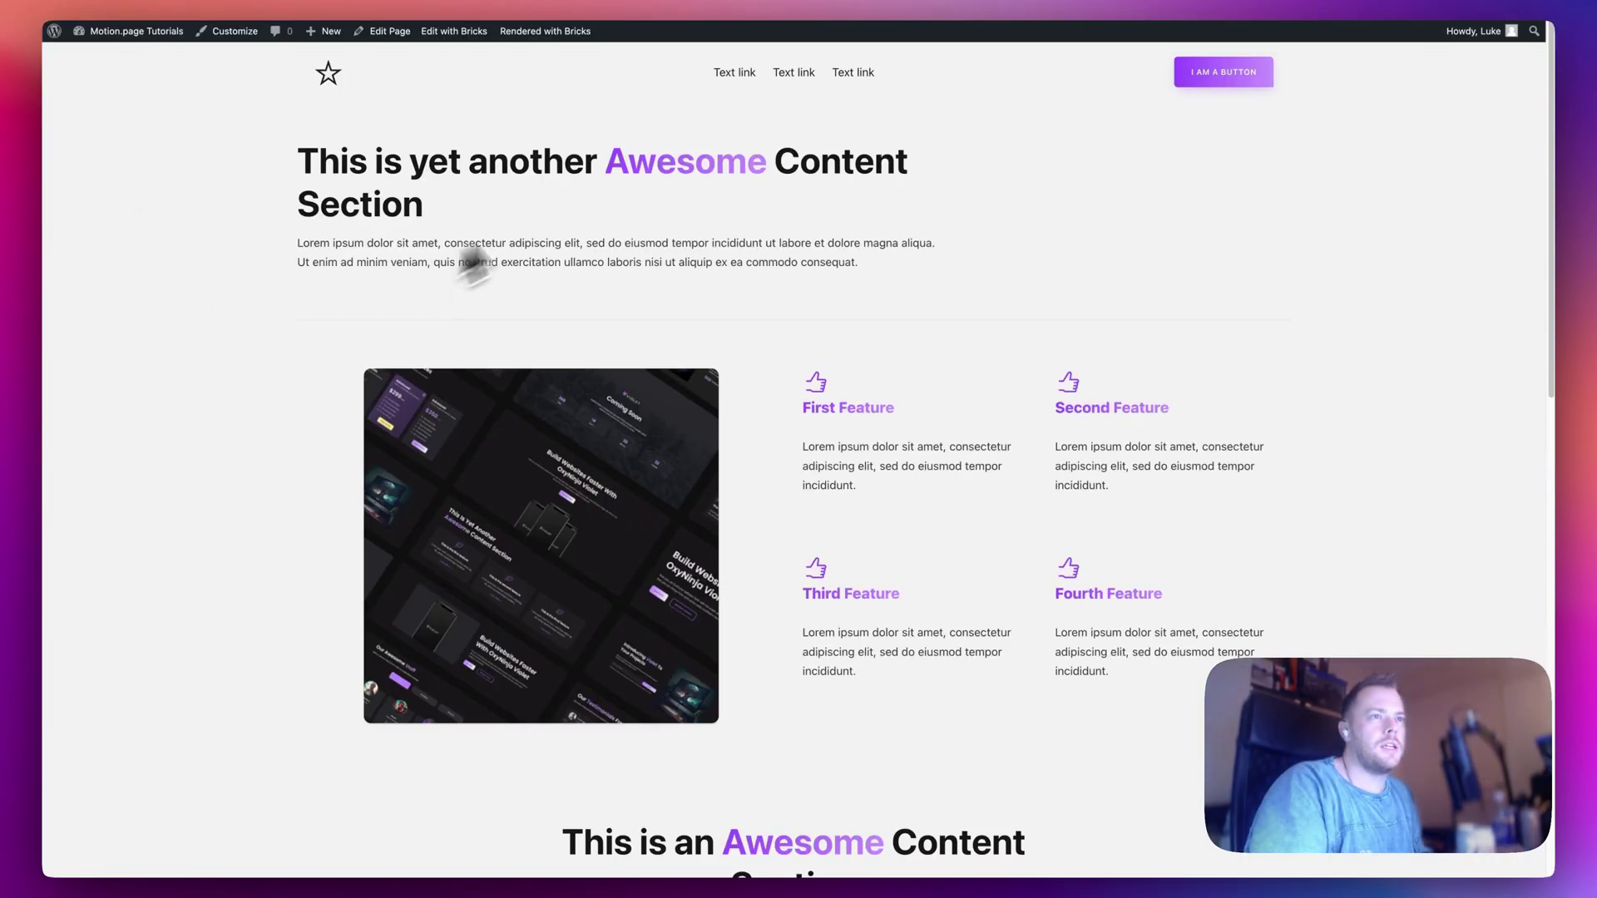
scroll(774, 287, "down", 5)
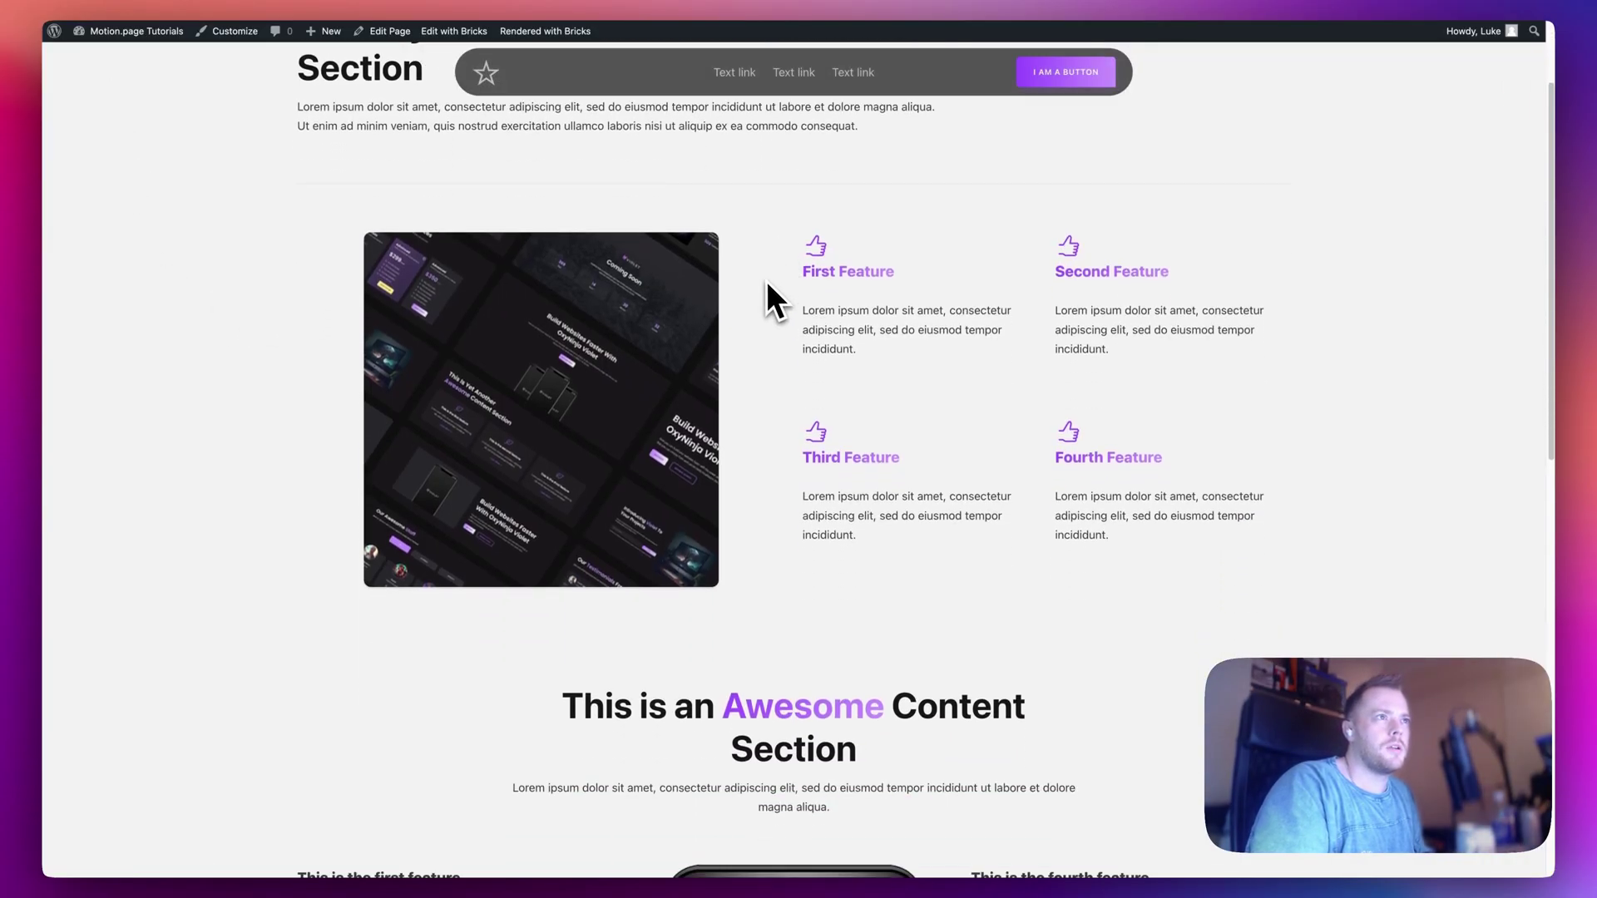
scroll(766, 280, "down", 10)
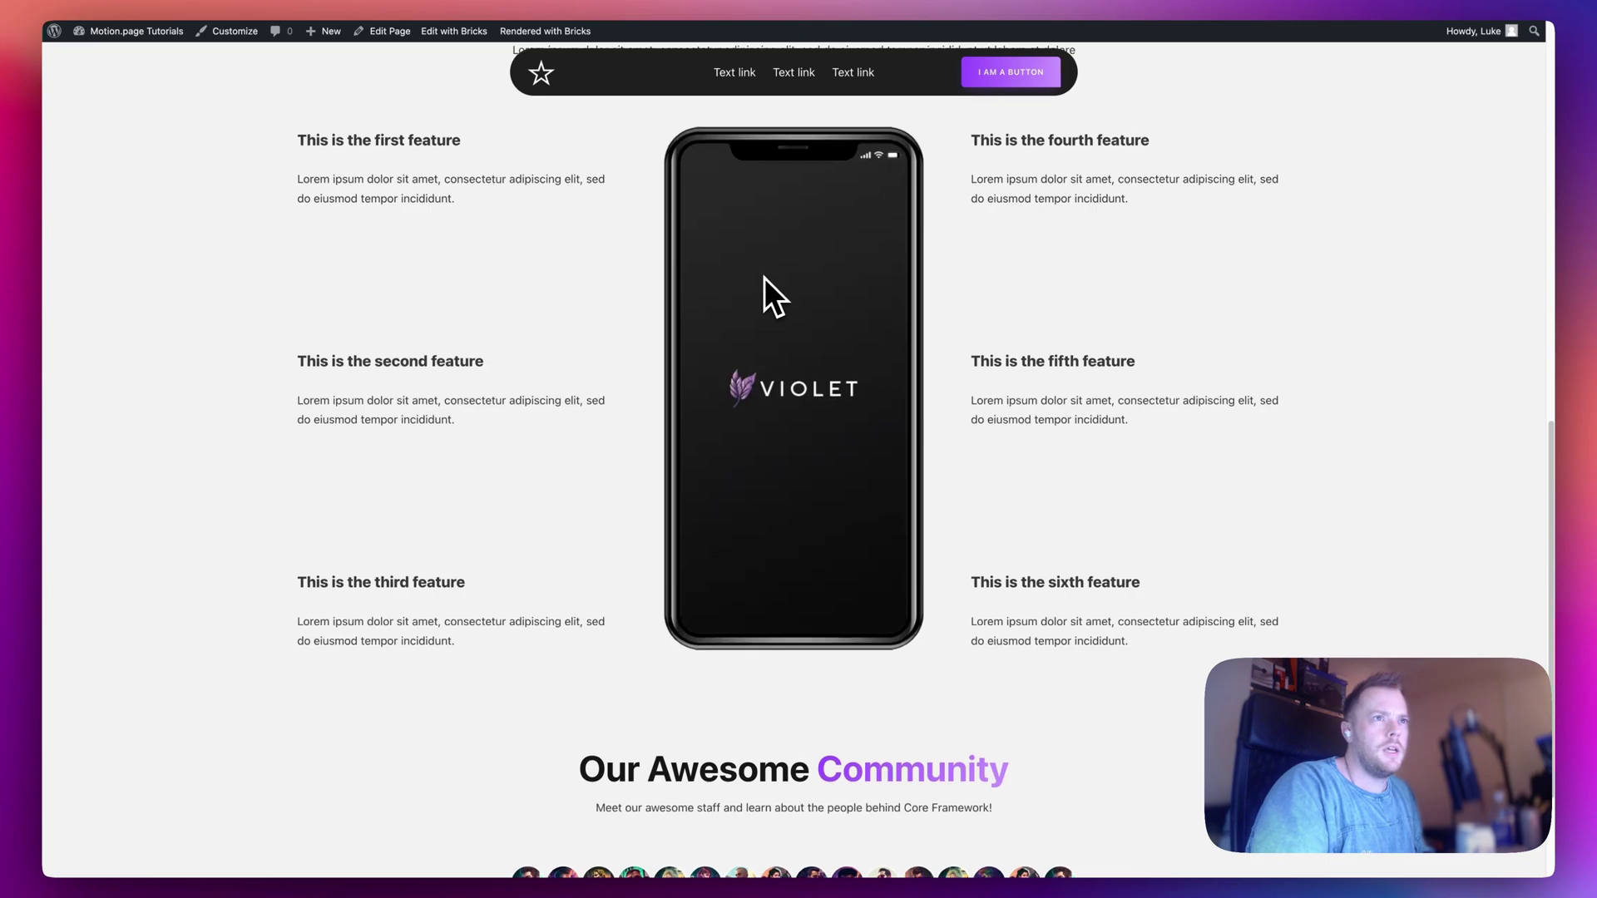
scroll(765, 320, "up", 15)
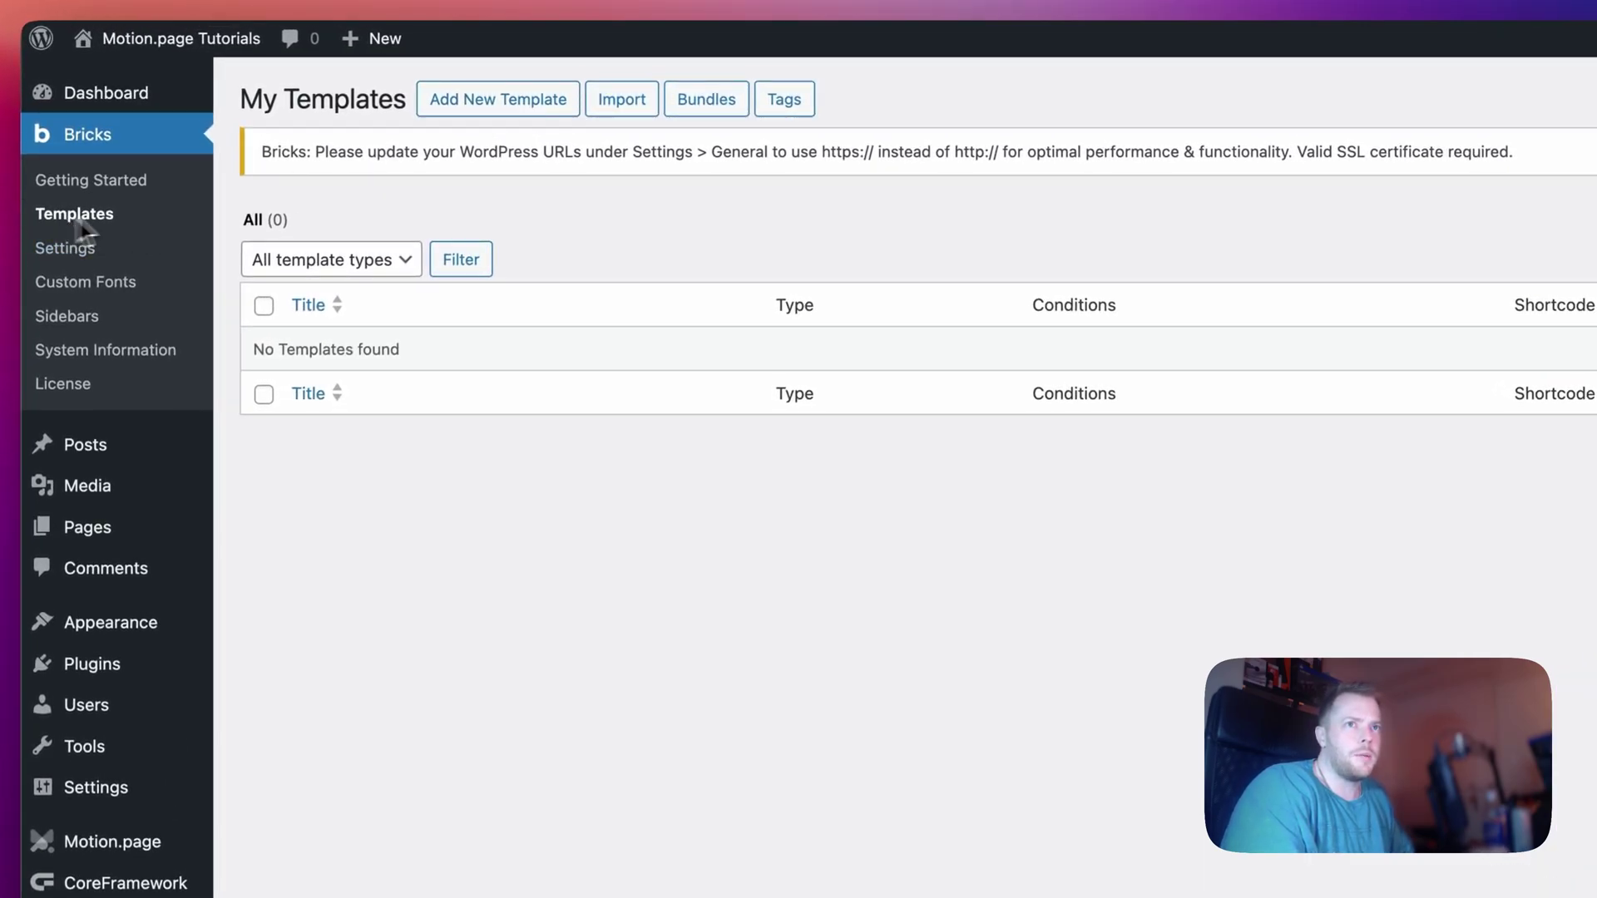
Create a new template titled 'Header', set its type to Header, and publish it.
left_click(507, 111)
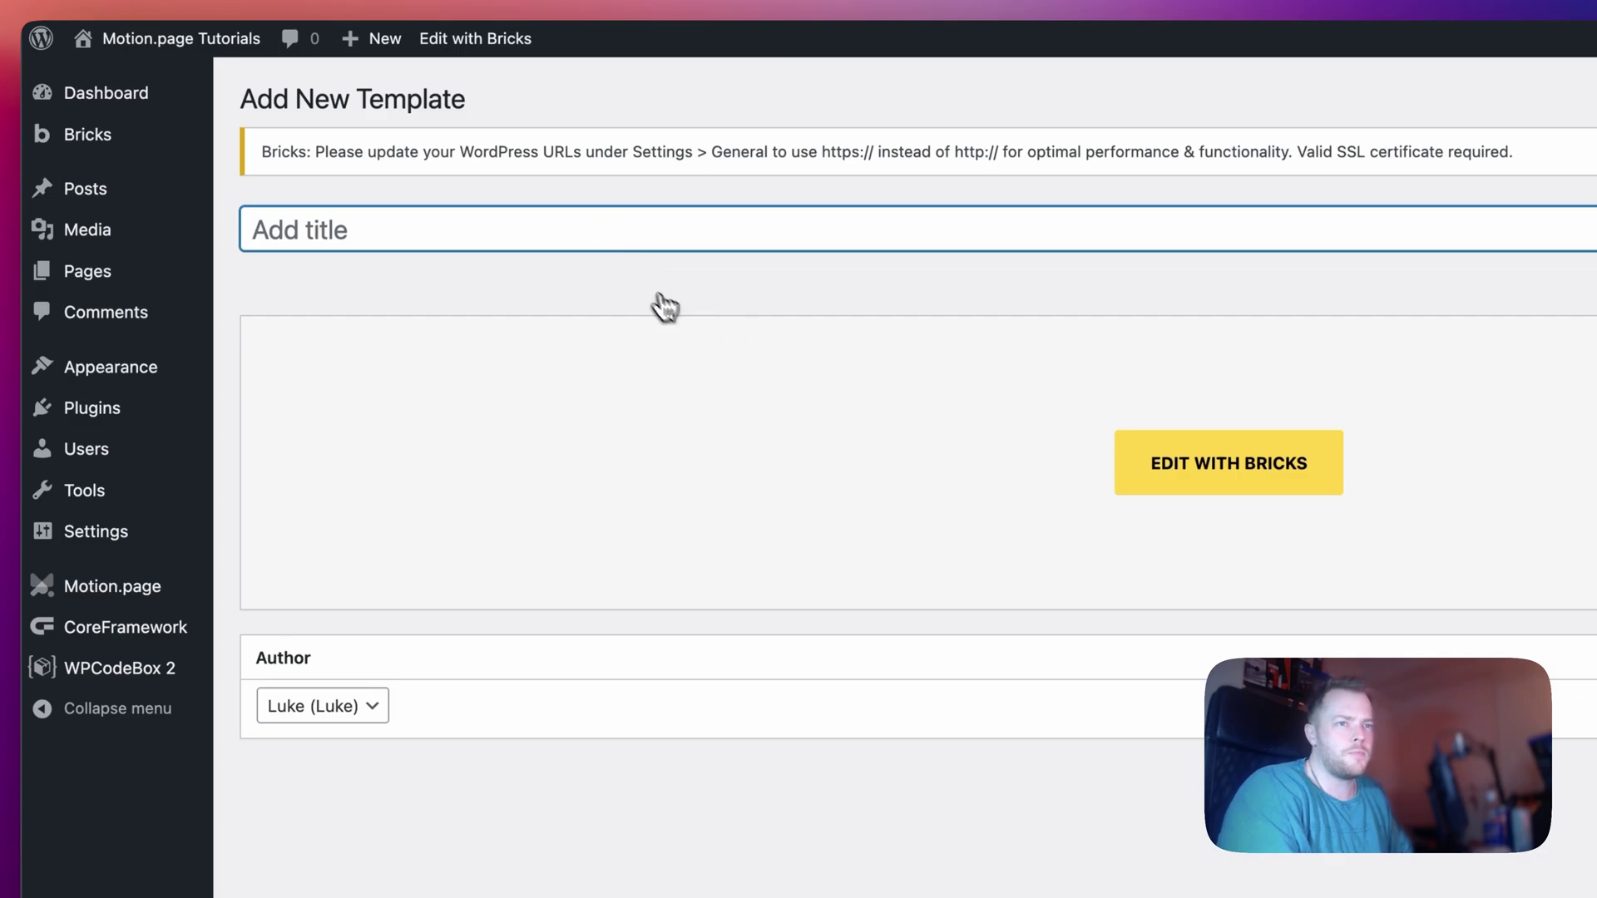
type("Header")
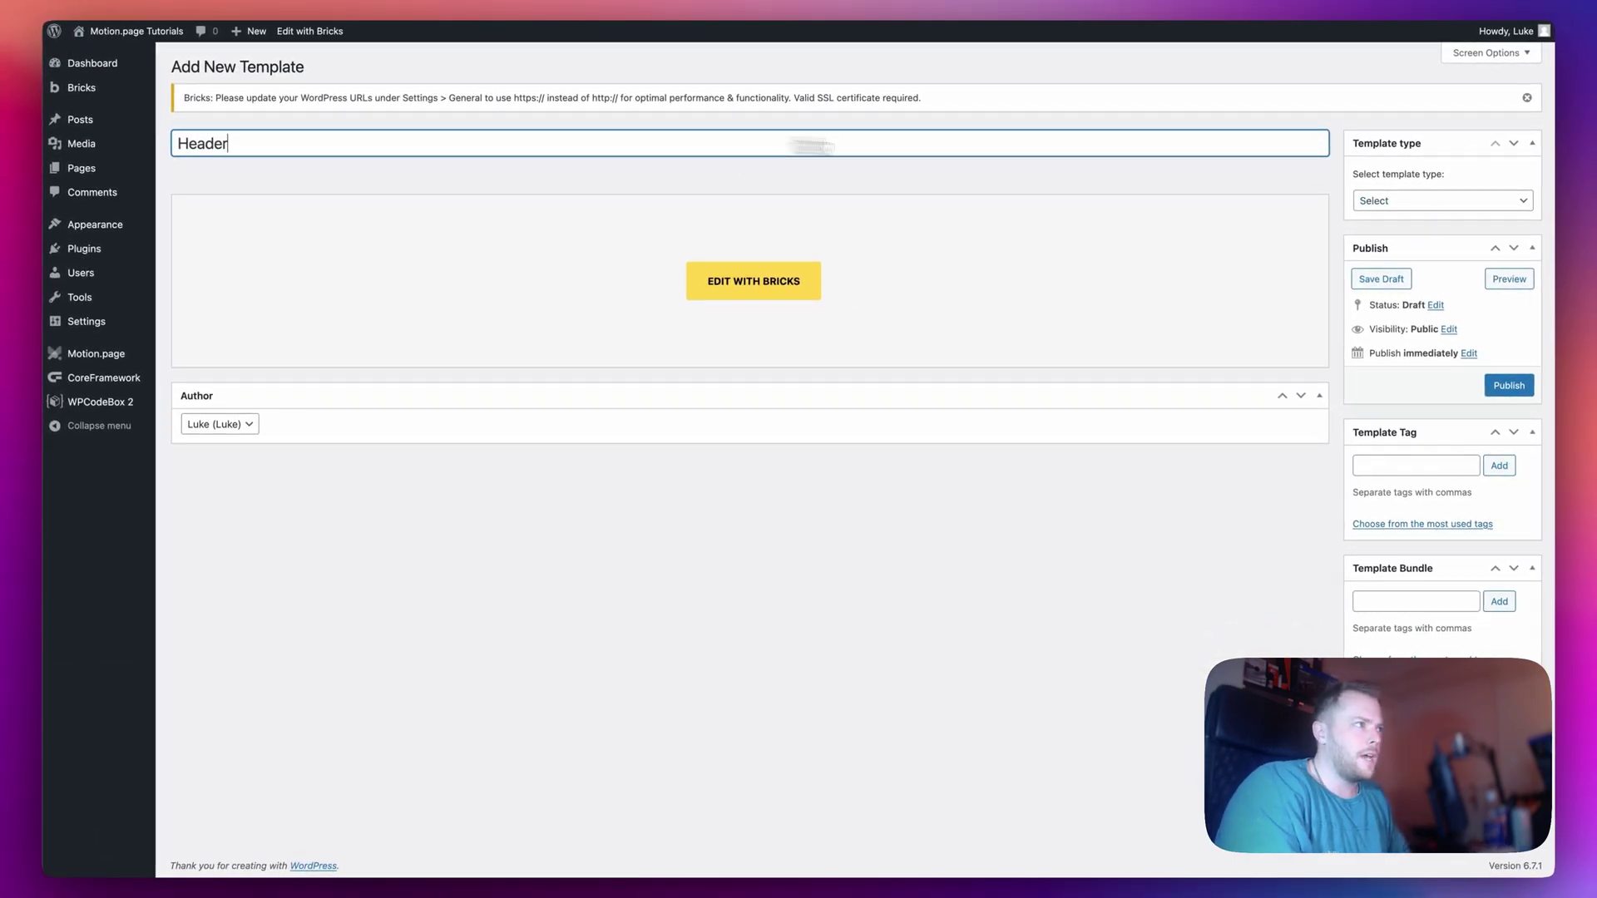
left_click(1435, 200)
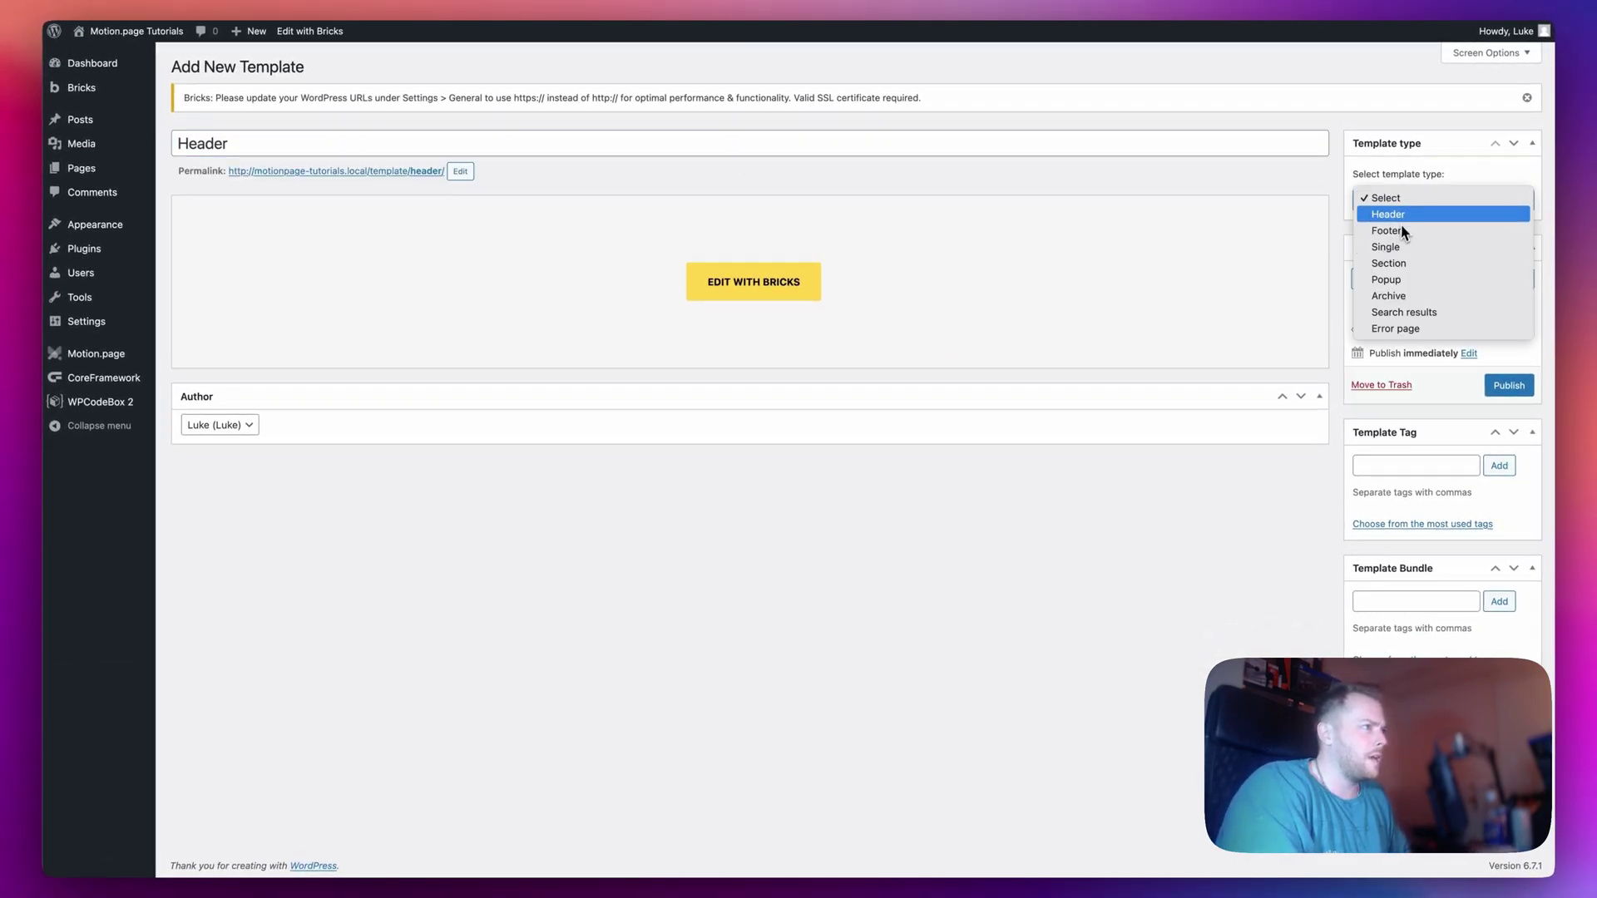
left_click(1399, 217)
left_click(1502, 394)
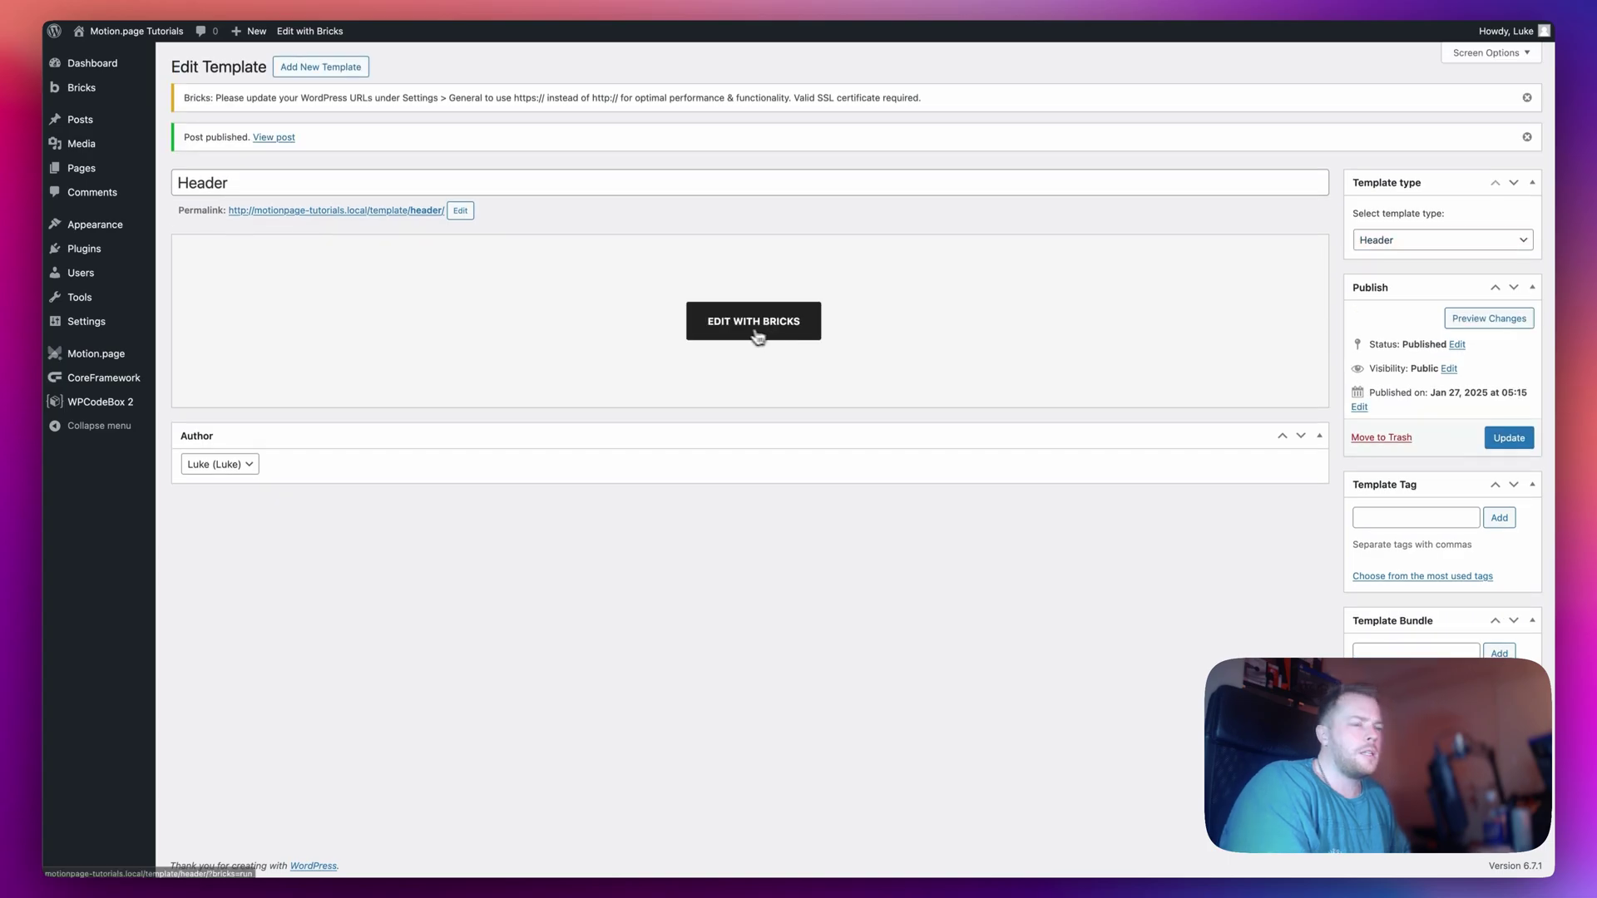
Add a section and nest a block named 'Nav Bar' inside its container.
left_click(759, 330)
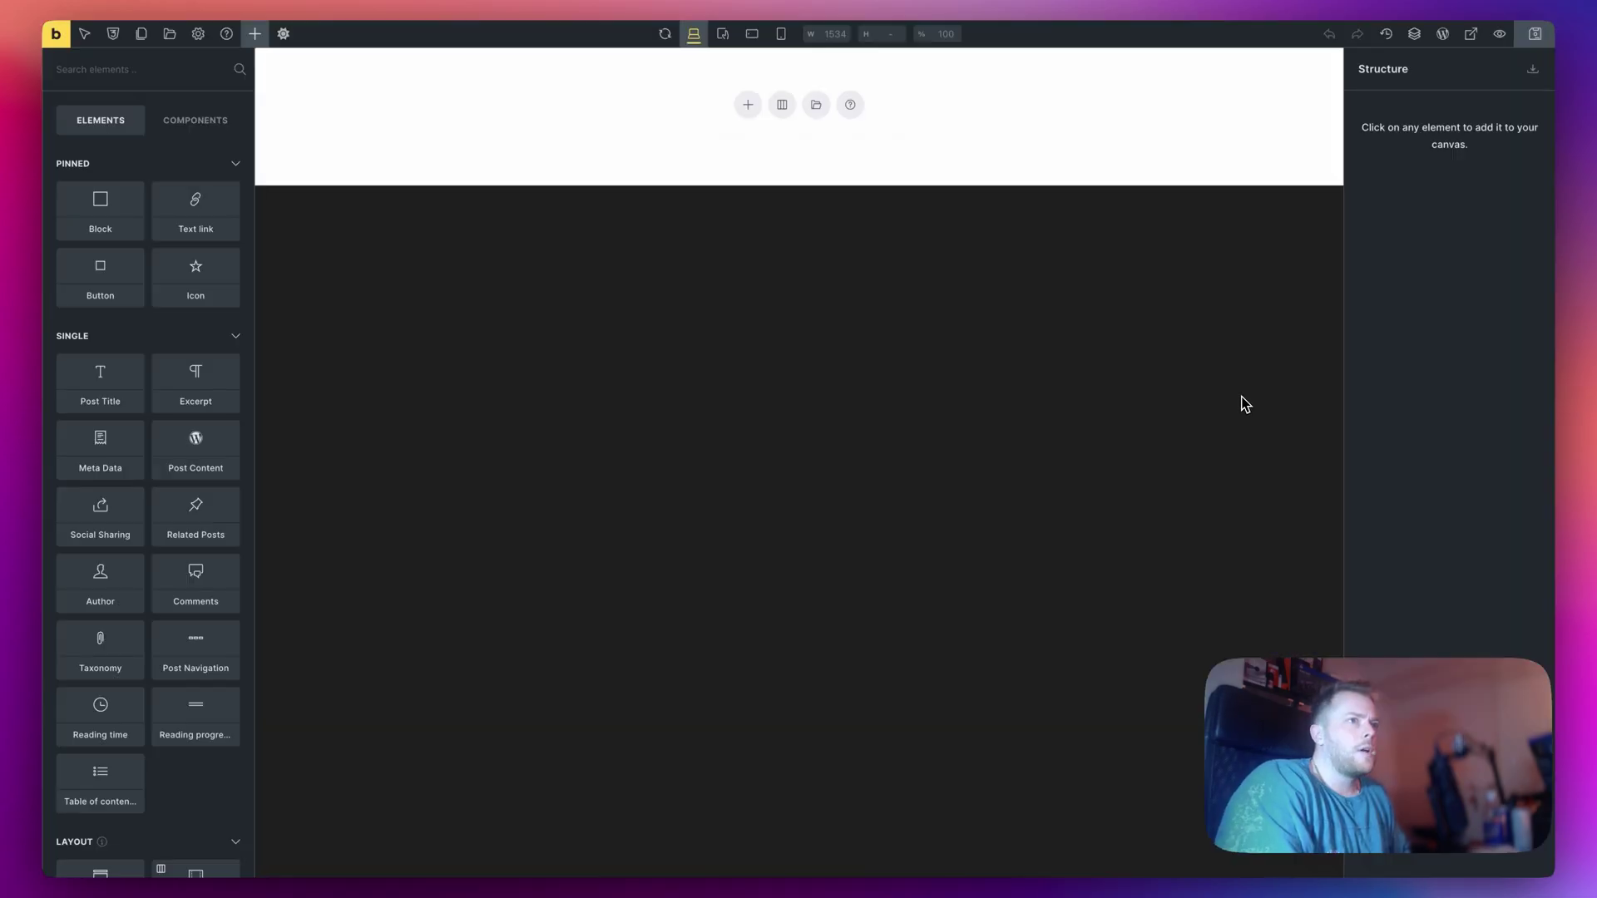
left_click(754, 115)
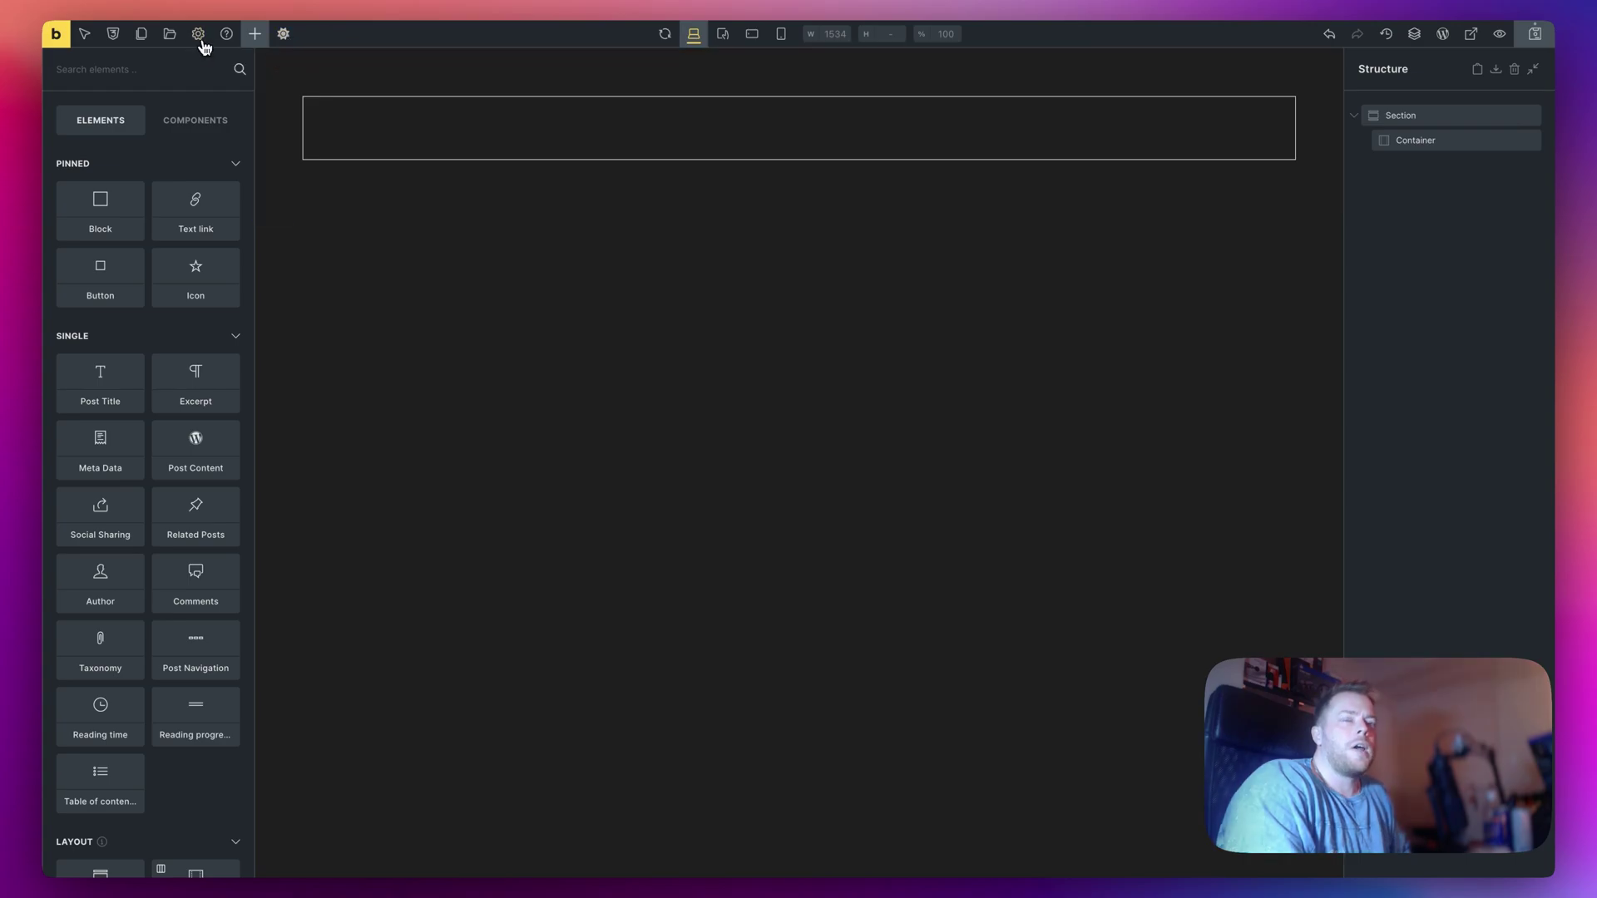
left_click(126, 195)
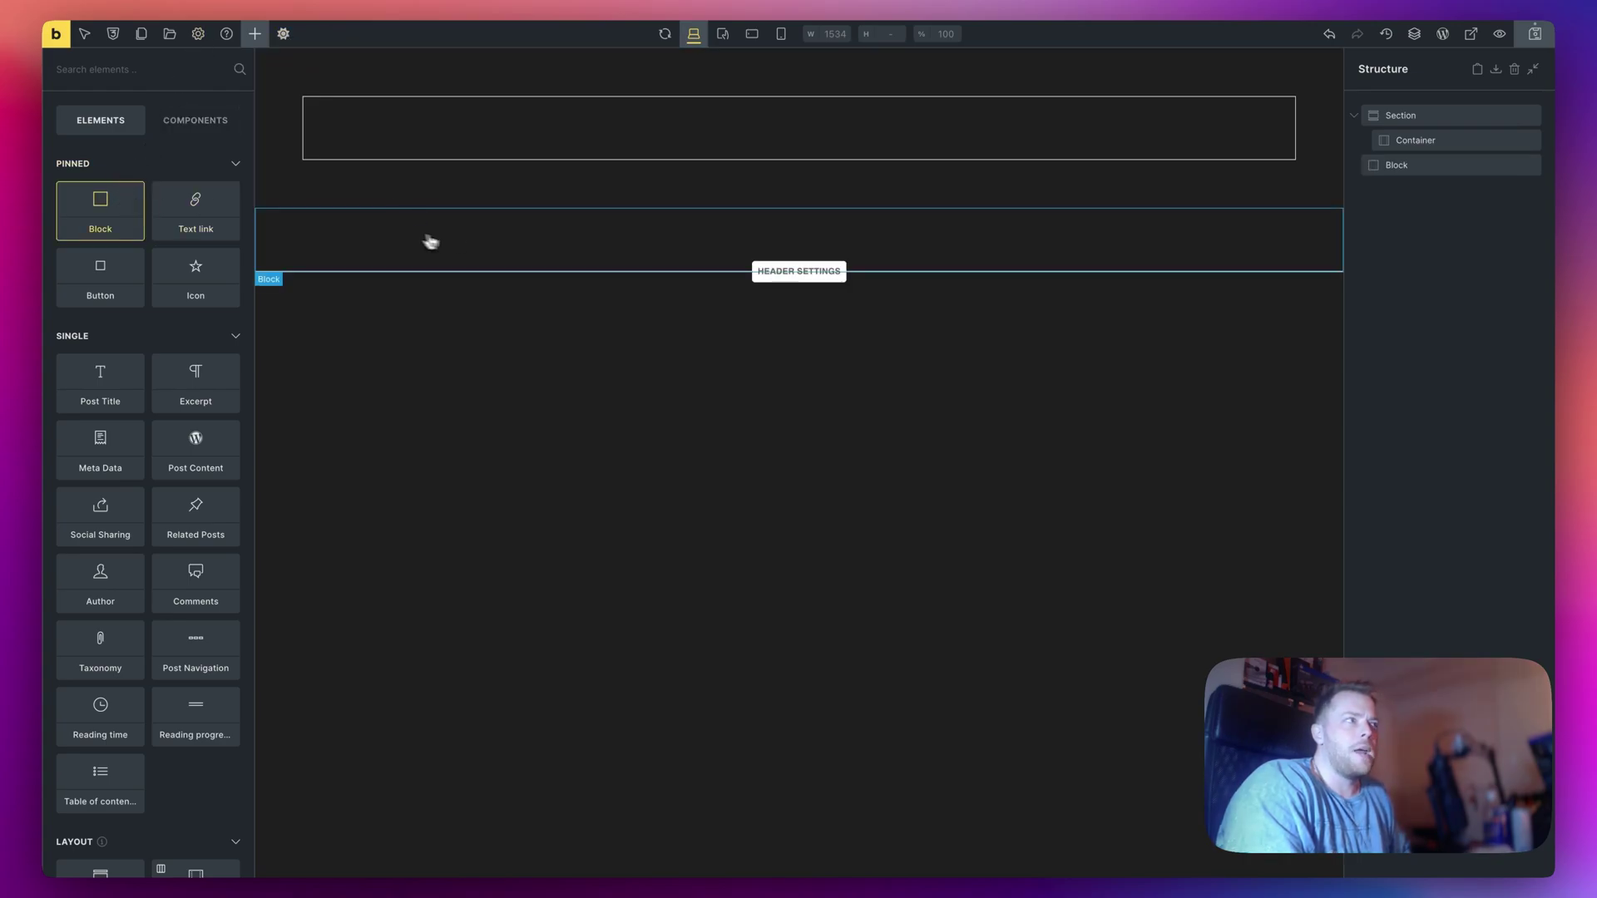
mouse_move(1456, 163)
left_mouse_down()
mouse_move(1384, 167)
mouse_move(1447, 146)
left_mouse_up()
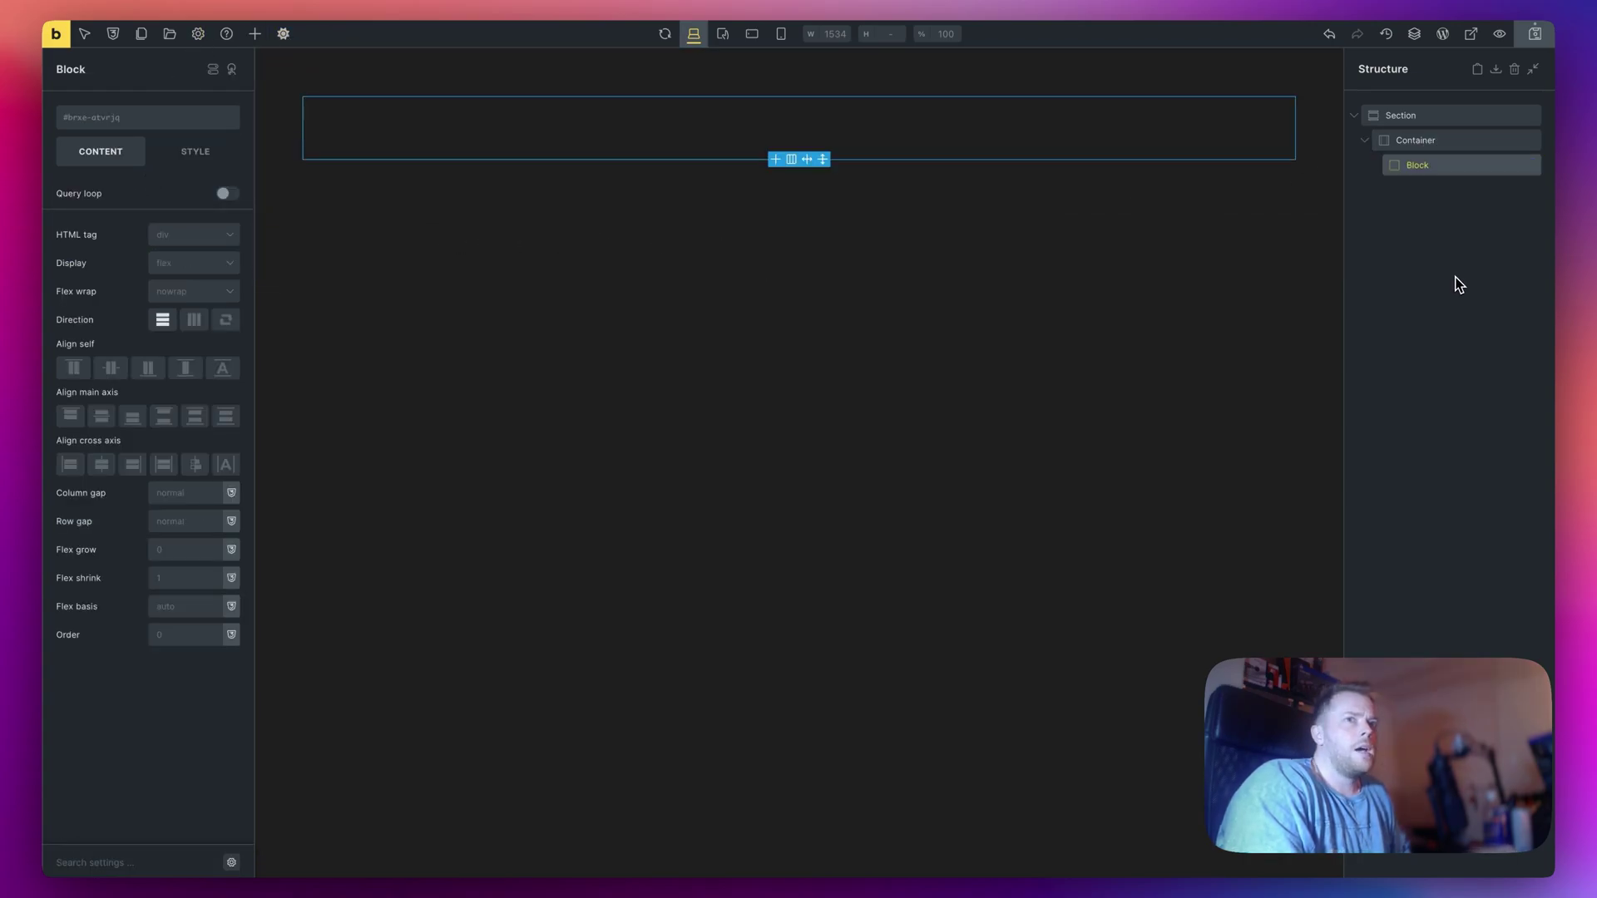
left_click(283, 33)
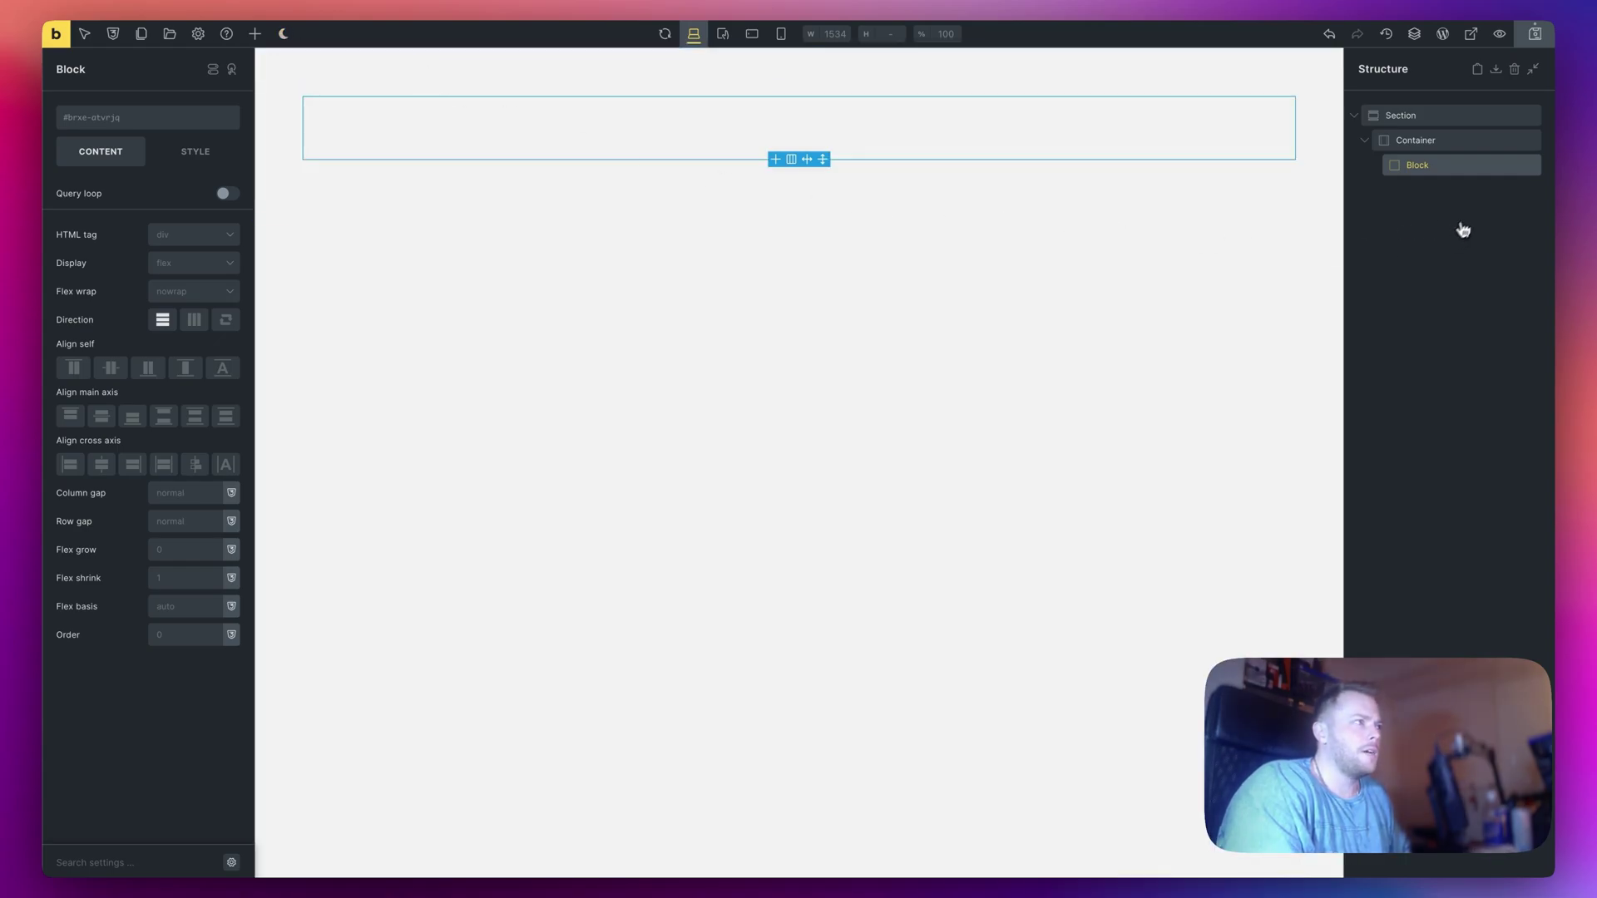
double_click(1417, 165)
type("Nav Ba")
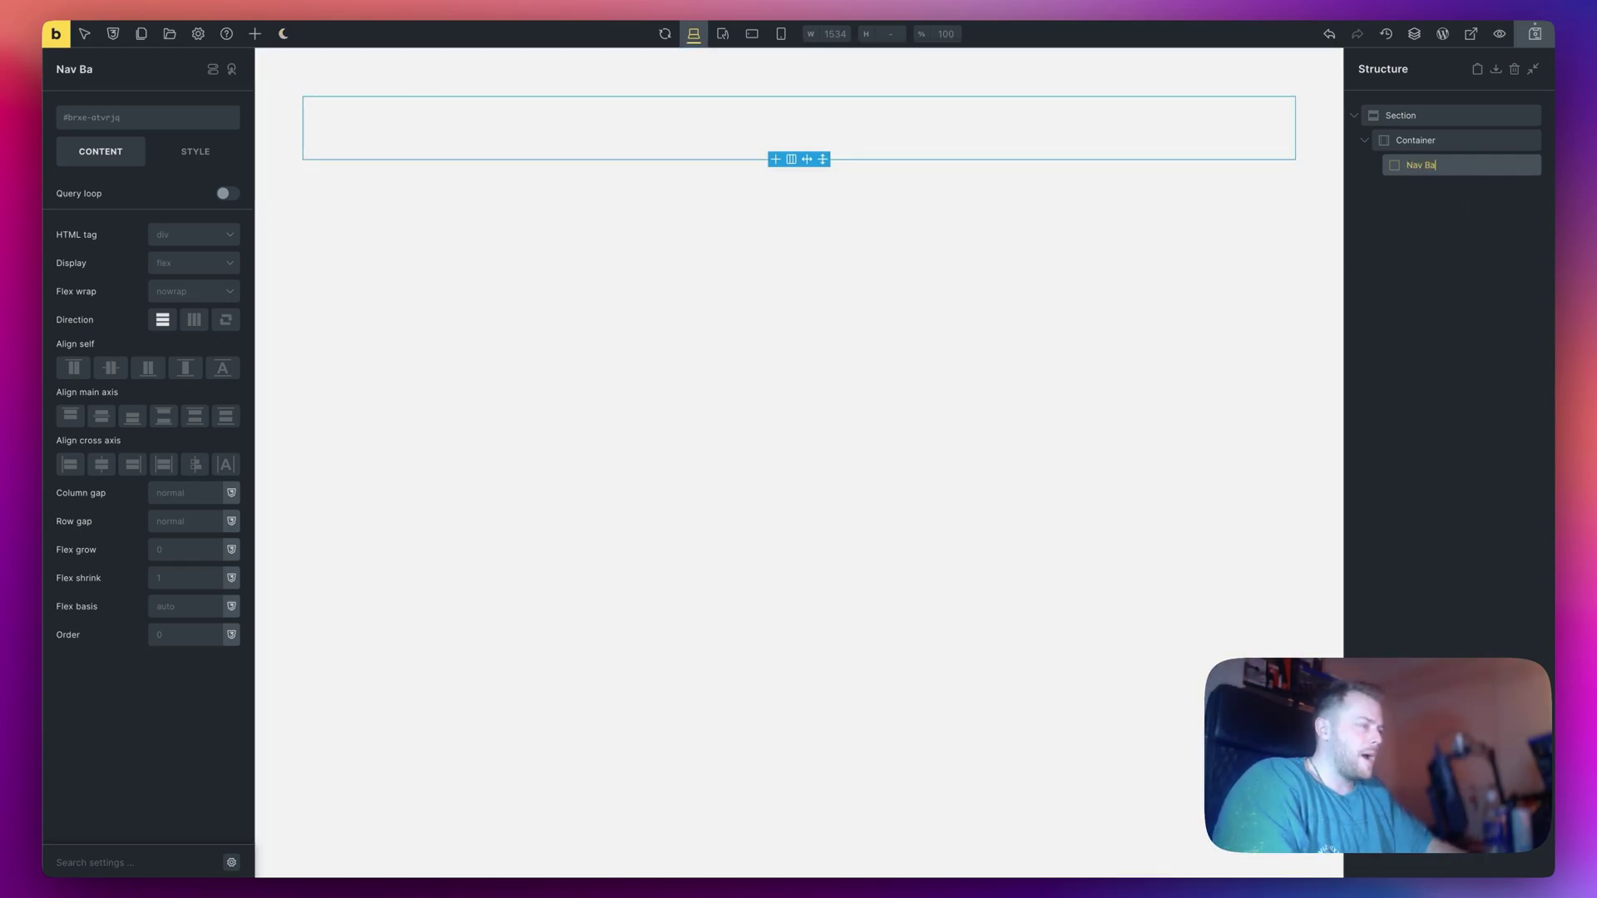
type("r")
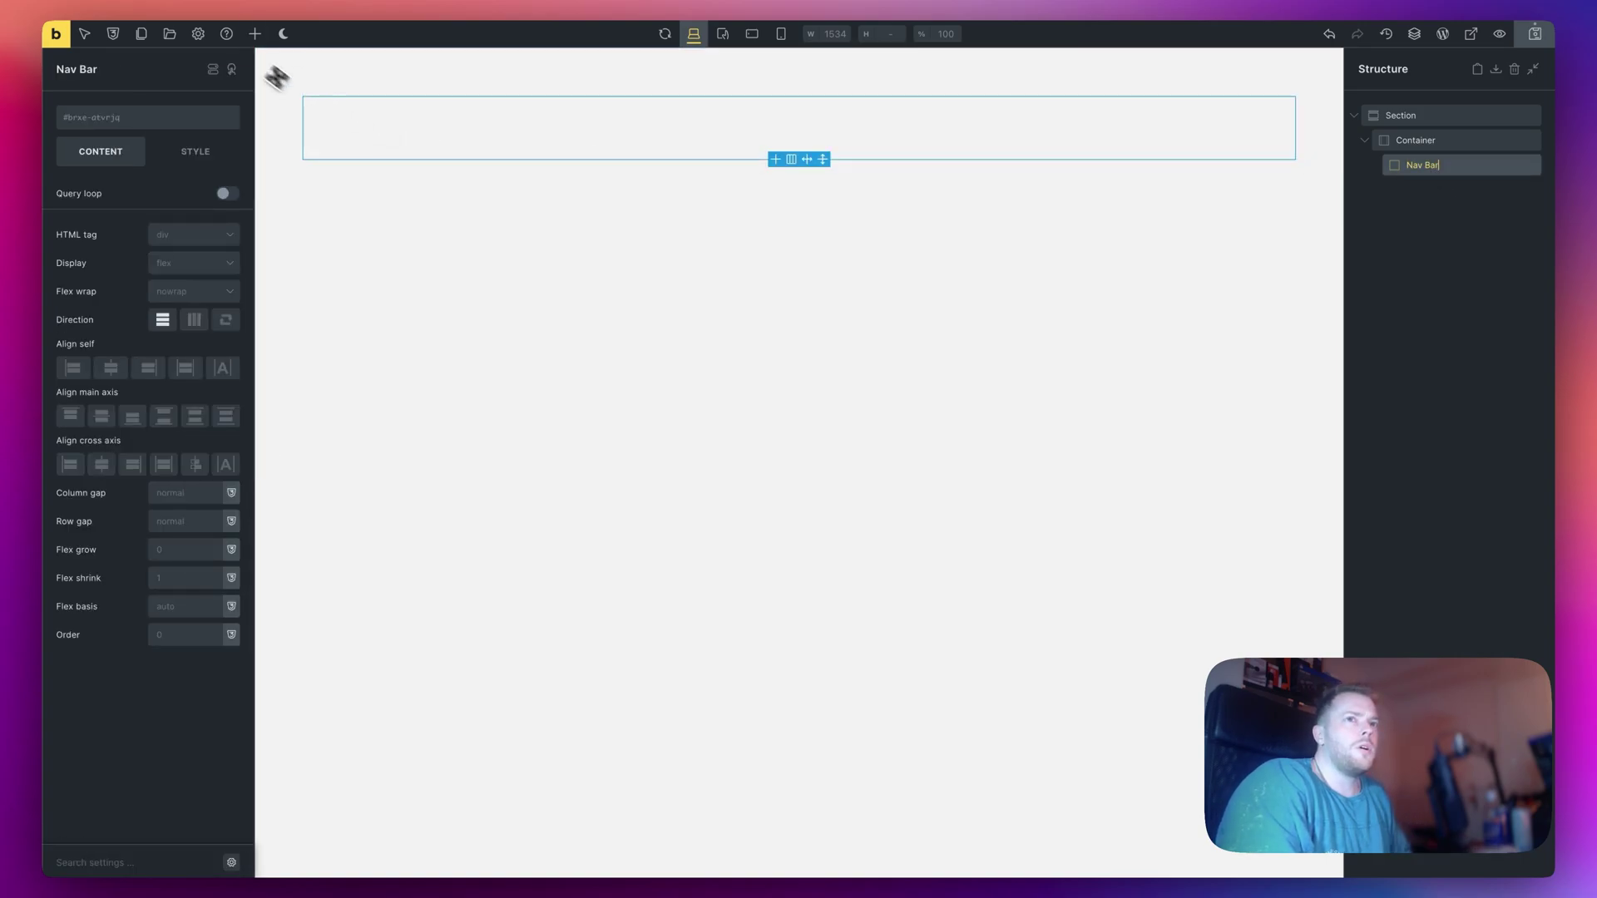
Add three child blocks inside the Nav Bar.
left_click(255, 35)
left_click_drag(80, 224, 1455, 196)
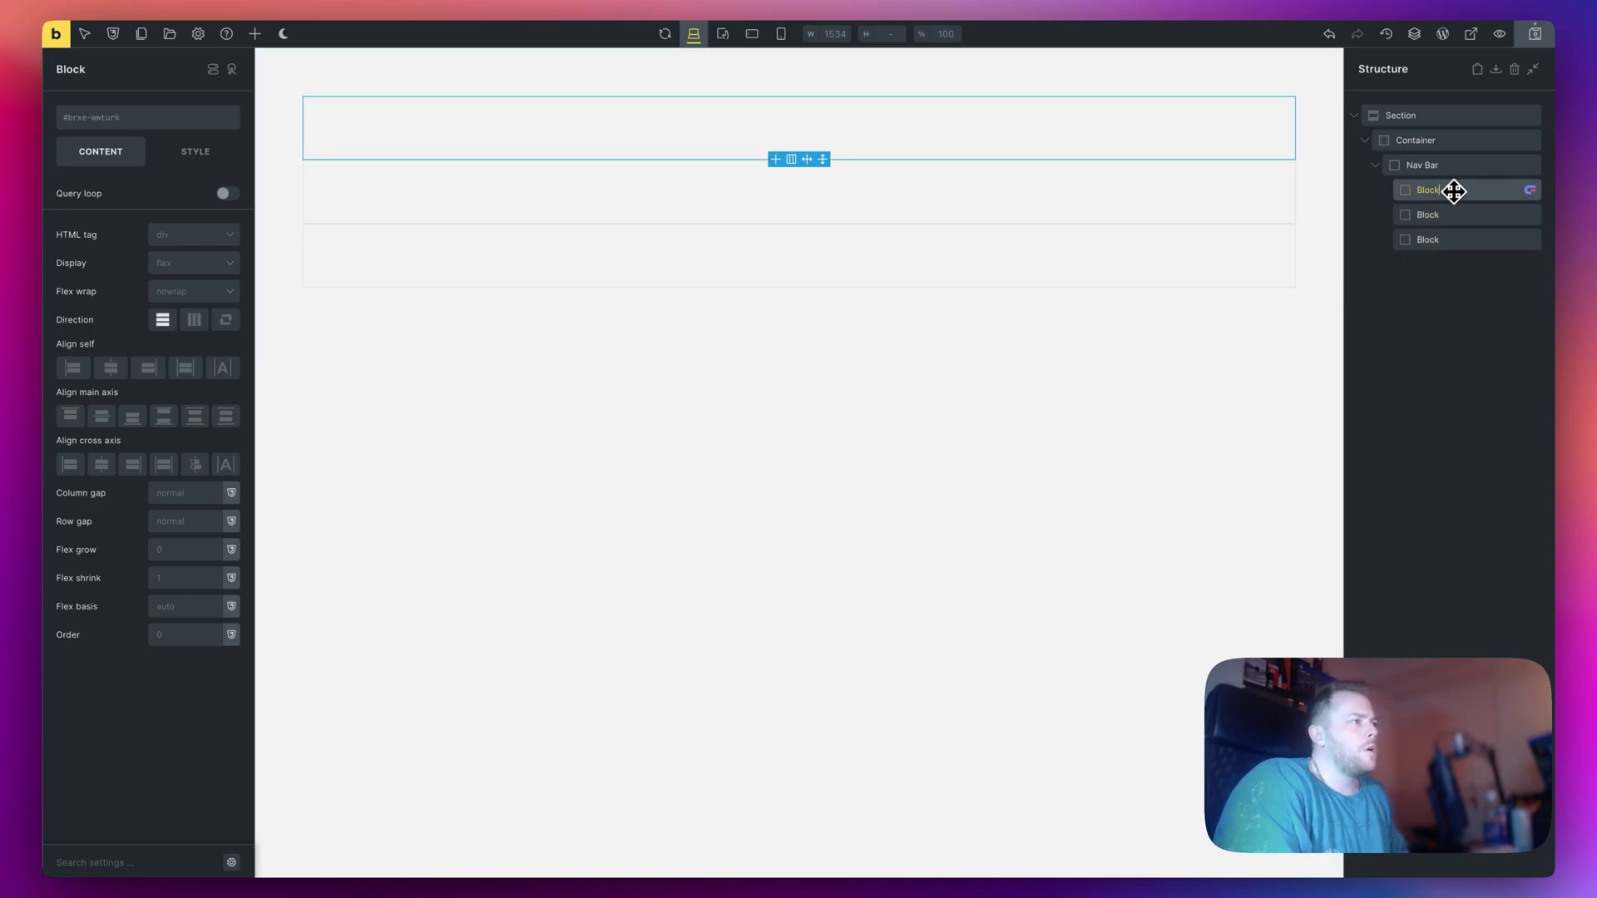
left_click(1455, 216)
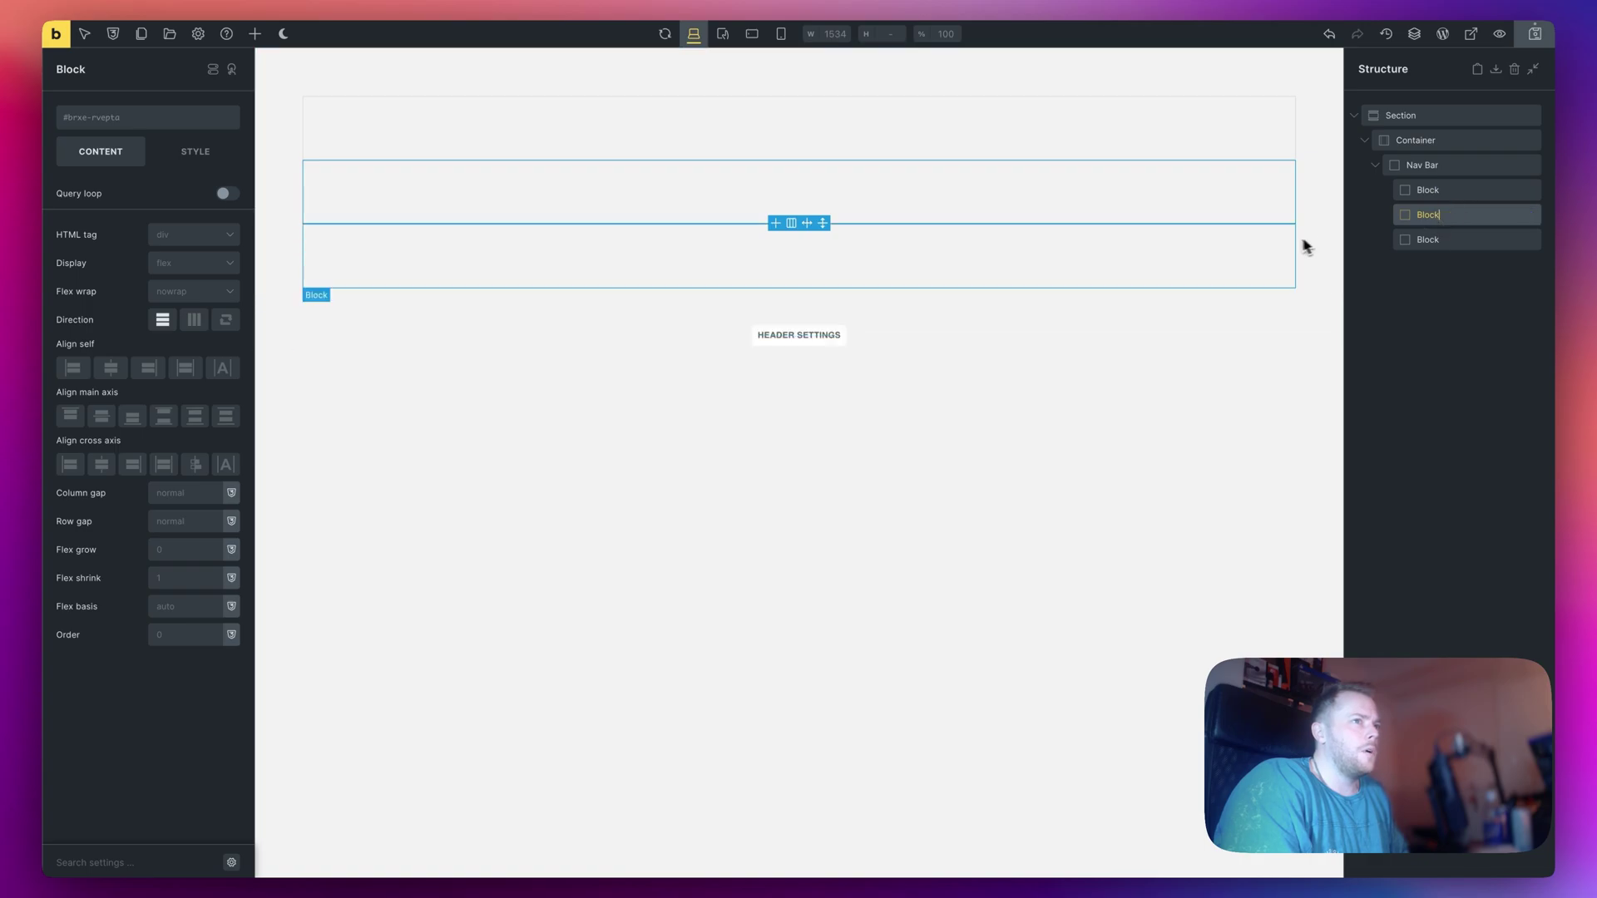
left_click(1455, 243)
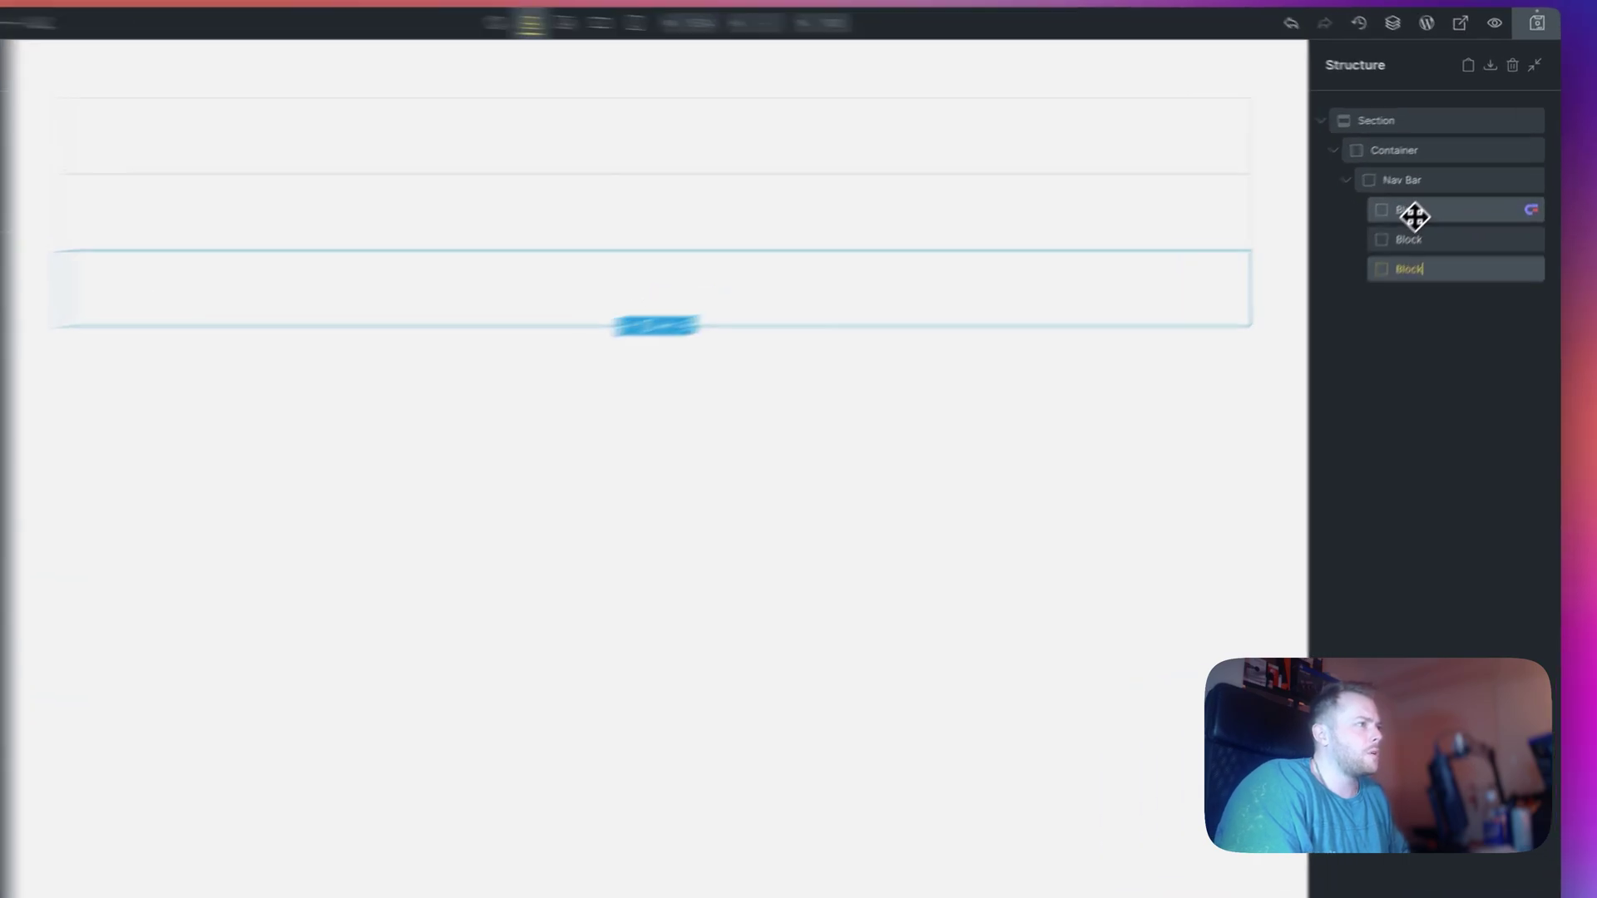
Rename the three child blocks Left, Center and Right.
double_click(1414, 209)
type("Left")
key("Return")
double_click(1414, 239)
type("Center")
key("Return")
double_click(1414, 269)
type("Rig")
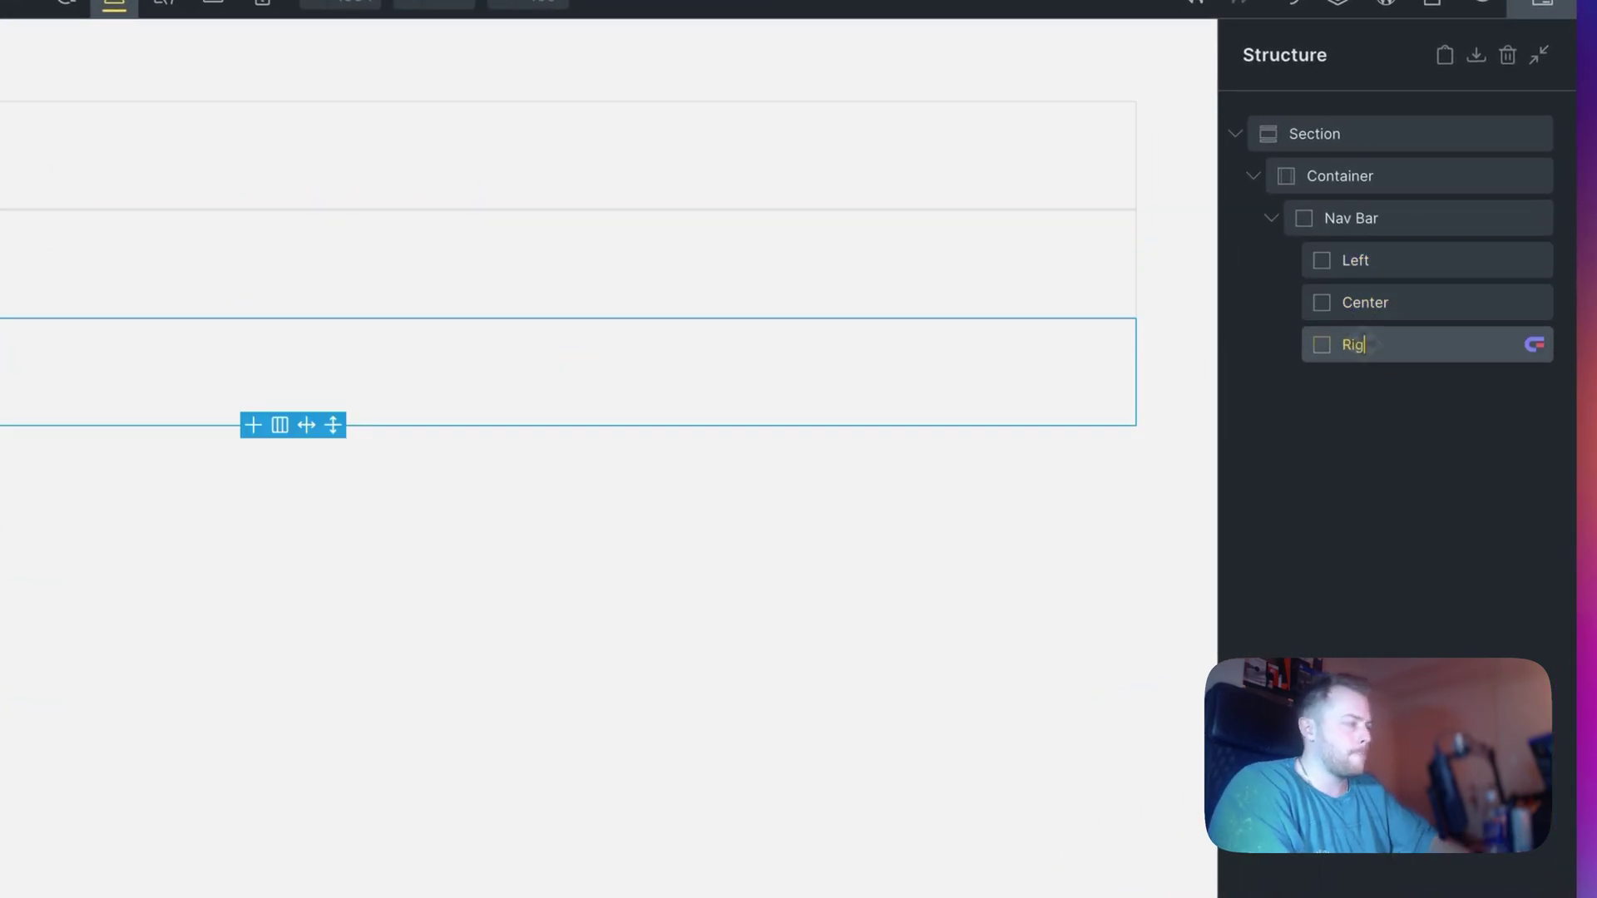
type("ht")
key("Return")
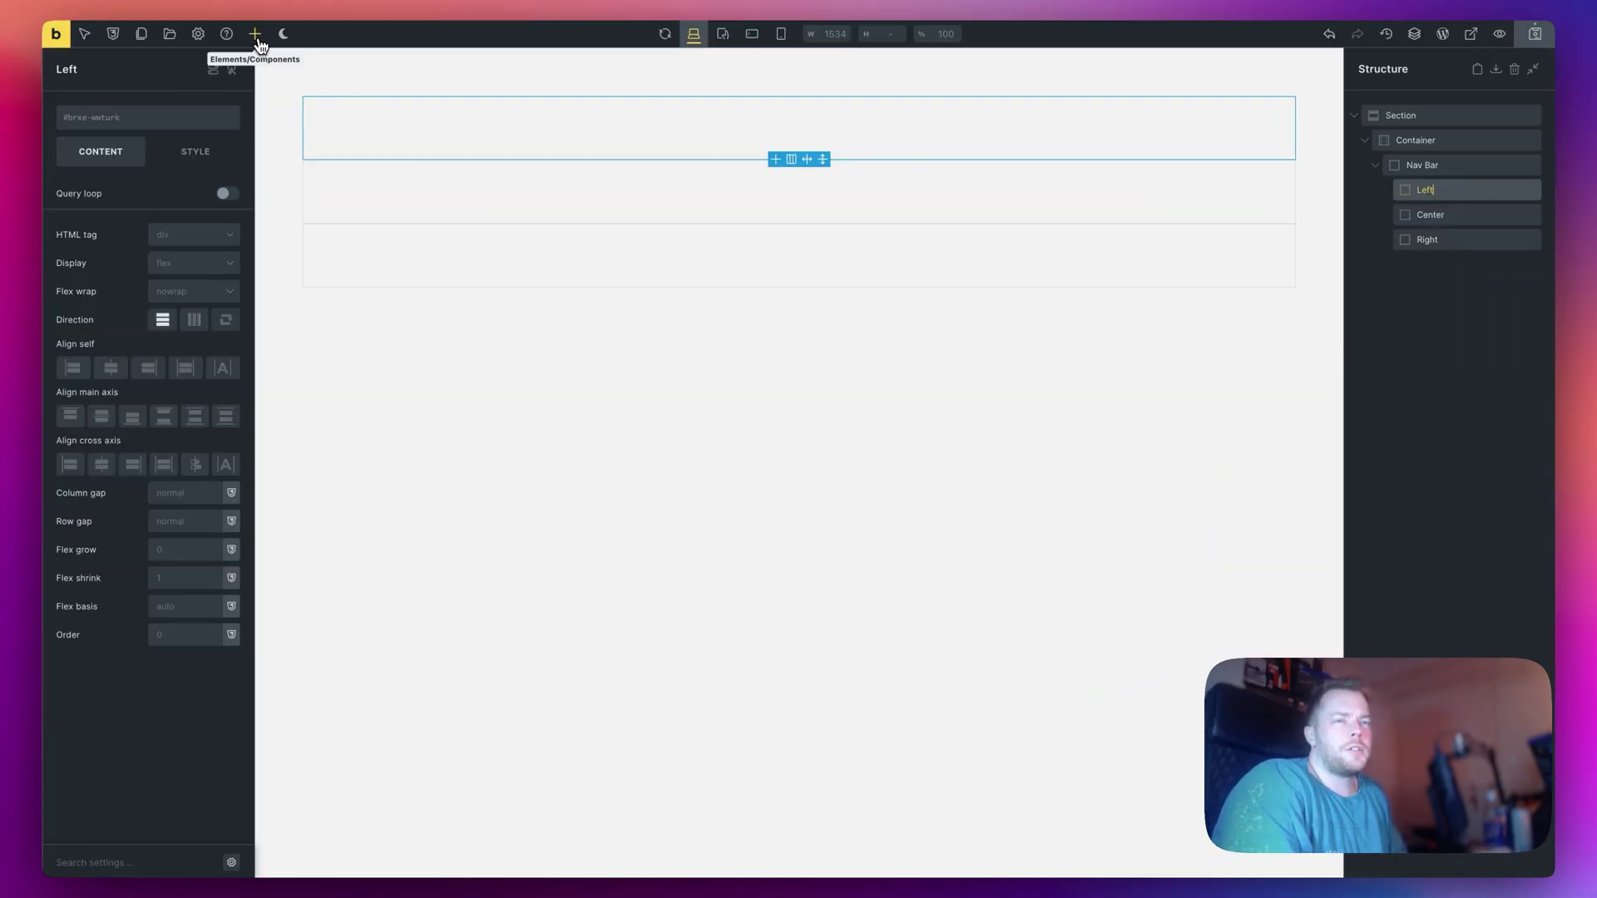
Fill Left with a star icon, Center with a text link, and Right with a button.
left_click(255, 35)
left_click(147, 280)
double_click(1479, 241)
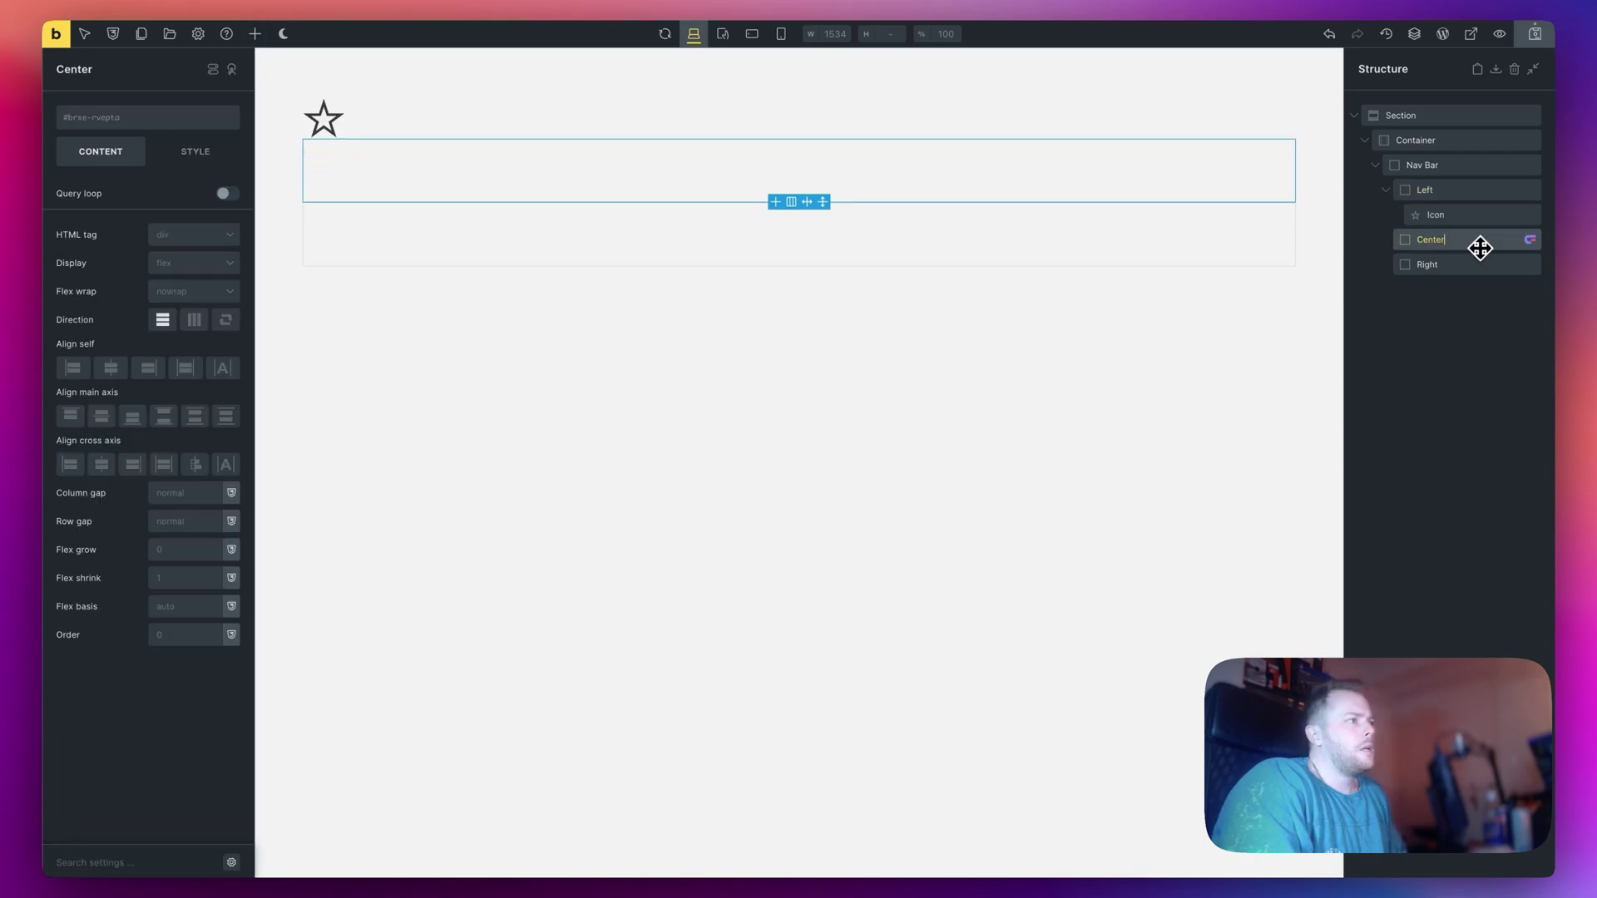
left_click(255, 35)
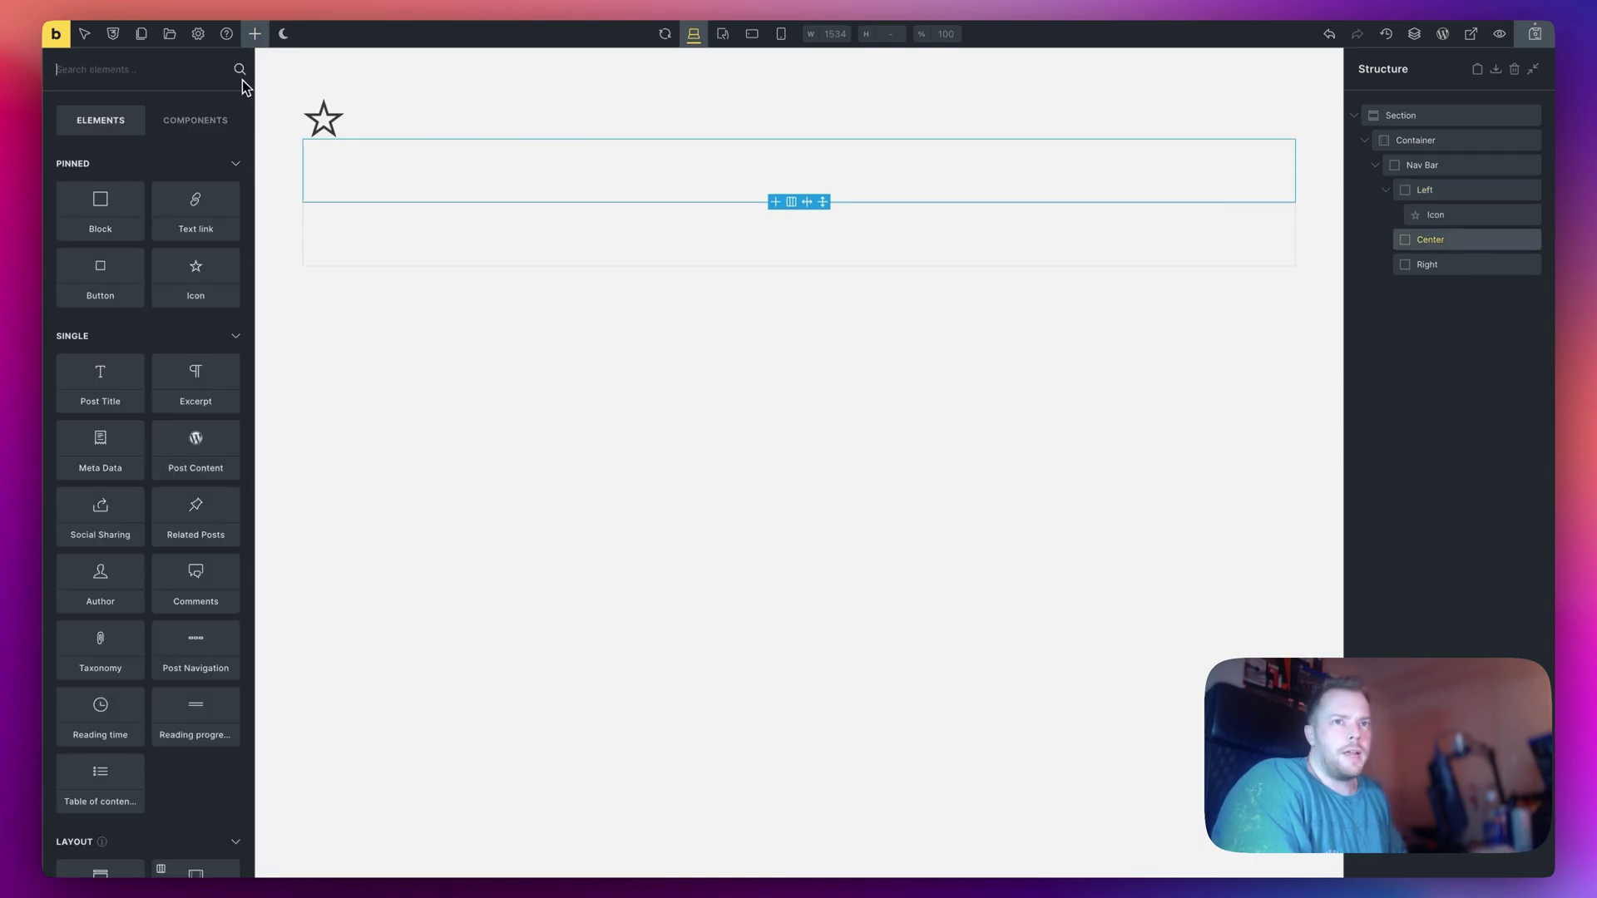
left_click(162, 235)
double_click(1467, 291)
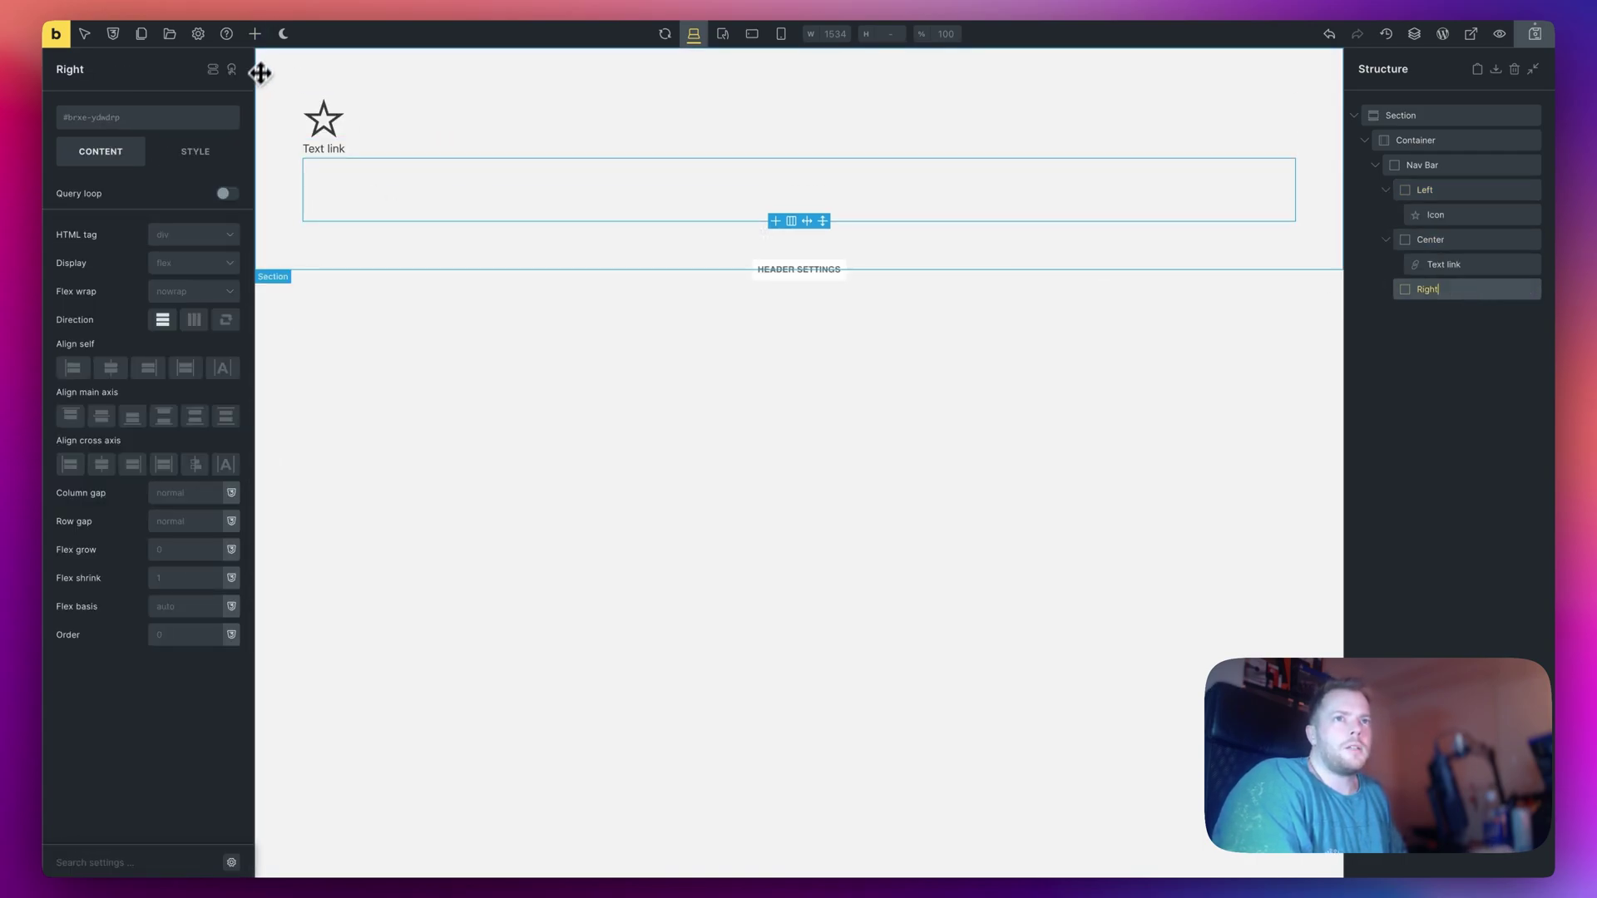
left_click(251, 37)
type("button")
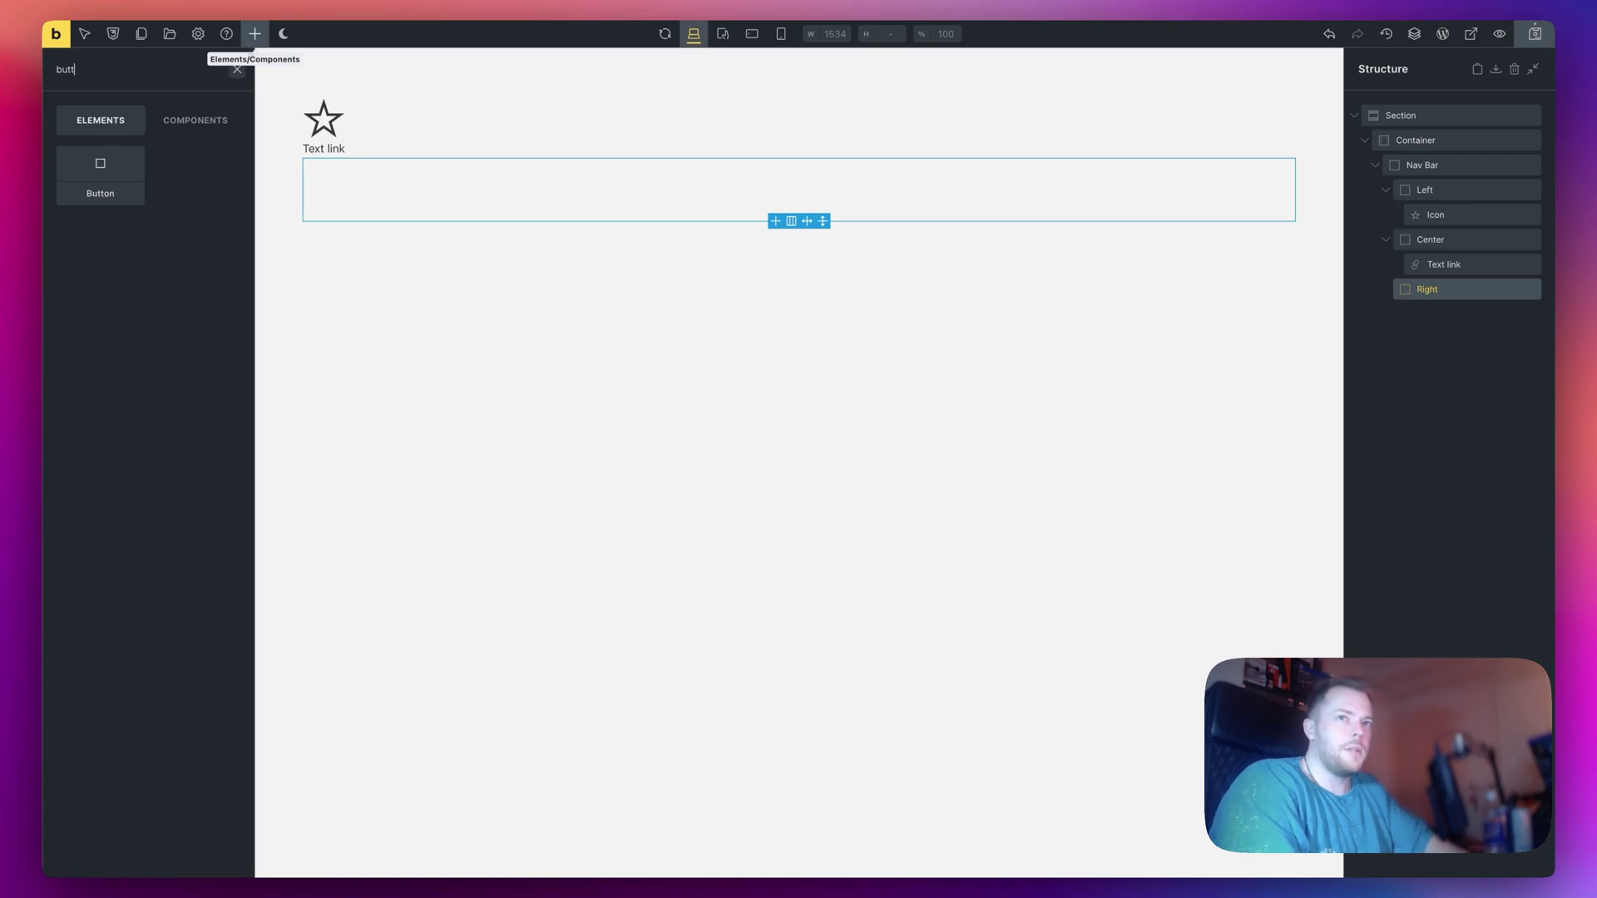
left_click(125, 193)
Give the button the .btn class and font size var(--nav-link-size).
left_click(83, 125)
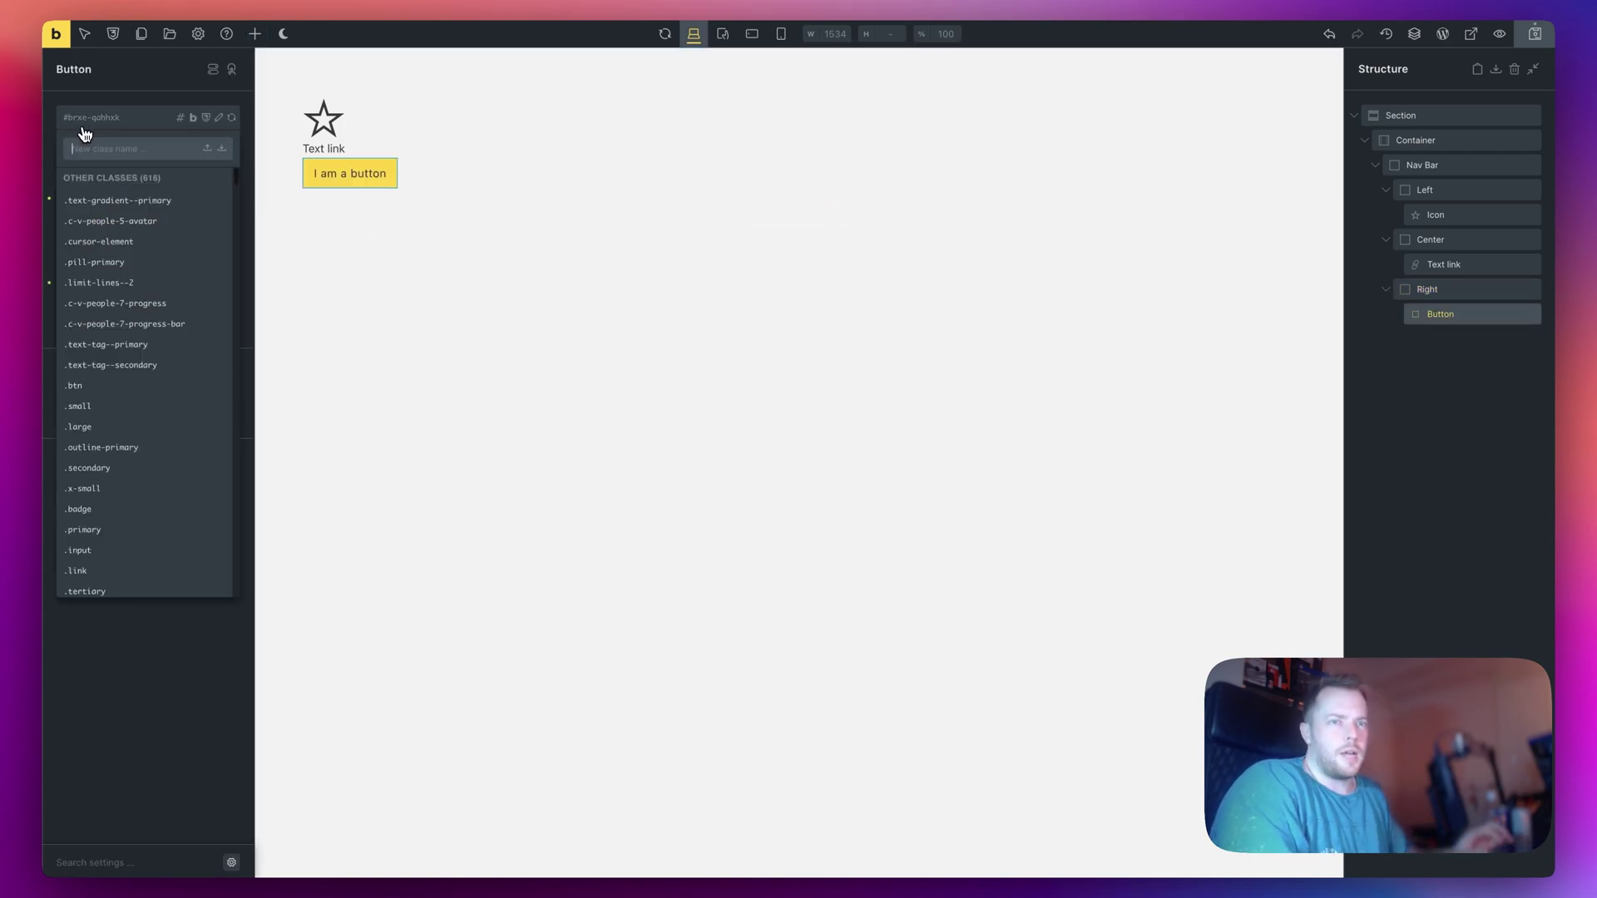
type("btn")
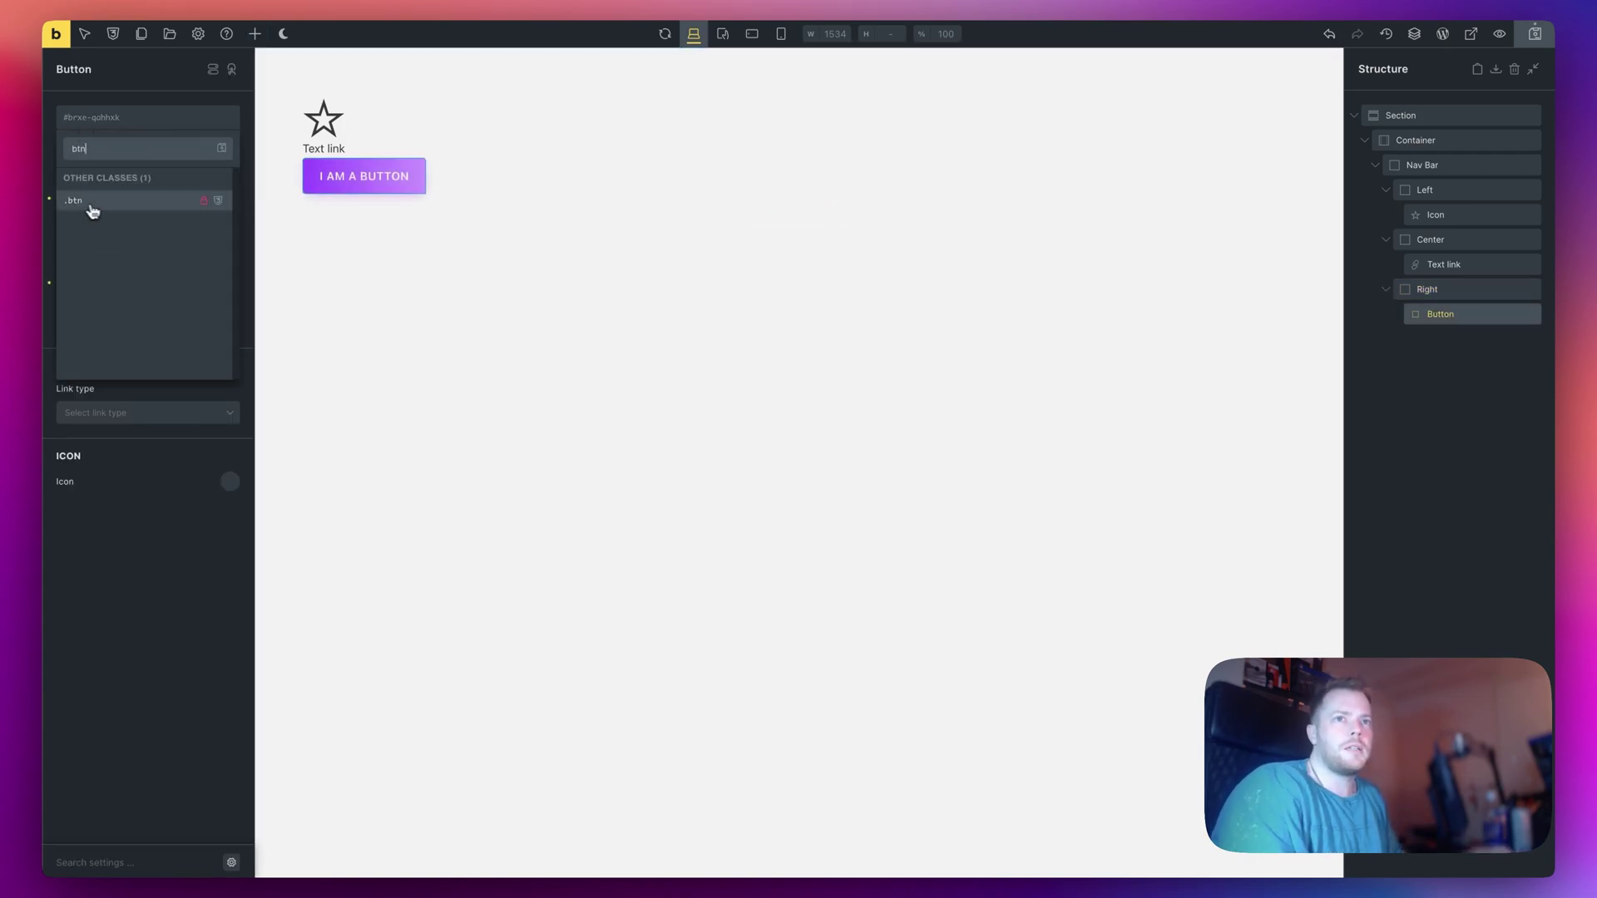
left_click(89, 206)
left_click(123, 125)
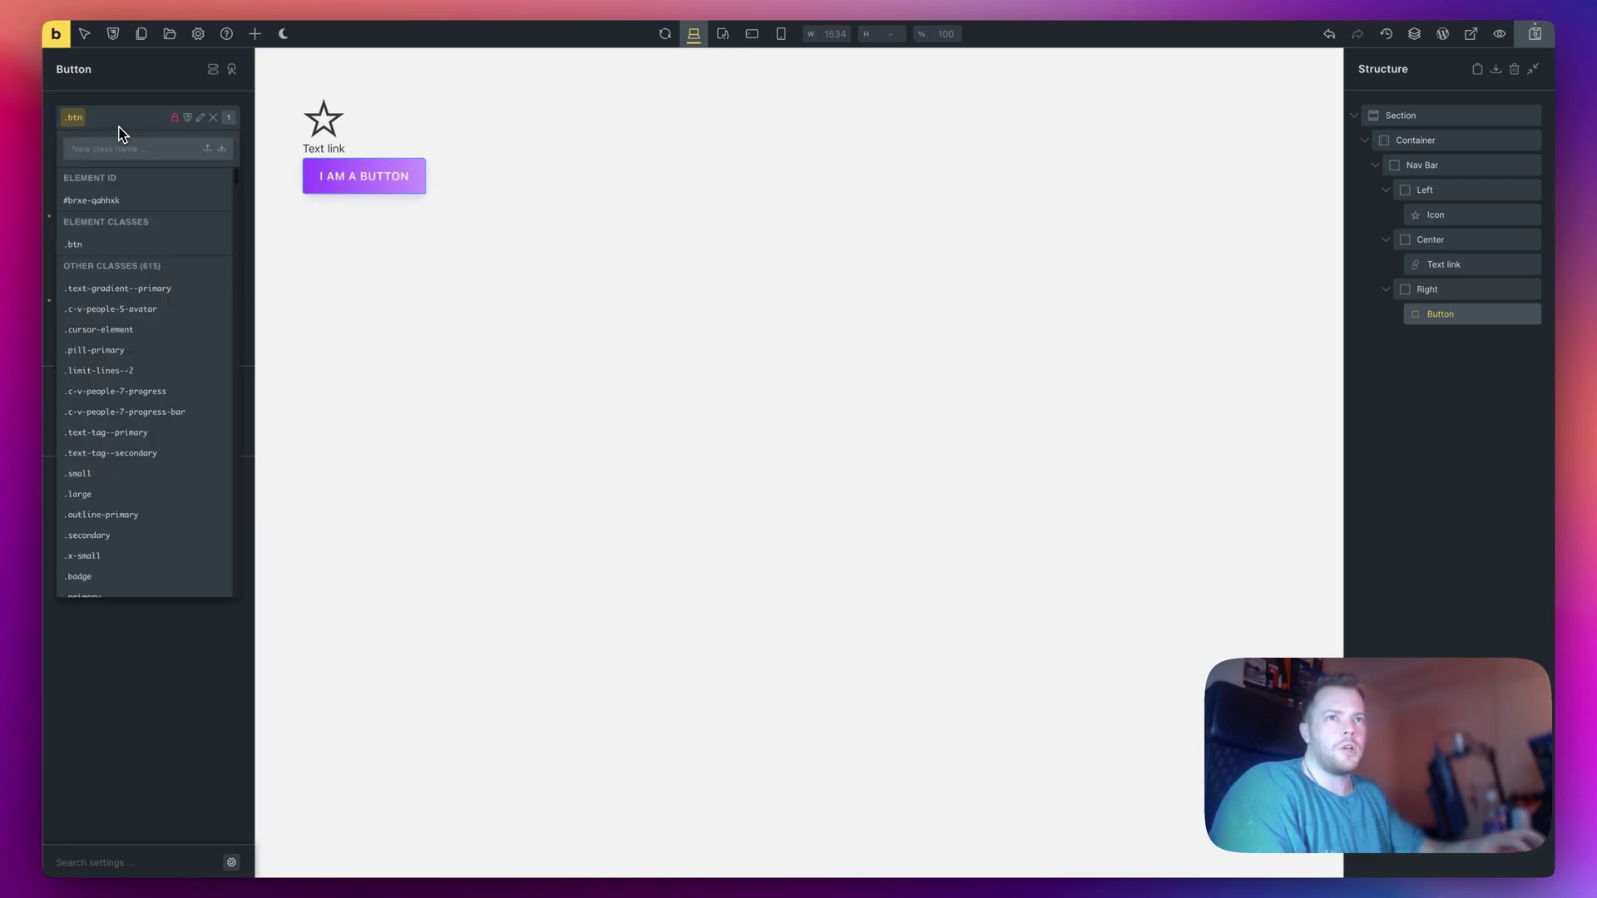
left_click(185, 314)
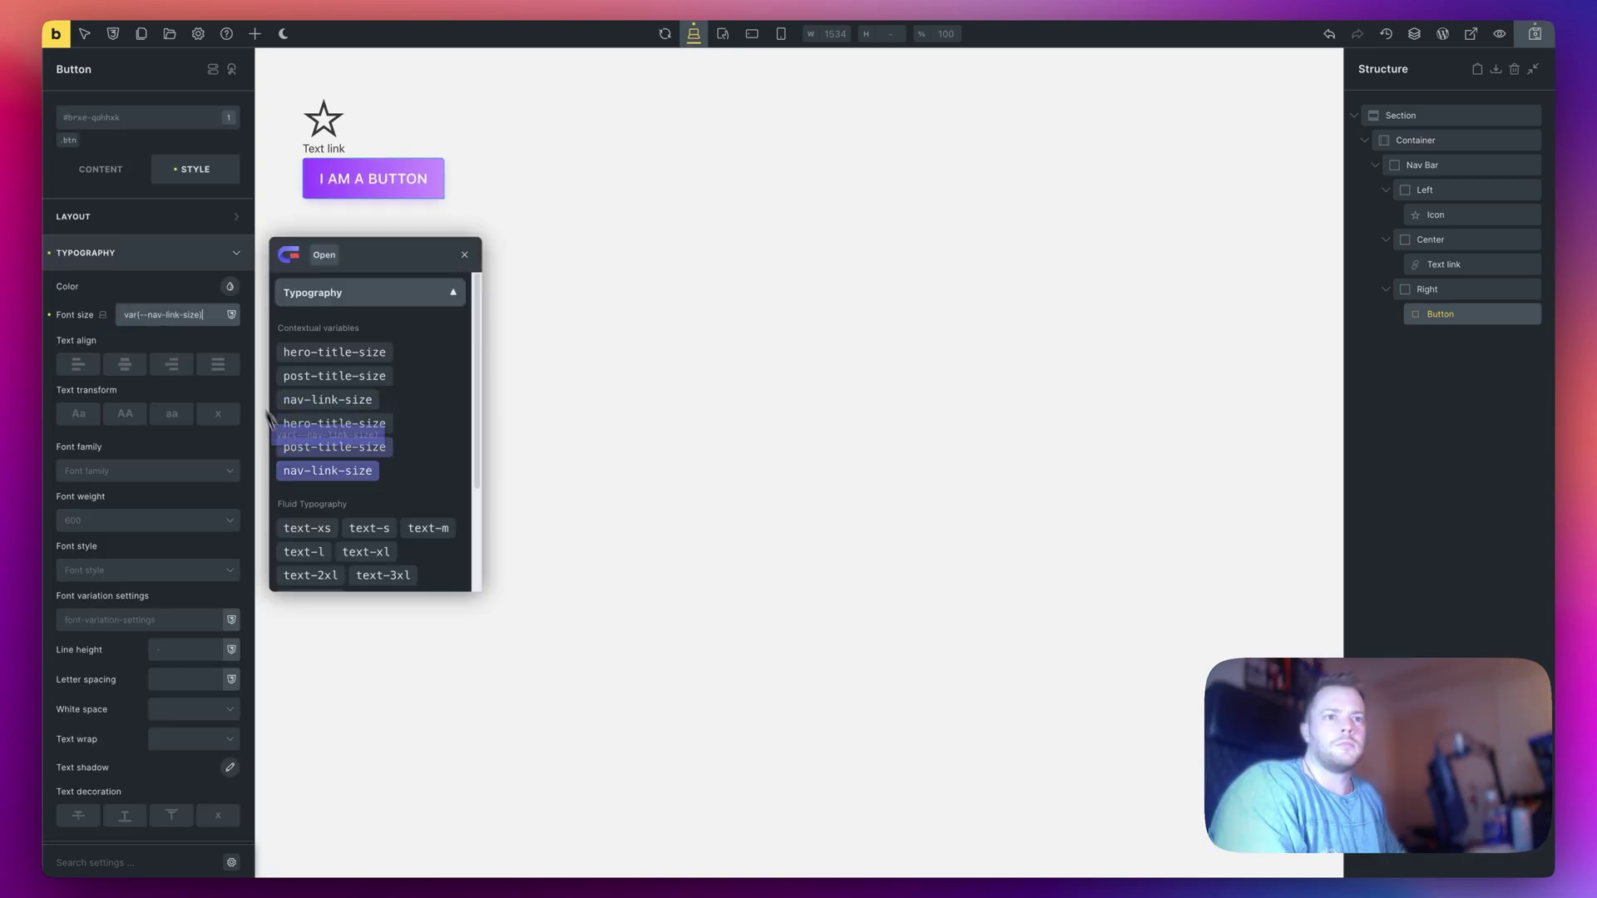
left_click(303, 529)
double_click(1422, 164)
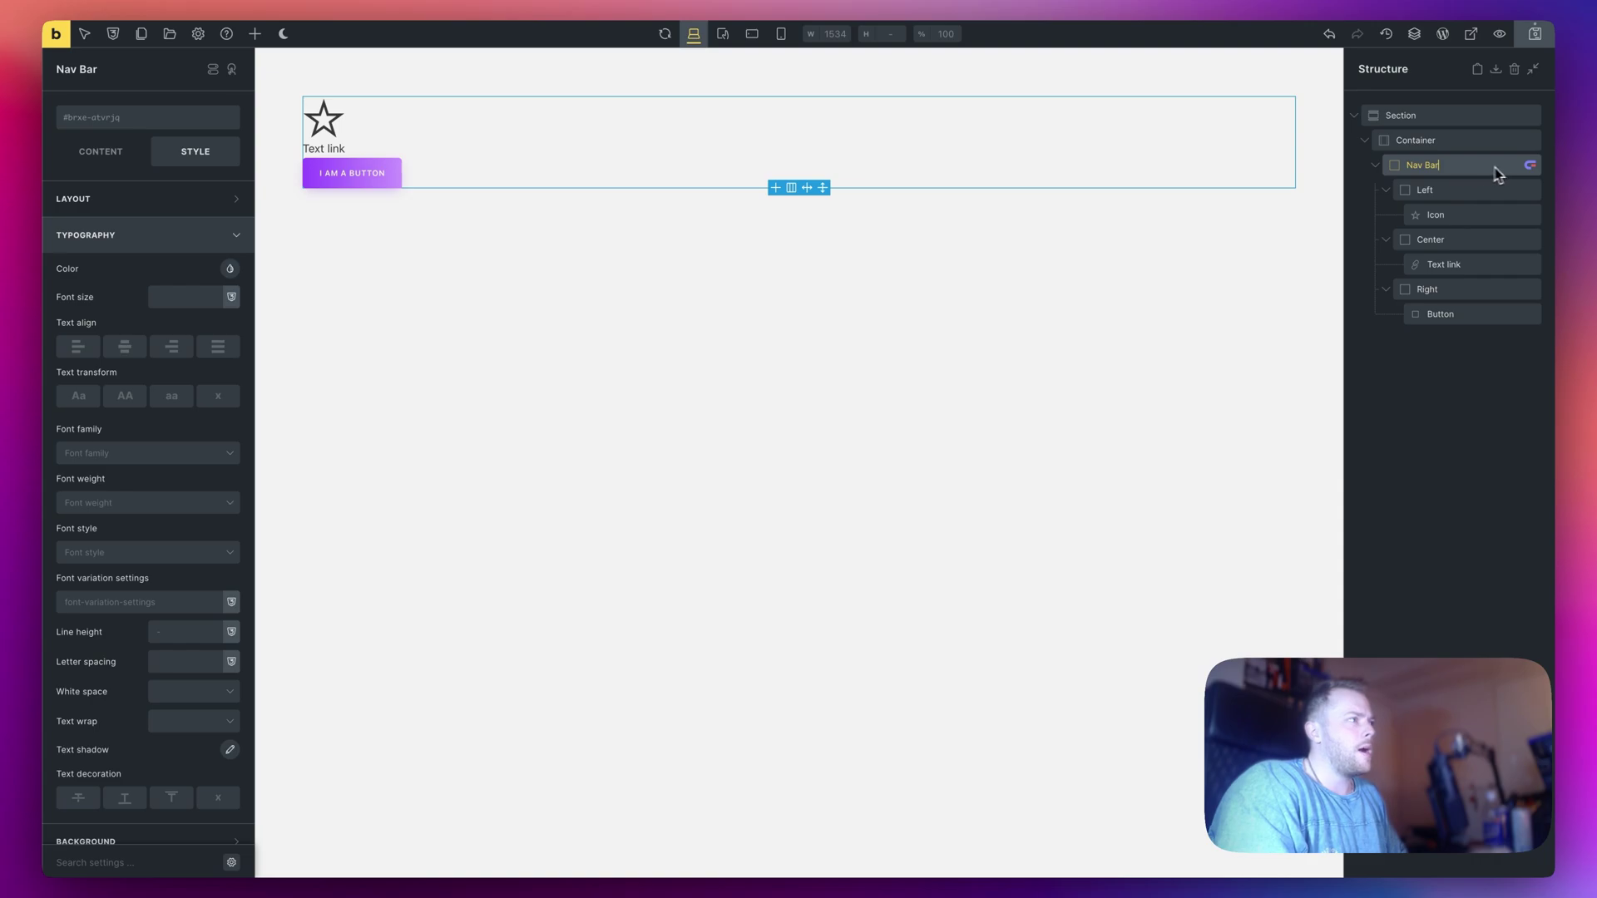
Generate BEM class names such as nav-bar and nav-bar__icon and review them in the generator.
left_click(1531, 167)
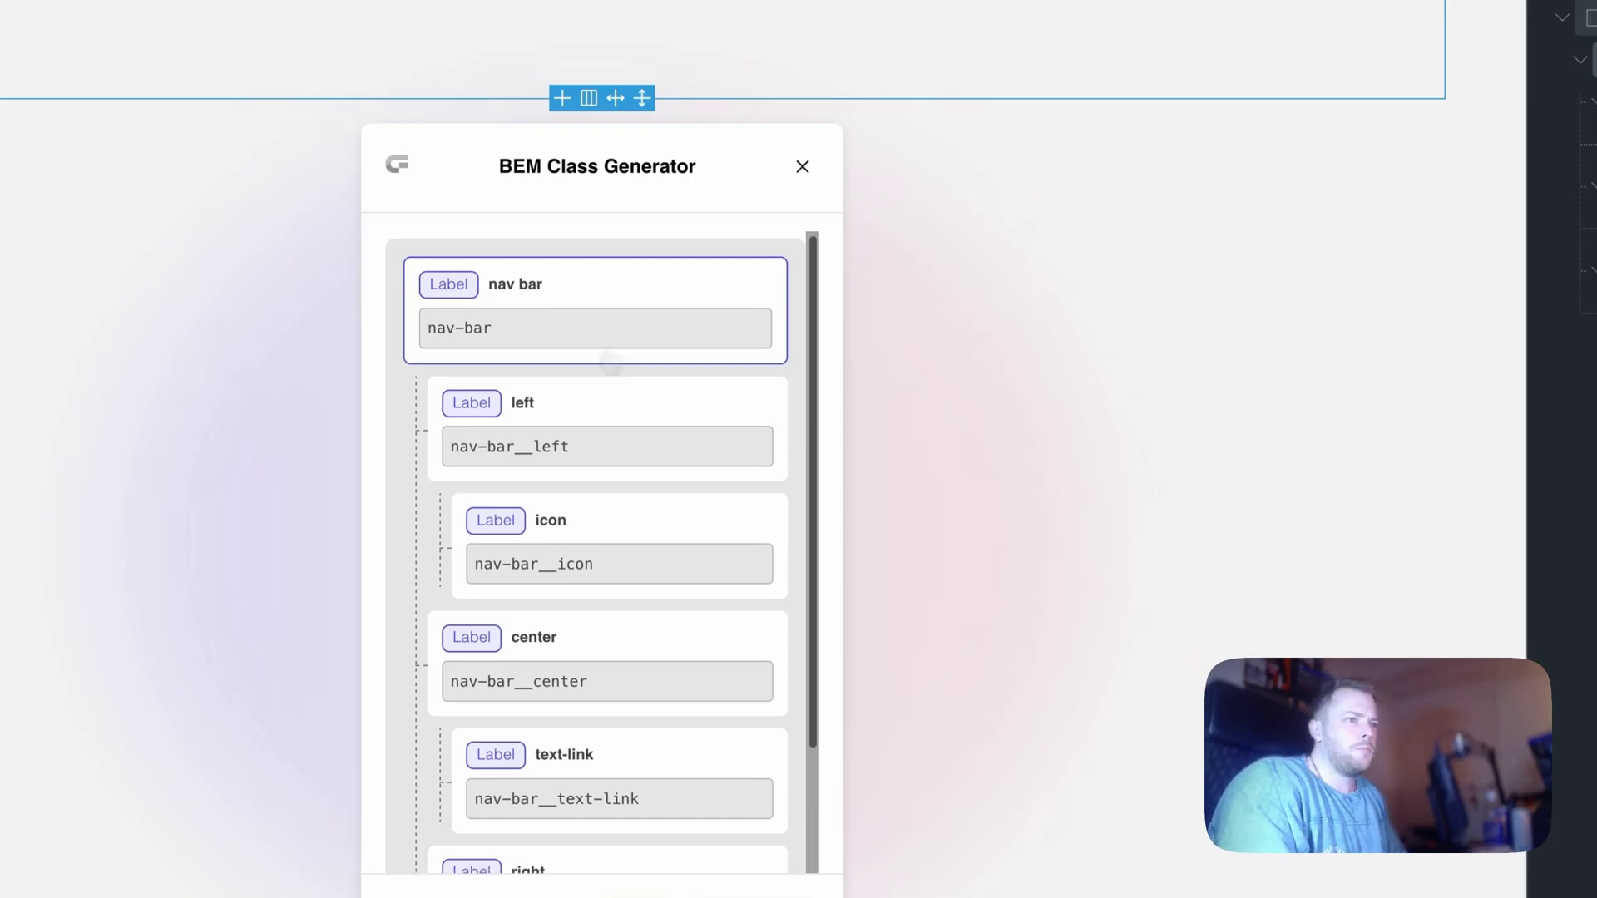
scroll(607, 359, "down", 3)
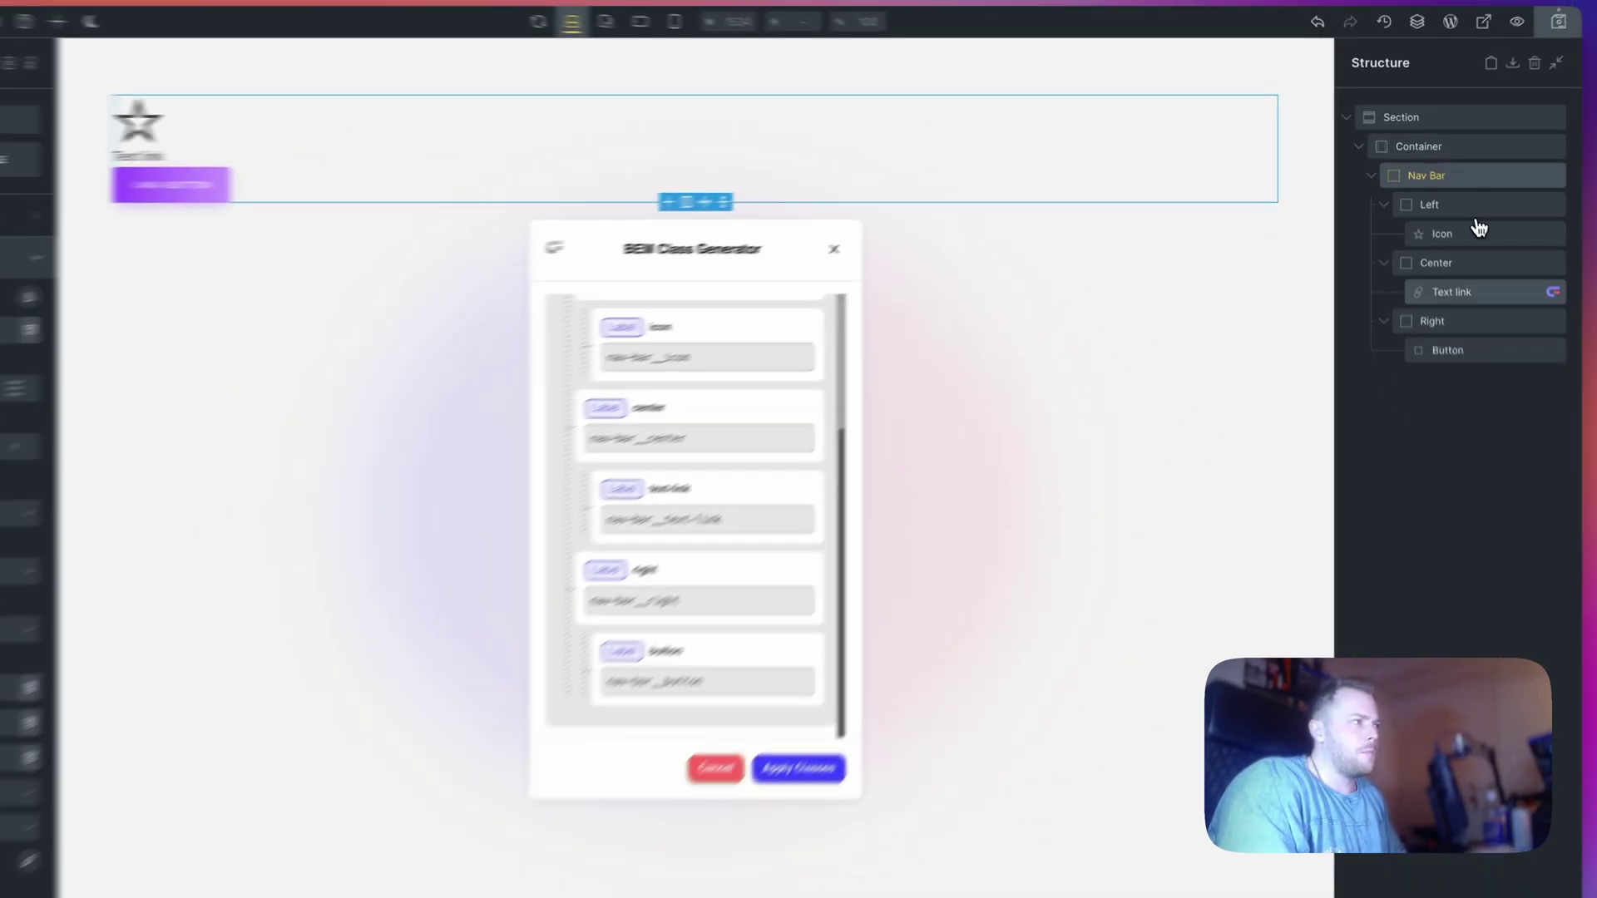
scroll(848, 499, "up", 3)
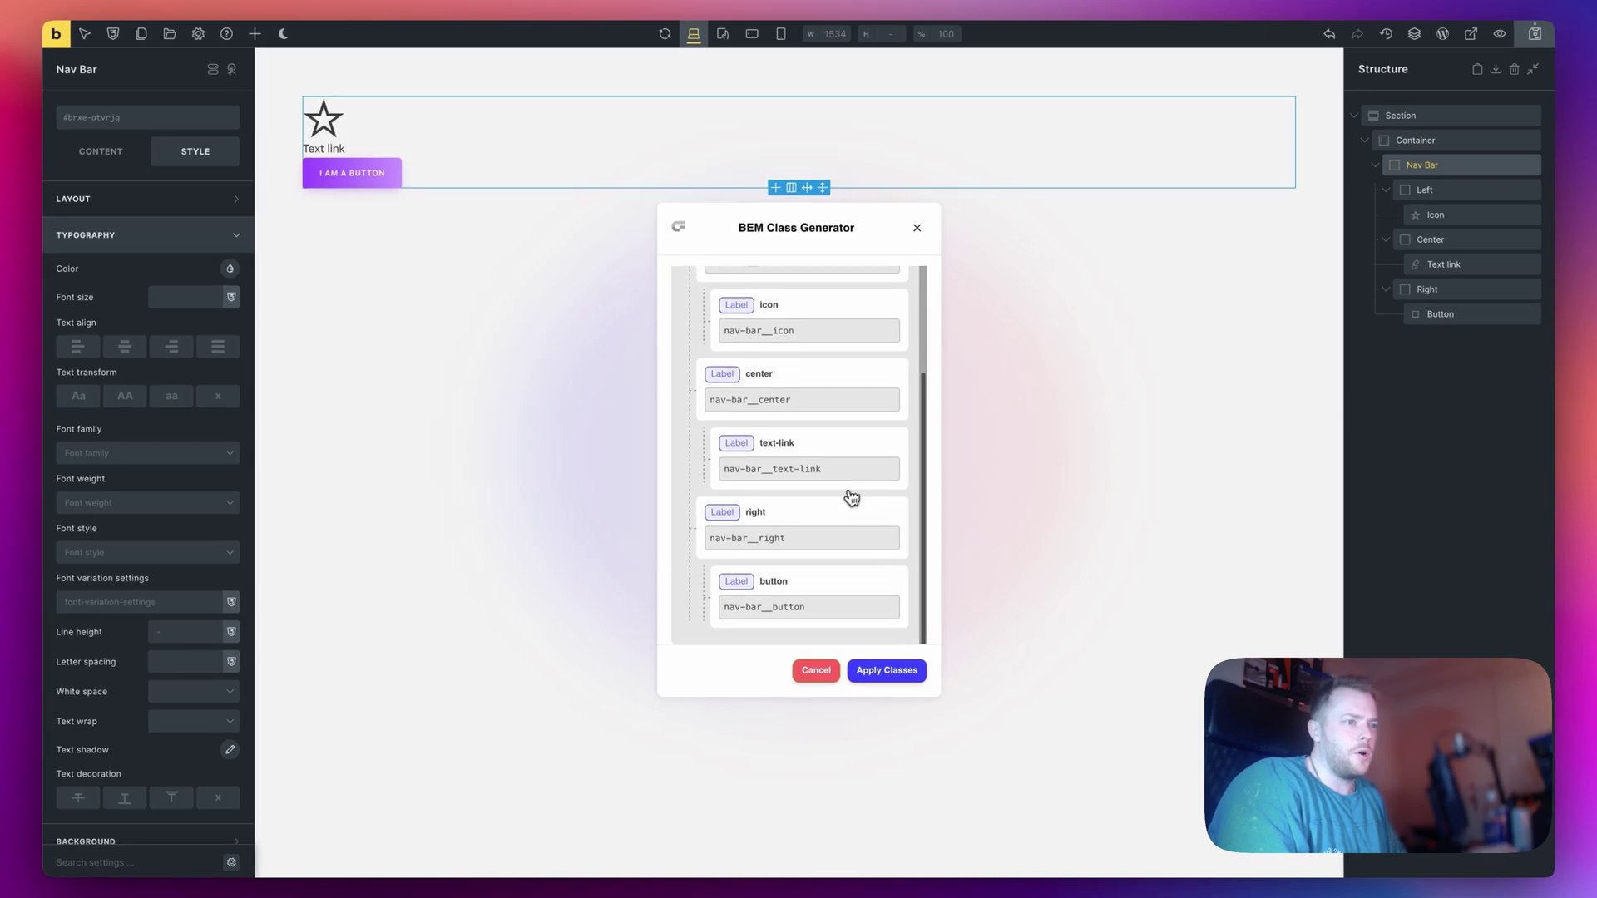
Apply the generated BEM classes and lay the Nav Bar out as a vertically centred row.
scroll(845, 501, "down", 3)
left_click(887, 670)
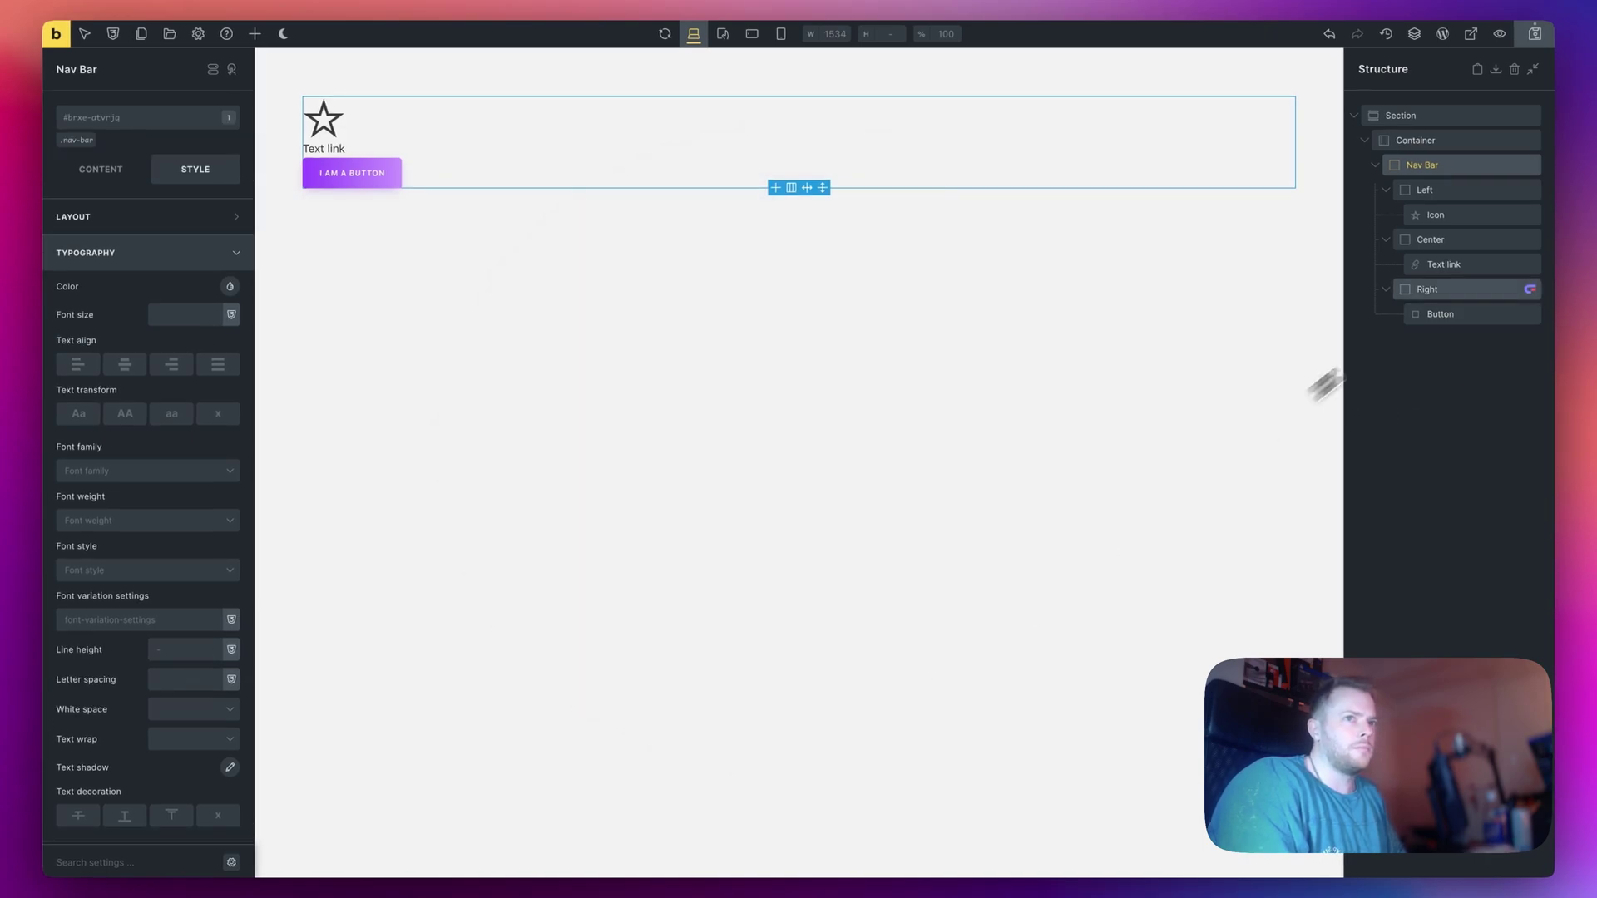
left_click(91, 172)
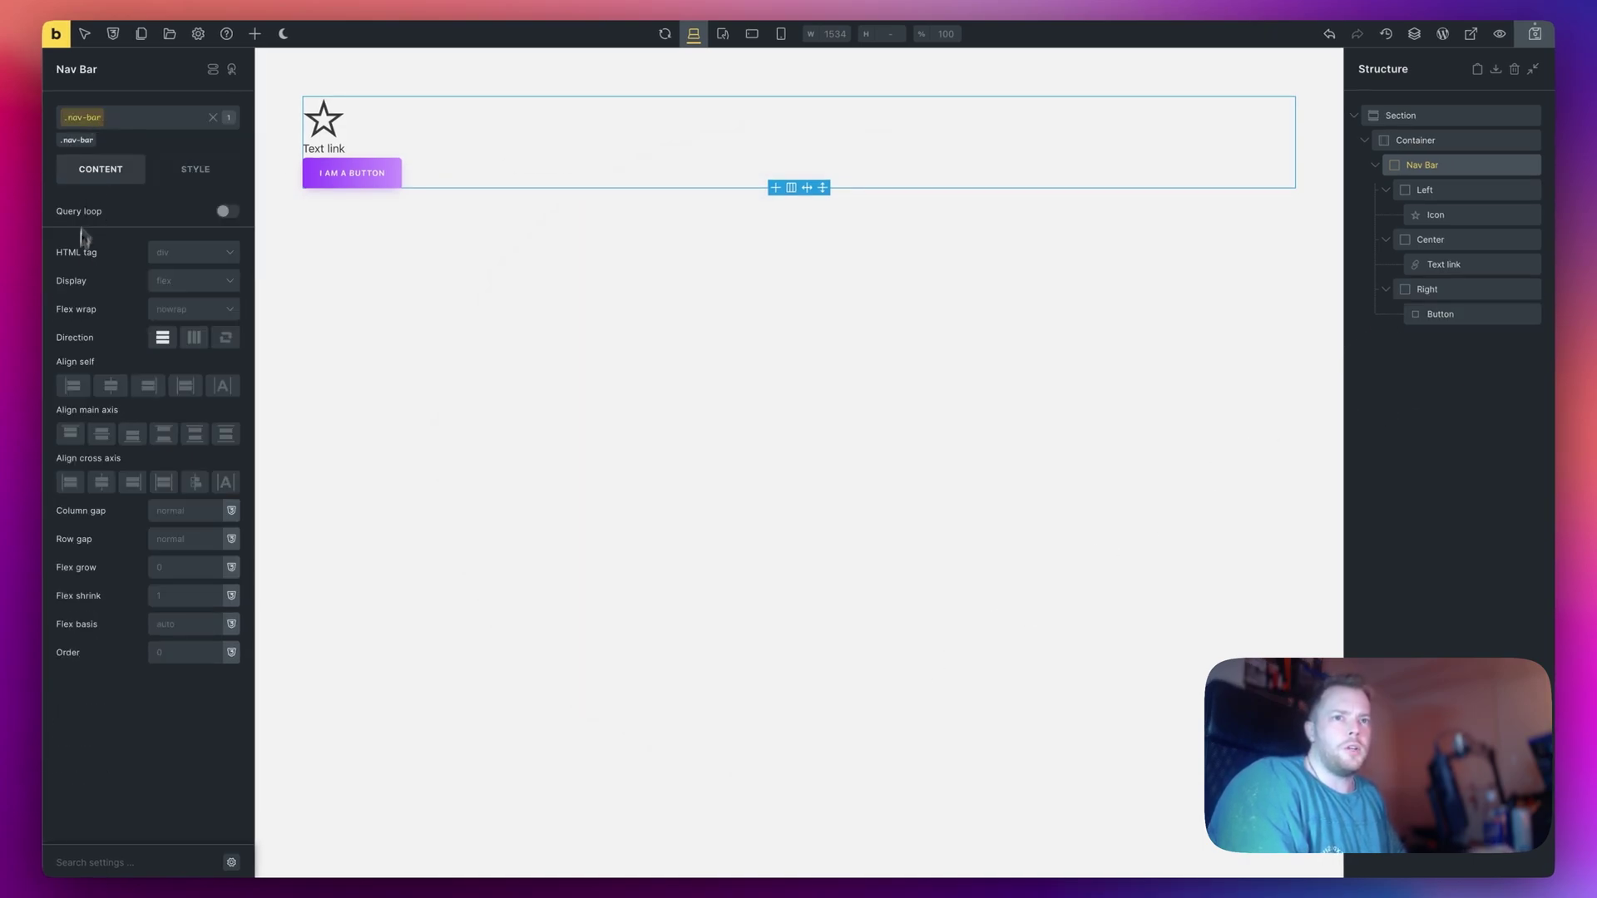
left_click(196, 341)
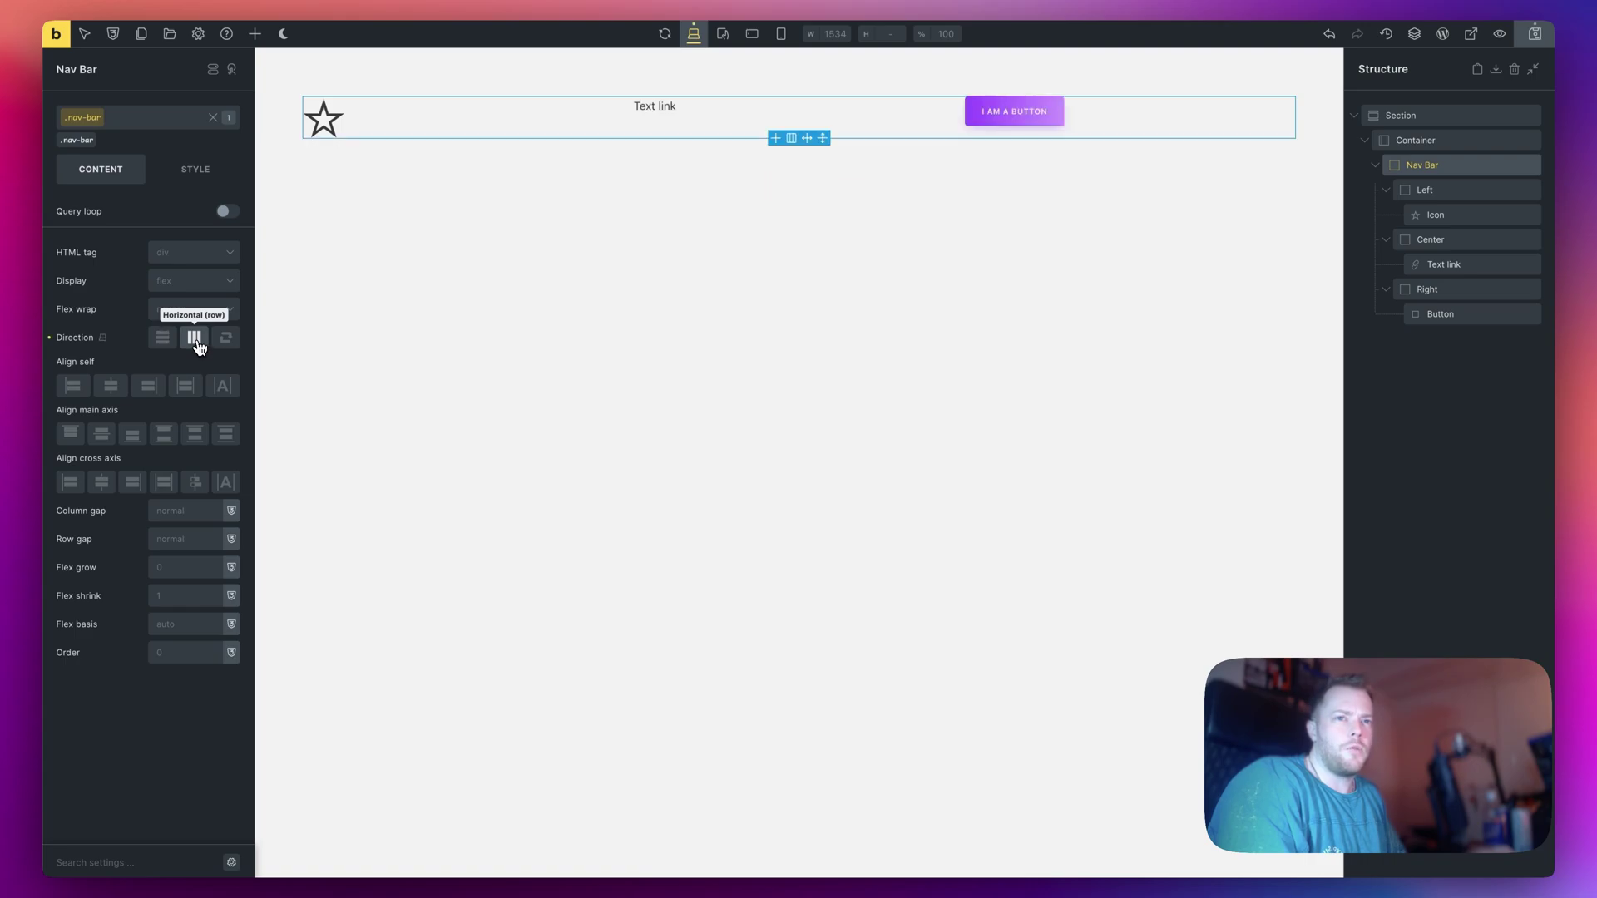
left_click(101, 483)
Set the star icon size to 40 and make Center a vertically centred row.
double_click(1461, 217)
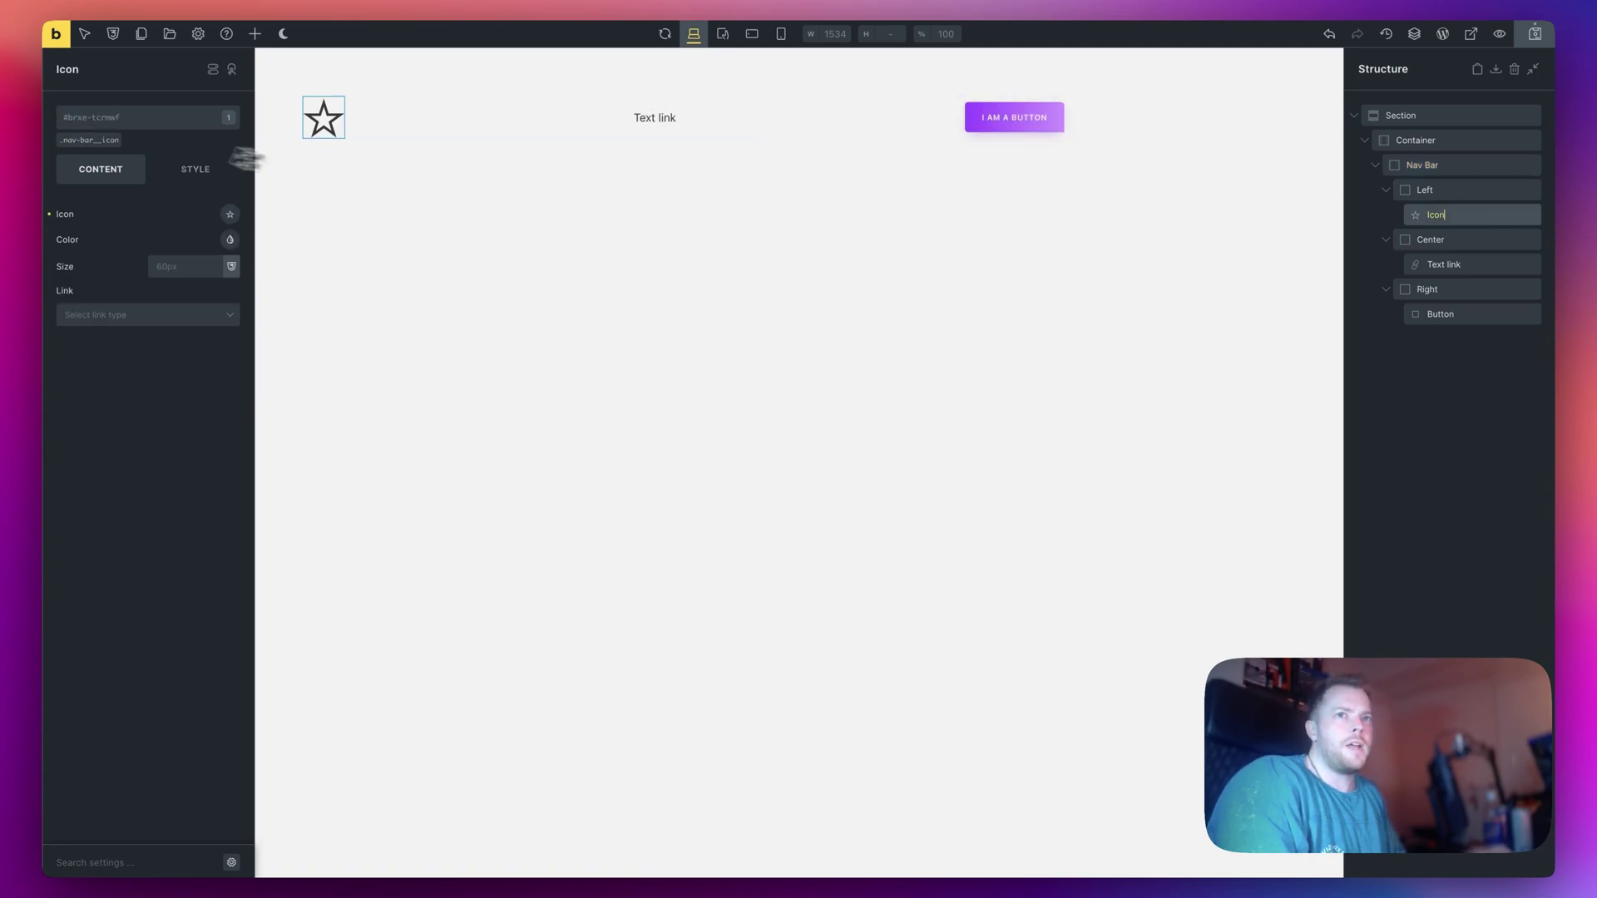
left_click(186, 267)
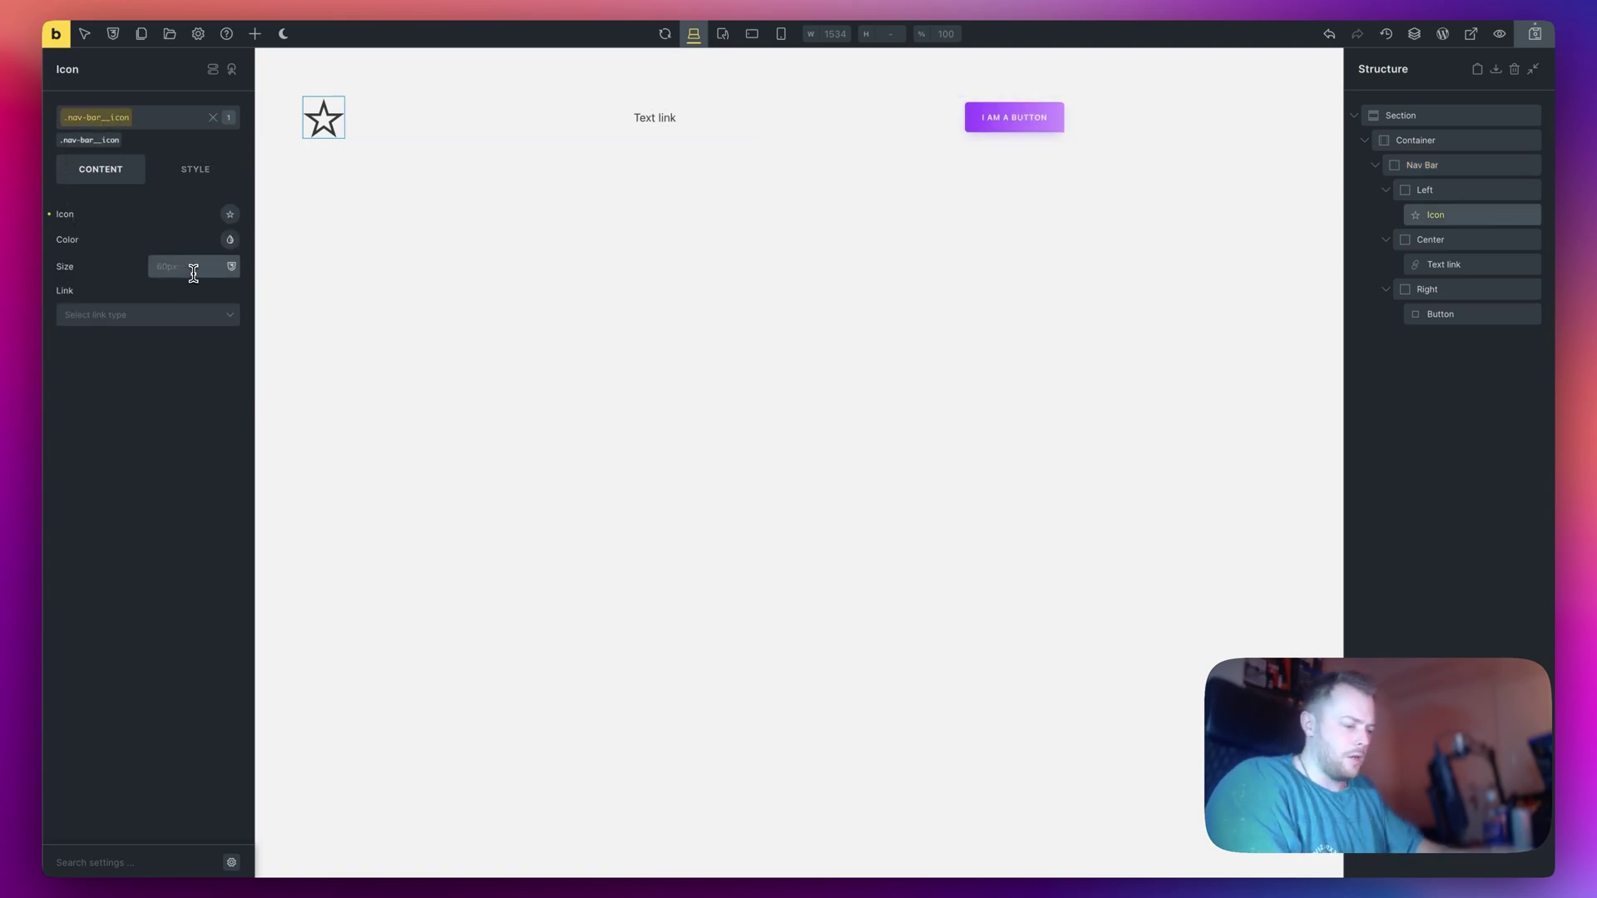
type("40")
left_click(832, 111)
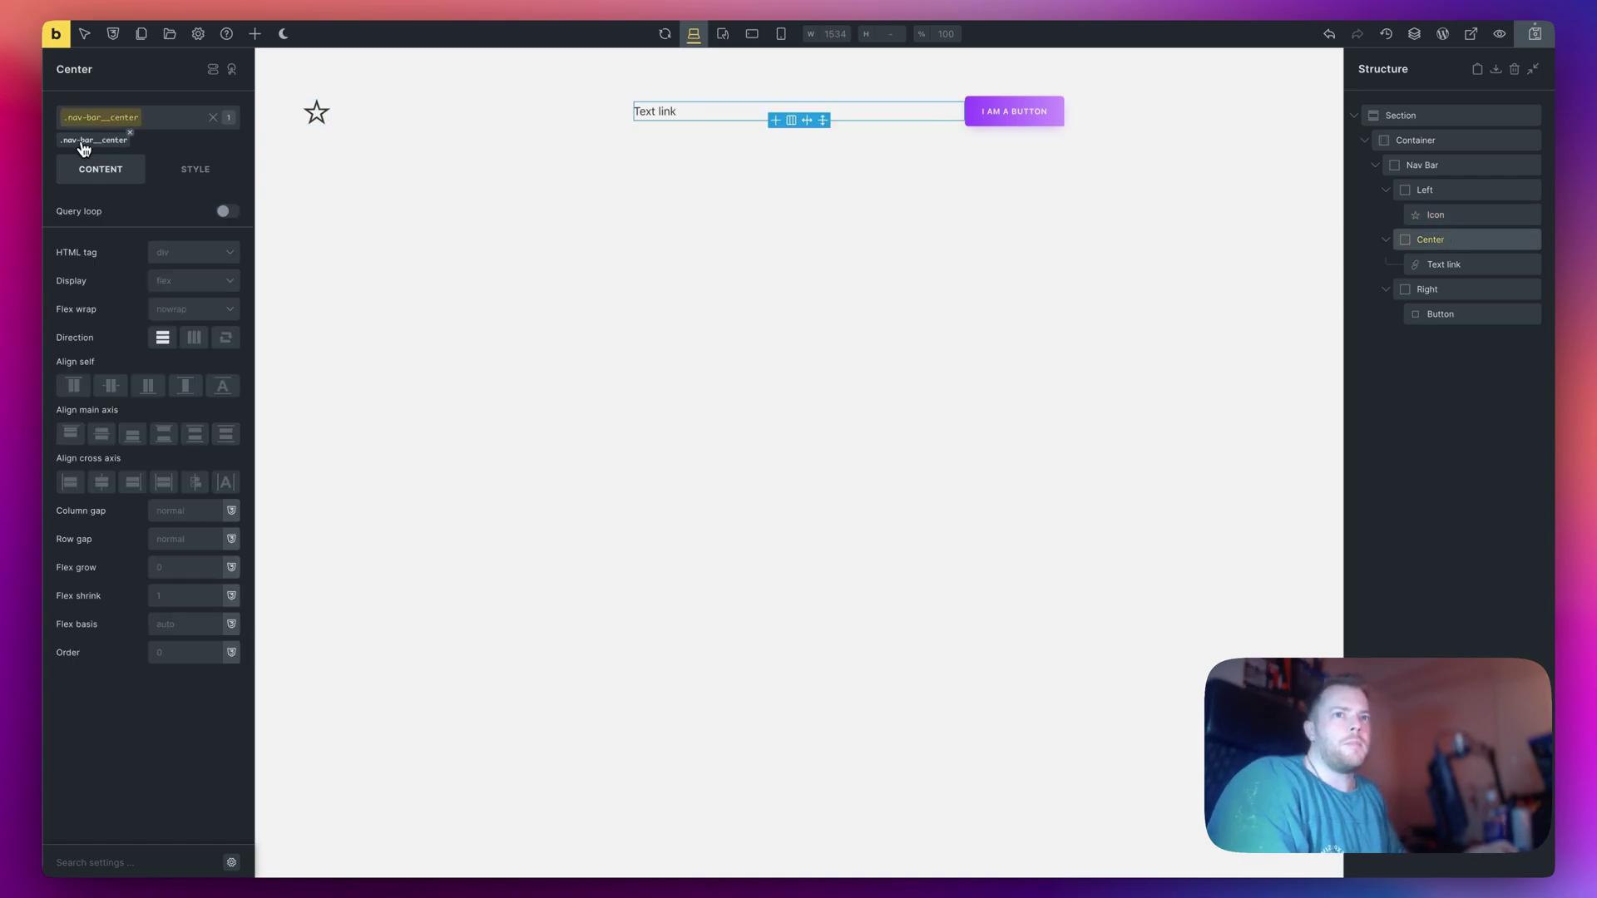
left_click(193, 337)
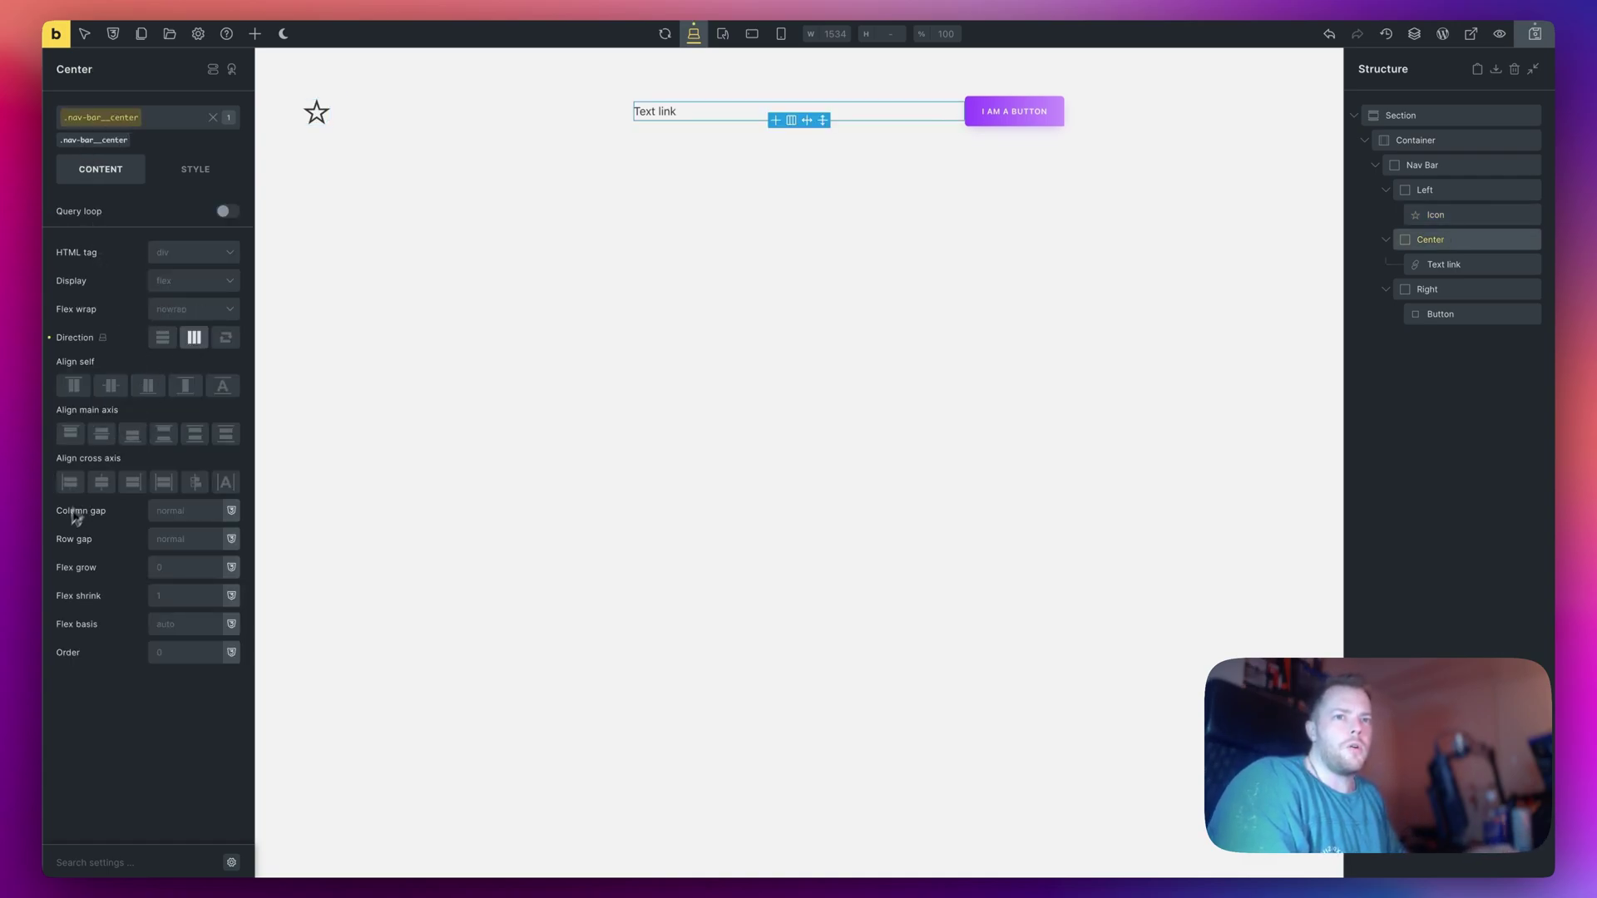
left_click(101, 482)
Push the button to the end of the Right block's main axis.
left_click(1447, 290)
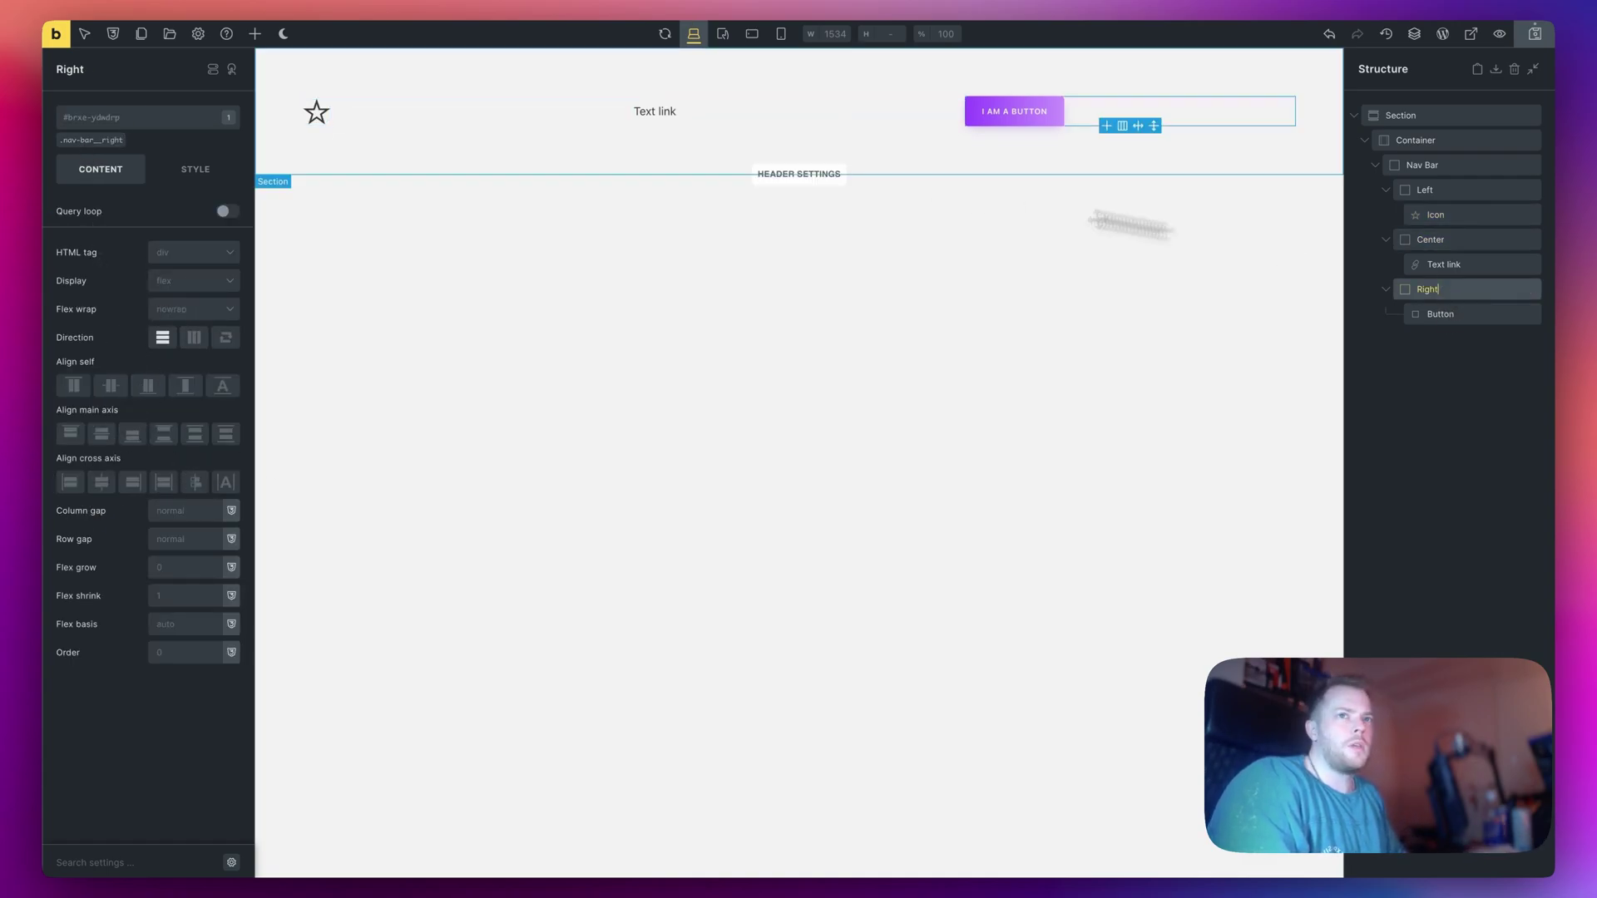
left_click(133, 483)
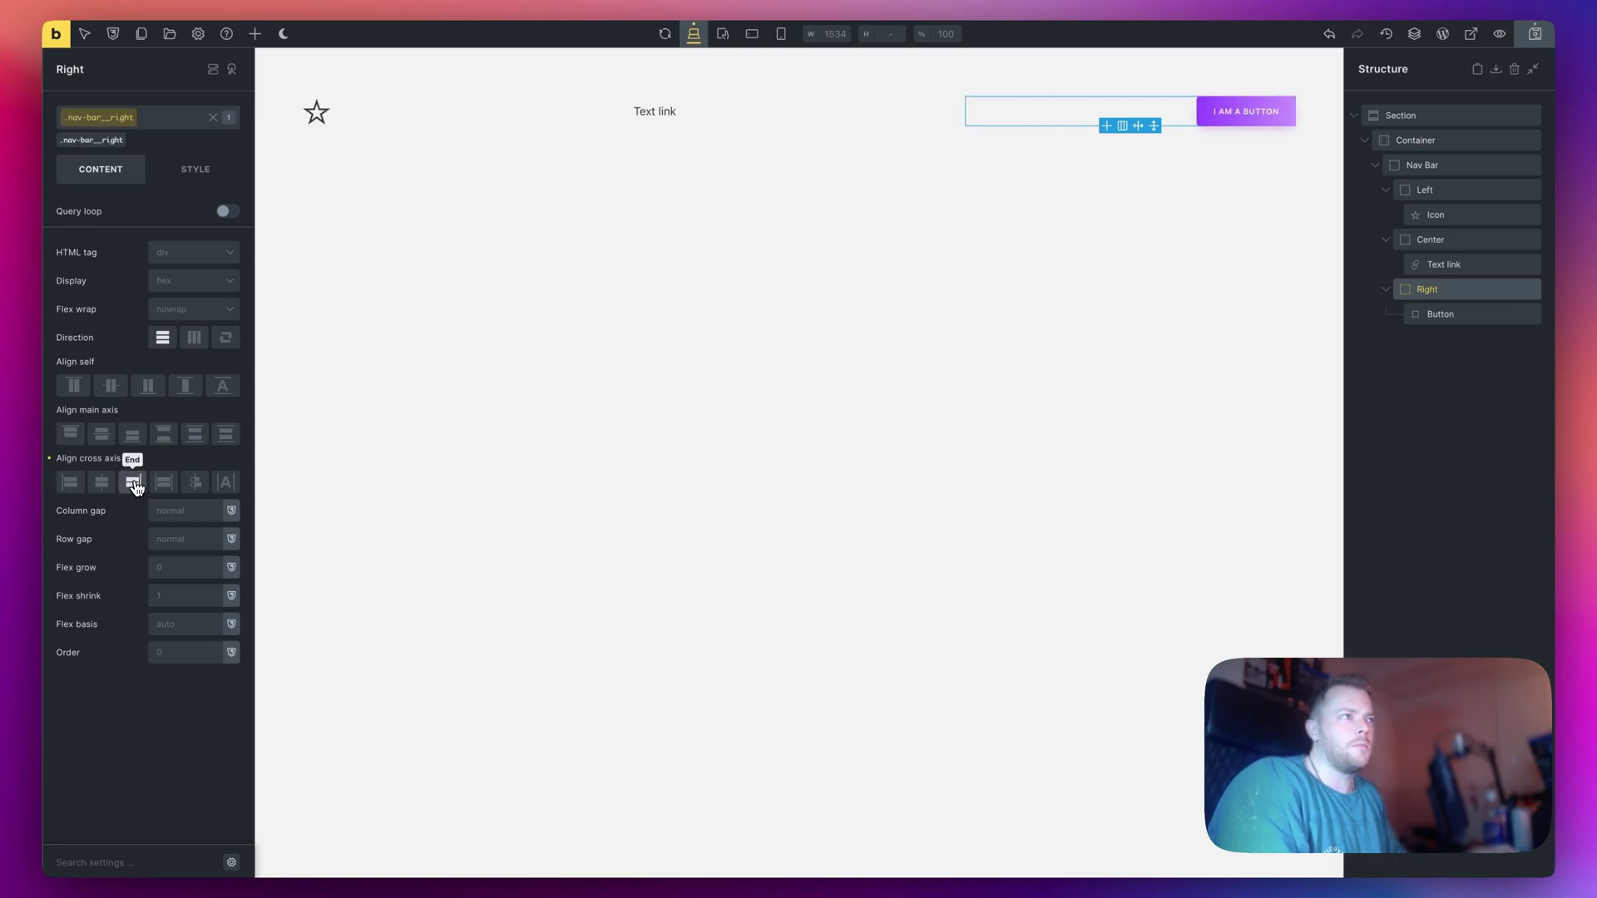
double_click(1456, 241)
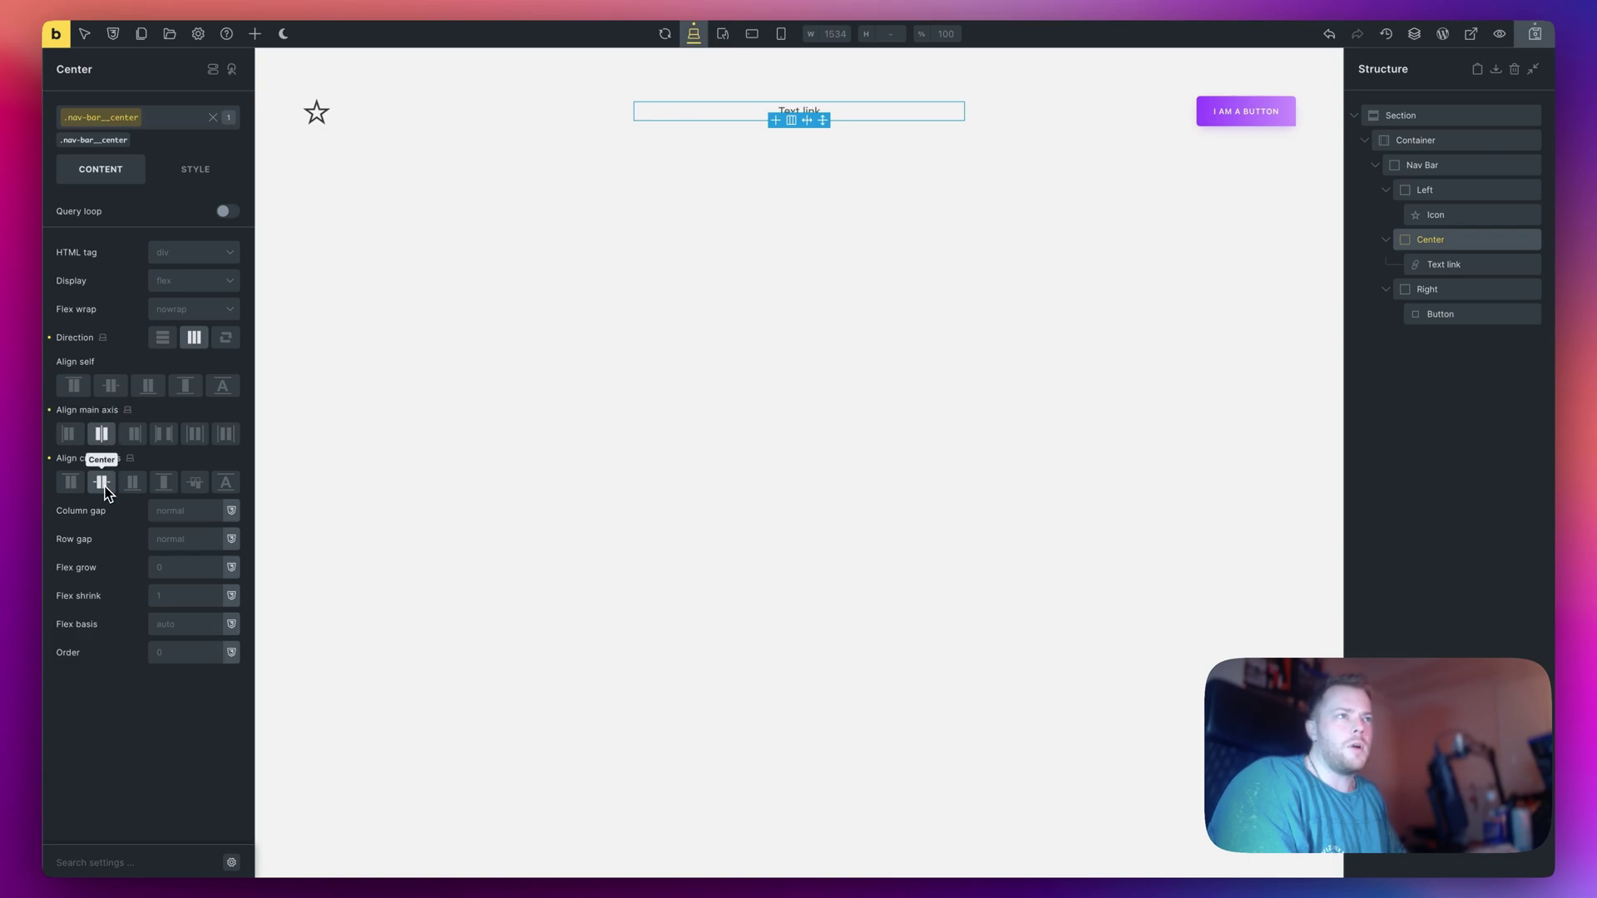
right_click(178, 510)
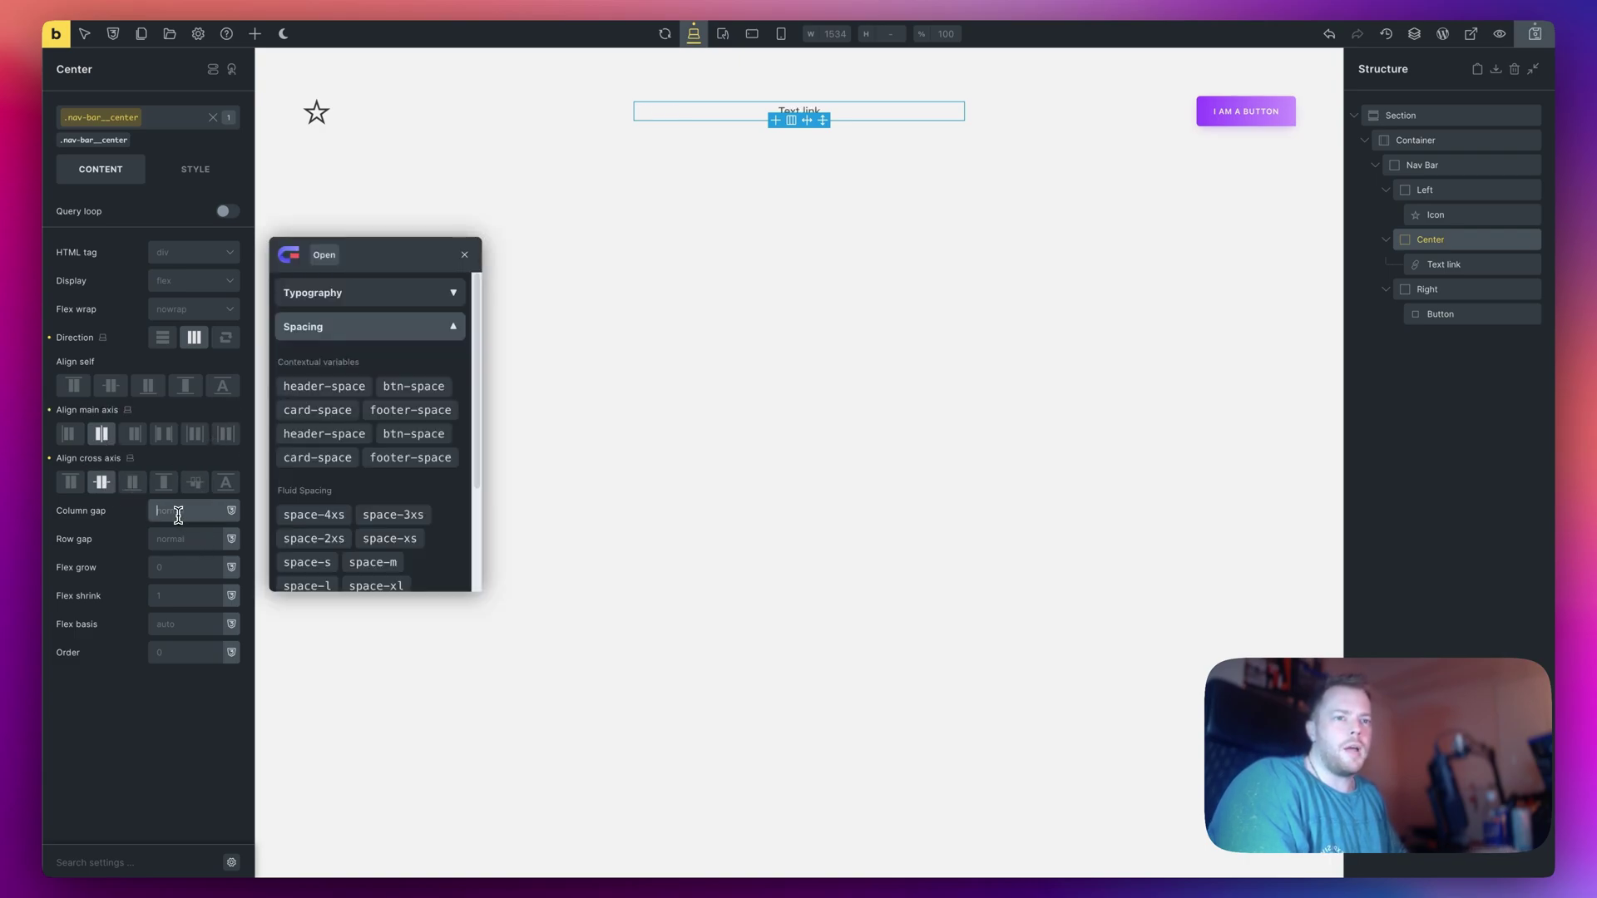
Set the Center column gap to var(--space-m) and duplicate the text link.
left_click(371, 558)
double_click(1455, 263)
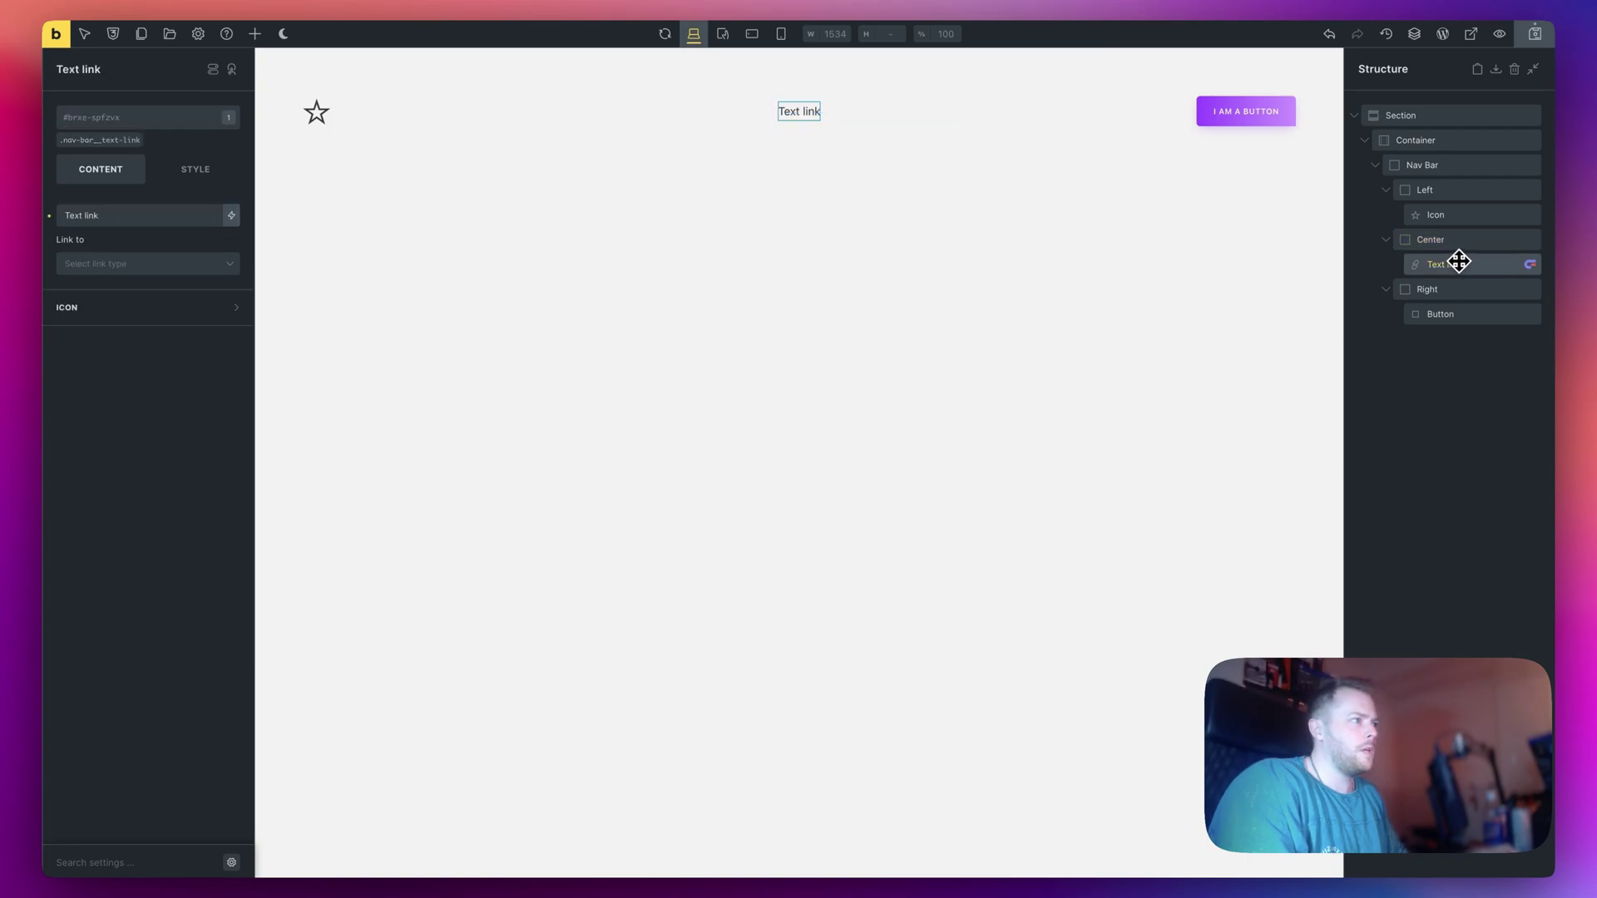
key("super+d")
key("super+d")
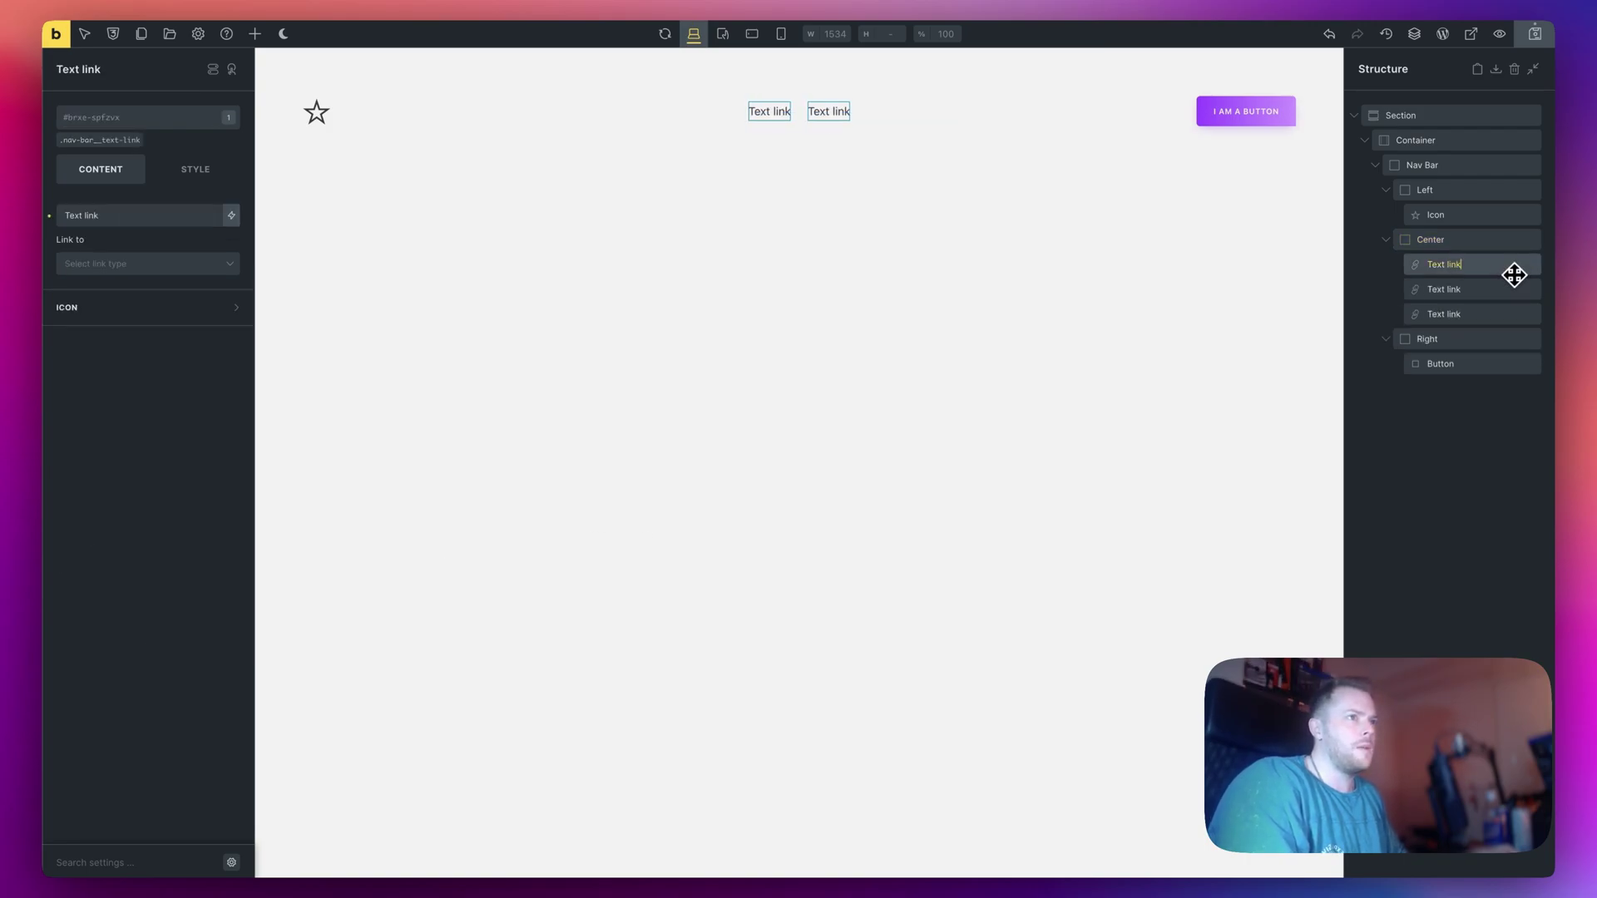
Set the Nav Bar's top and bottom padding to var(--space-4xs).
double_click(1447, 166)
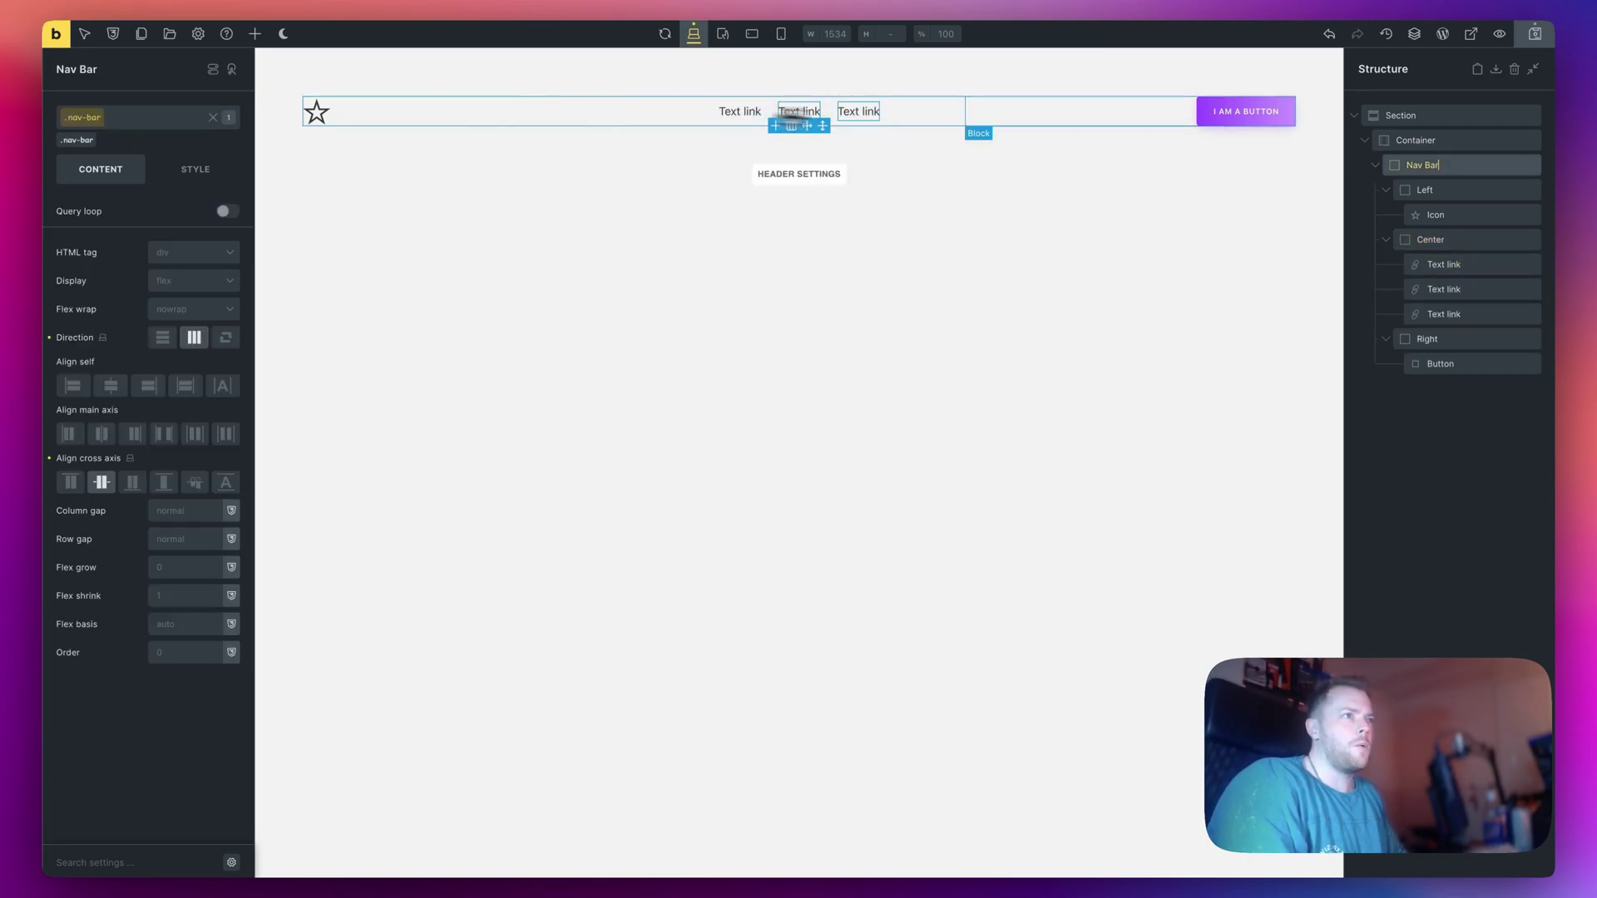
left_click(181, 174)
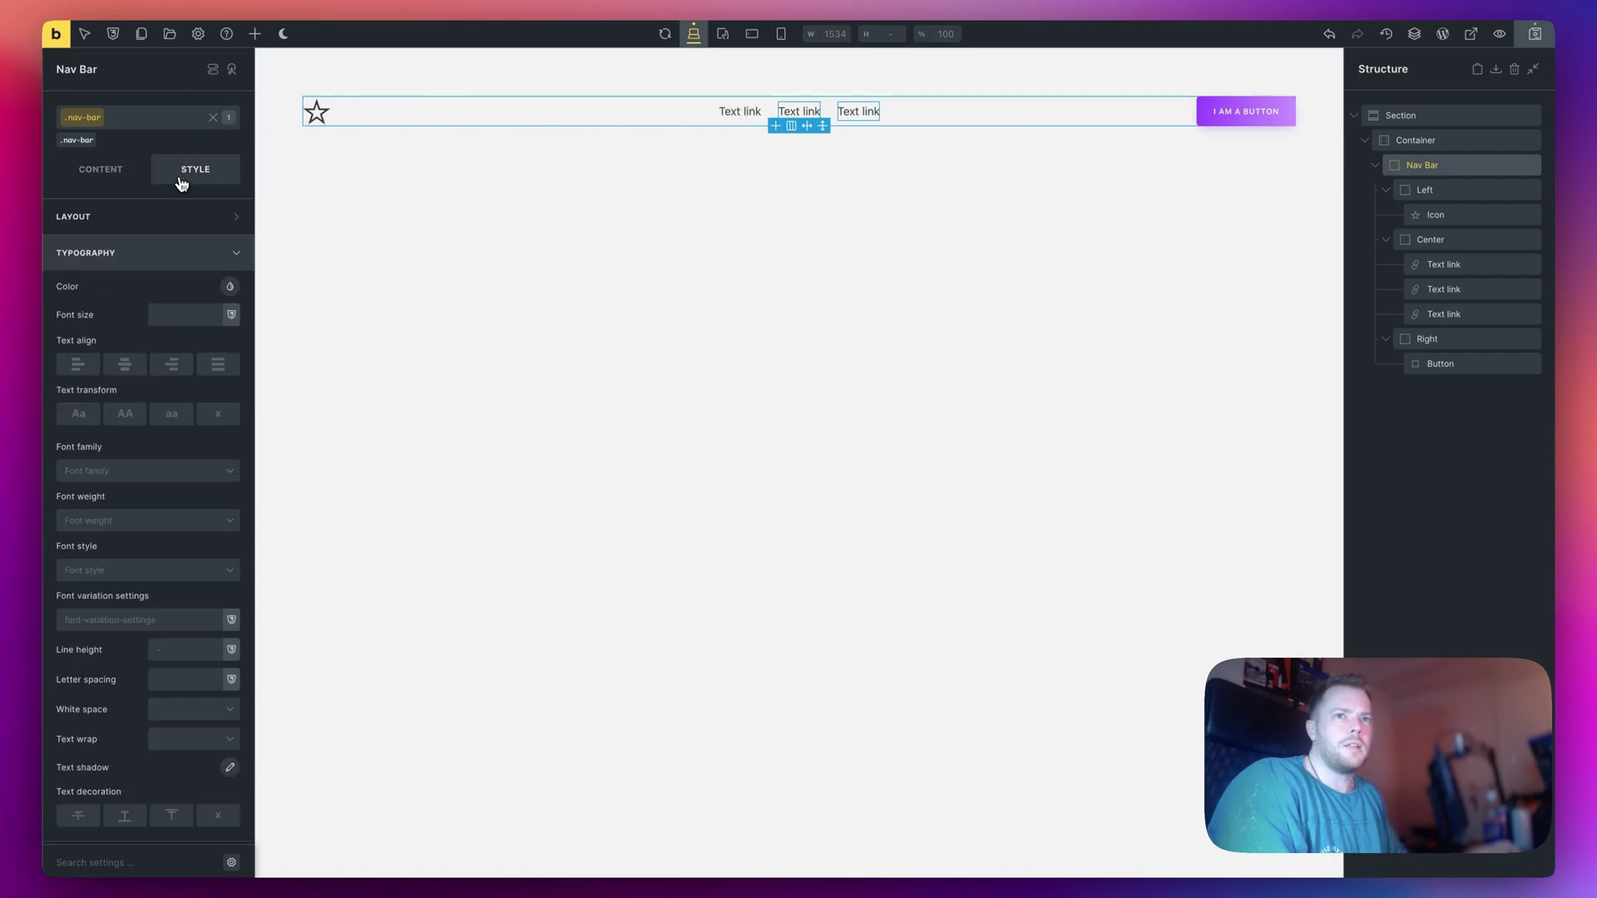
left_click(157, 252)
left_click(157, 216)
left_click(140, 416)
left_click(344, 521)
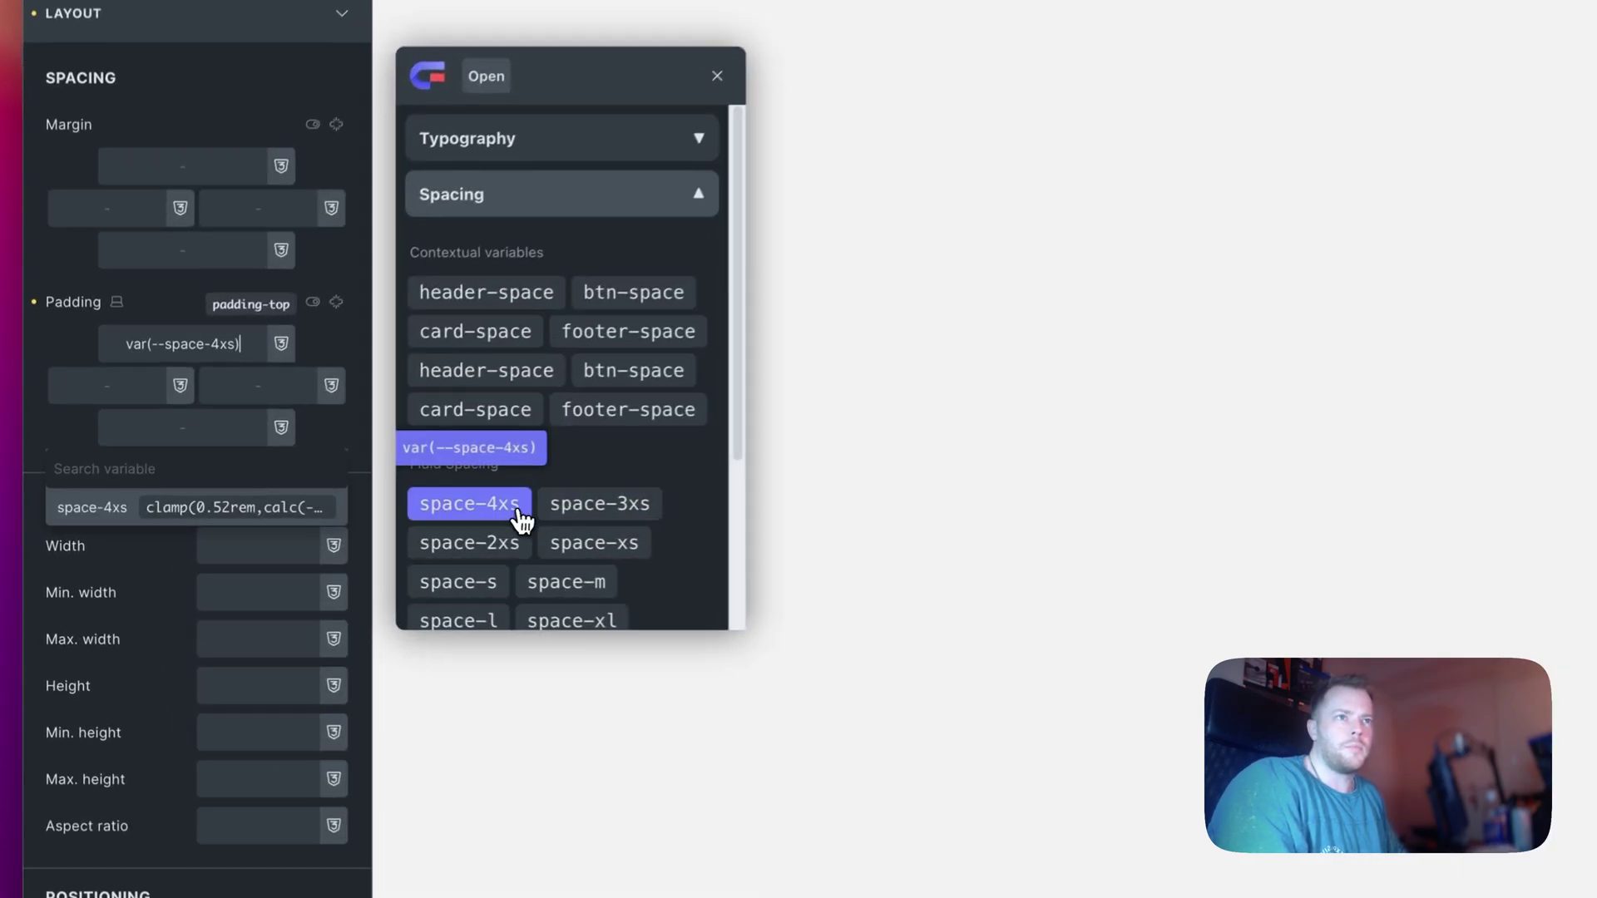
left_click(518, 518)
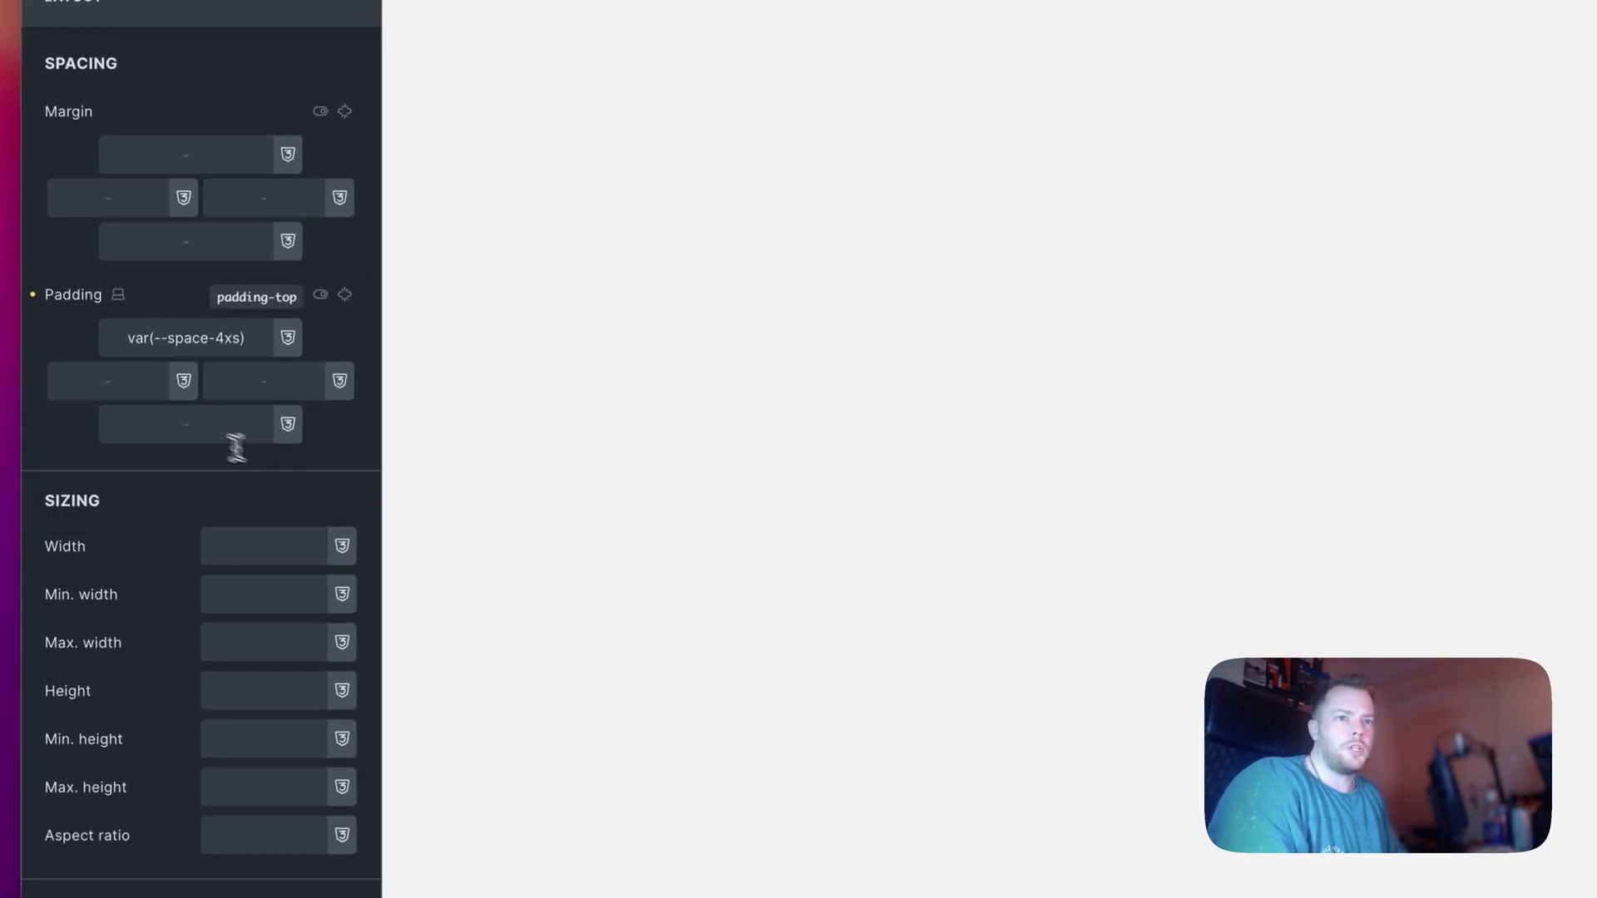
left_click(226, 432)
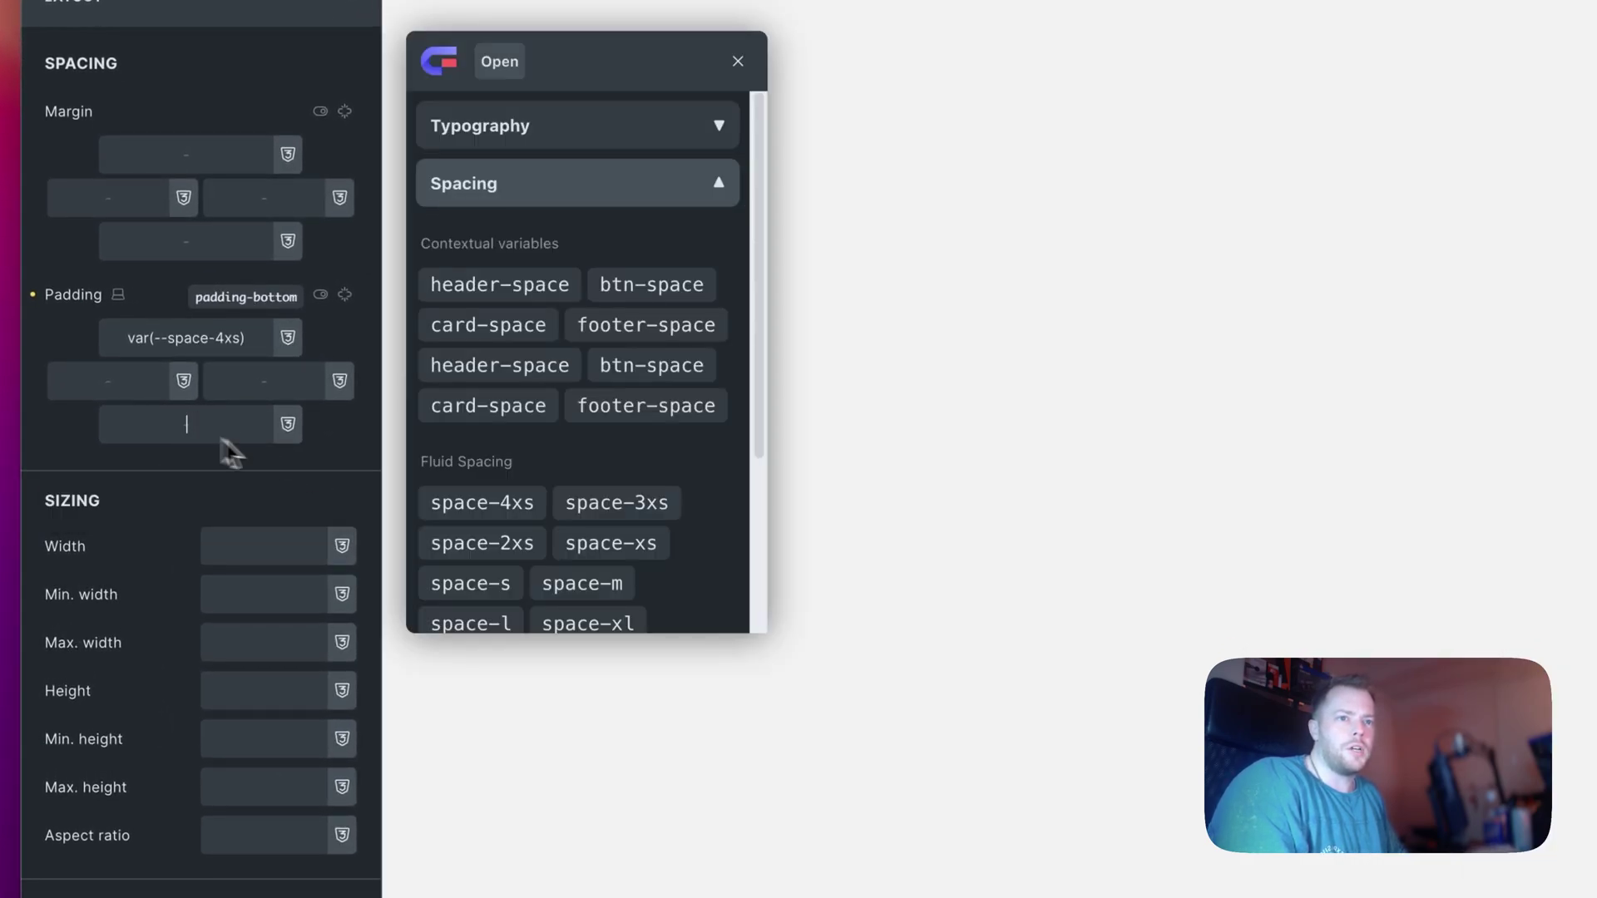
left_click(482, 502)
Set the Nav Bar's left and right padding to var(--space-m).
left_click(87, 384)
left_click(574, 582)
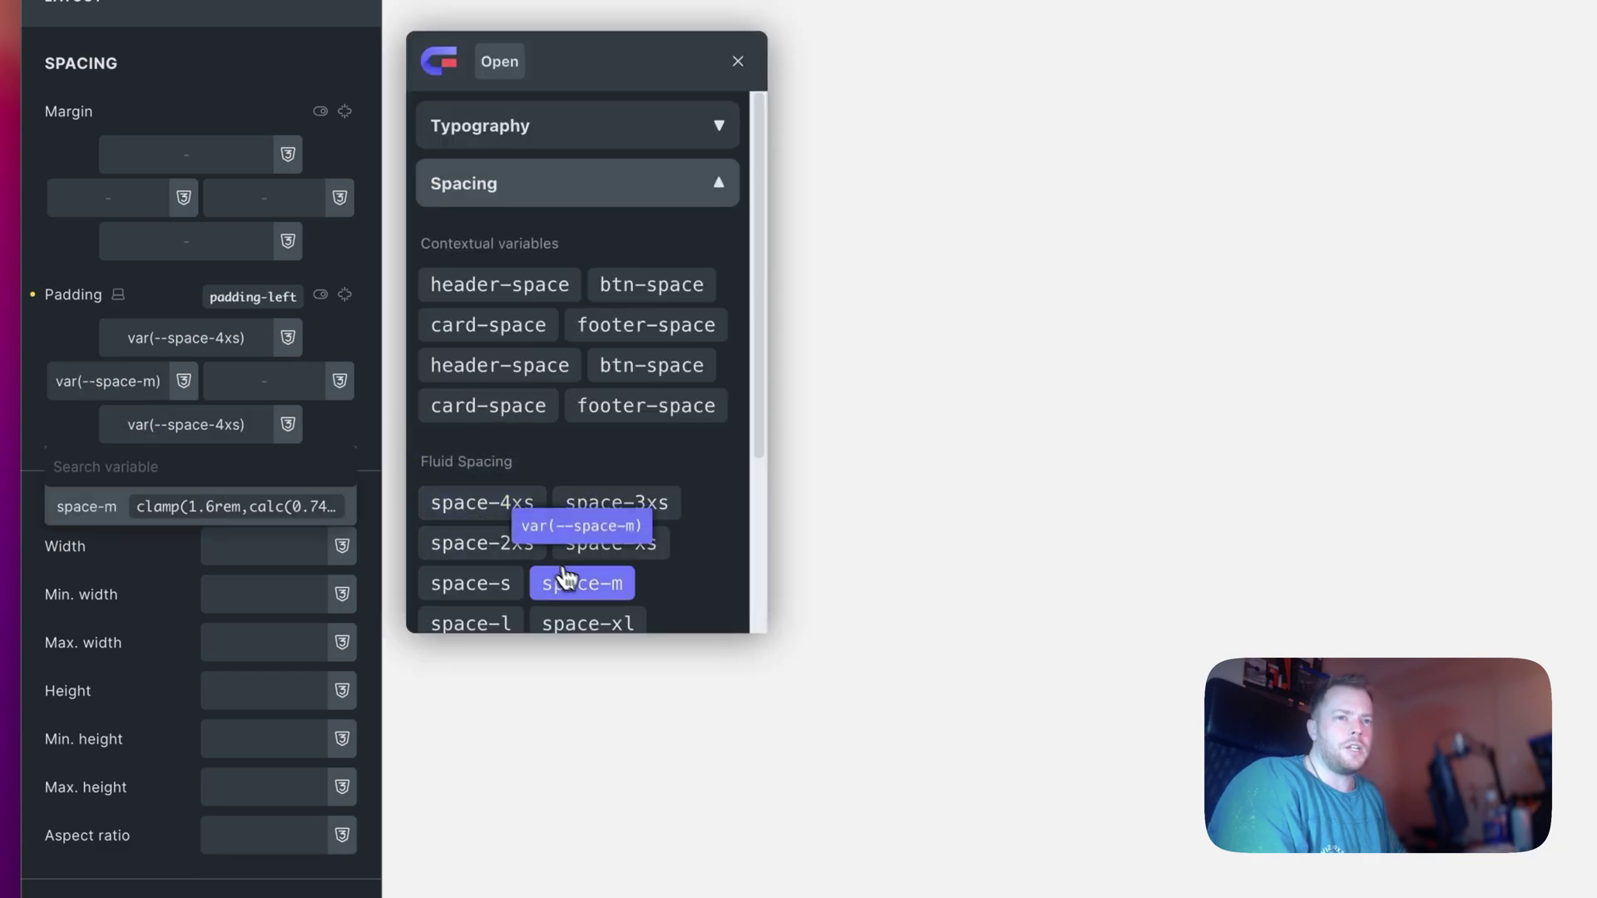
left_click(257, 392)
left_click(553, 580)
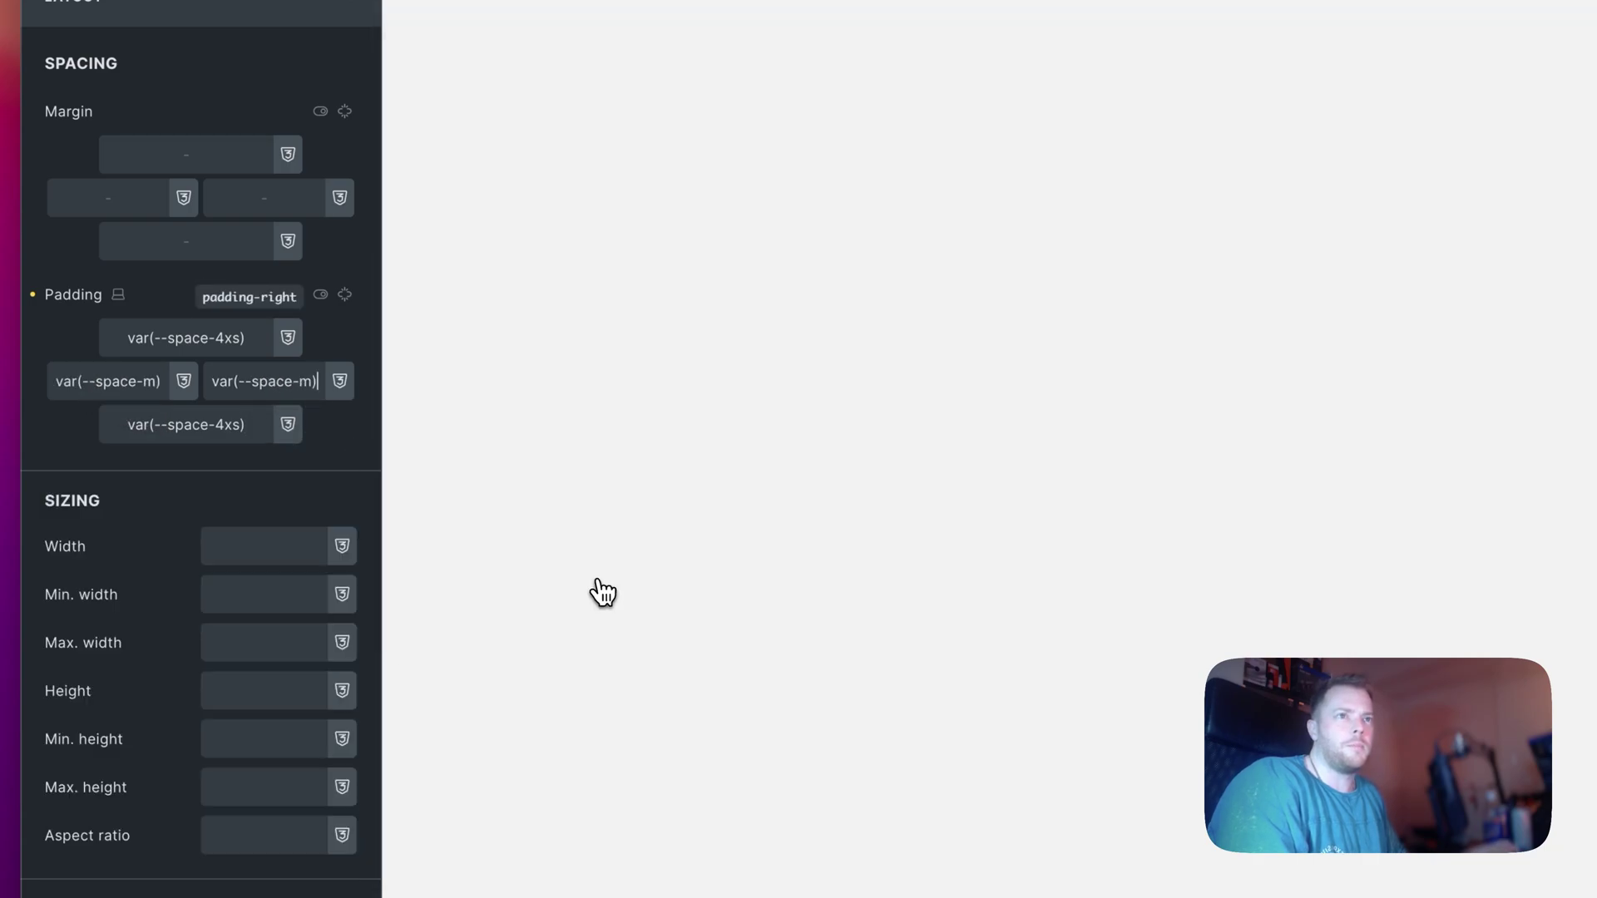
Round the Nav Bar's corners with a border-radius variable.
left_click(268, 19)
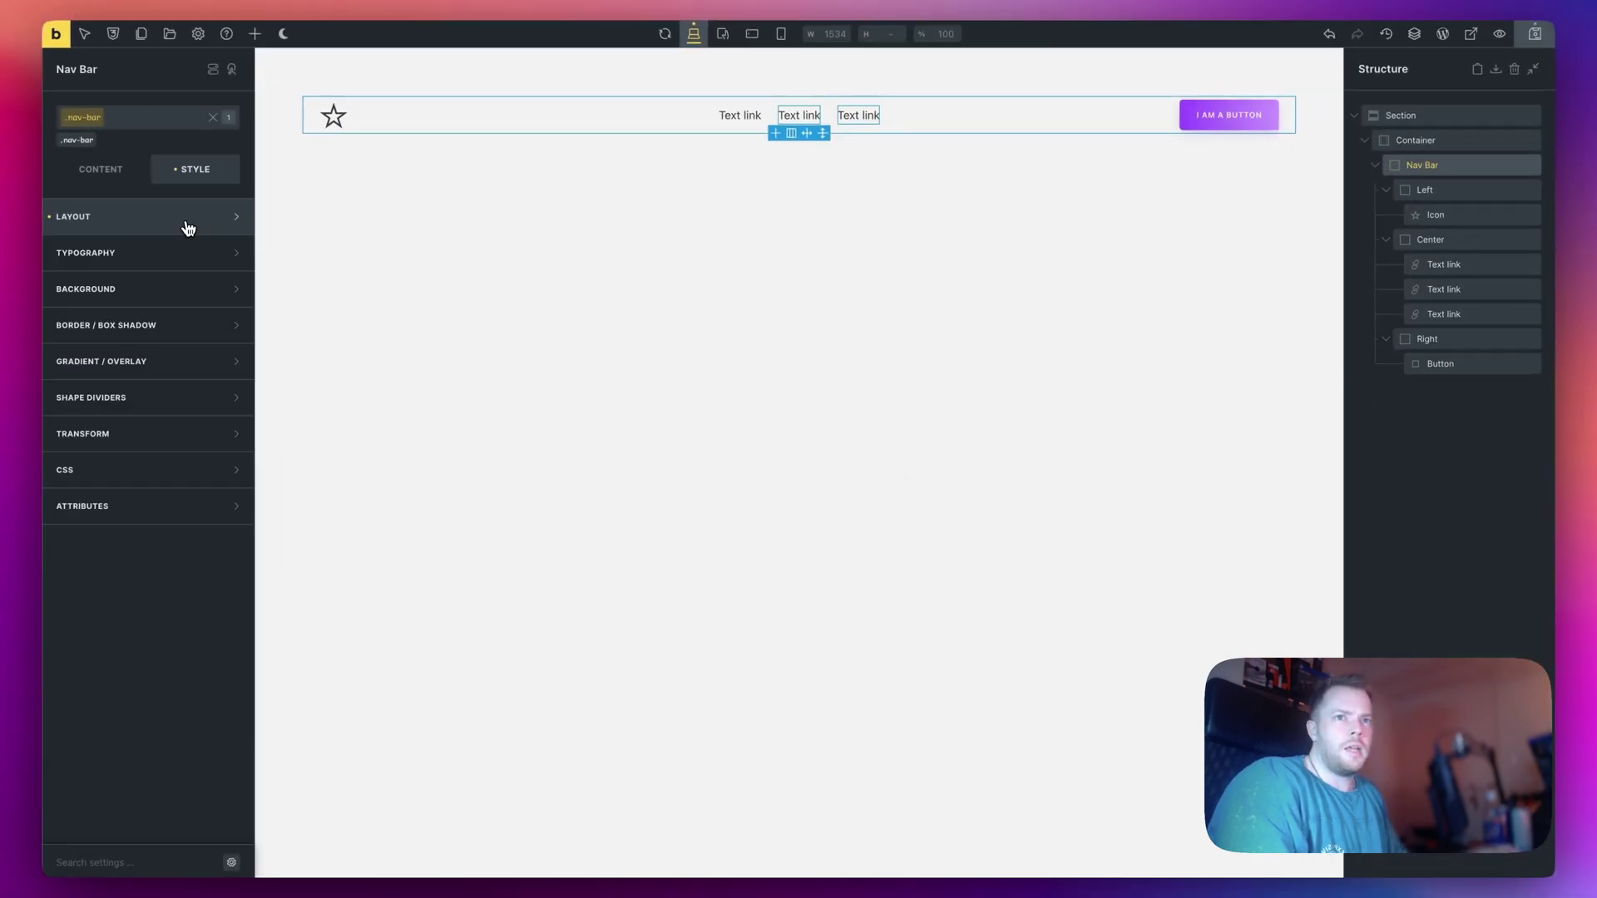
left_click(194, 333)
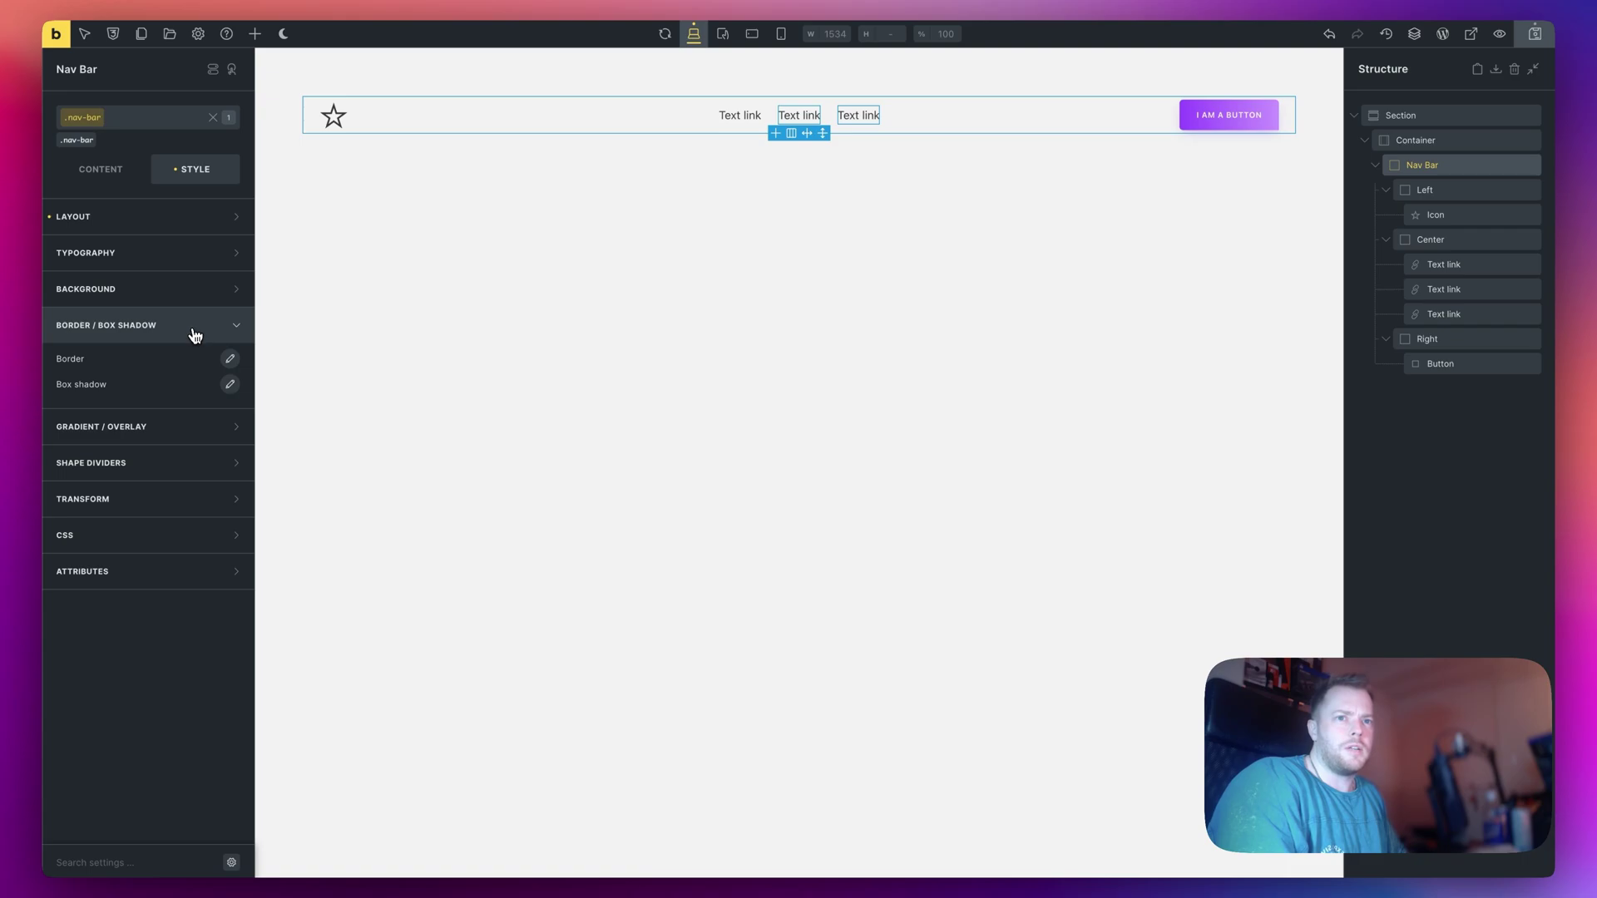
left_click(232, 361)
left_click(102, 612)
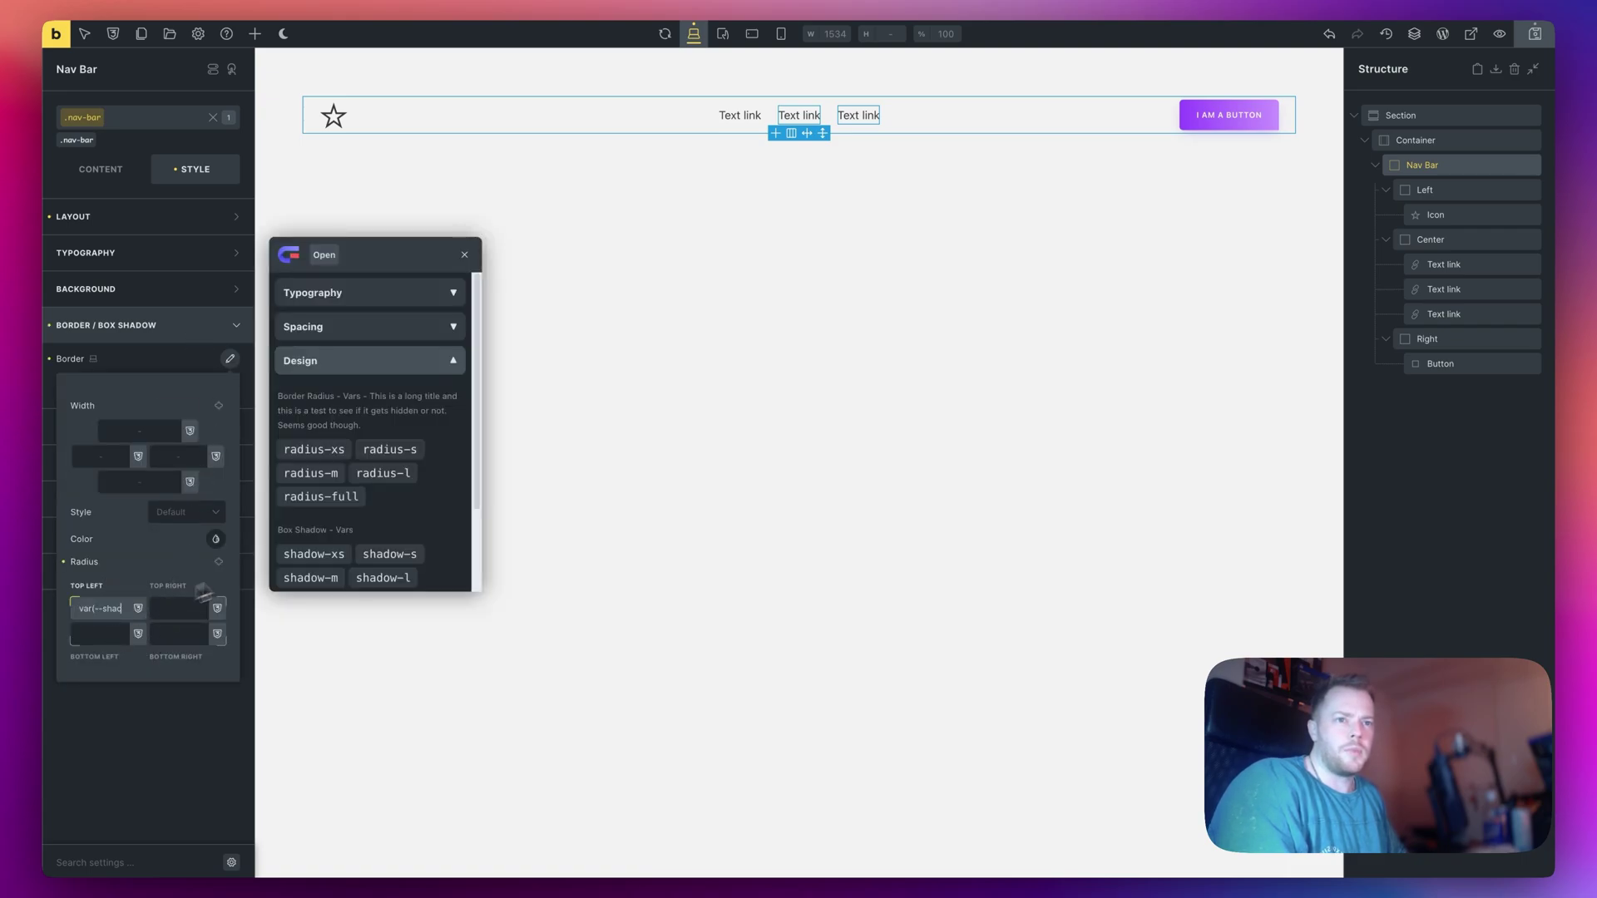
left_click(316, 497)
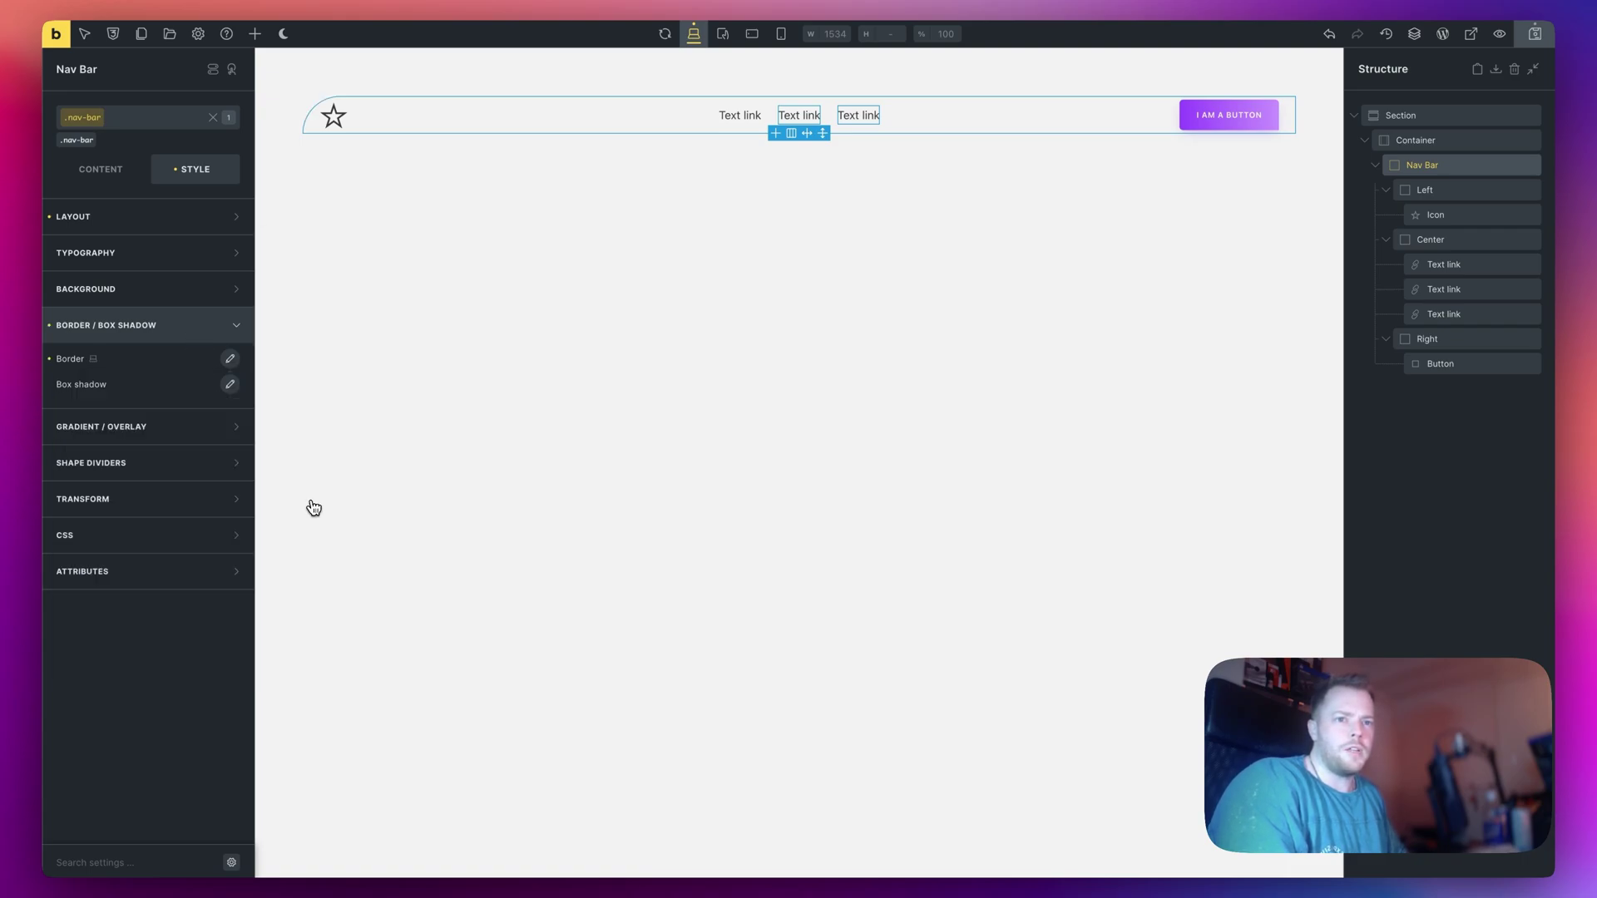
left_click(226, 361)
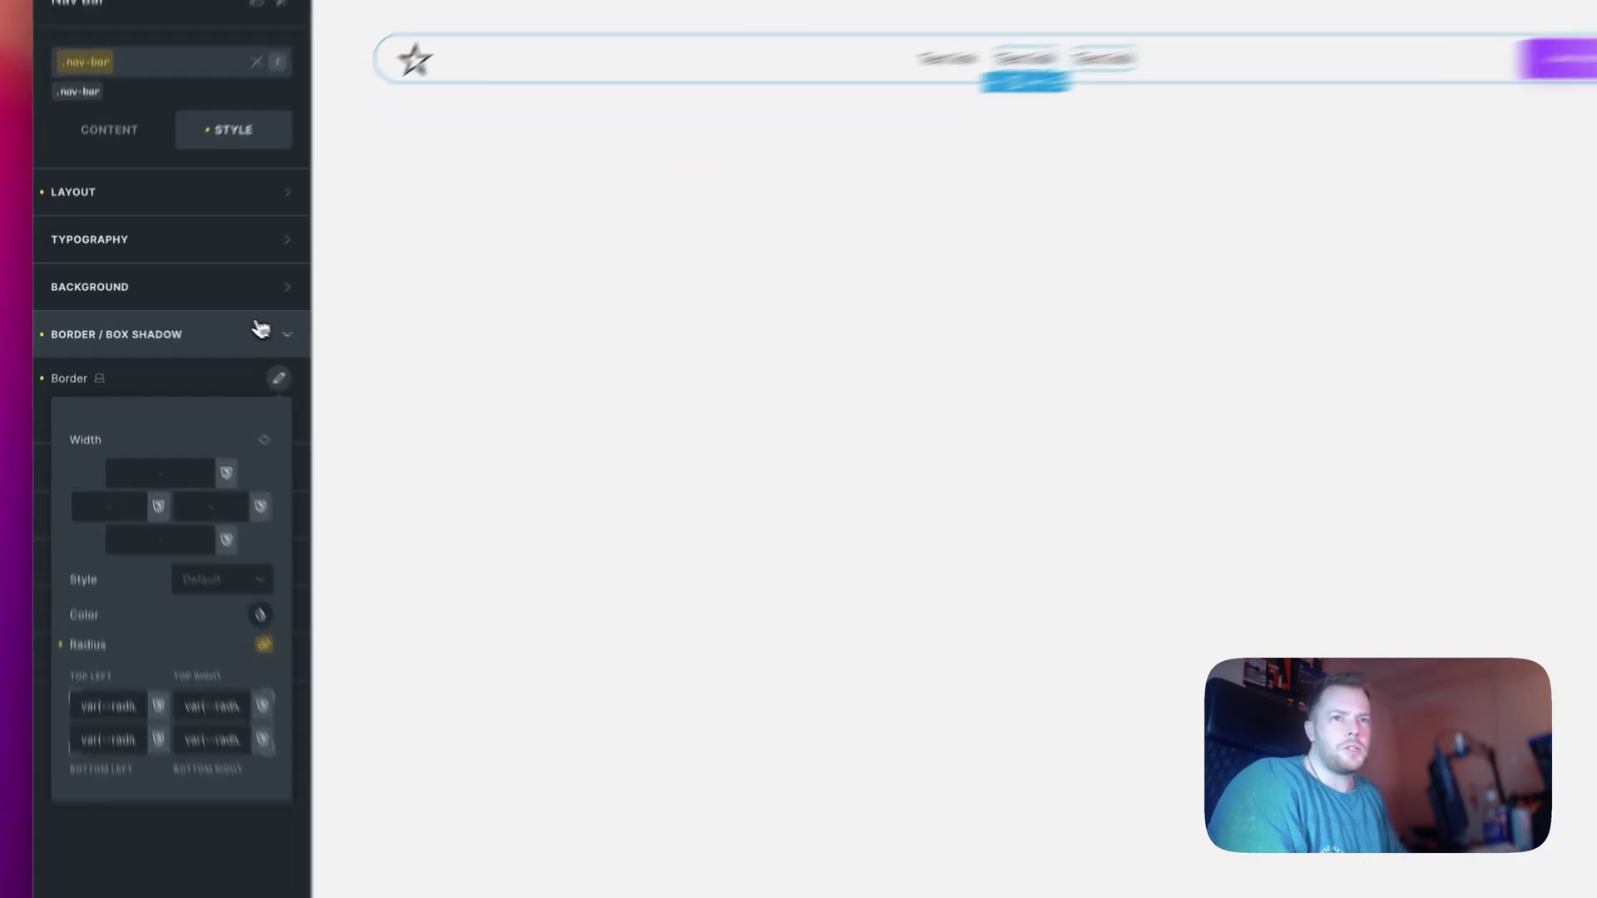
left_click(221, 325)
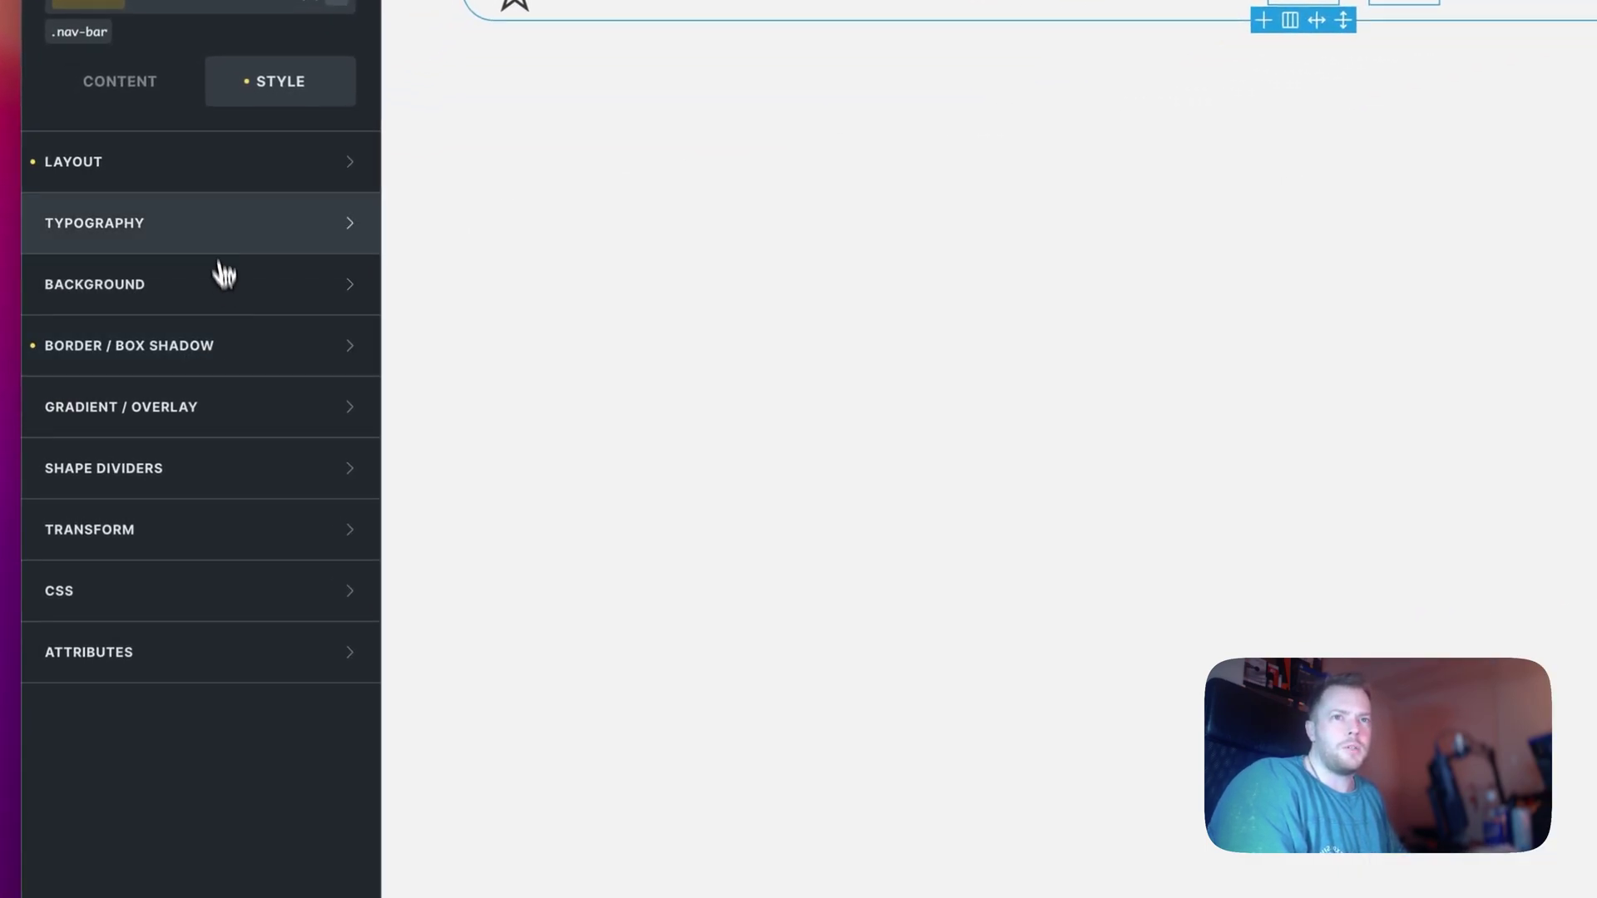
Change the Nav Bar's top and bottom padding to var(--space-xs).
left_click(180, 174)
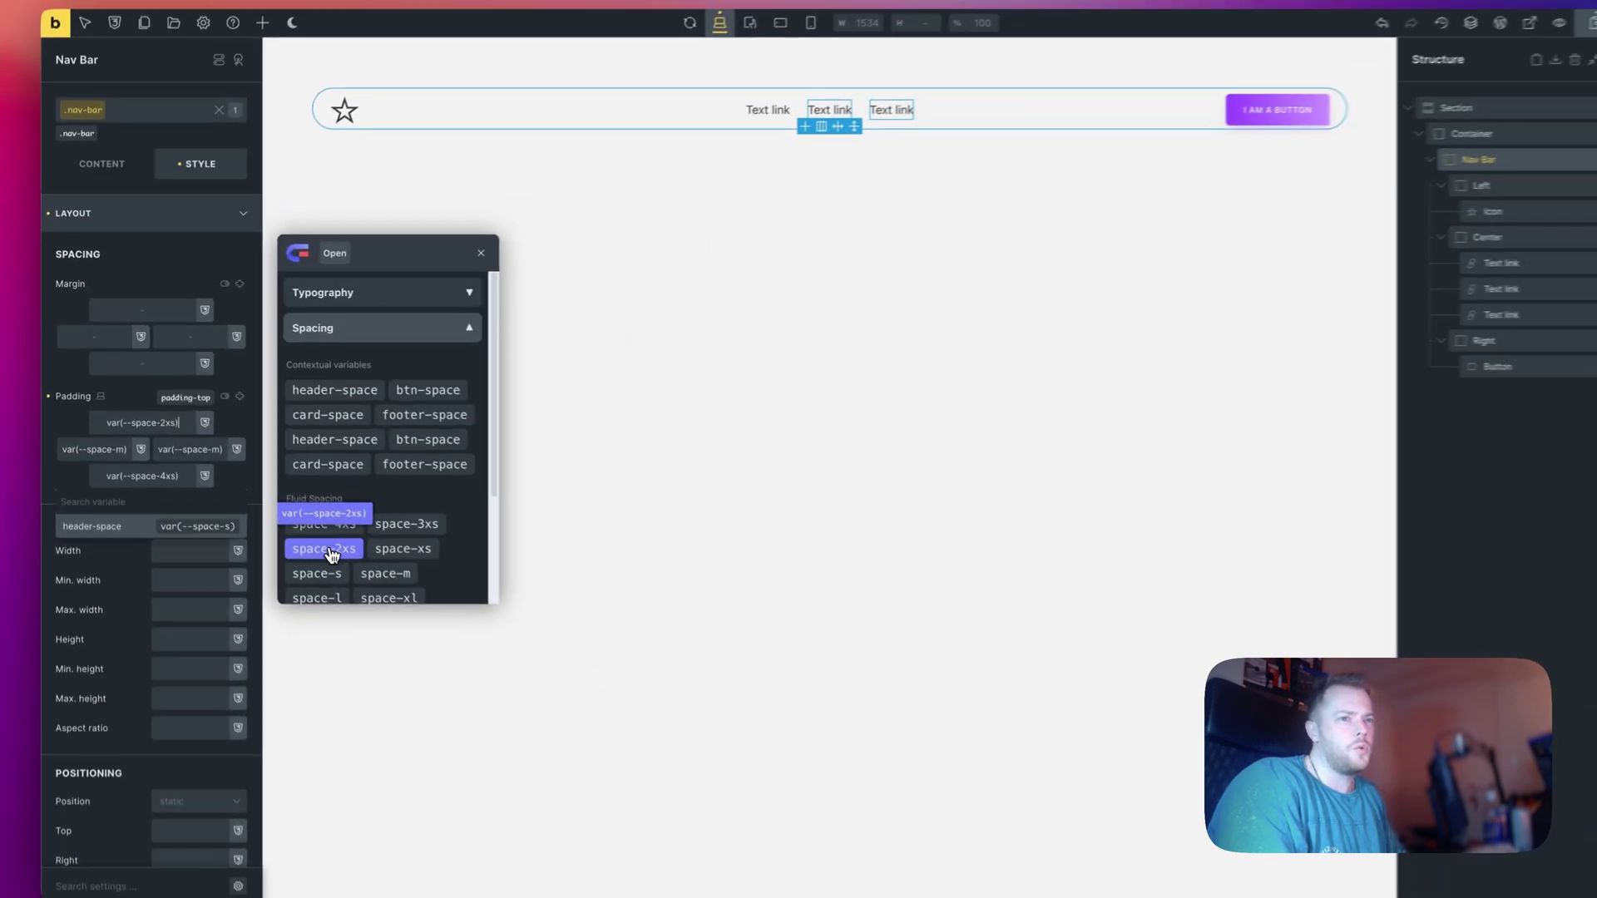
left_click(393, 543)
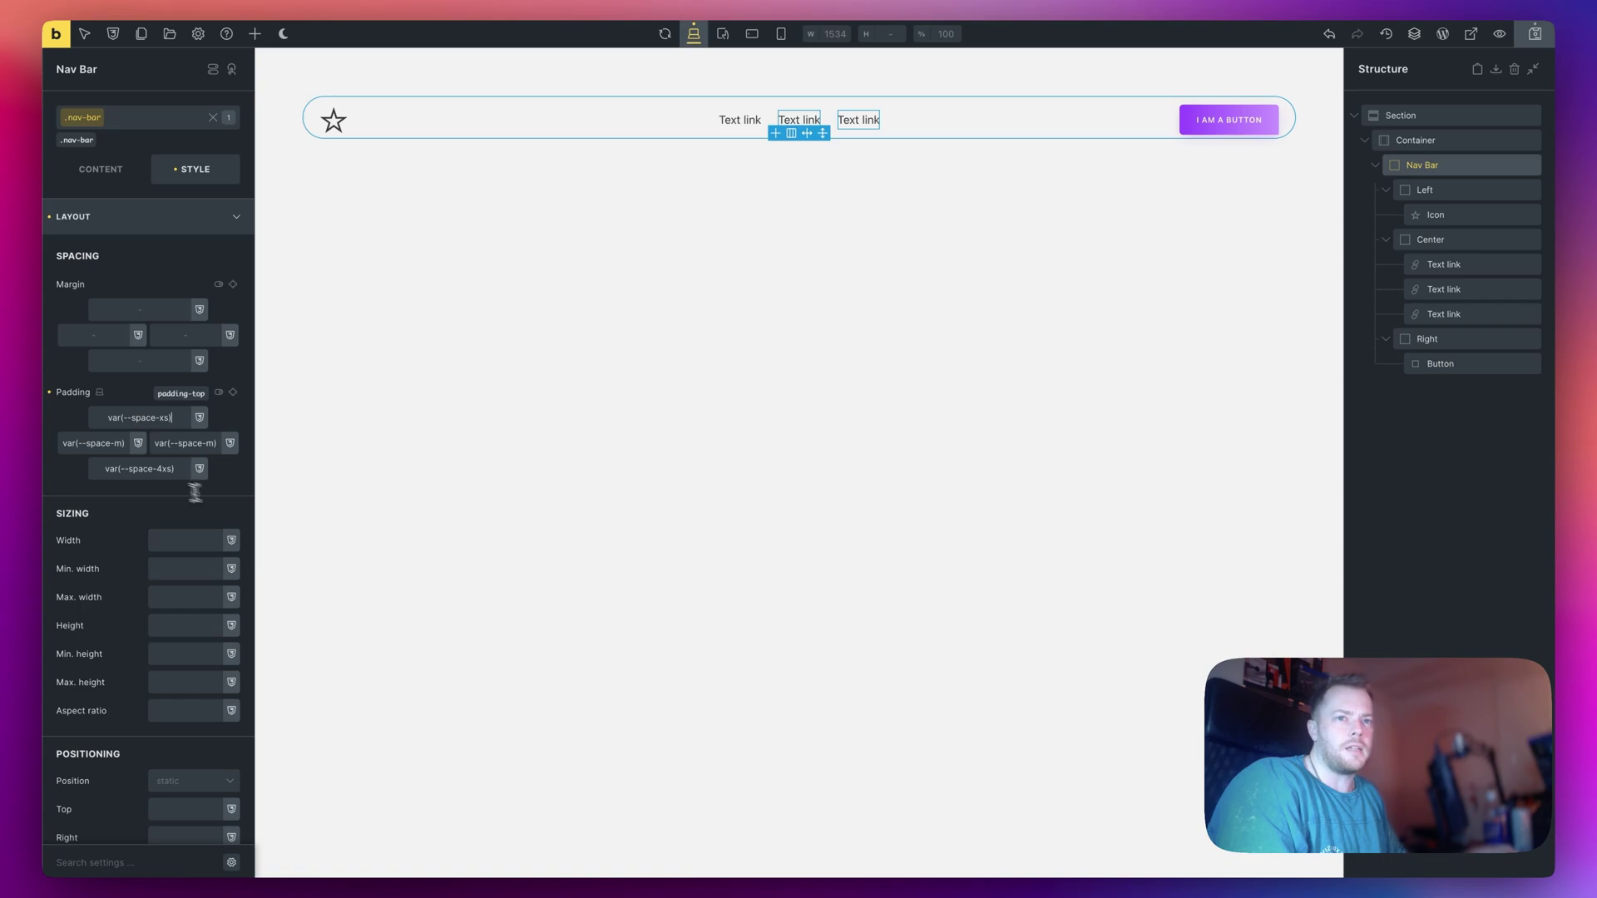
left_click(139, 468)
left_click(389, 539)
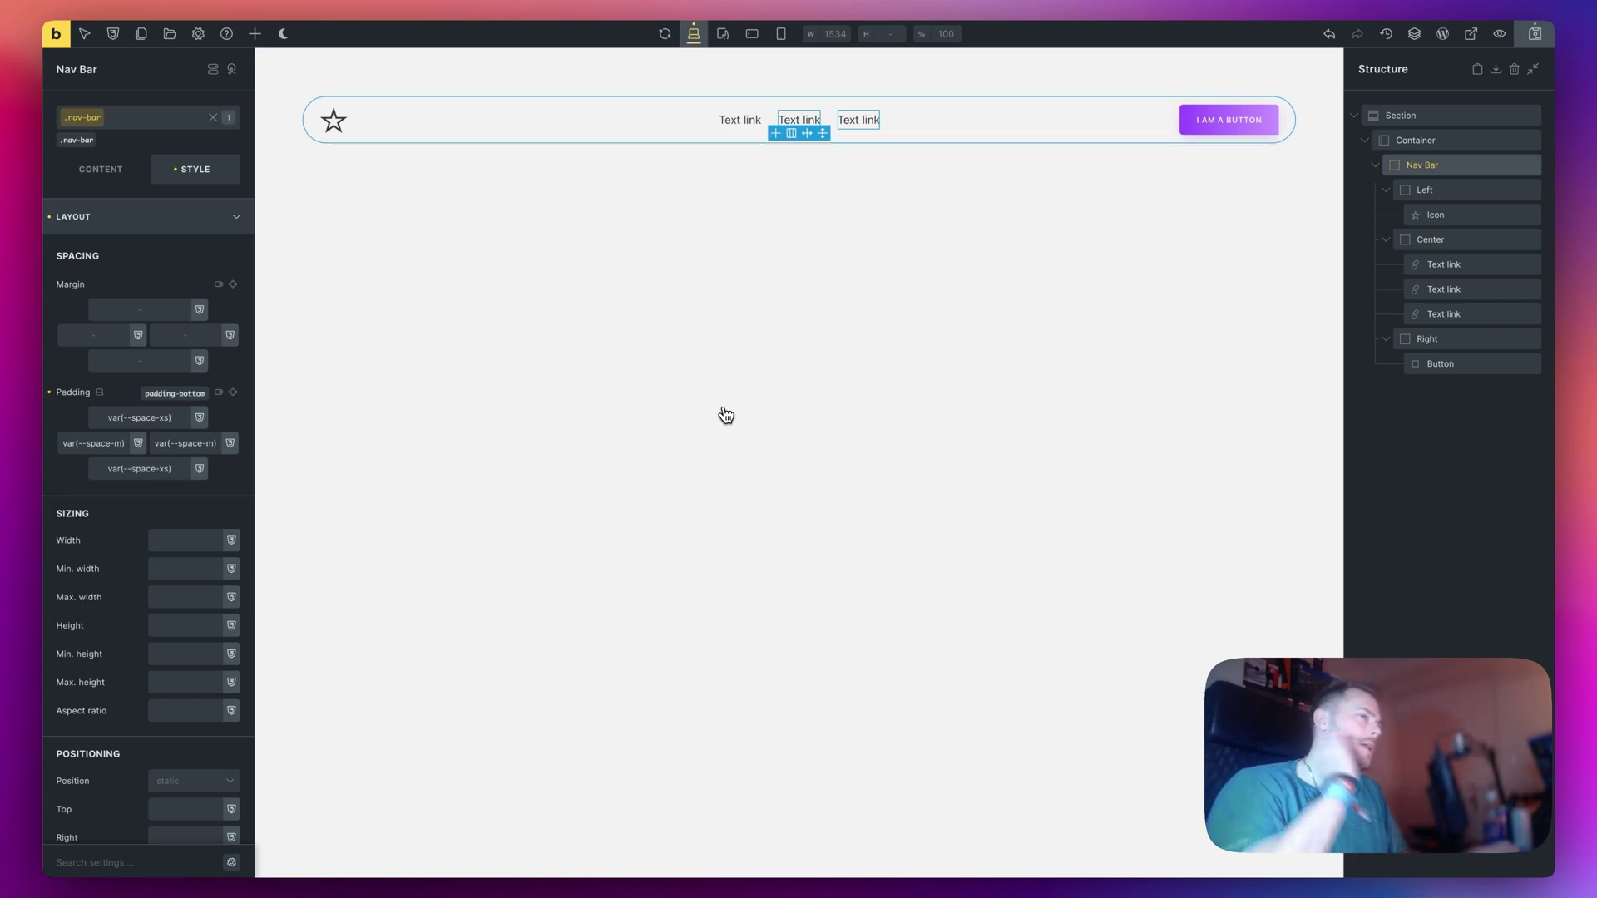
left_click(1439, 264)
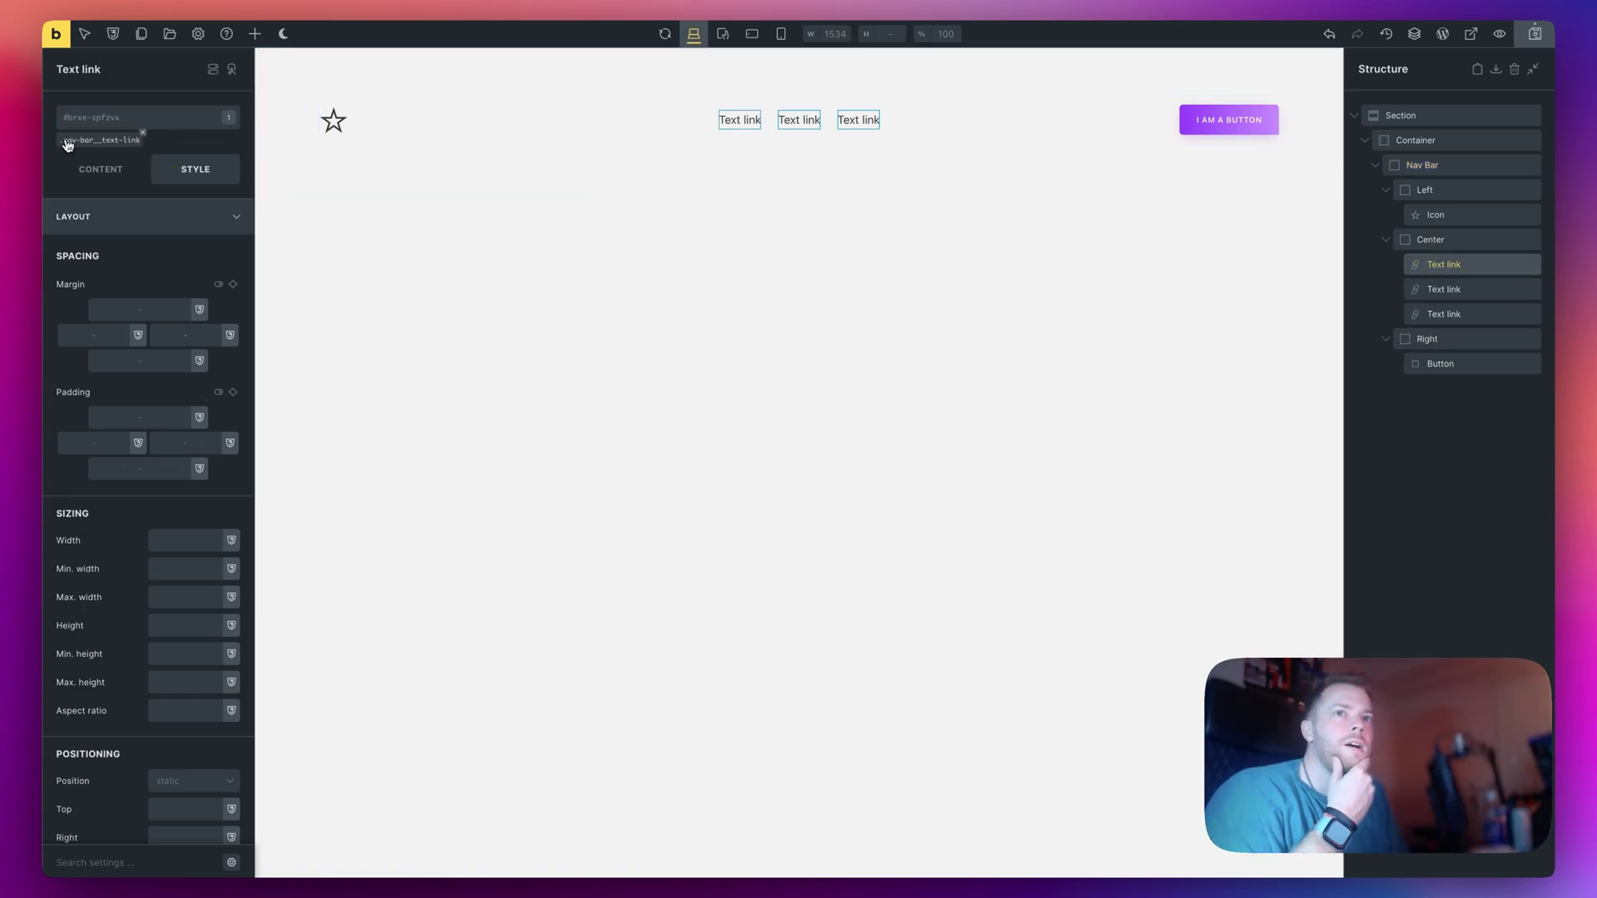
Set the nav-bar__text-link typography colour to var(--dark).
left_click(130, 217)
left_click(179, 260)
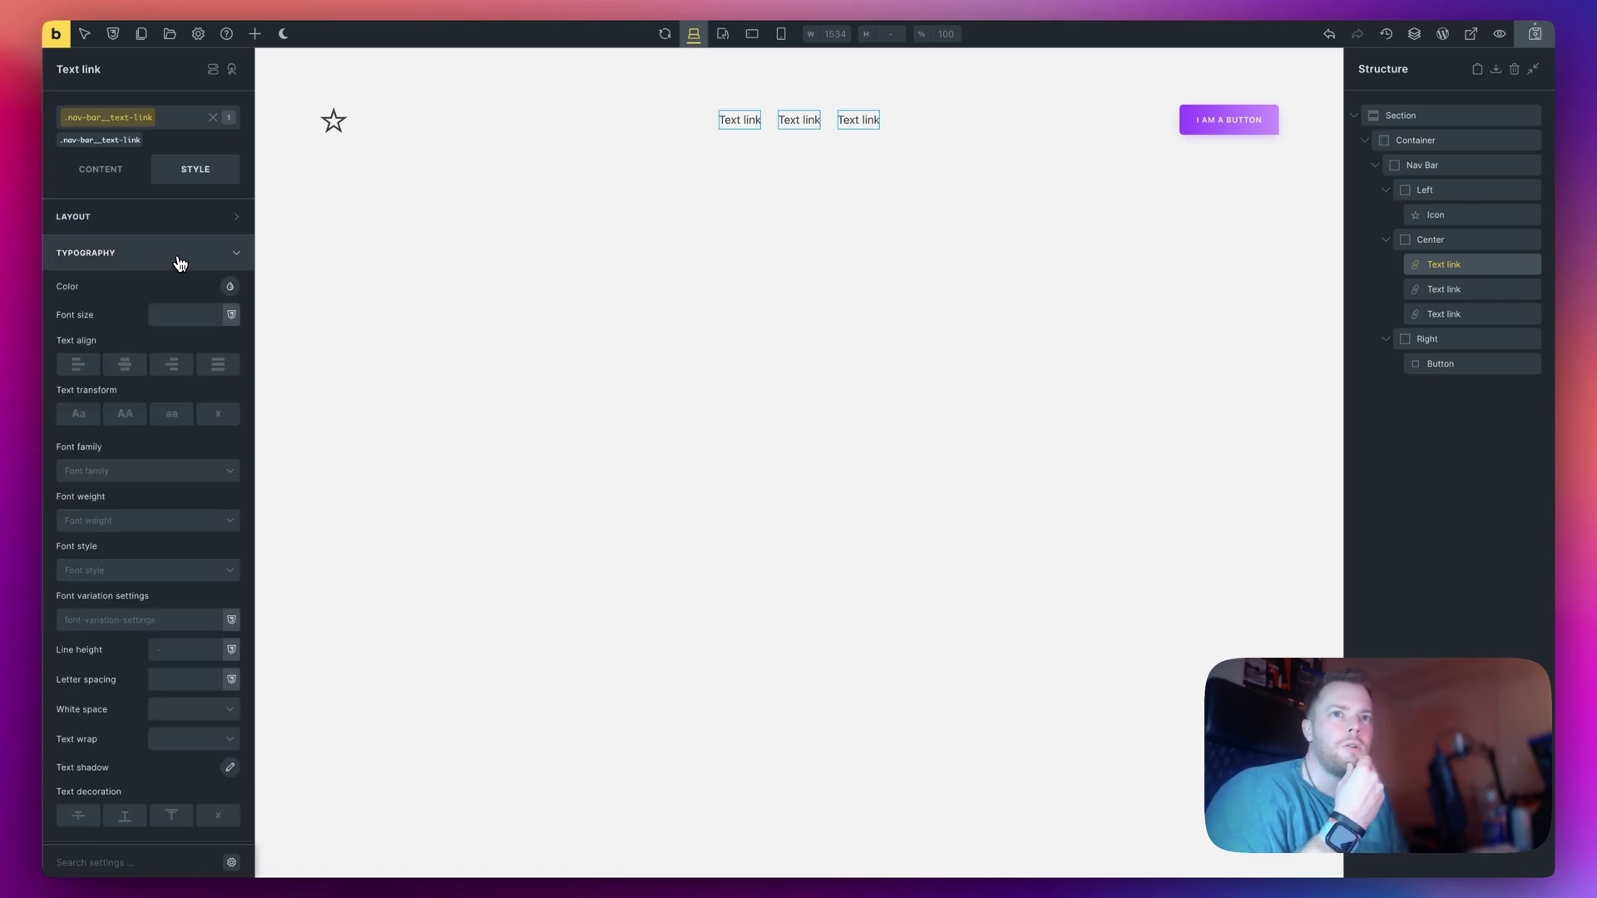
left_click(230, 289)
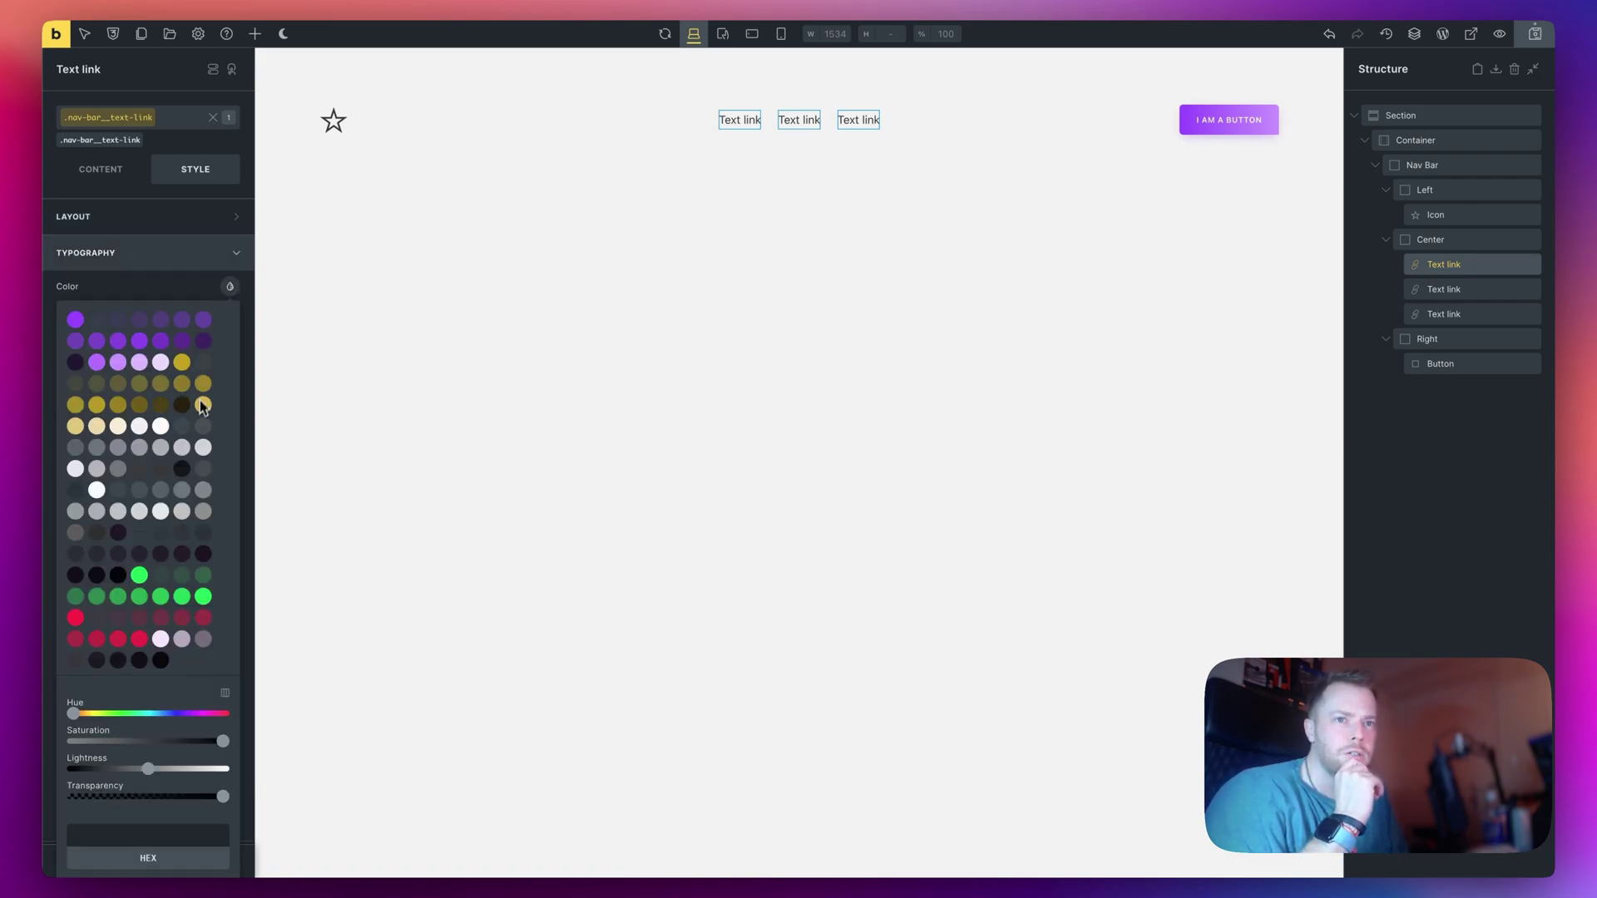
left_click(118, 533)
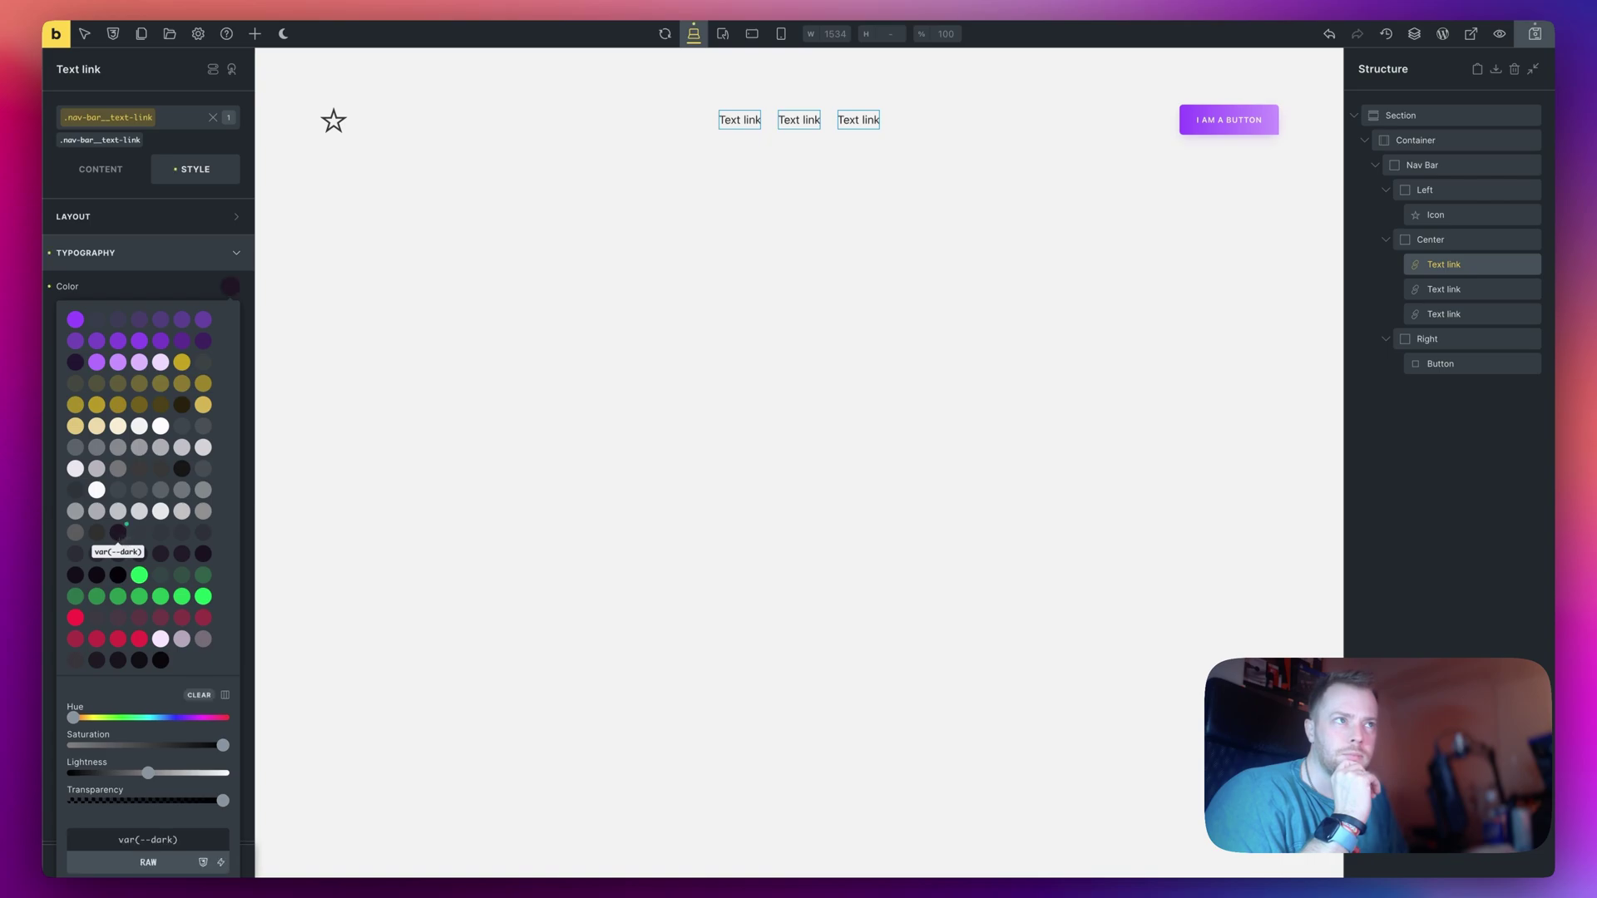
Set the star icon's colour to var(--dark).
left_click(1460, 216)
left_click(89, 171)
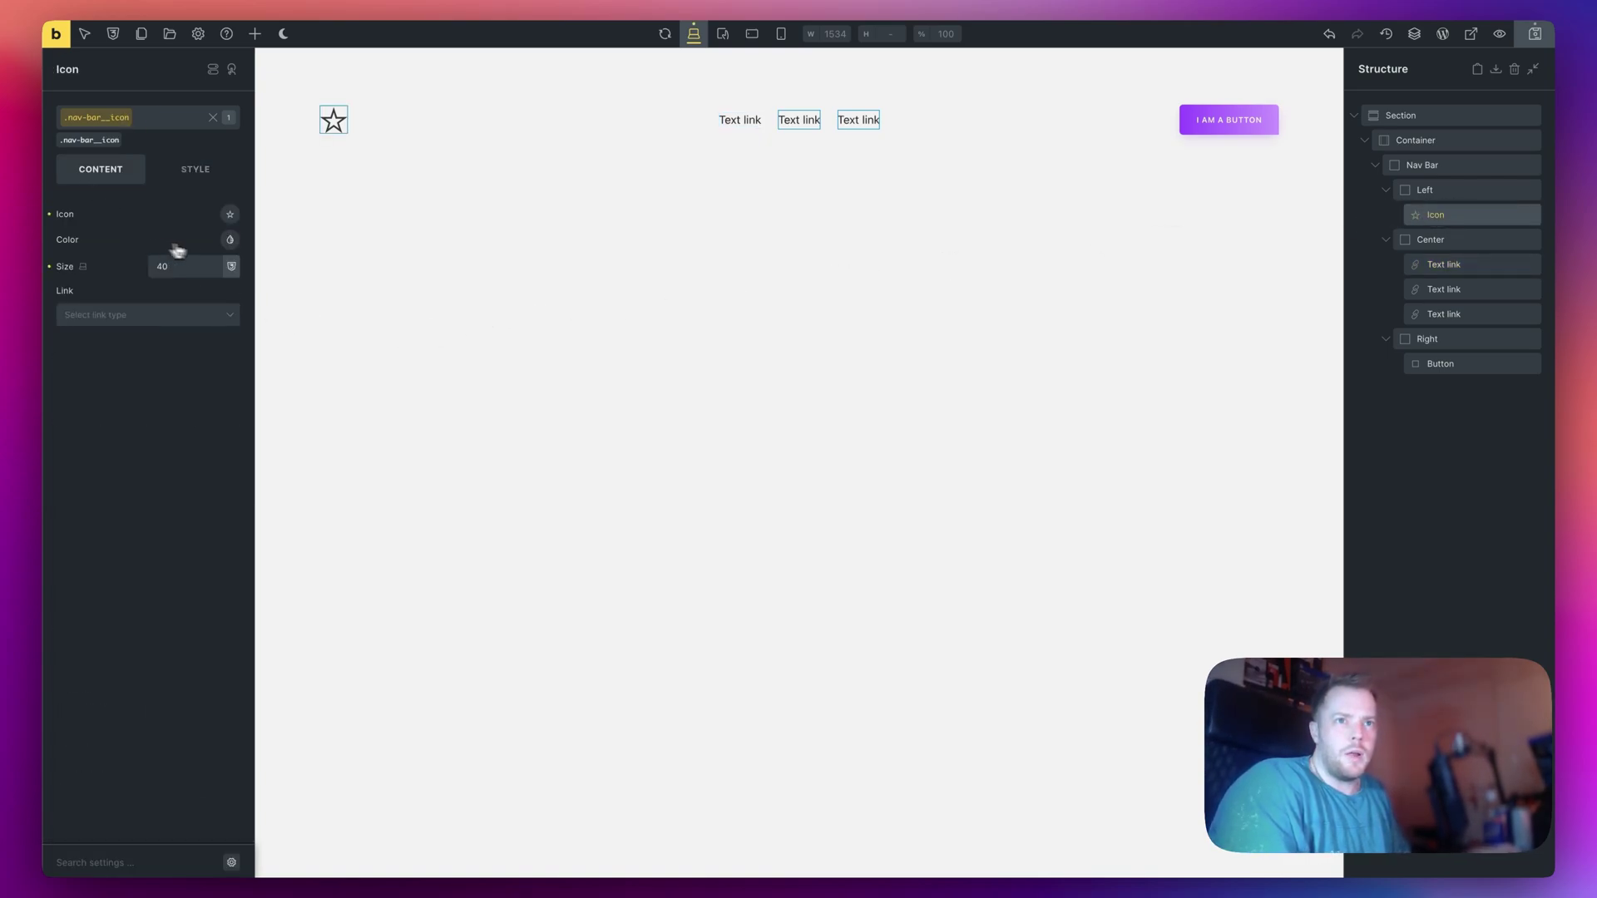
left_click(230, 239)
left_click(120, 488)
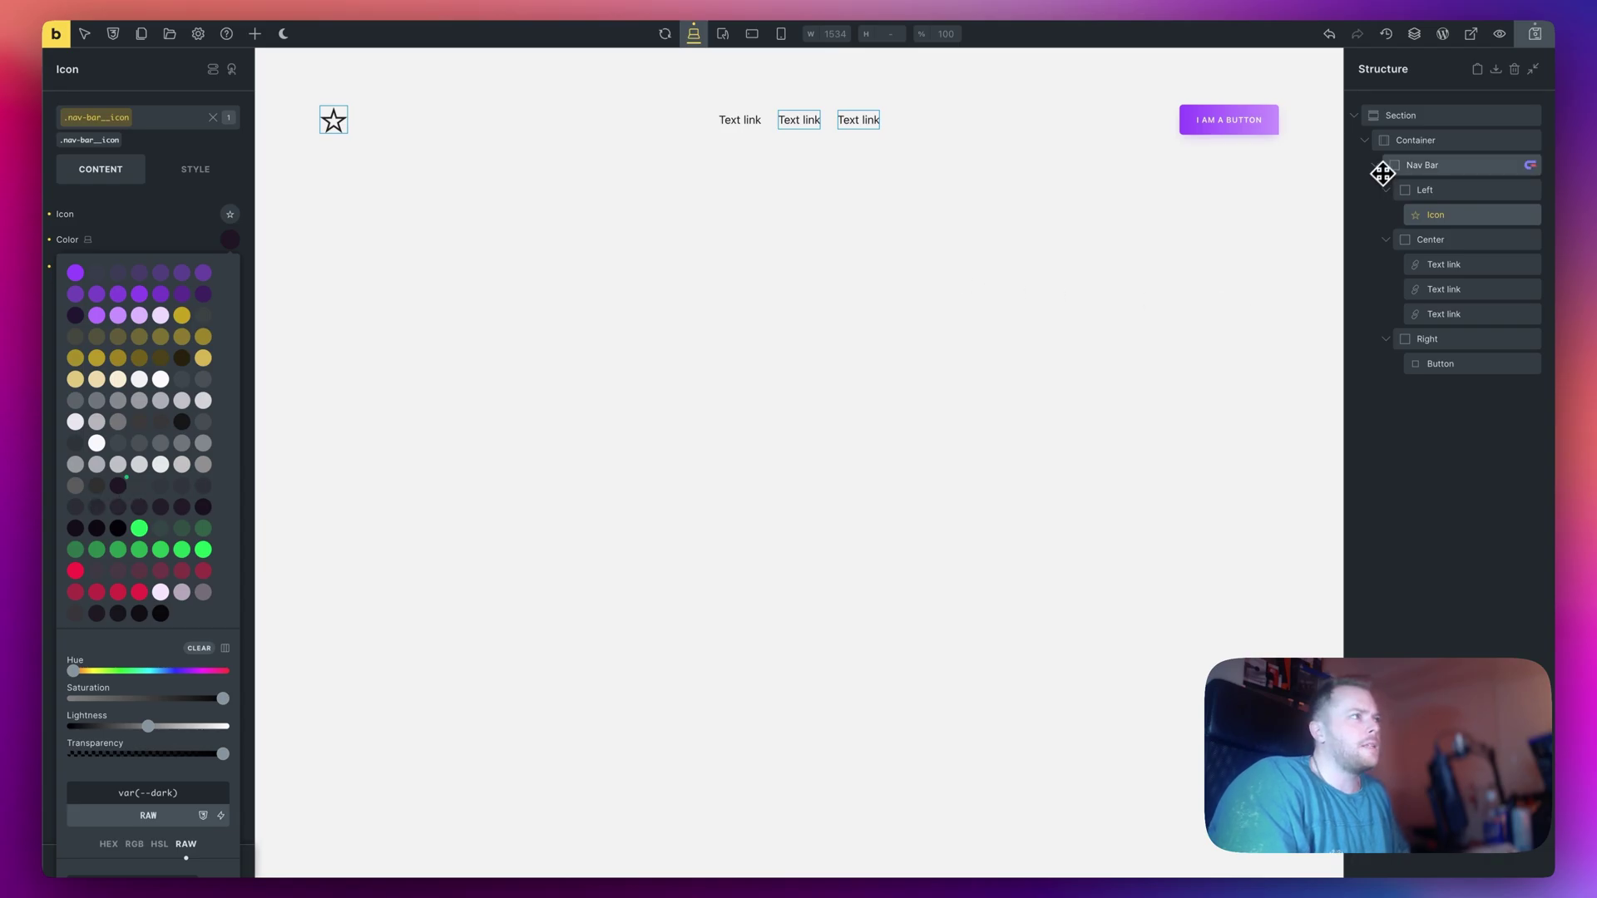
Add the class nav-section to the outer header Section.
left_click(1449, 120)
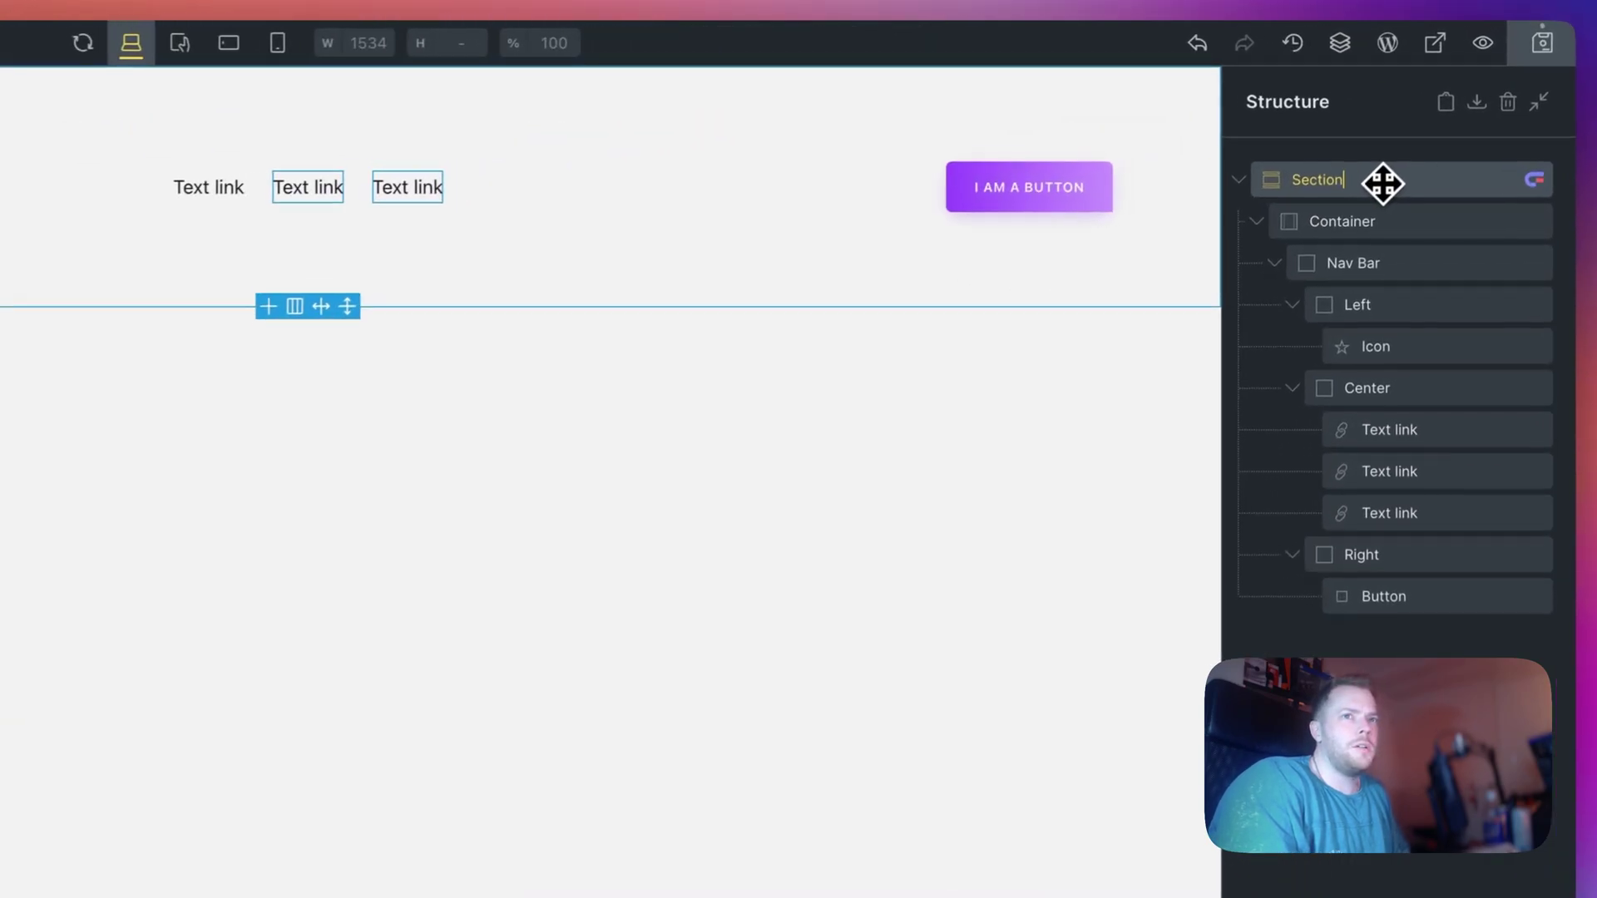
left_click(128, 117)
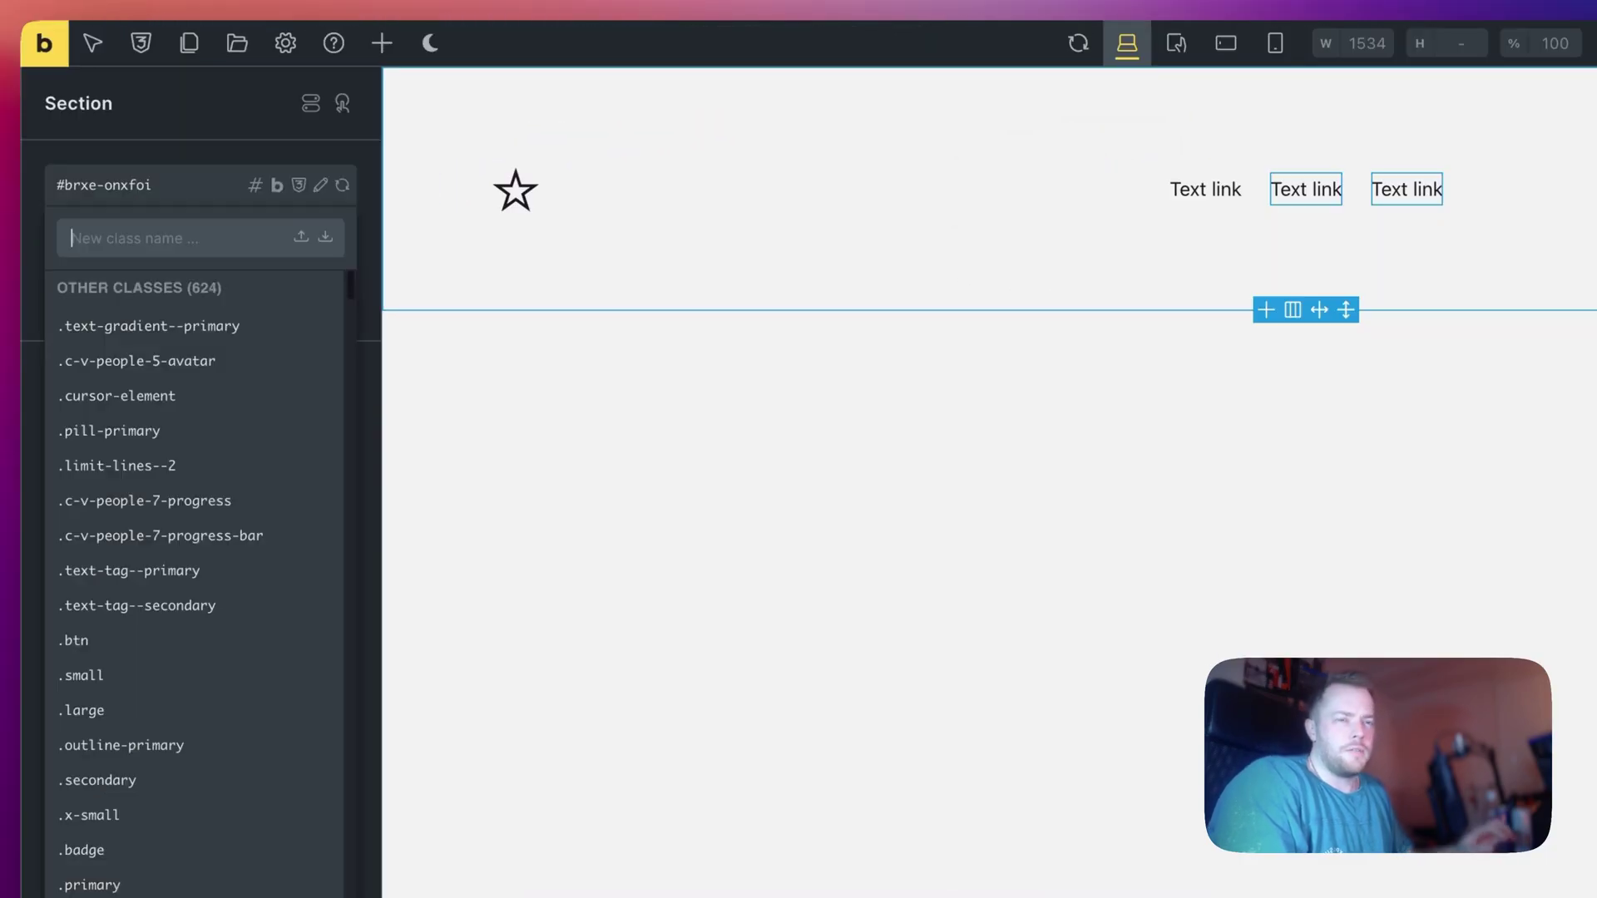
type("na")
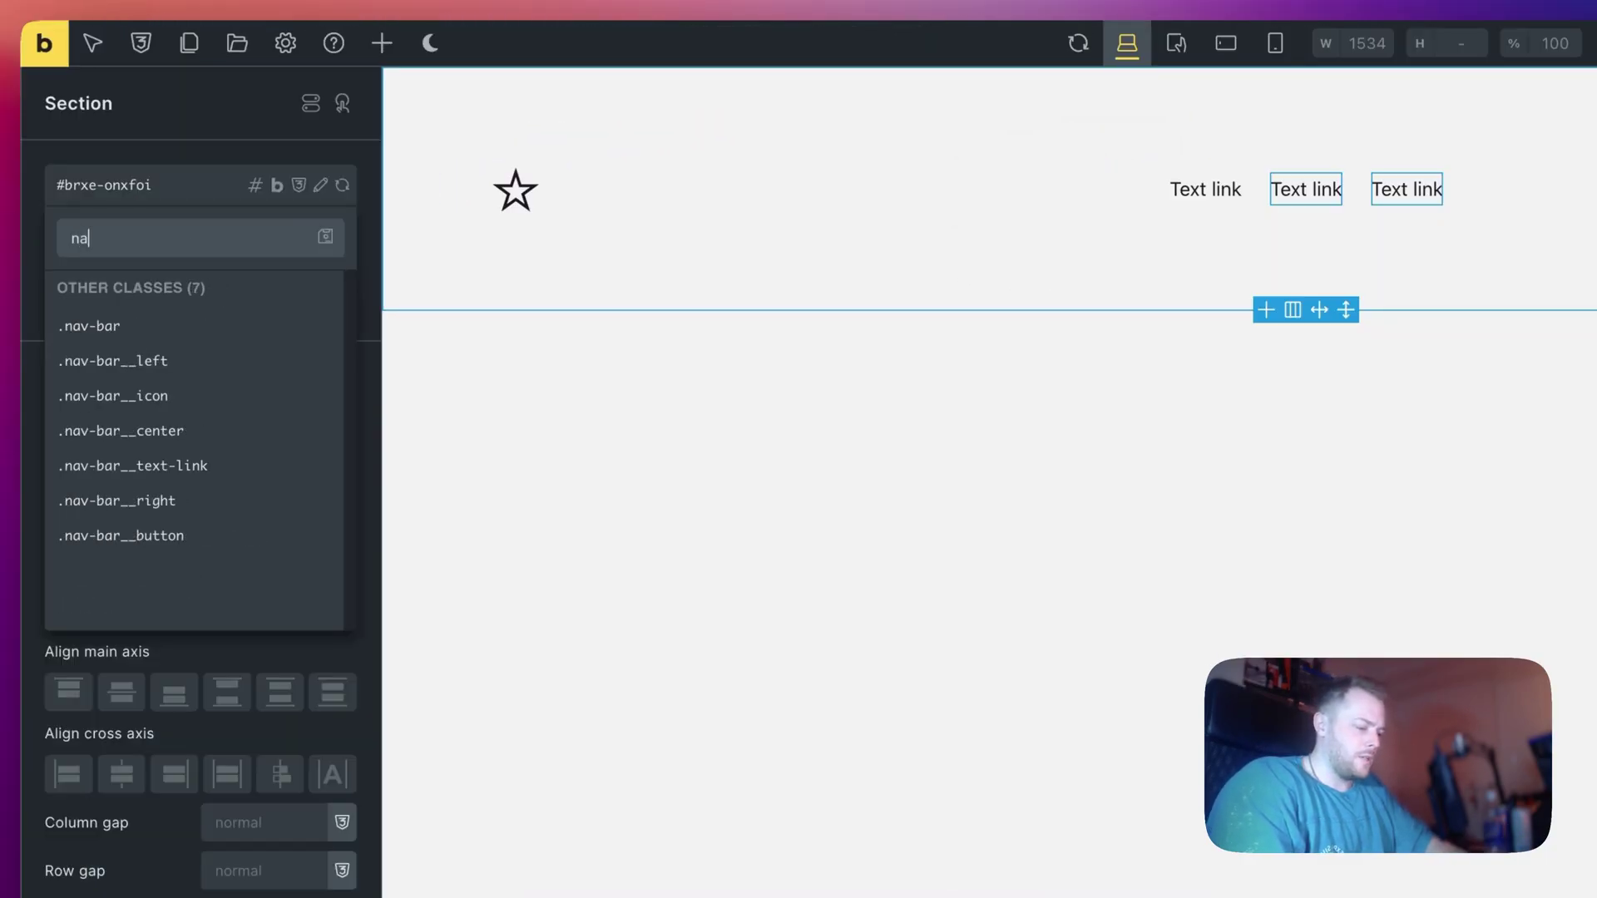
type("v-section")
key("Return")
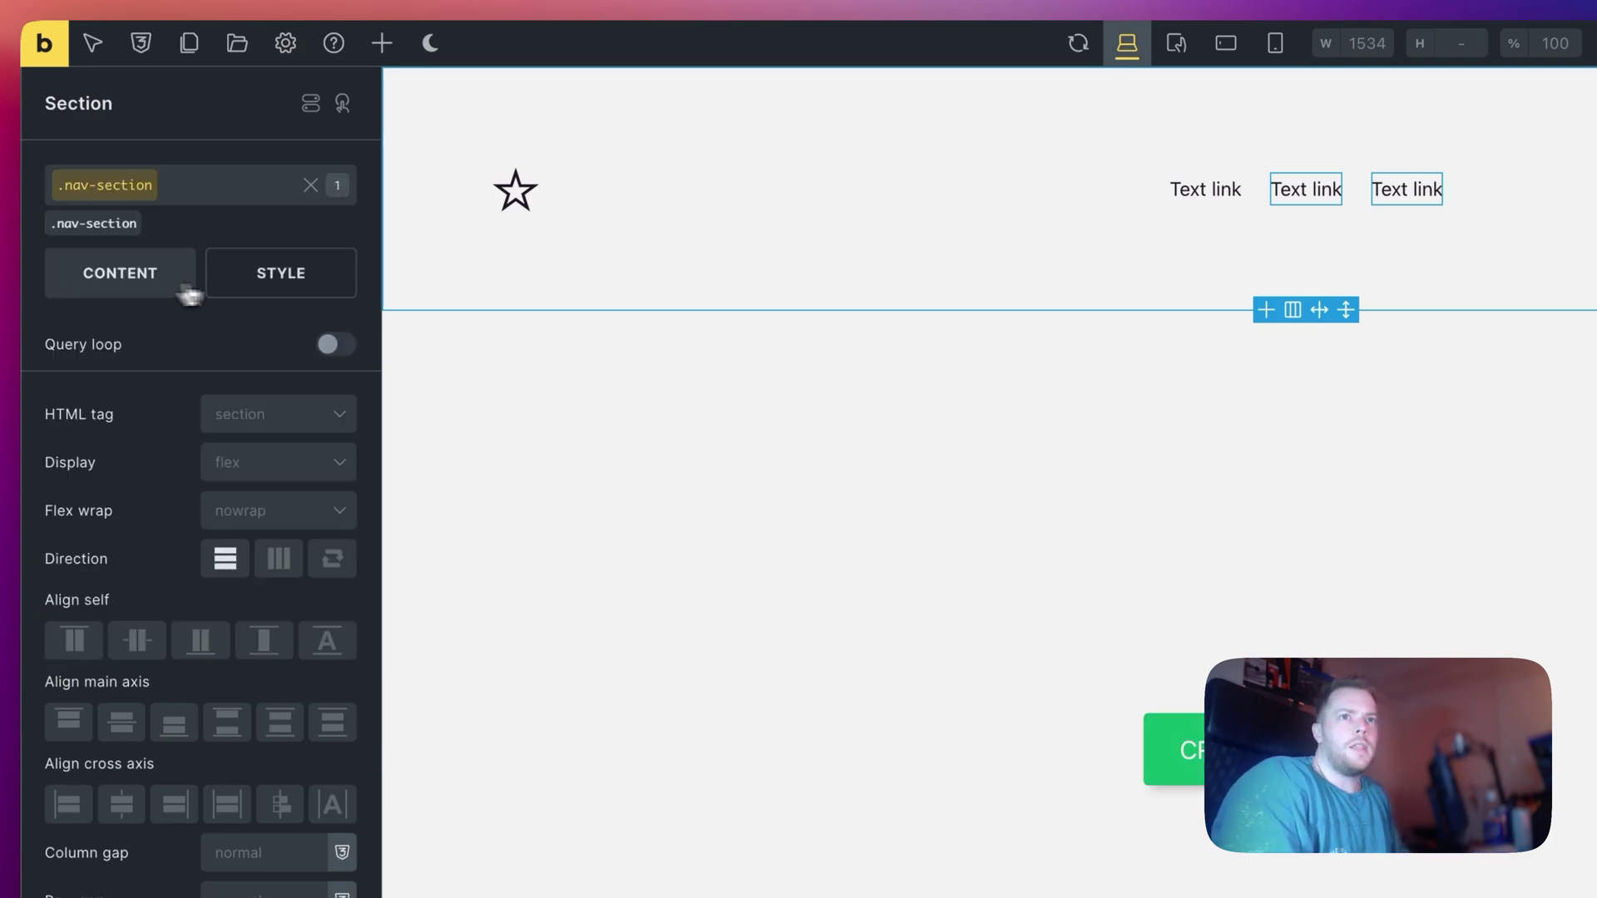
Give the nav-section var(--space-2xs) top and bottom padding.
left_click(242, 305)
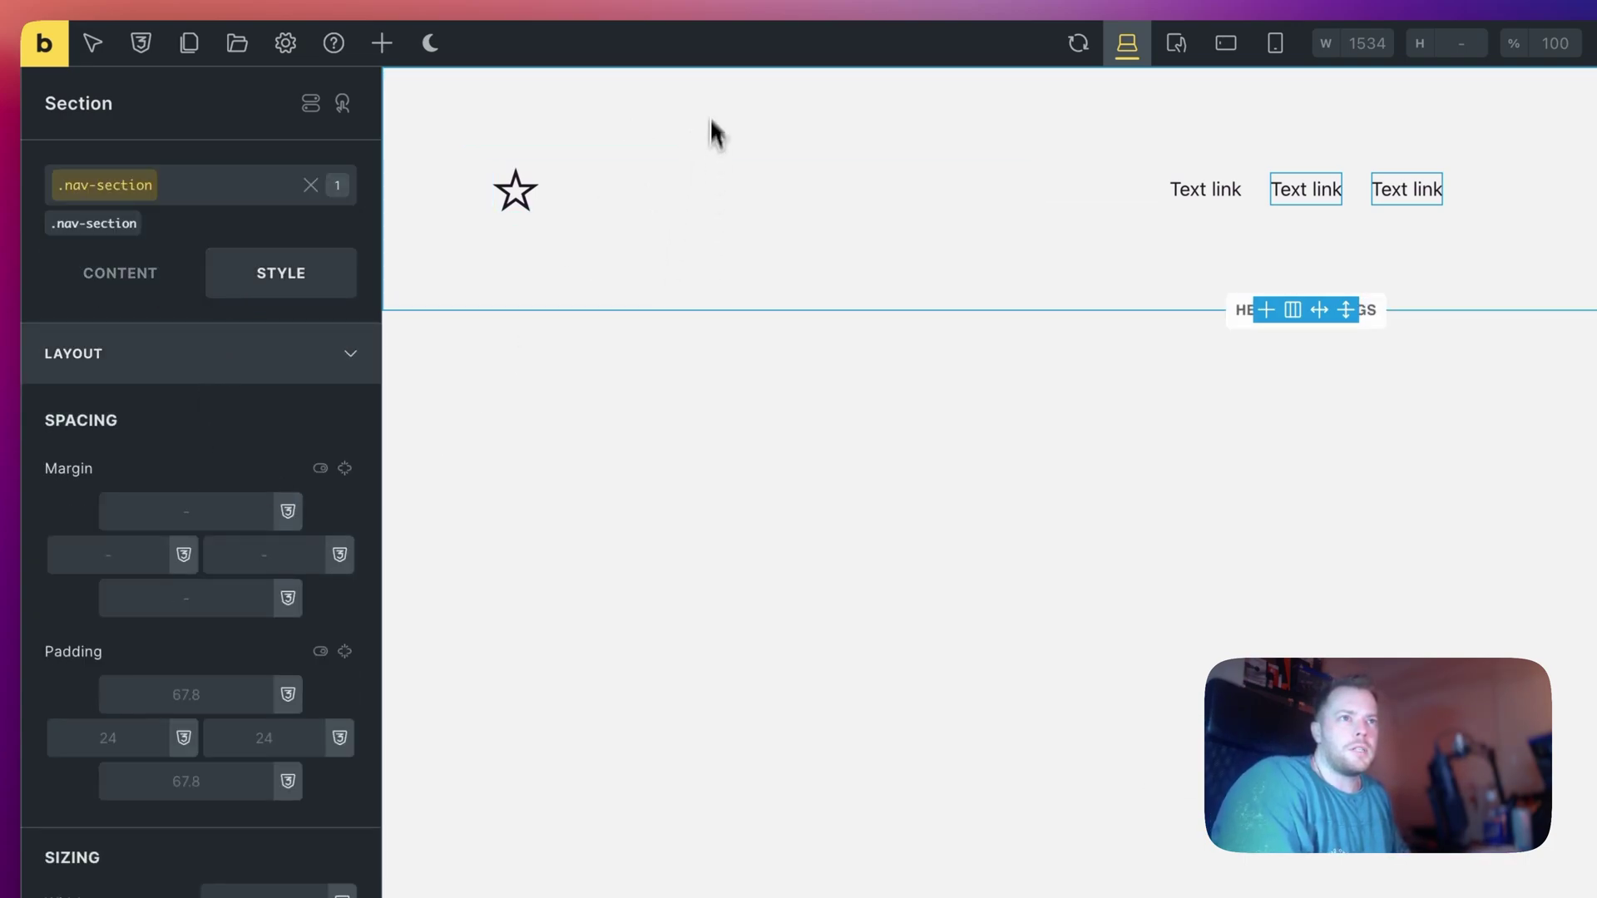
left_click(190, 694)
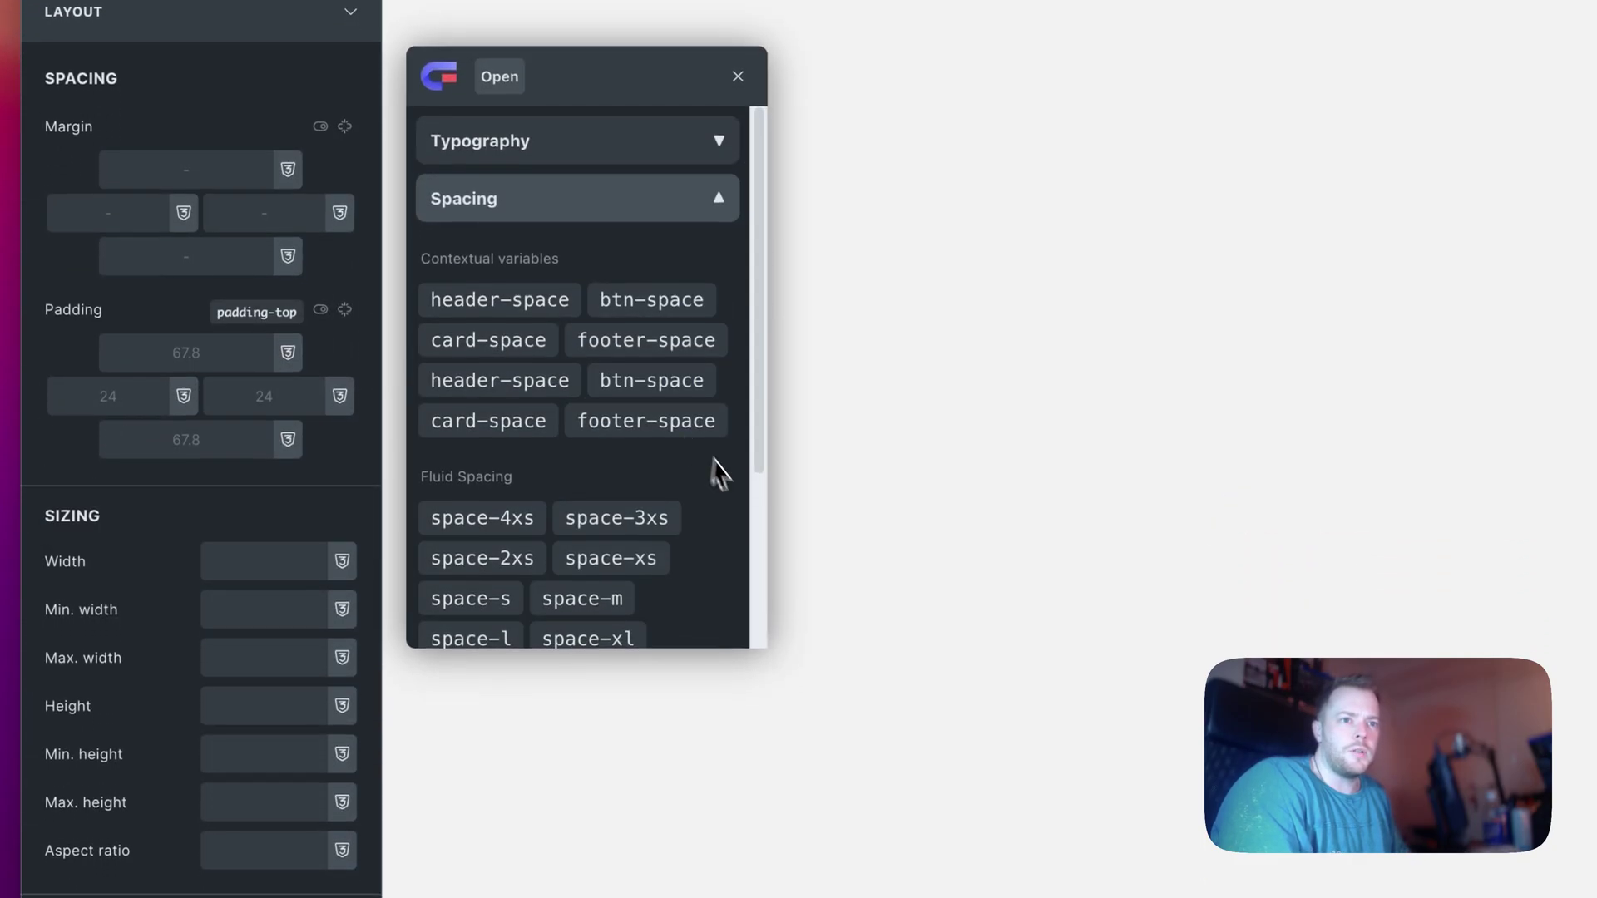
left_click(507, 572)
left_click(186, 439)
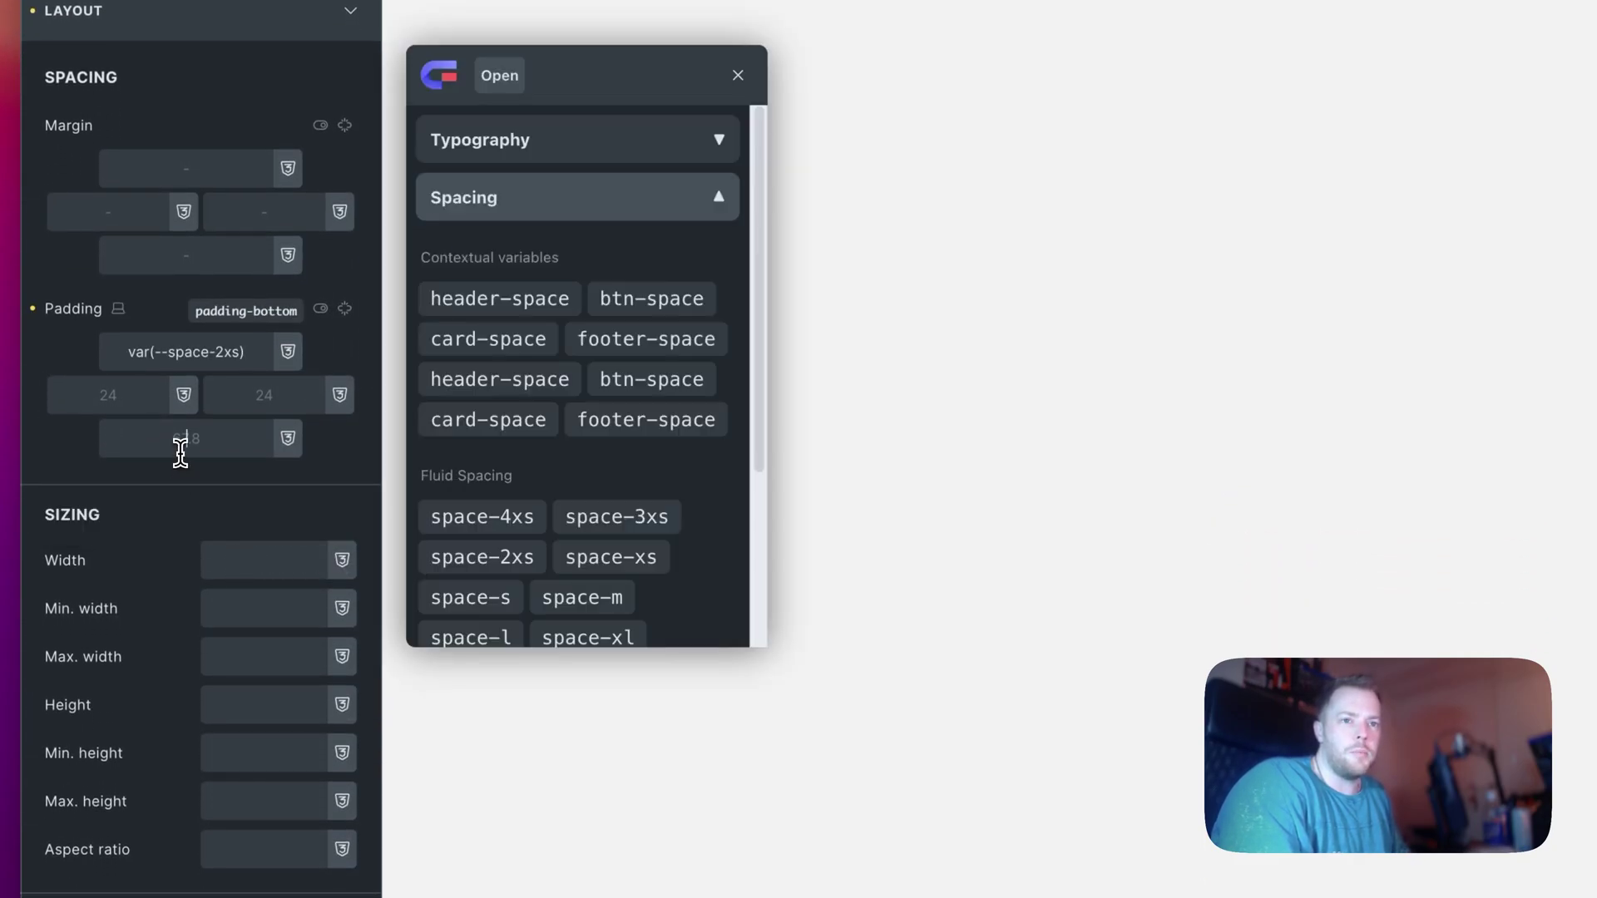
left_click(488, 556)
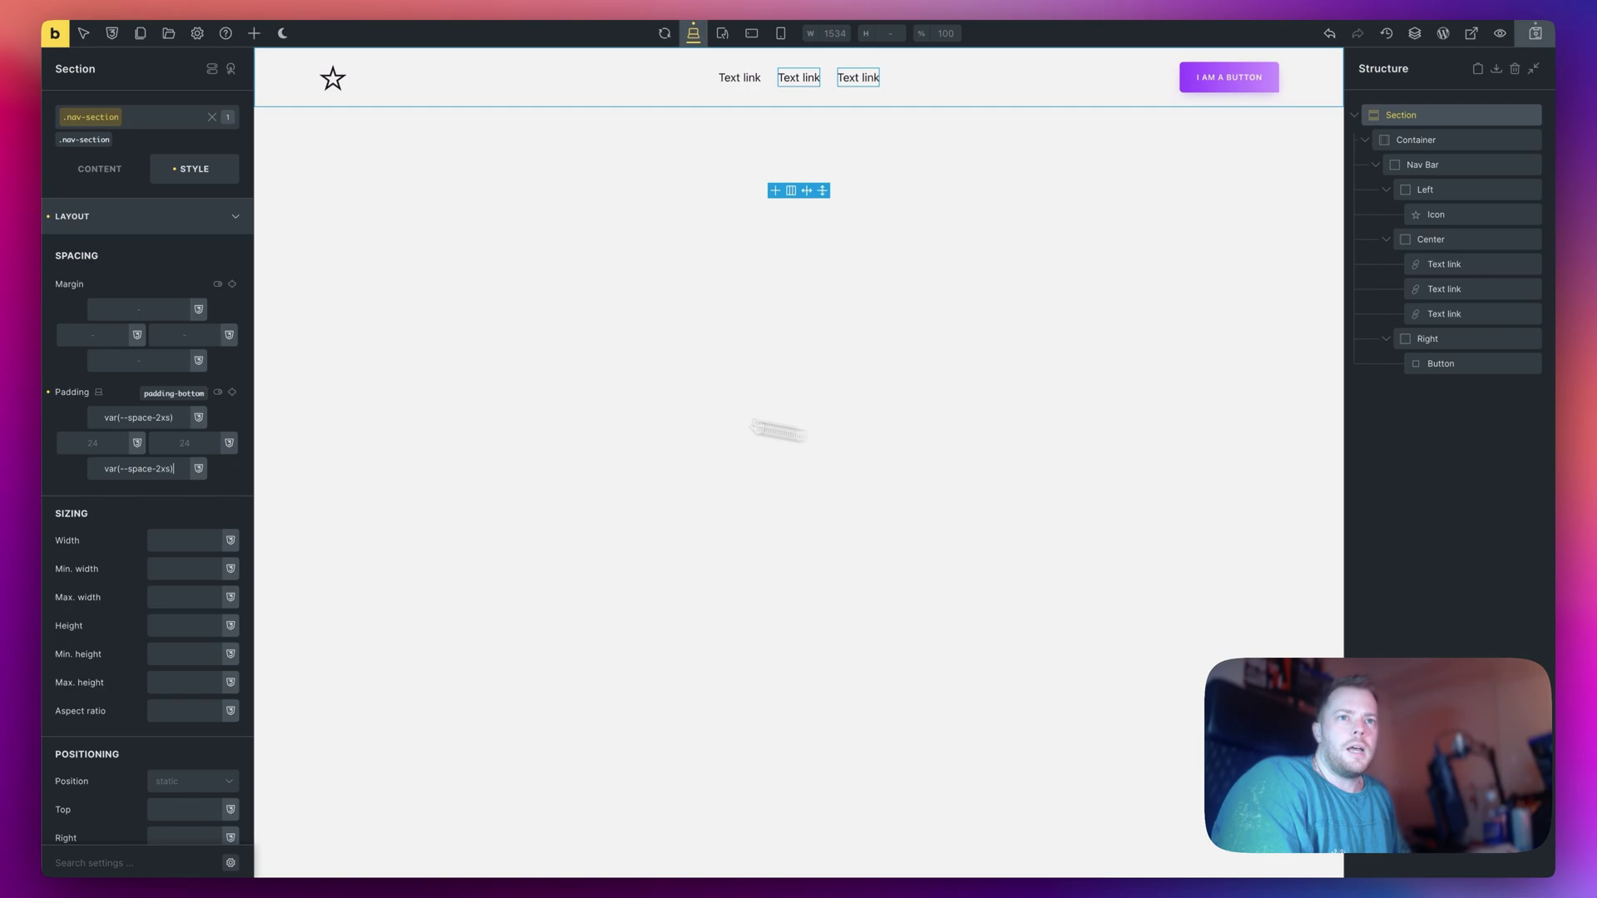
Set the section's position to fixed.
left_click(159, 226)
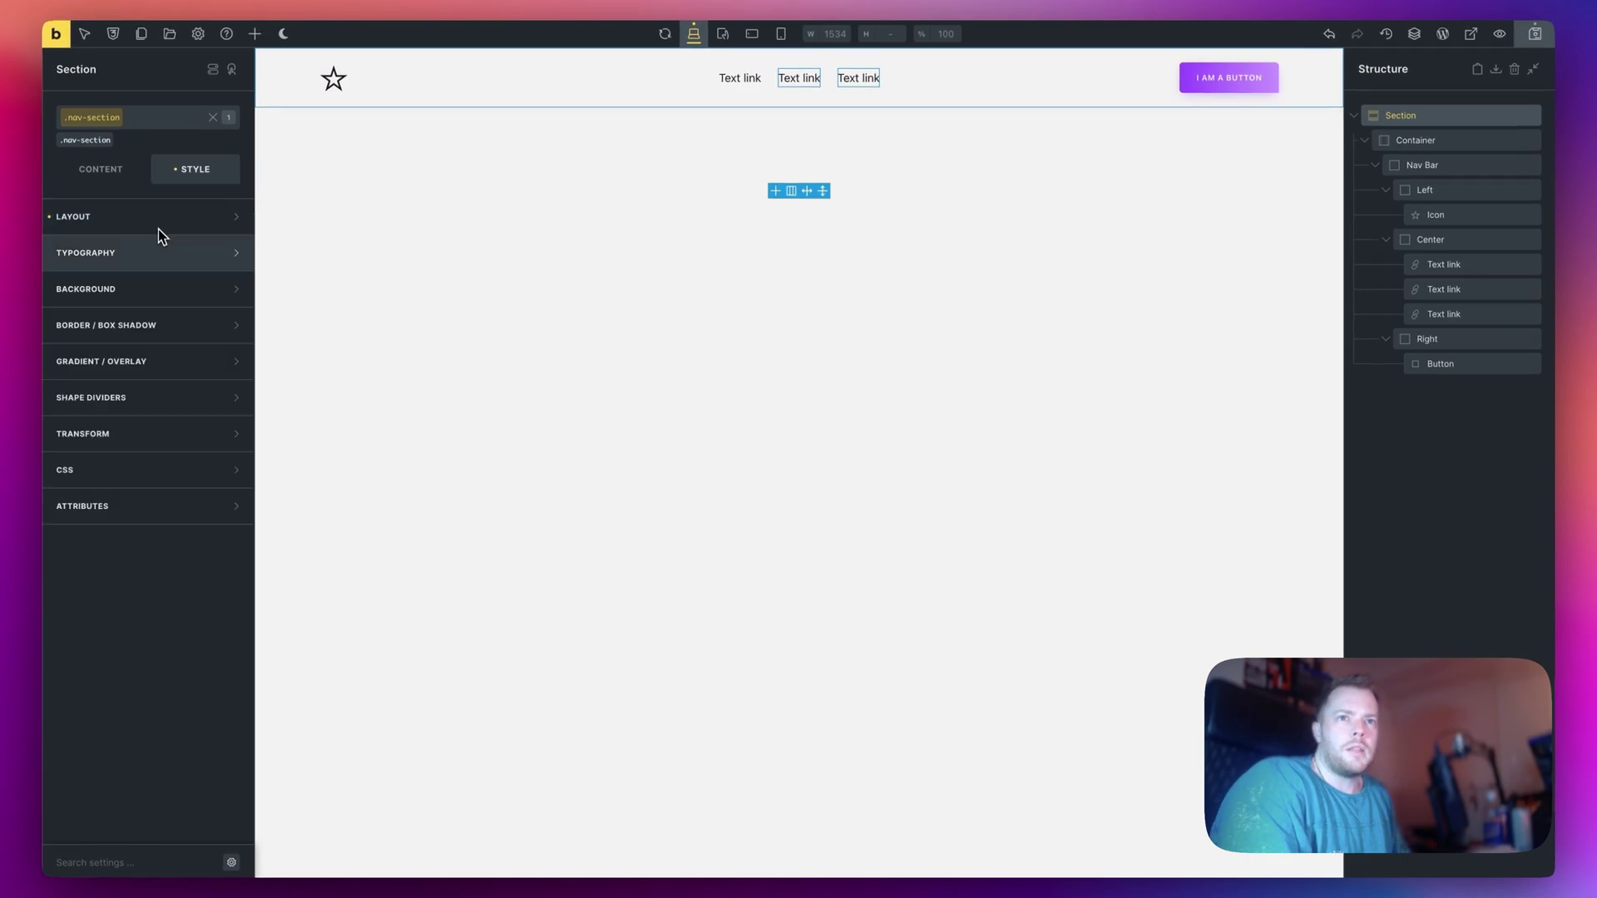
left_click(159, 229)
scroll(176, 380, "down", 3)
scroll(177, 380, "down", 2)
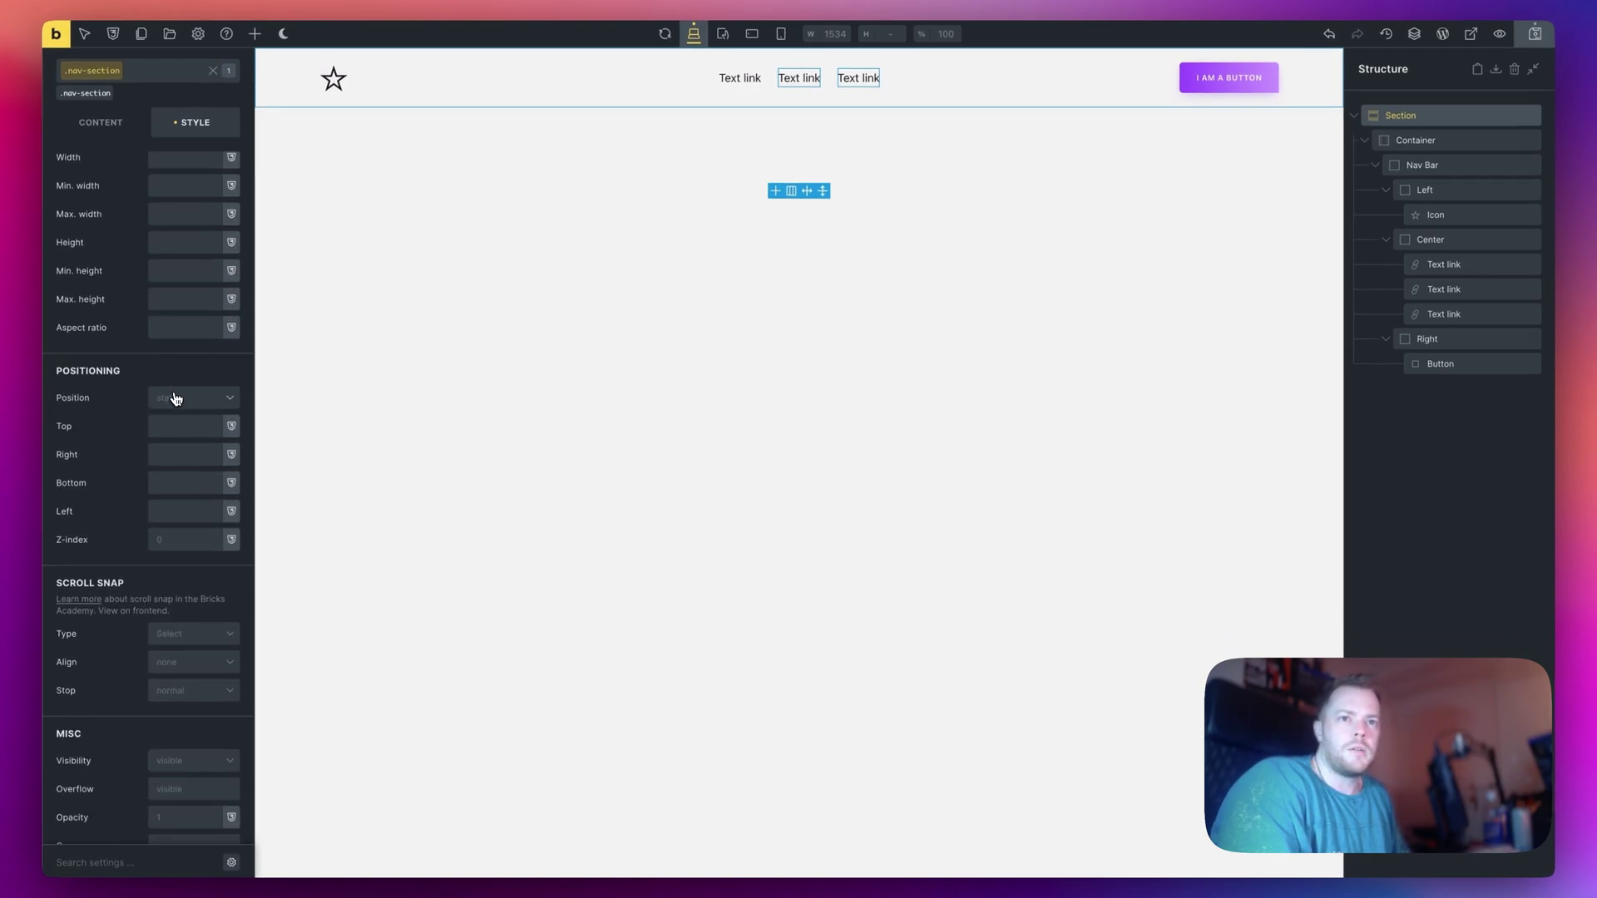
left_click(175, 399)
left_click(192, 489)
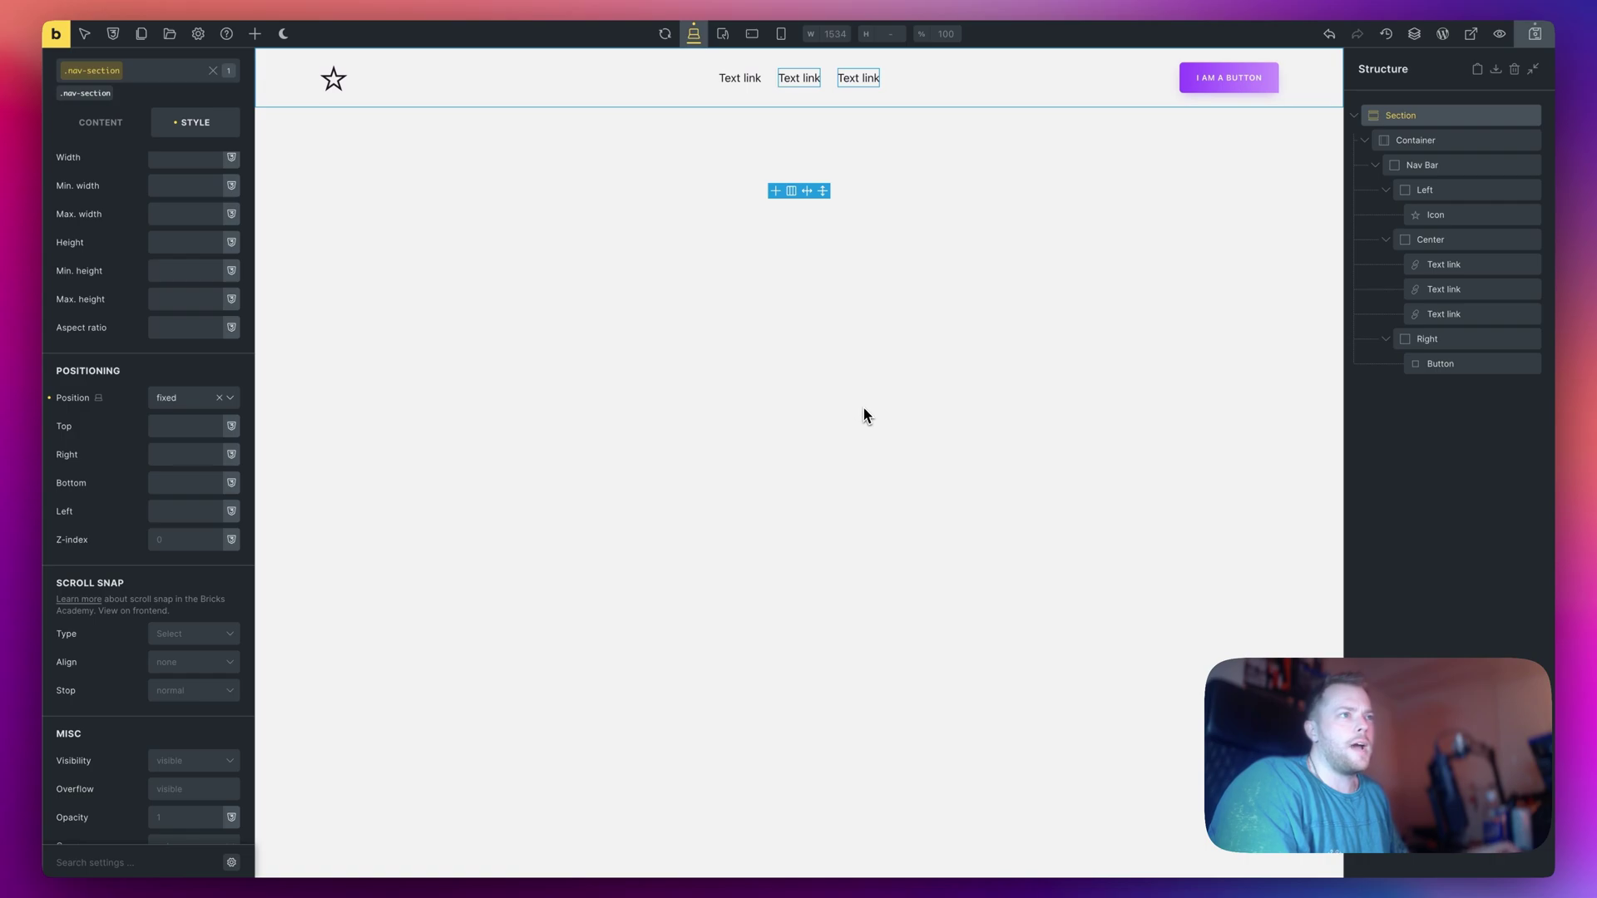
key("super+e")
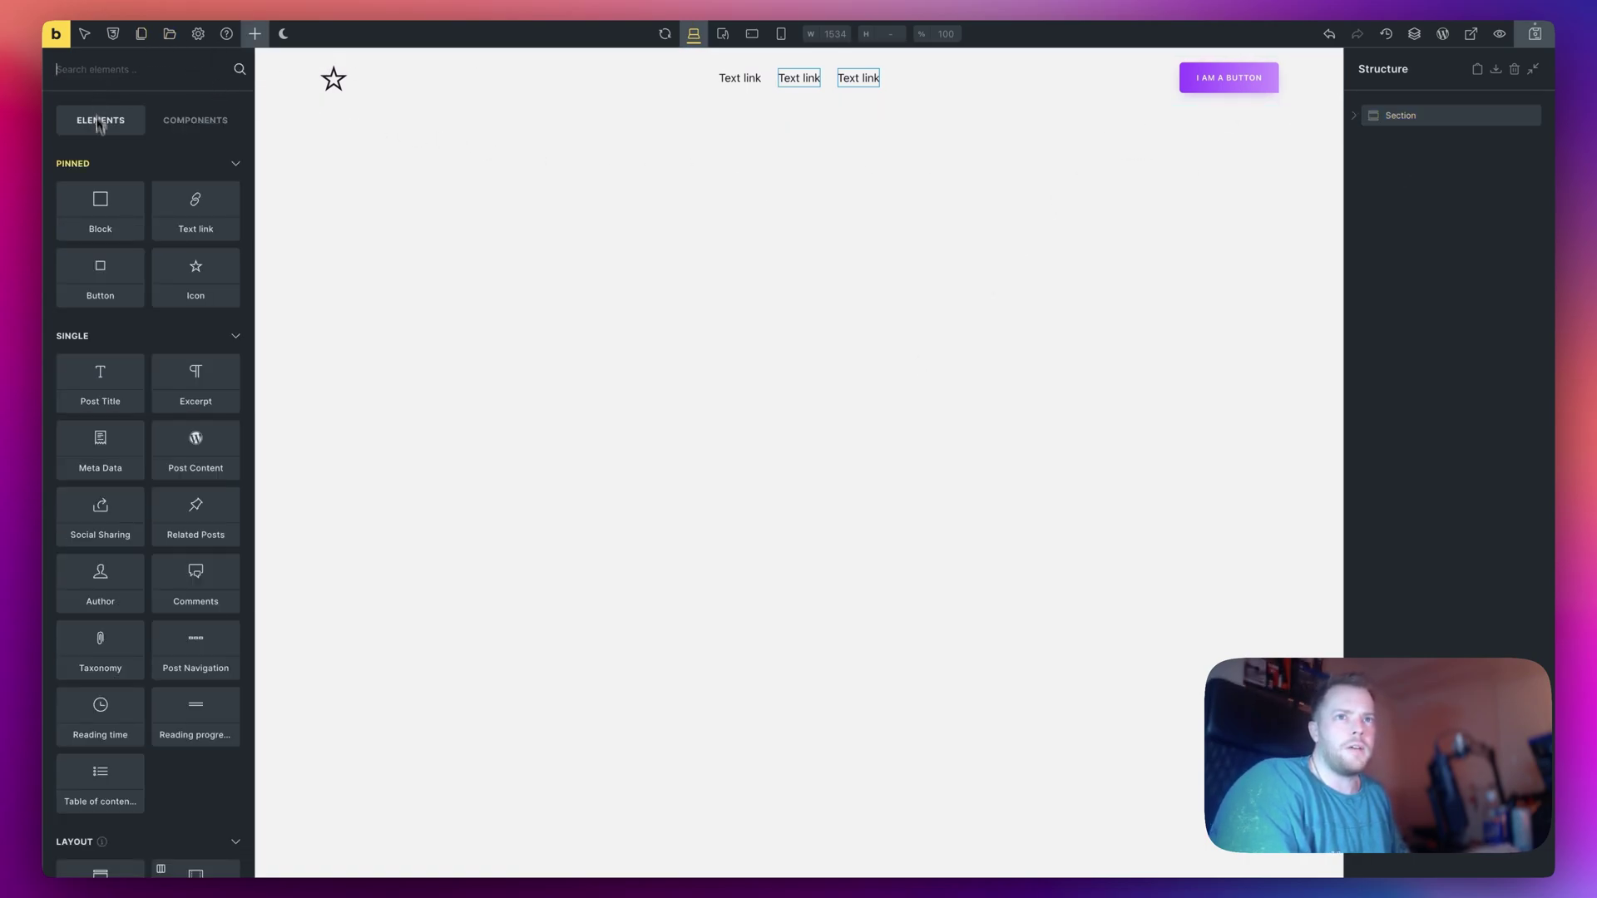
type("sectio")
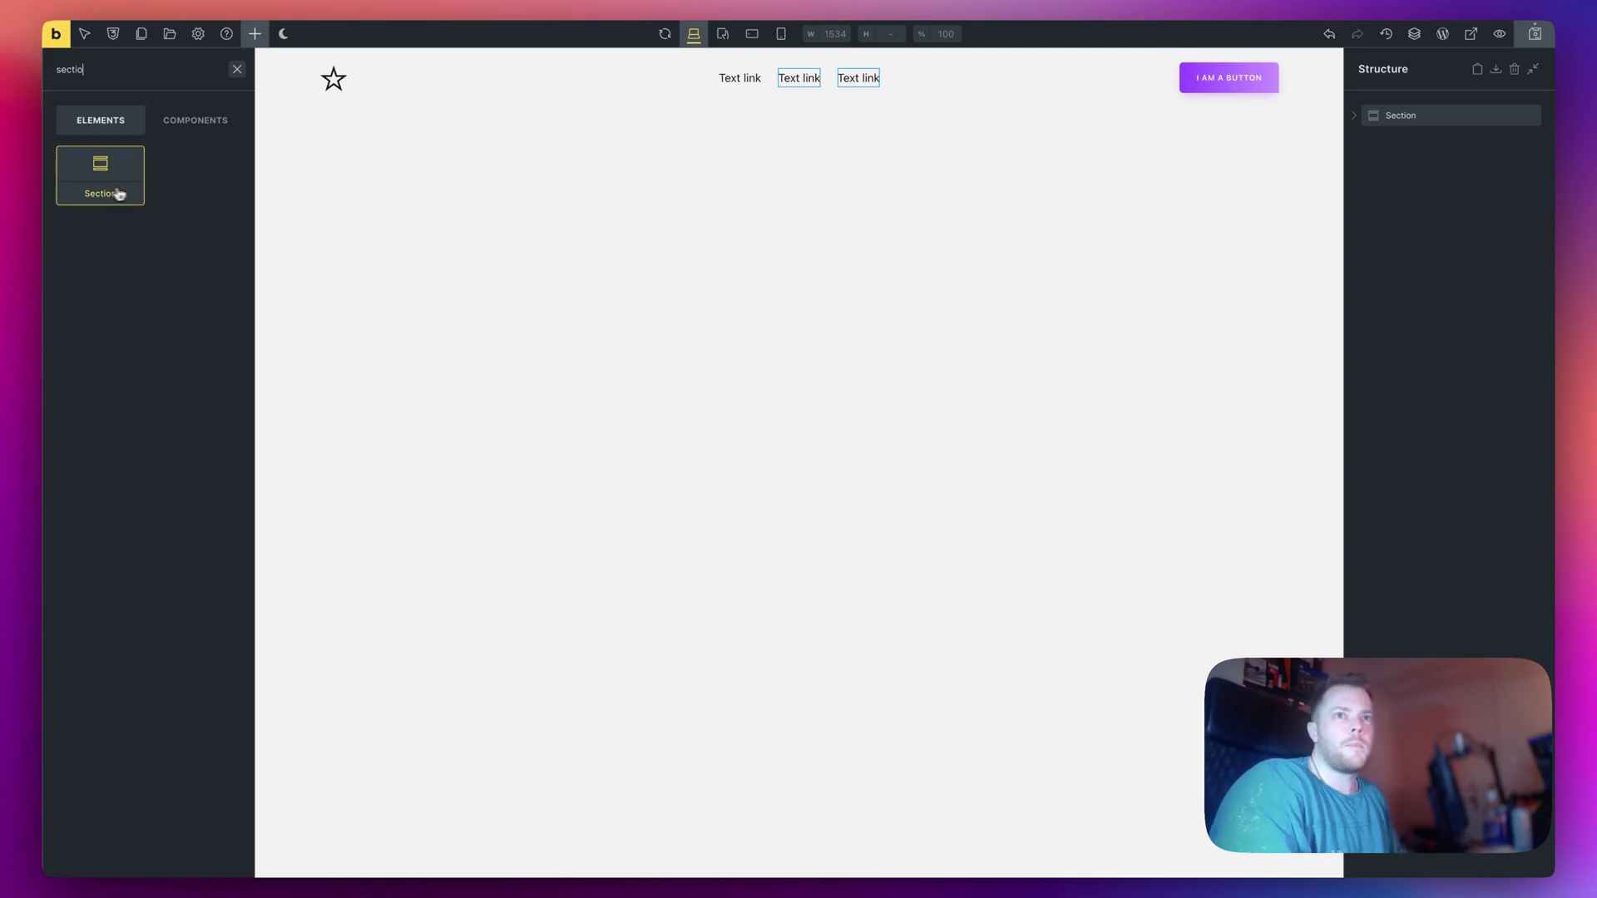
left_click_drag(114, 190, 1438, 156)
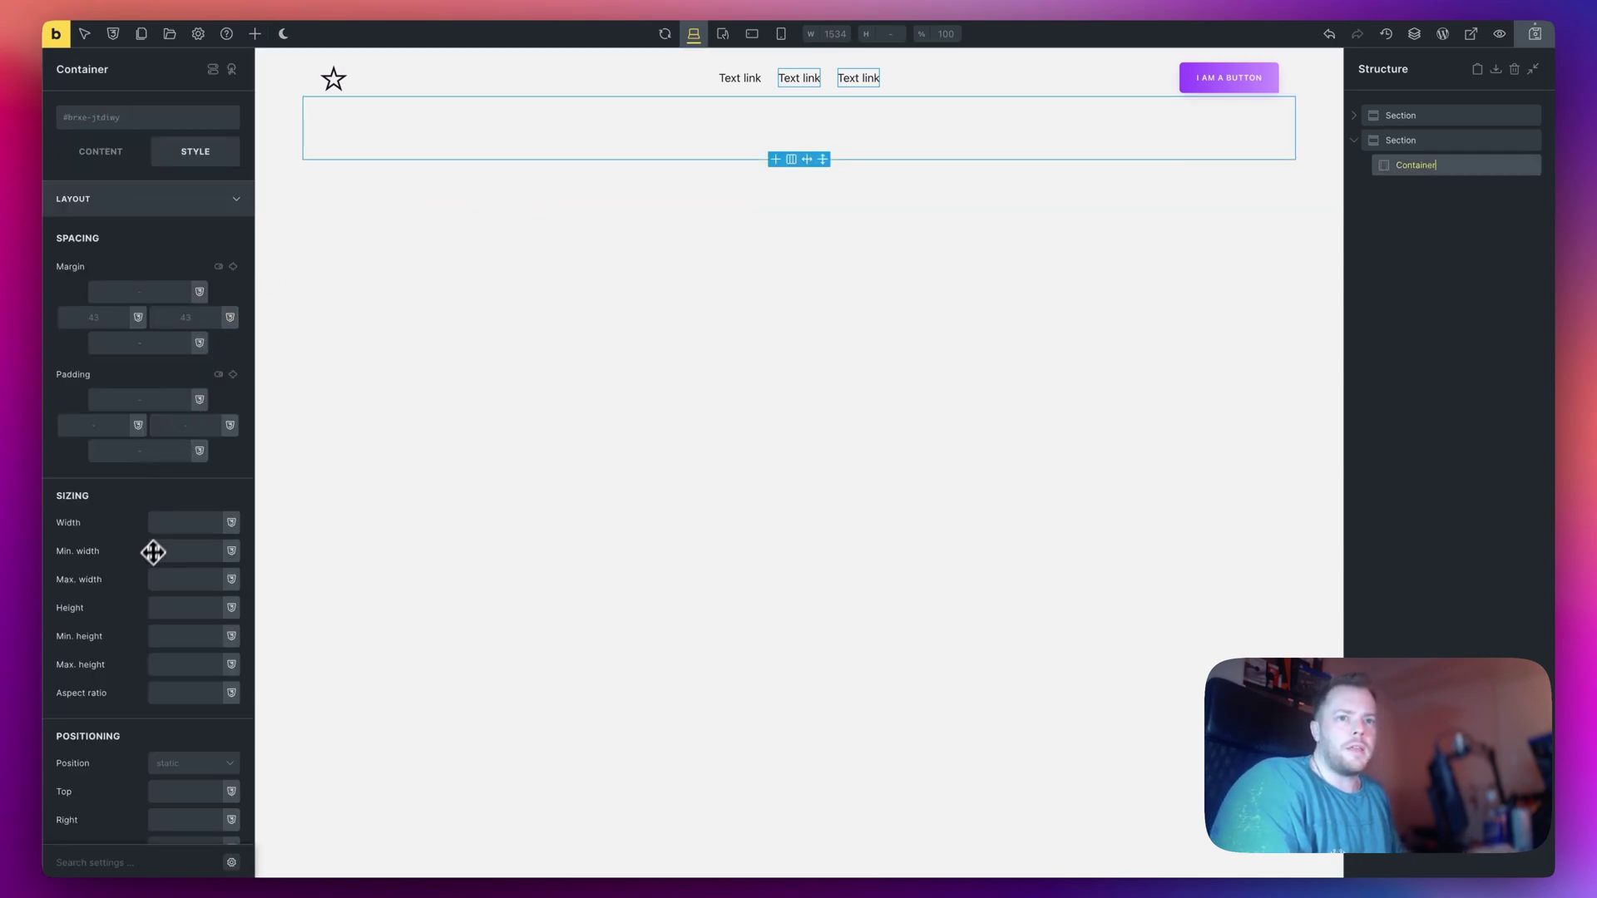
type("200vh")
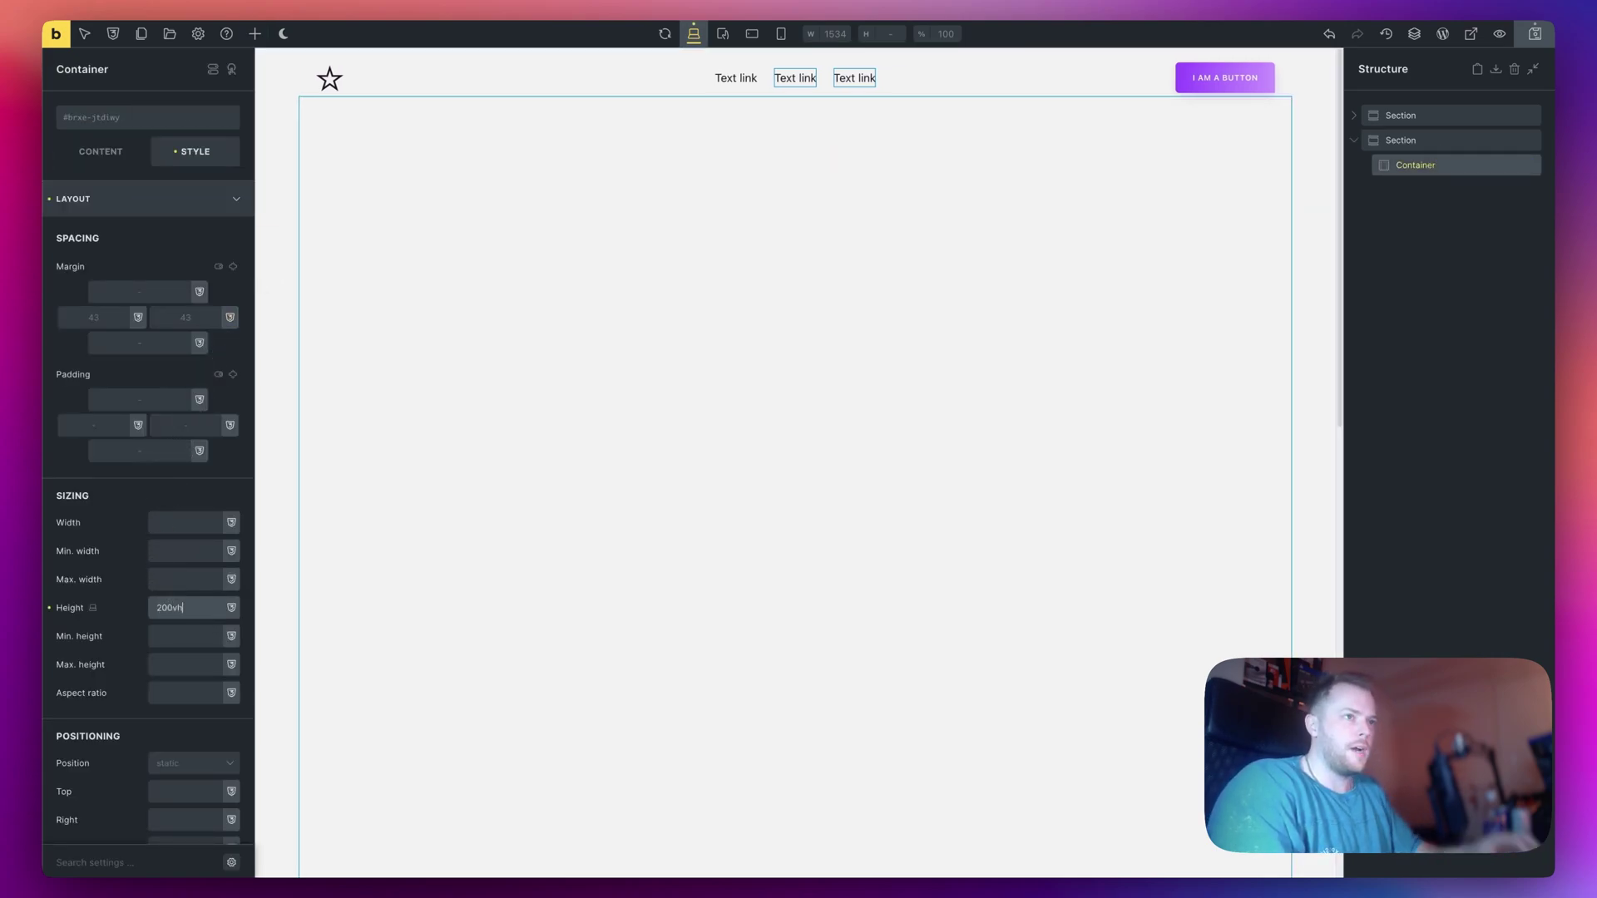
scroll(970, 480, "down", 5)
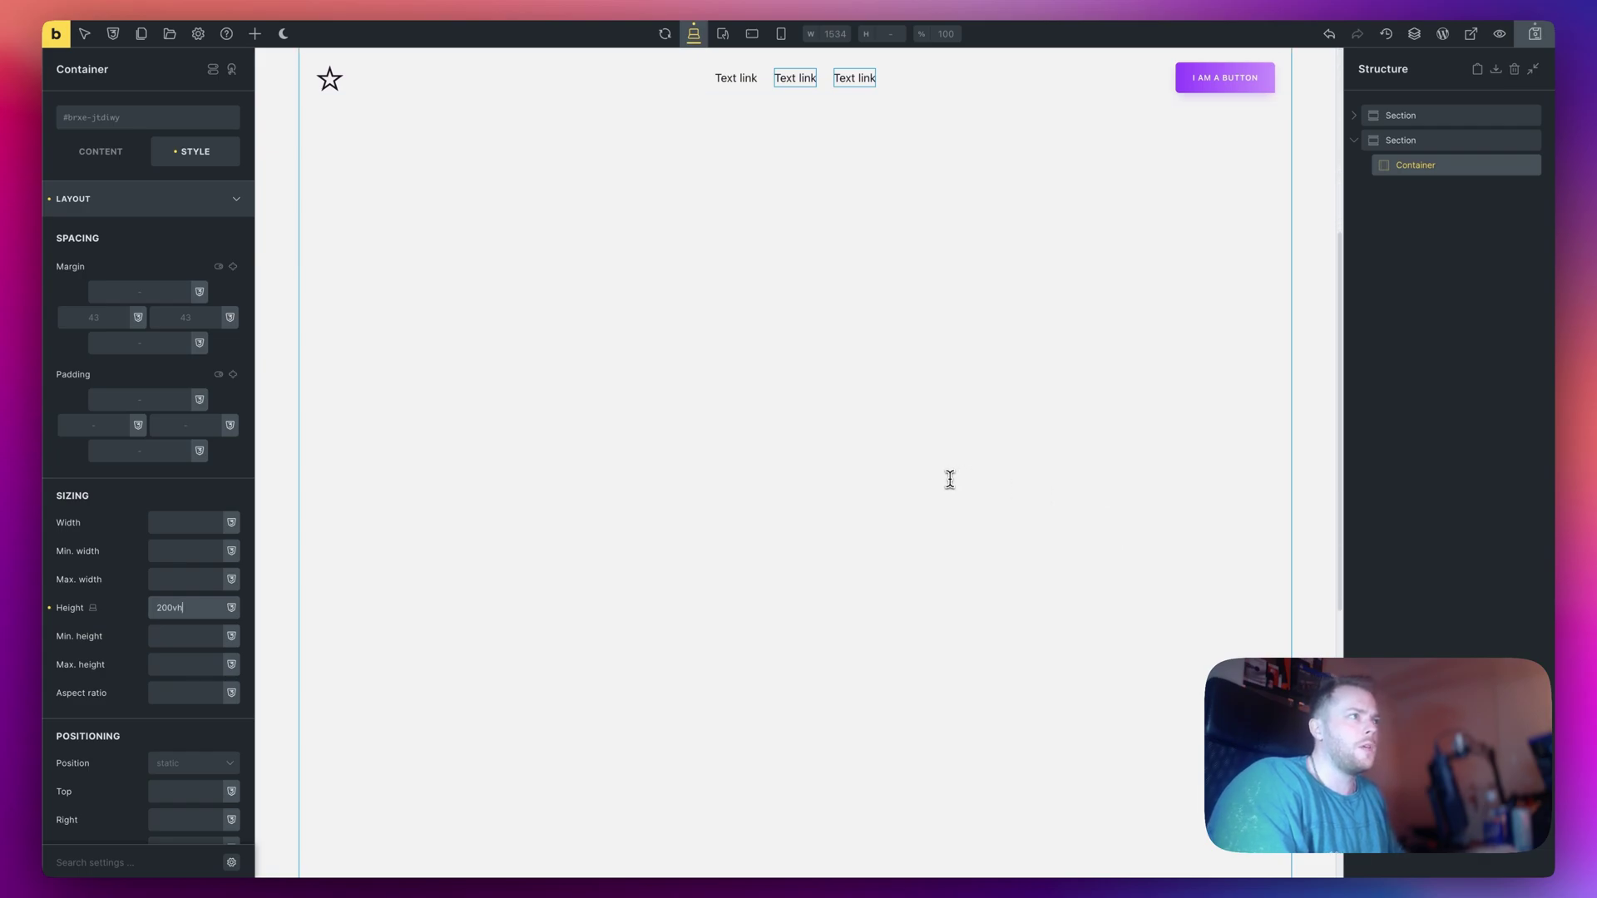
scroll(940, 487, "up", 5)
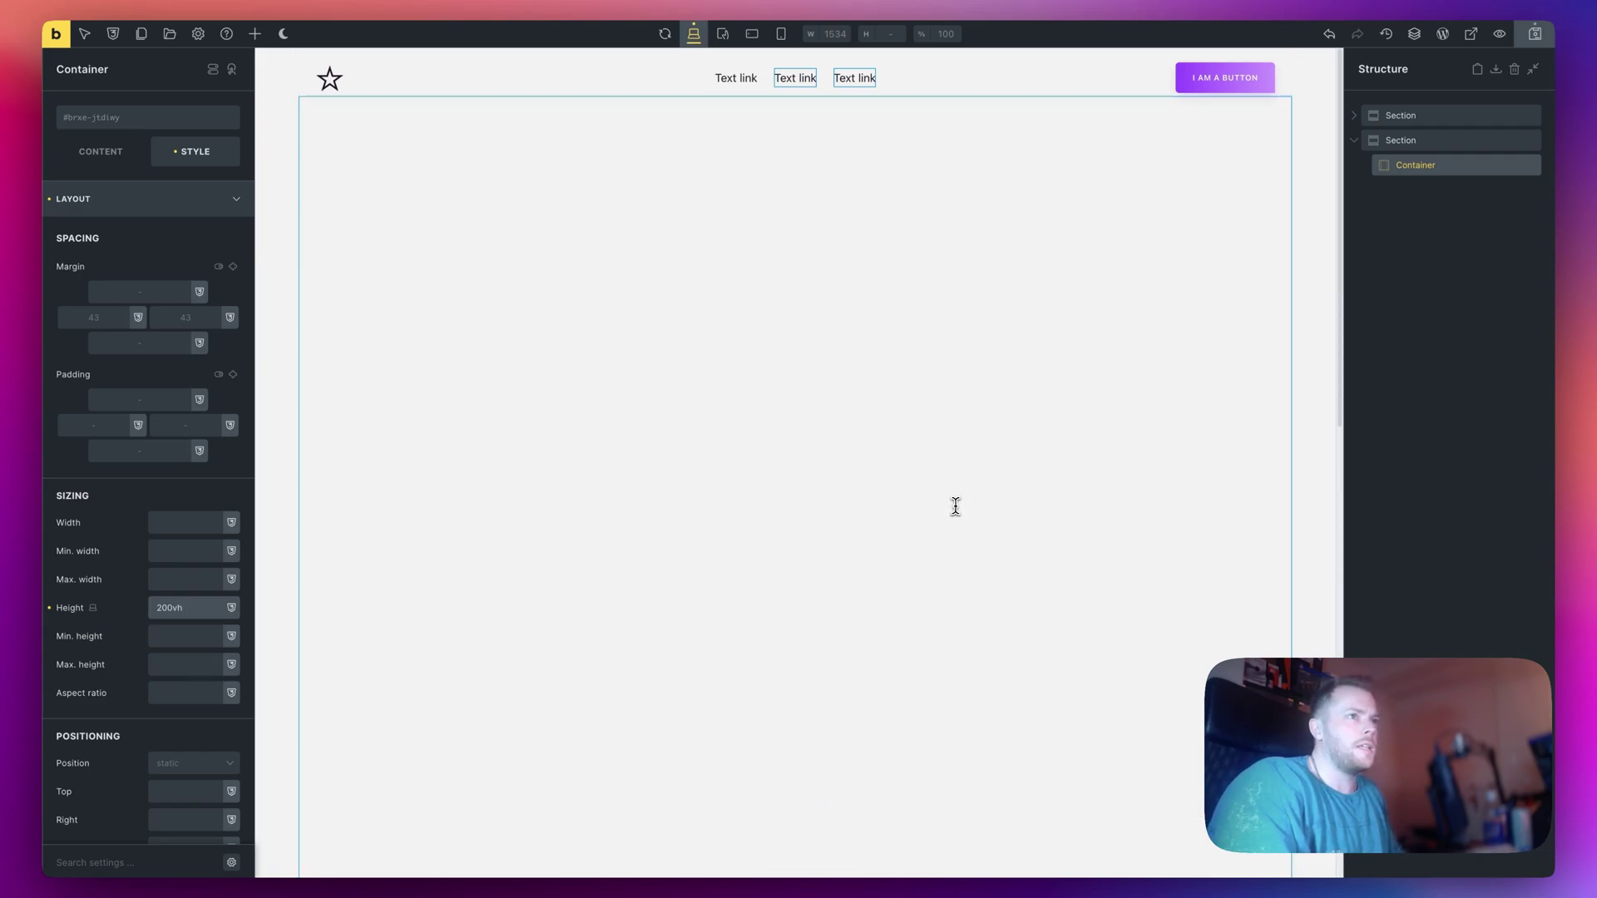
left_click(1416, 143)
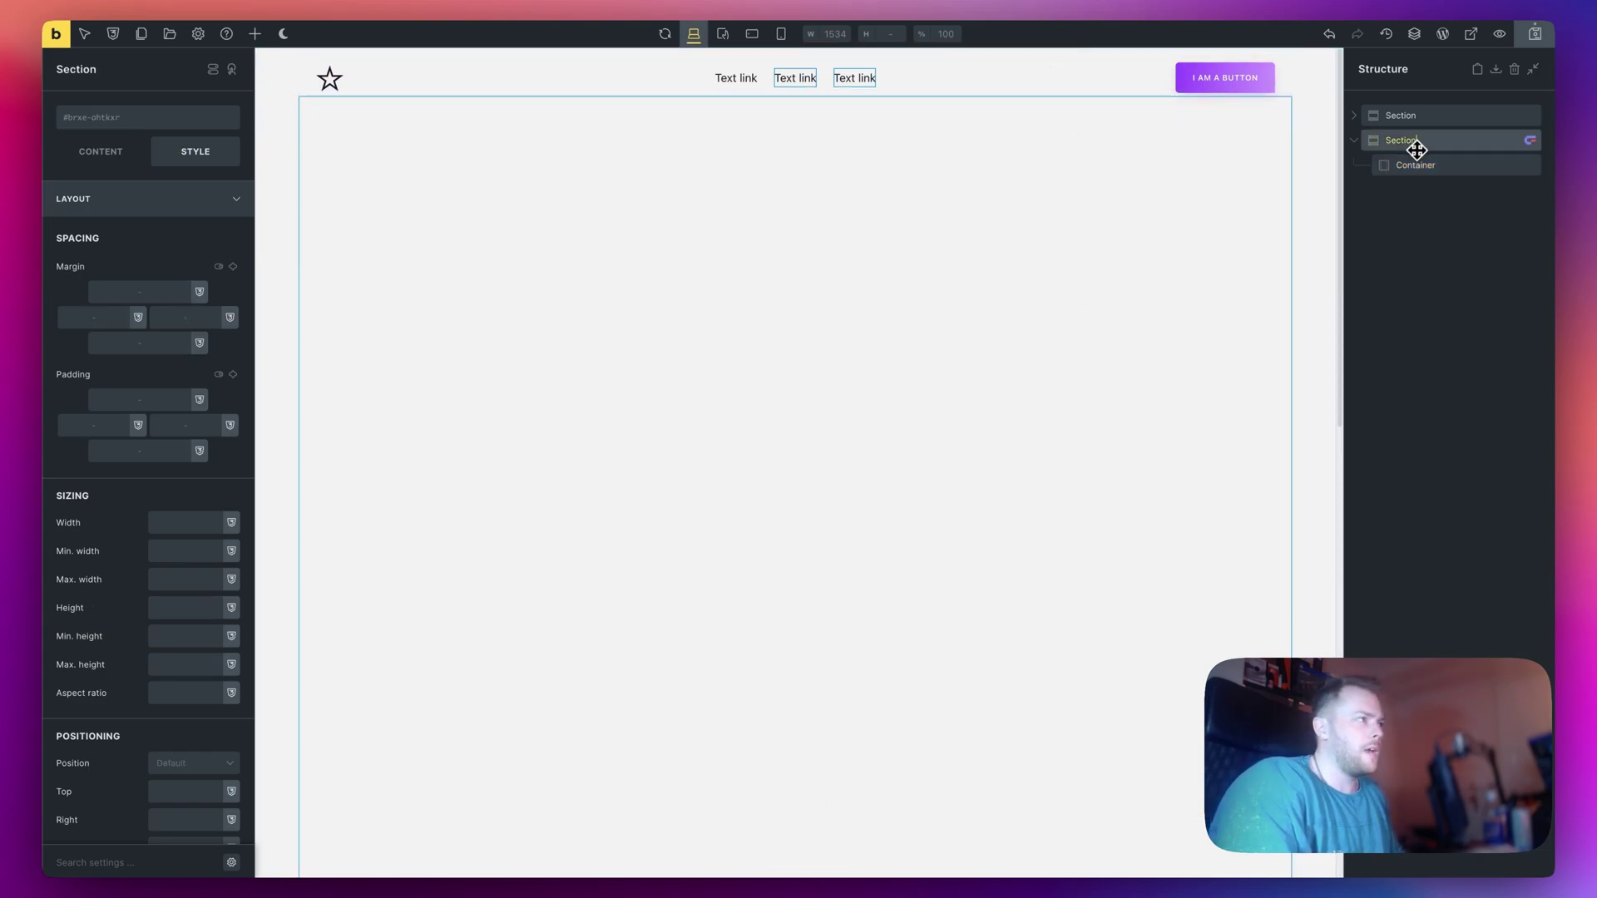
key("Delete")
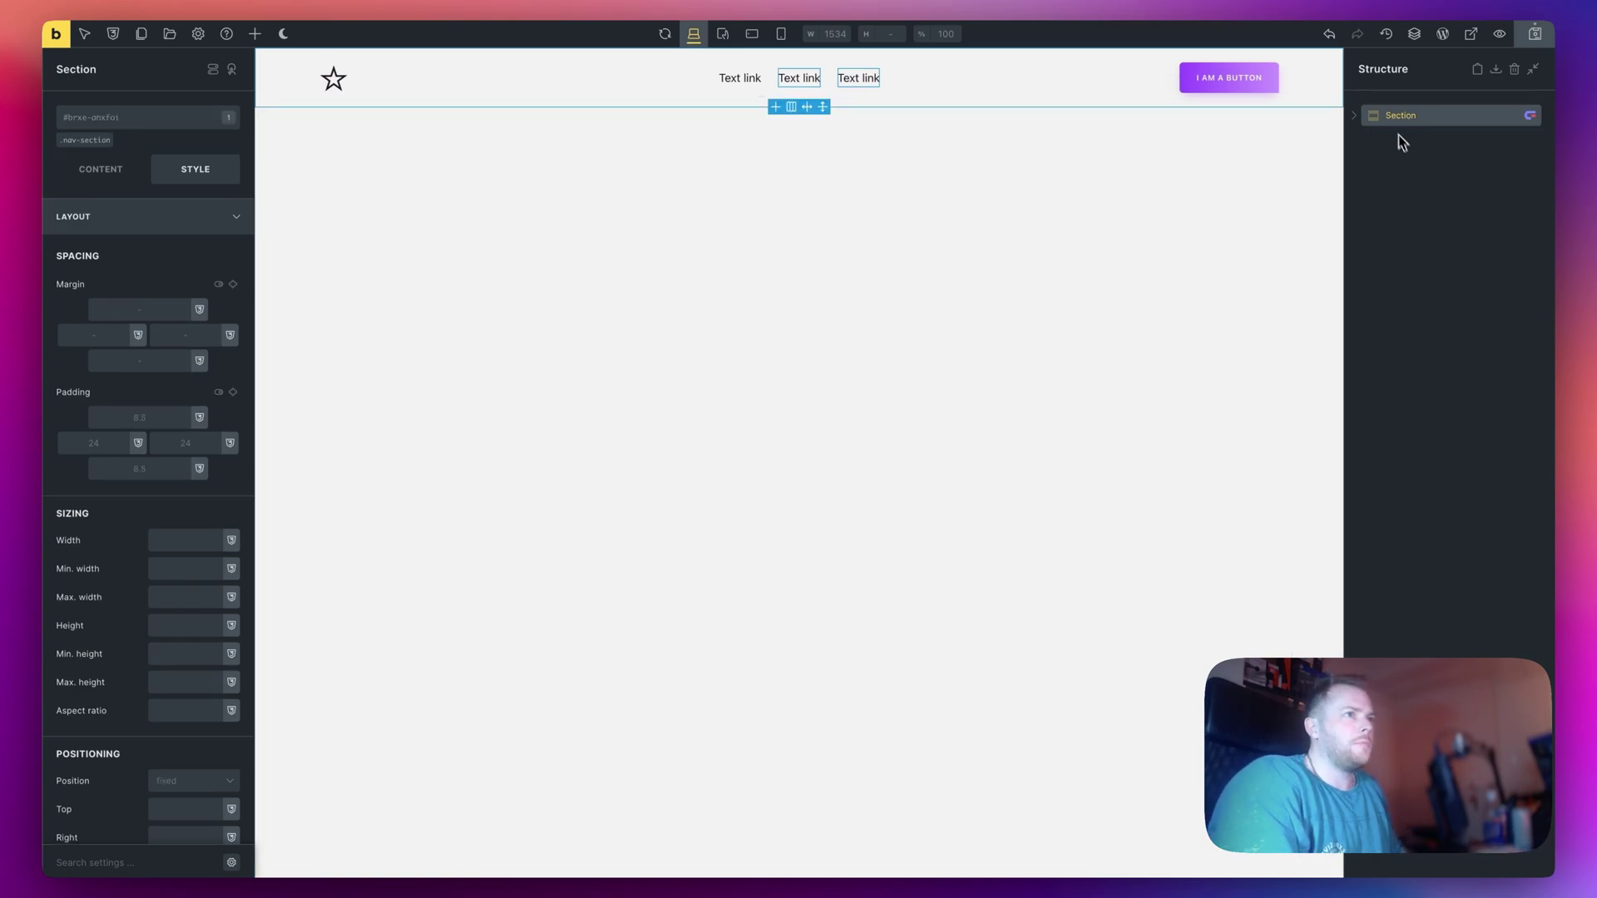
Give the header's inner Container the new class nav-section-container.
left_click(1398, 191)
left_click(1355, 118)
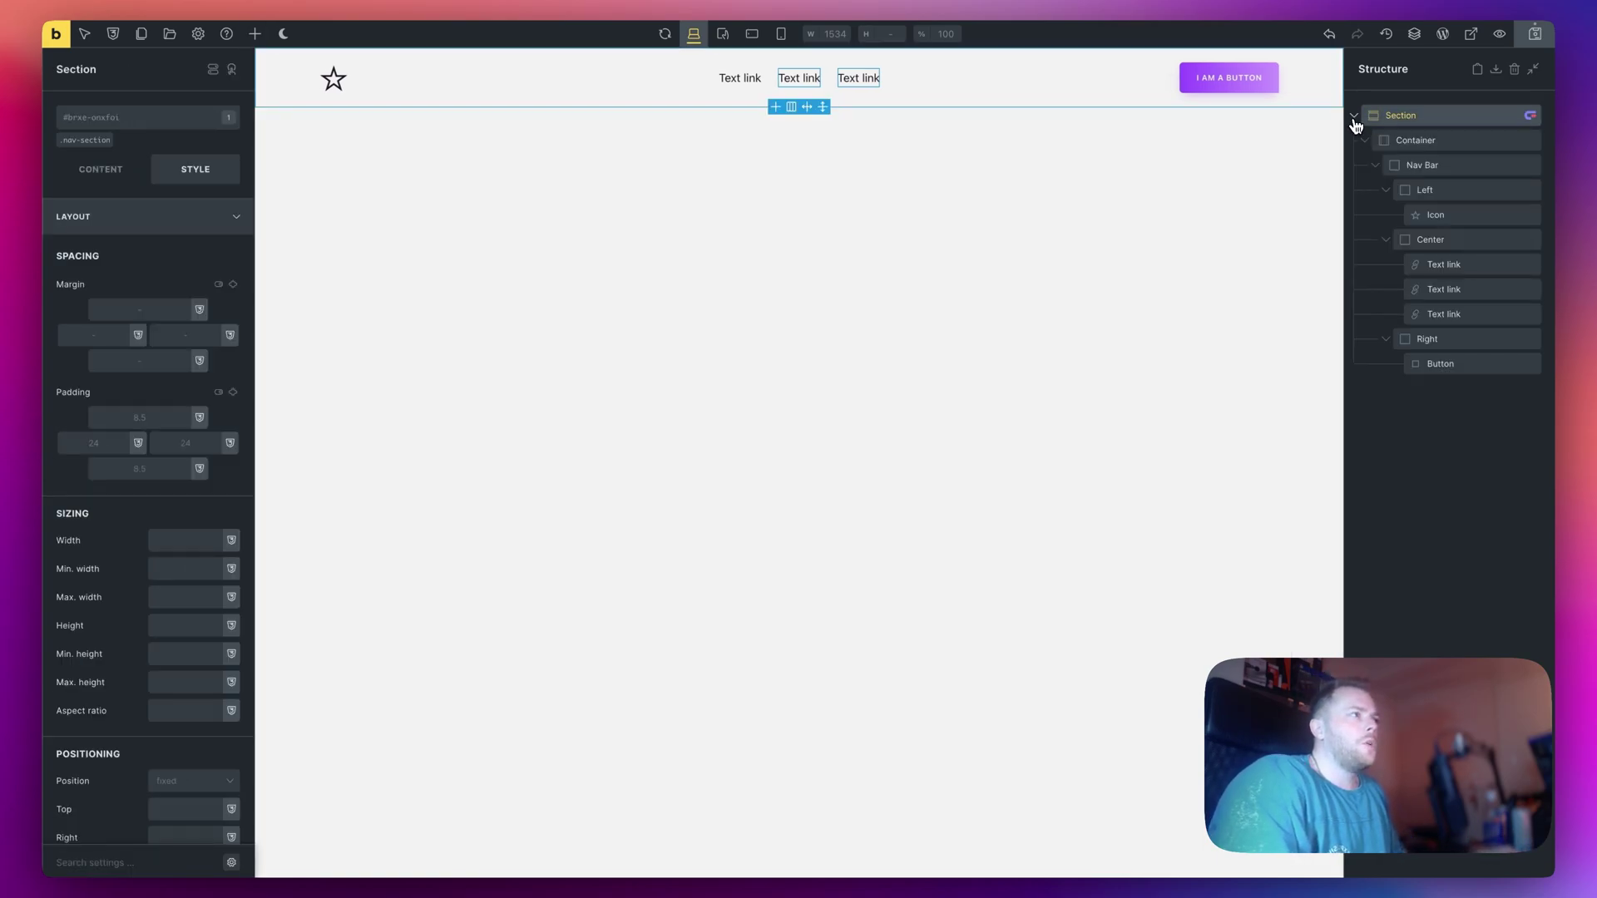
left_click(1432, 144)
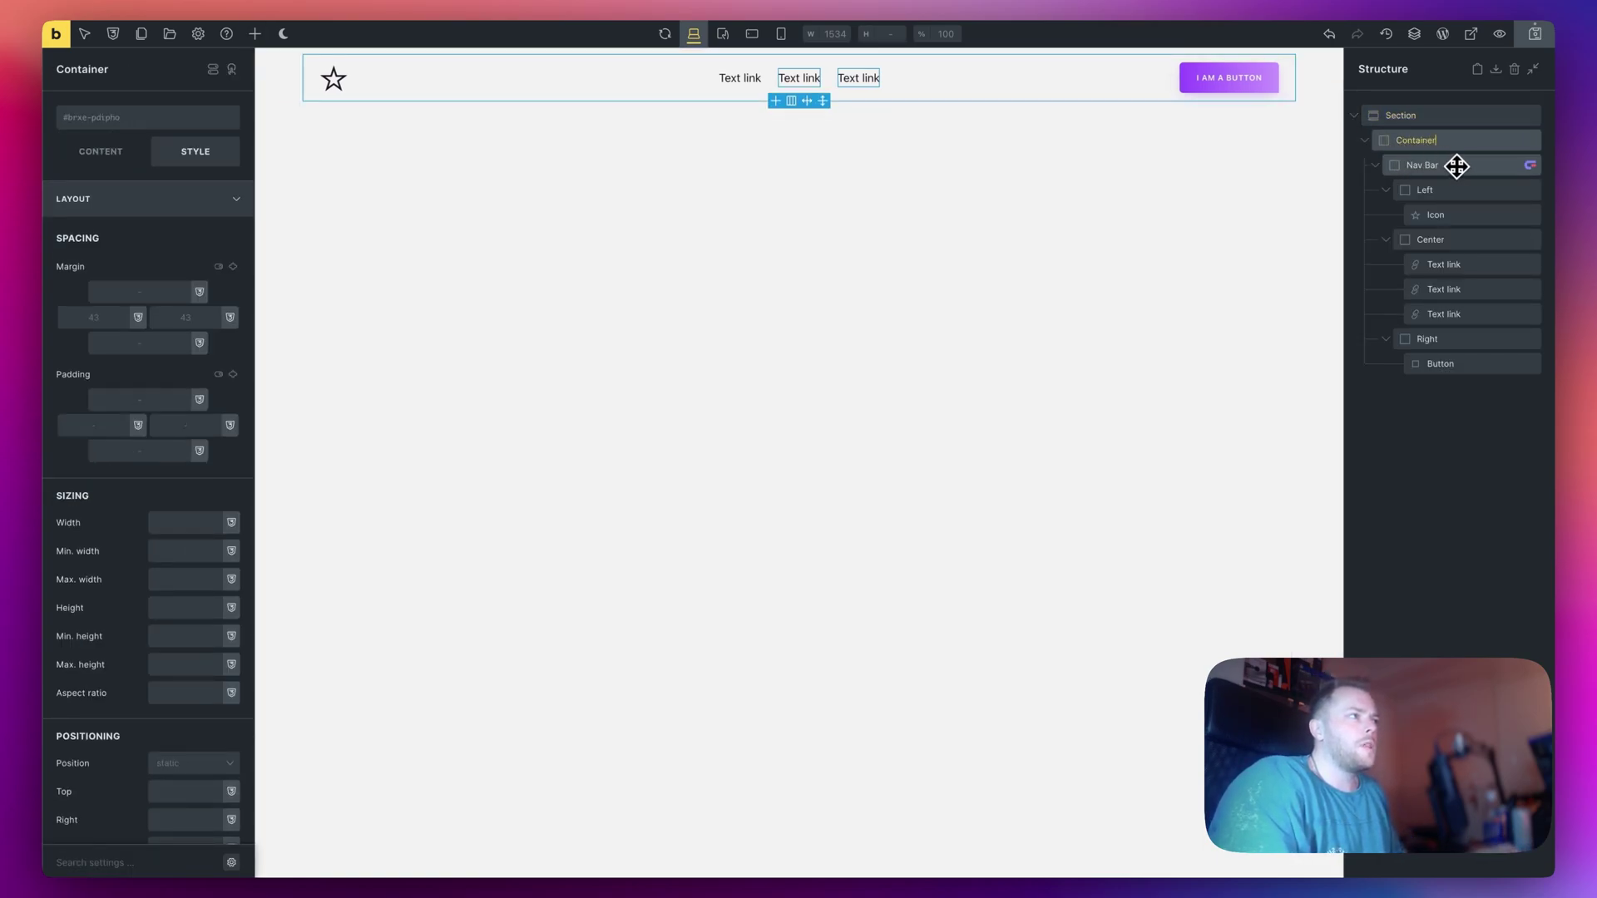
left_click(1455, 166)
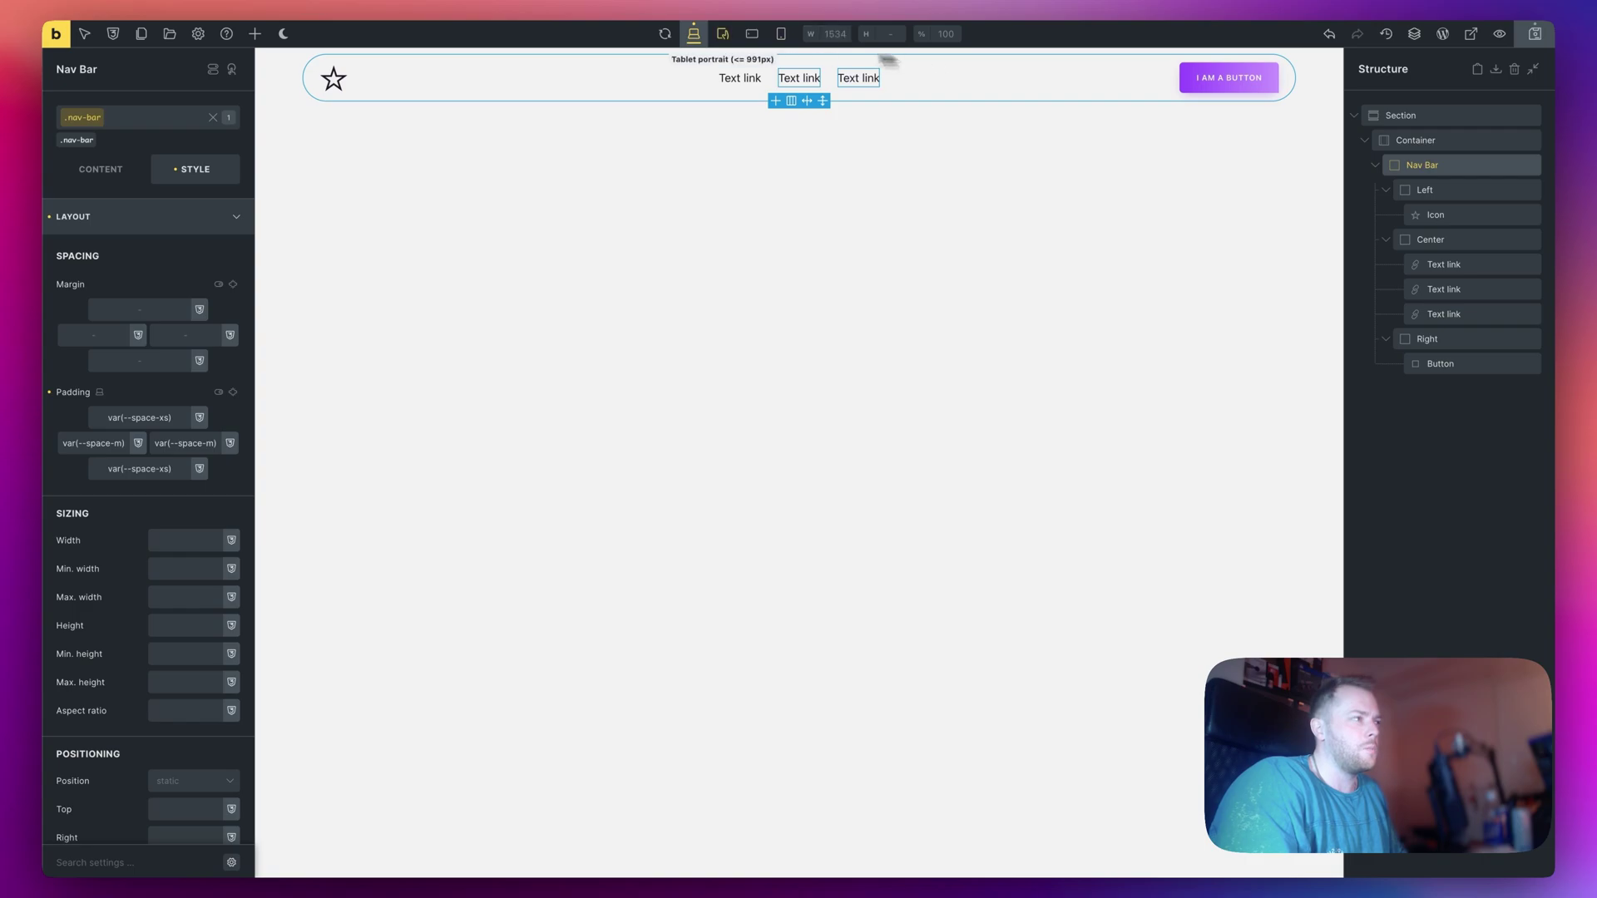
left_click(1457, 141)
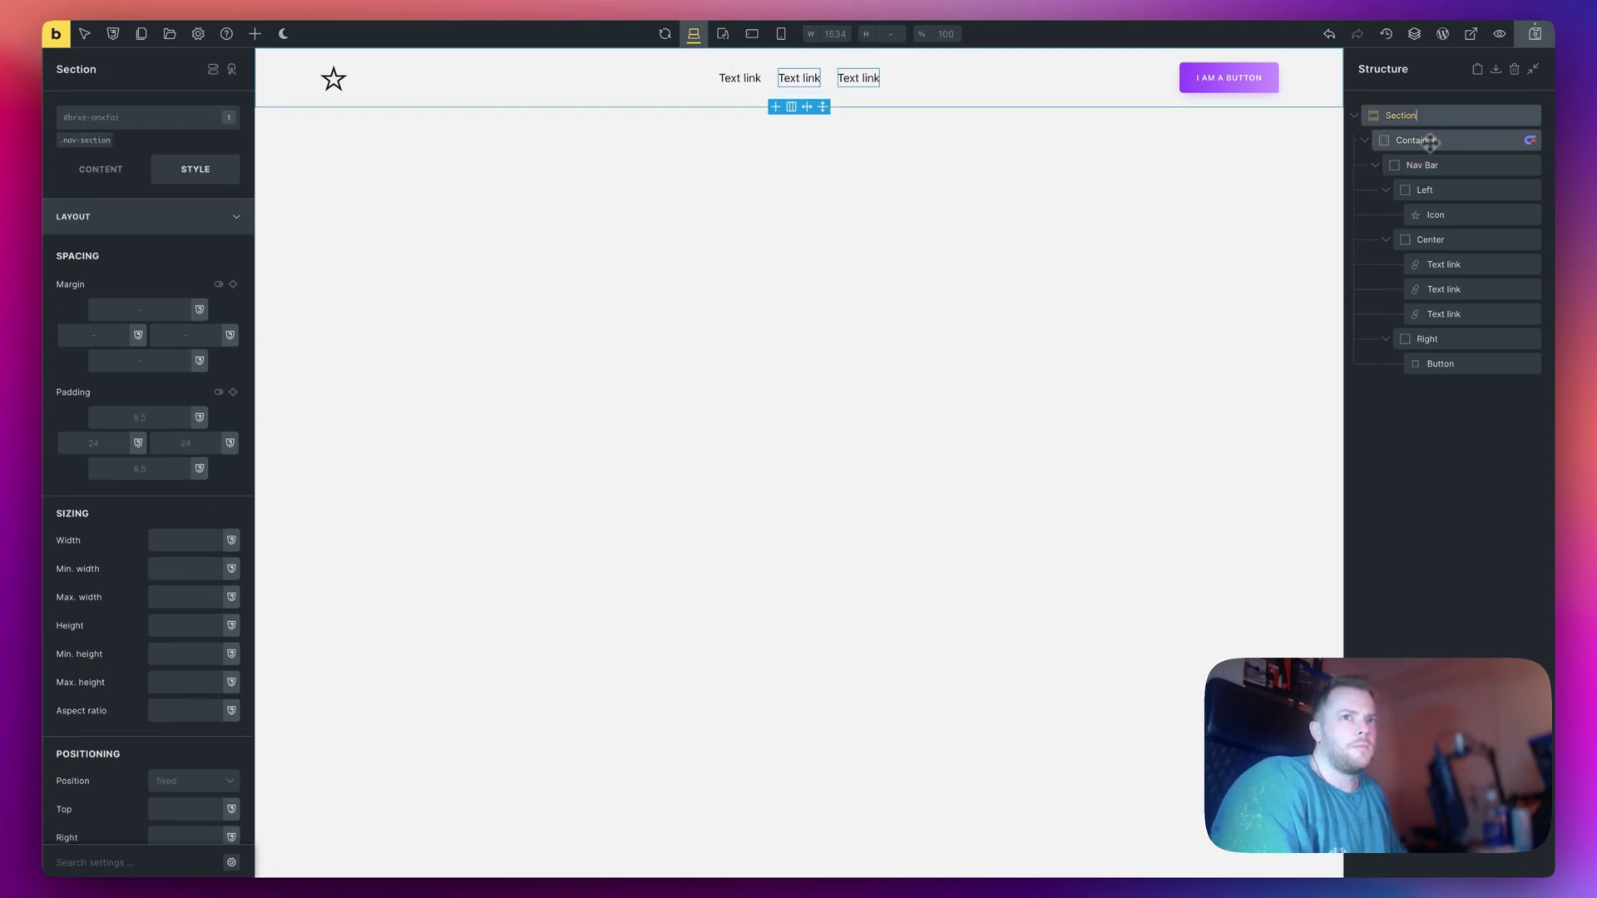
left_click(148, 119)
type("nav-secti")
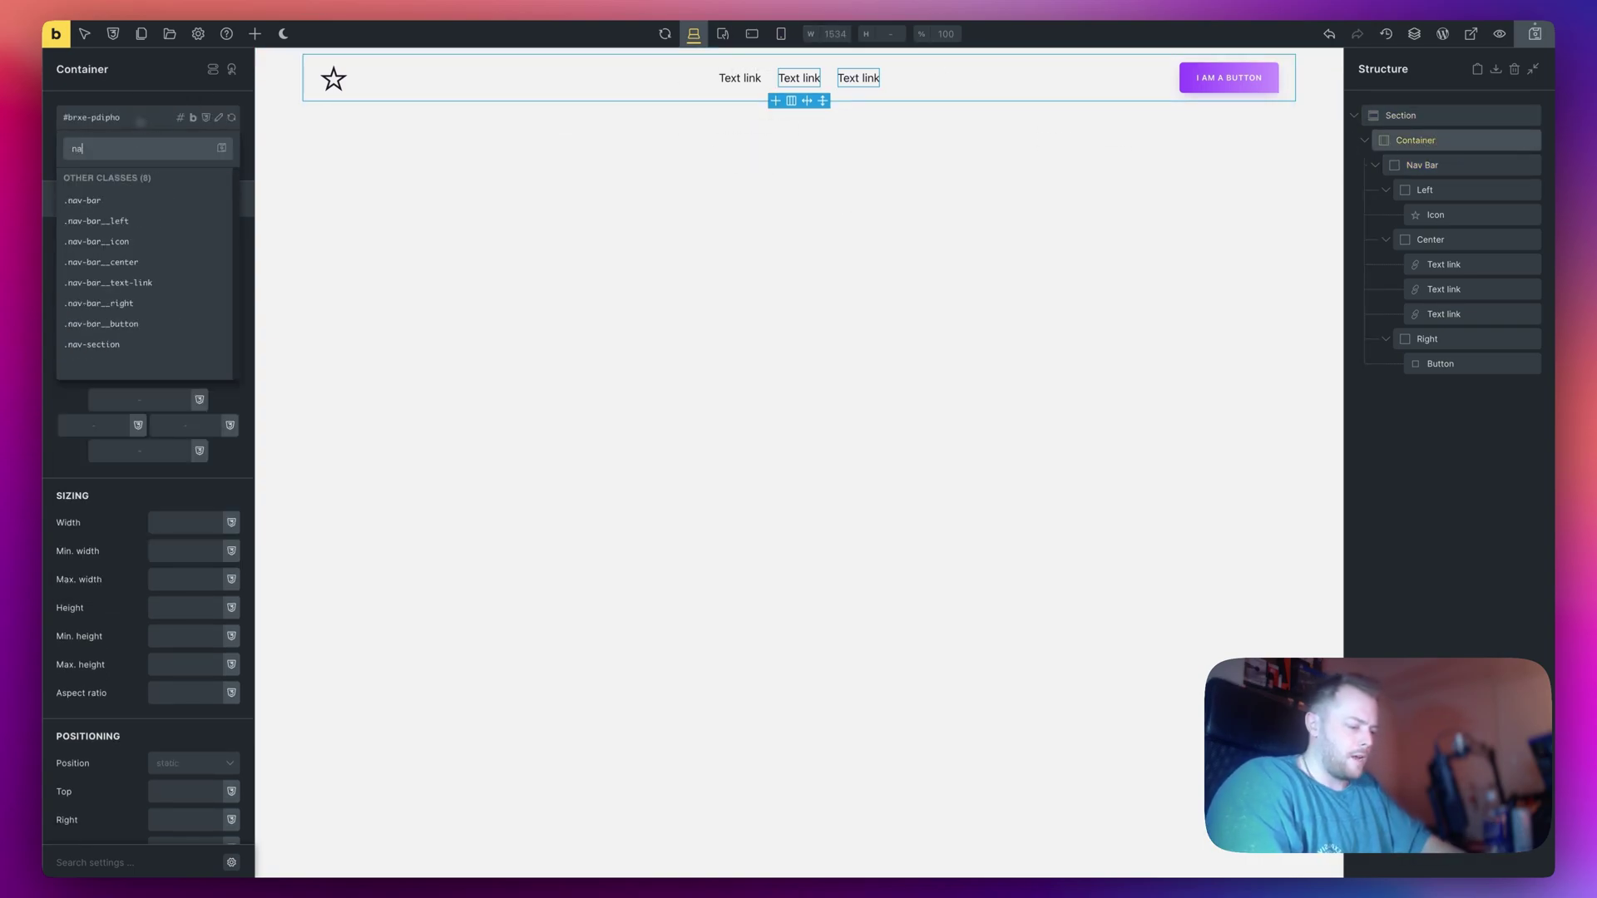
type("on-co")
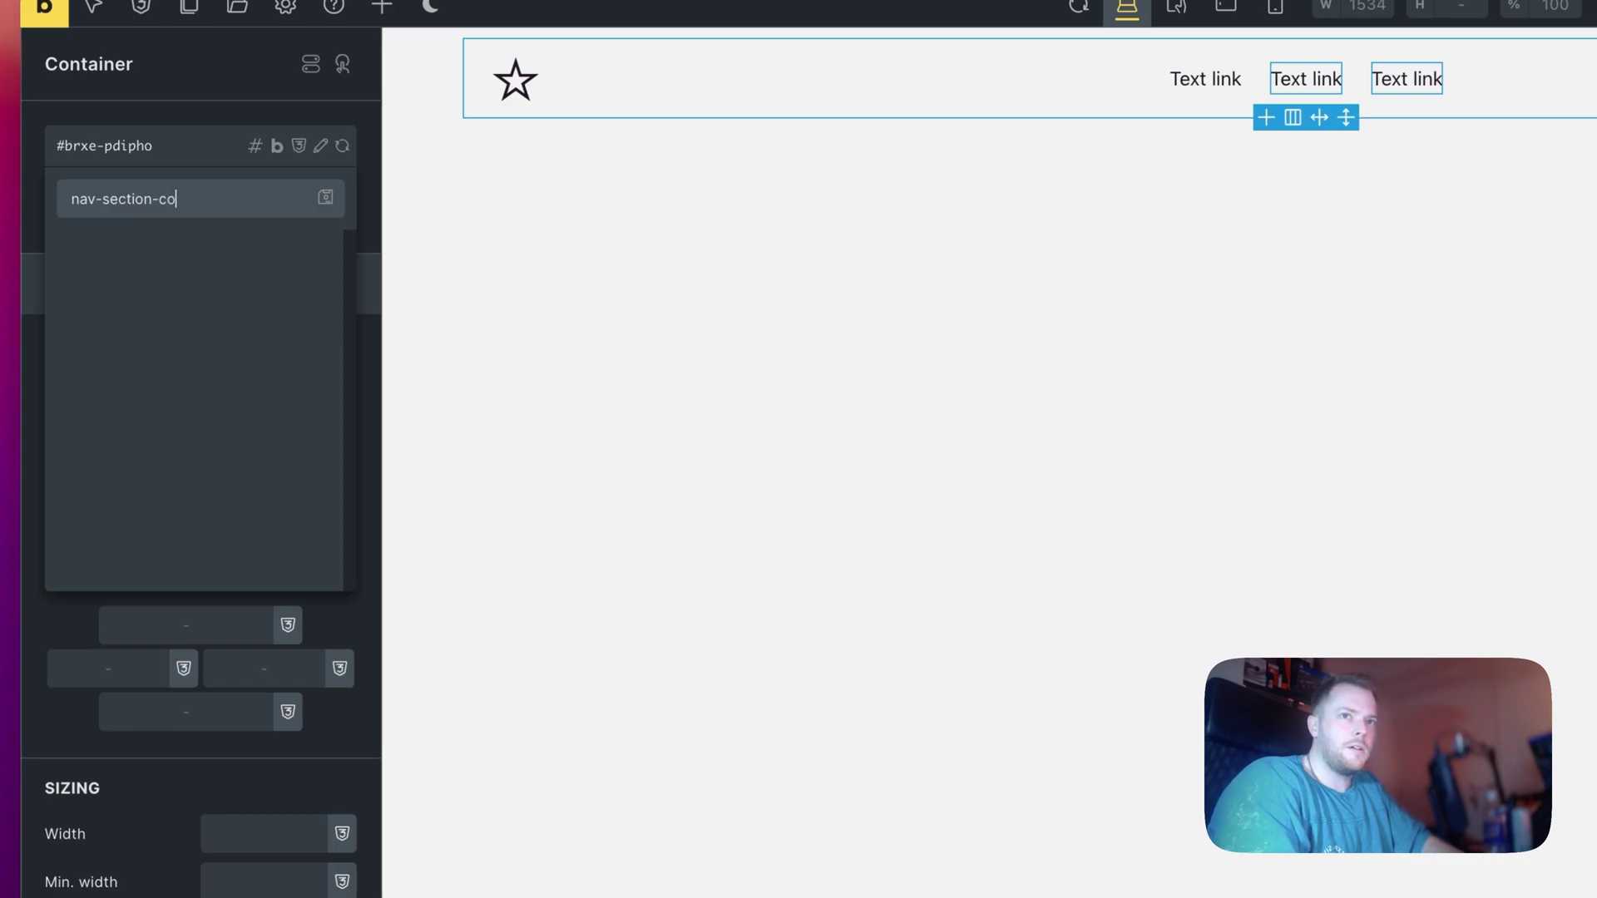
type("ntainer")
key("Return")
Centre the Container's items on the cross axis and save the header template.
left_click(164, 310)
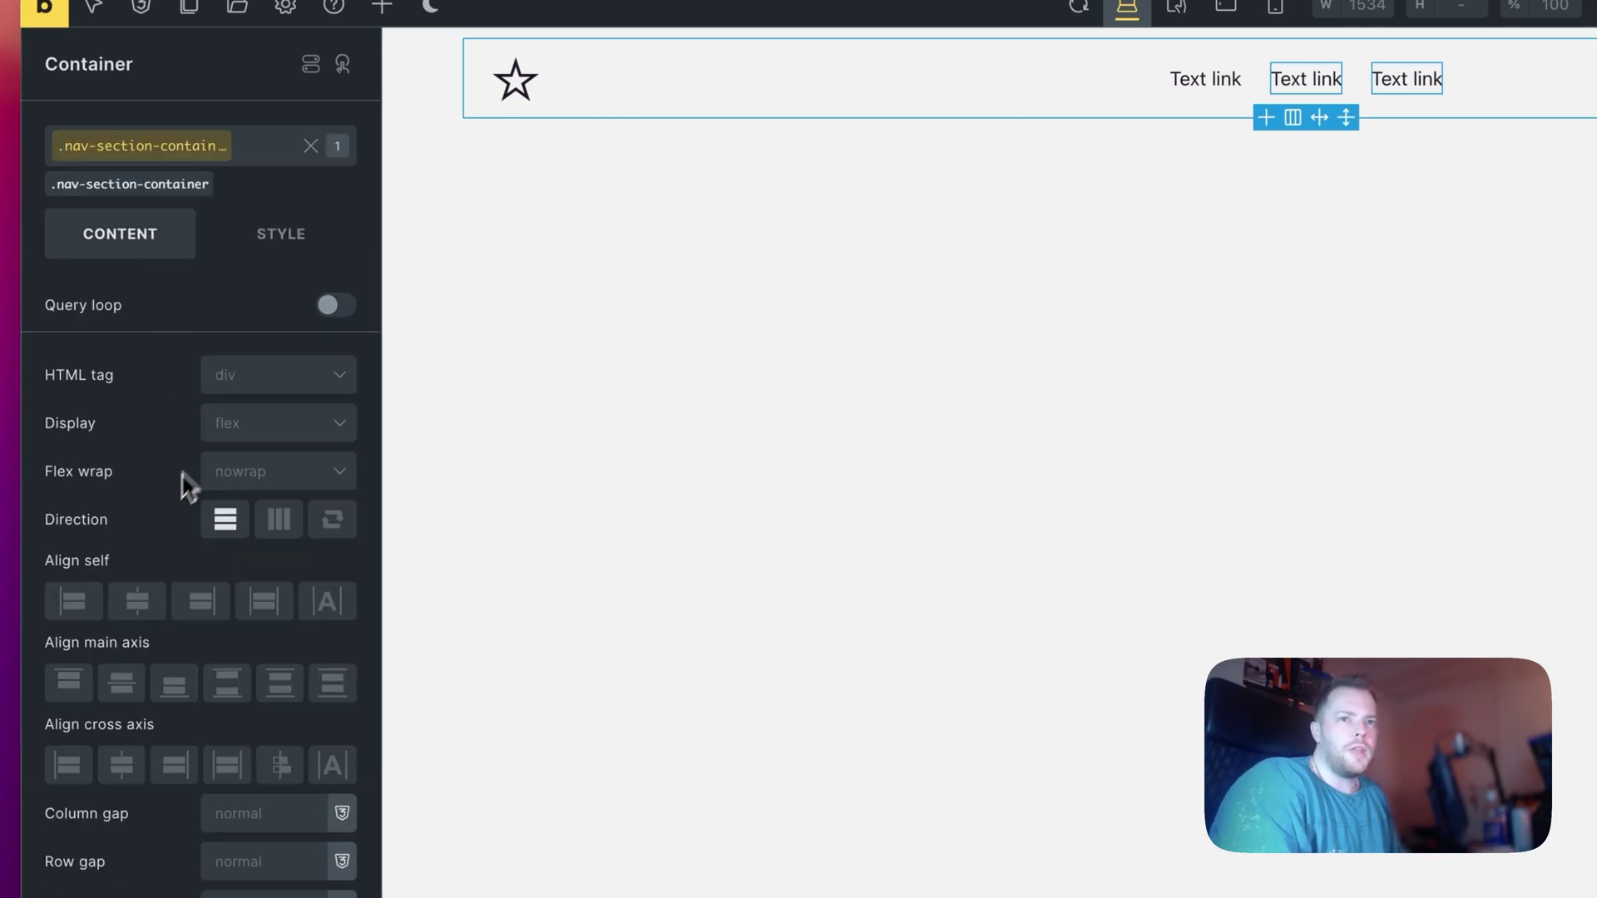
left_click(122, 678)
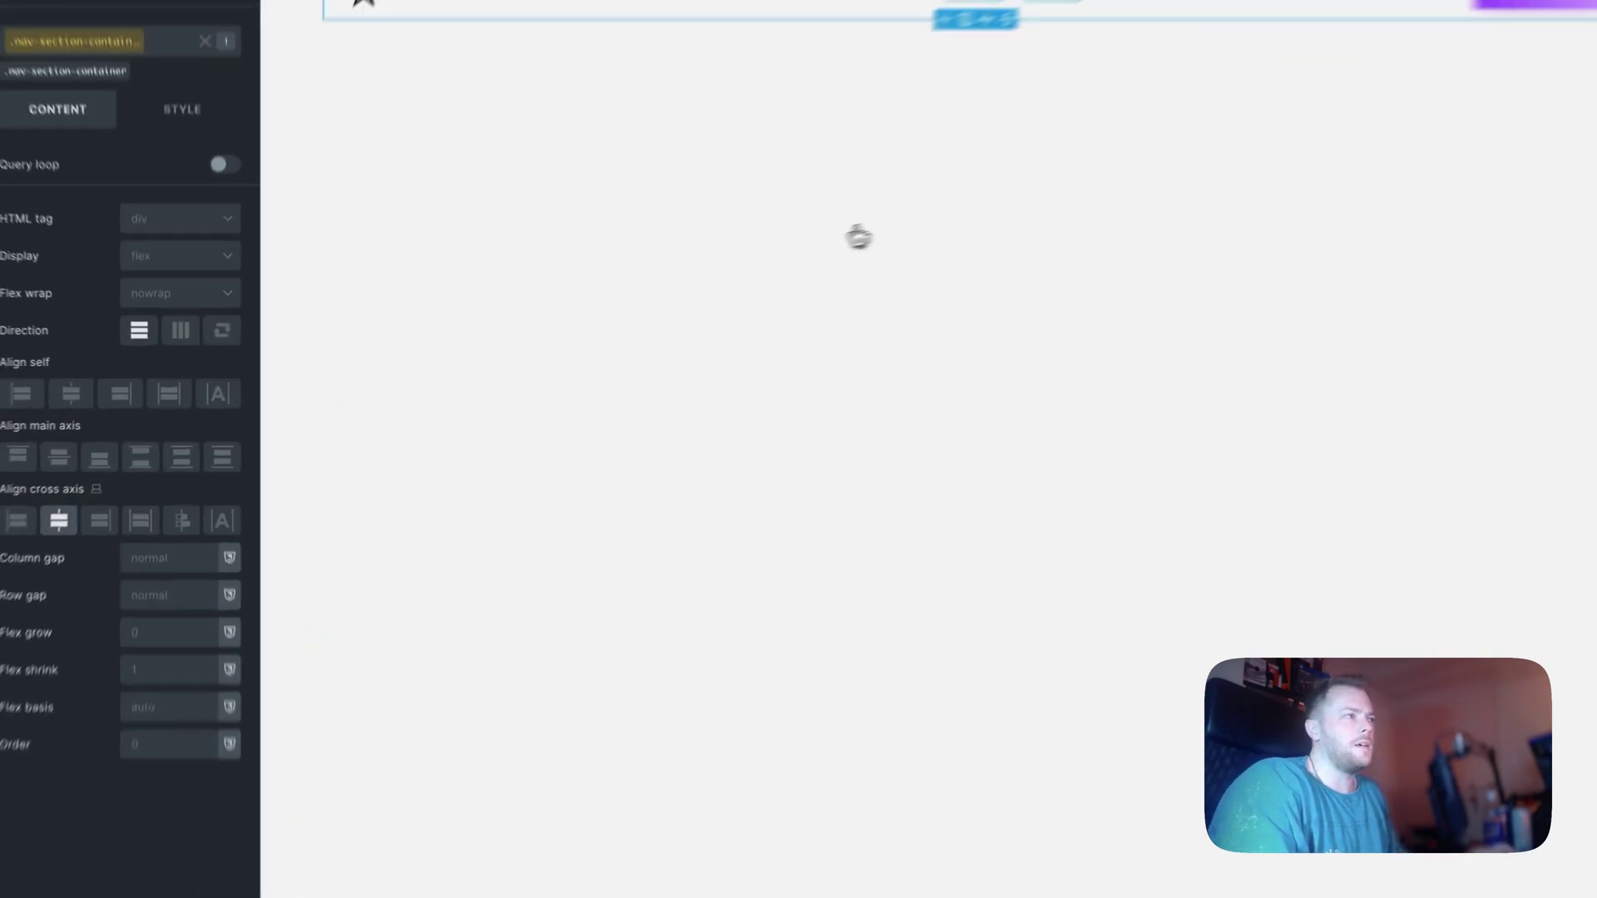
left_click(1529, 40)
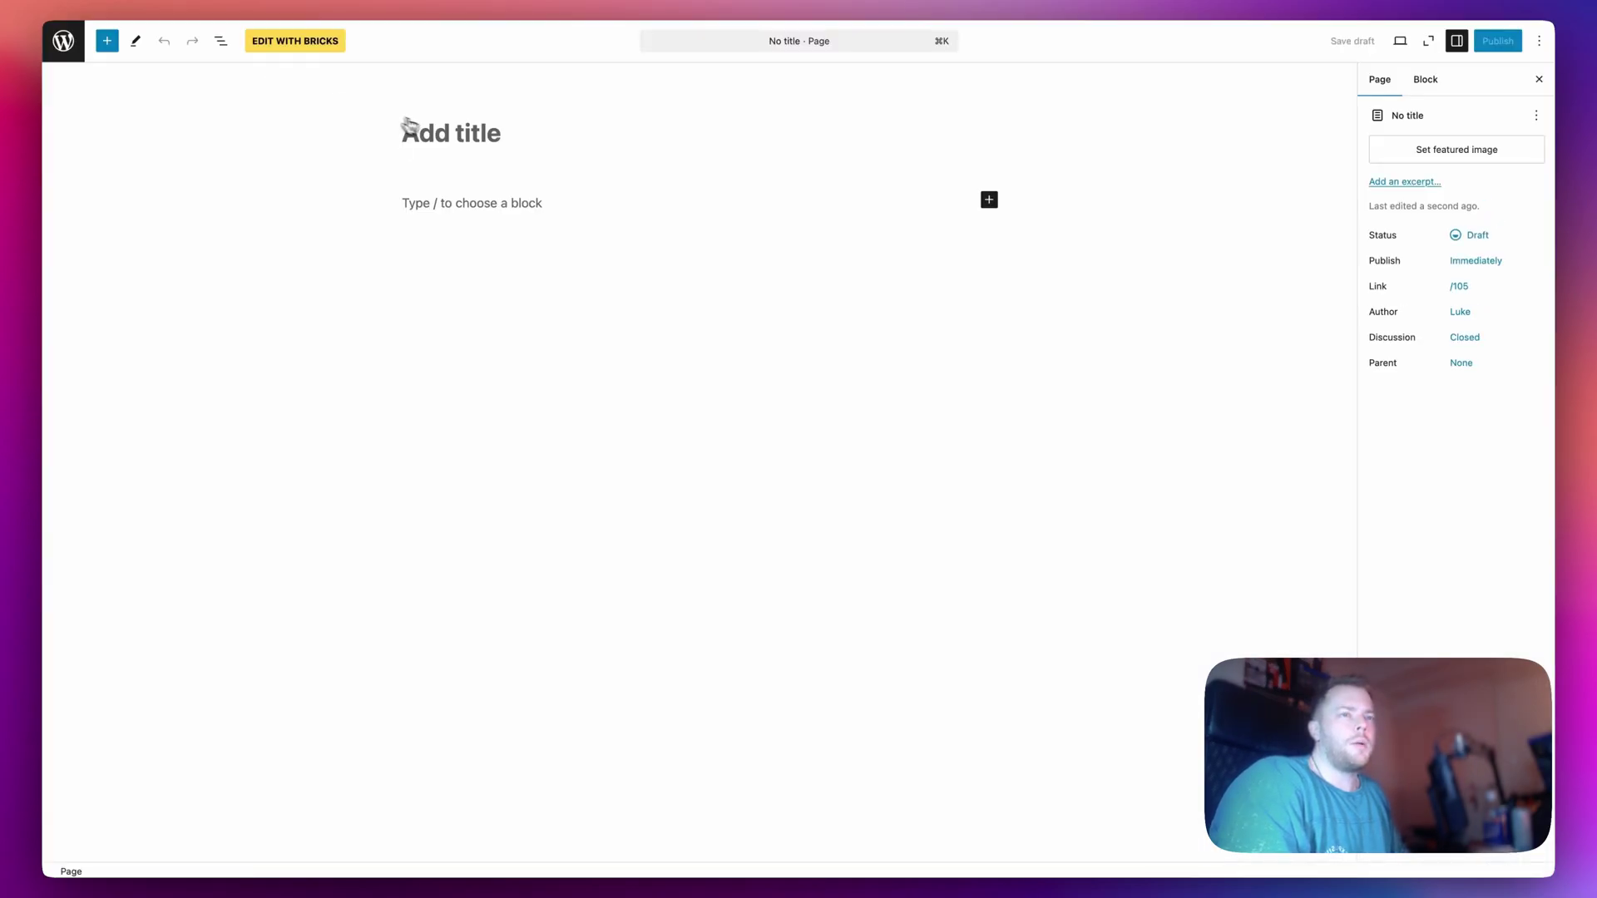
Title the new page 'Header Example Page', publish it, and open it with Bricks.
left_click(444, 130)
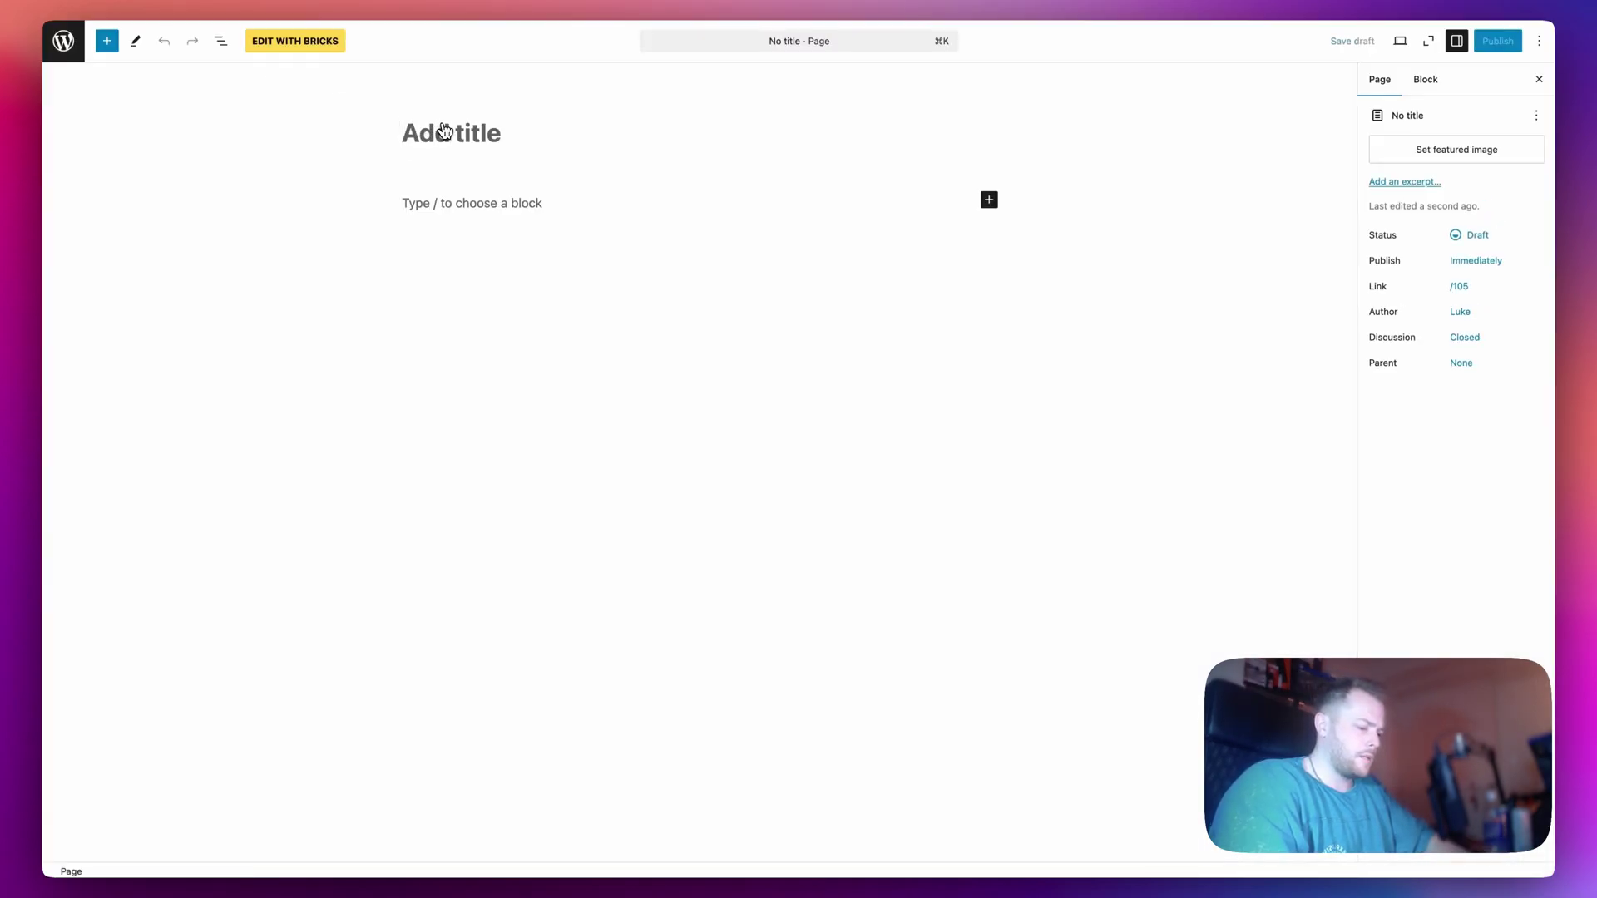
type("Header Example Pa")
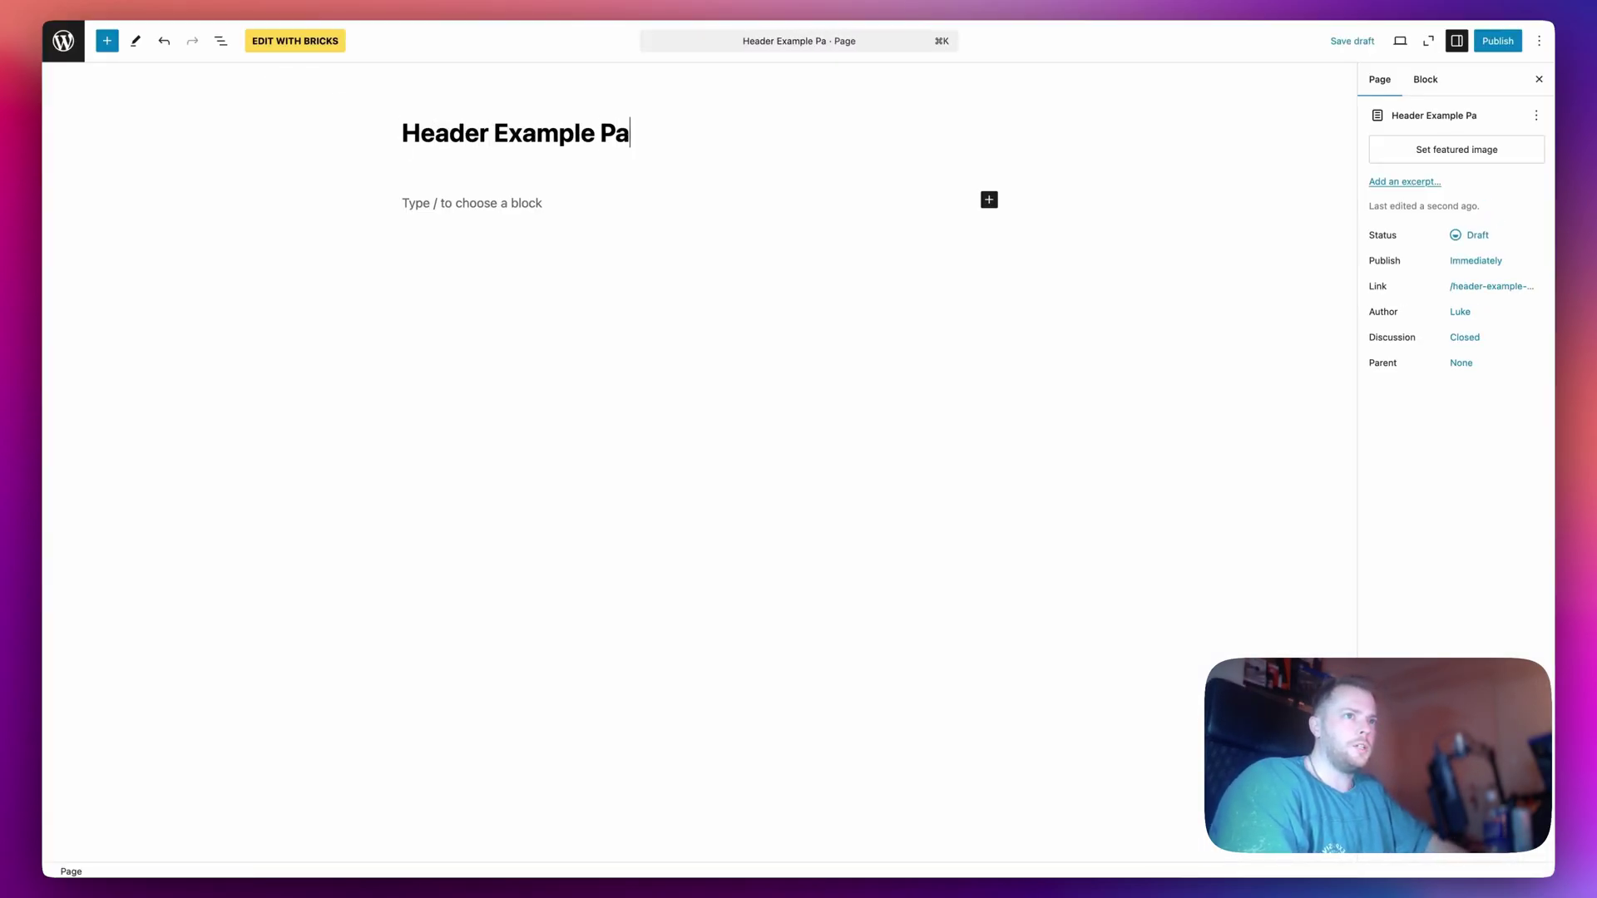
type("ge")
left_click(1497, 40)
left_click(1497, 40)
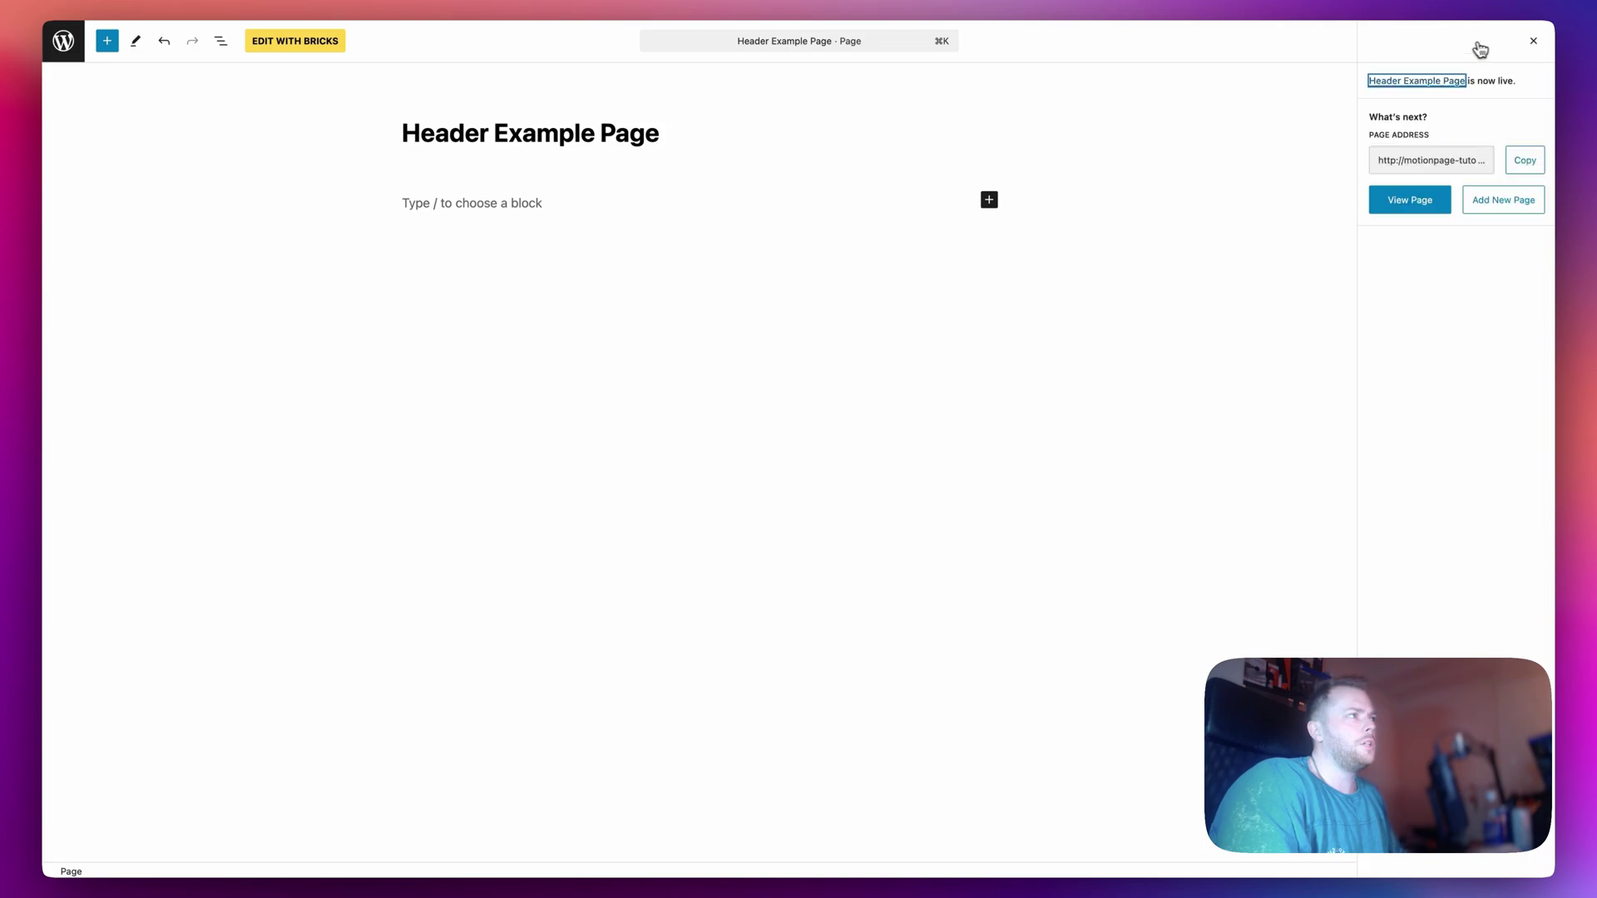
left_click(297, 42)
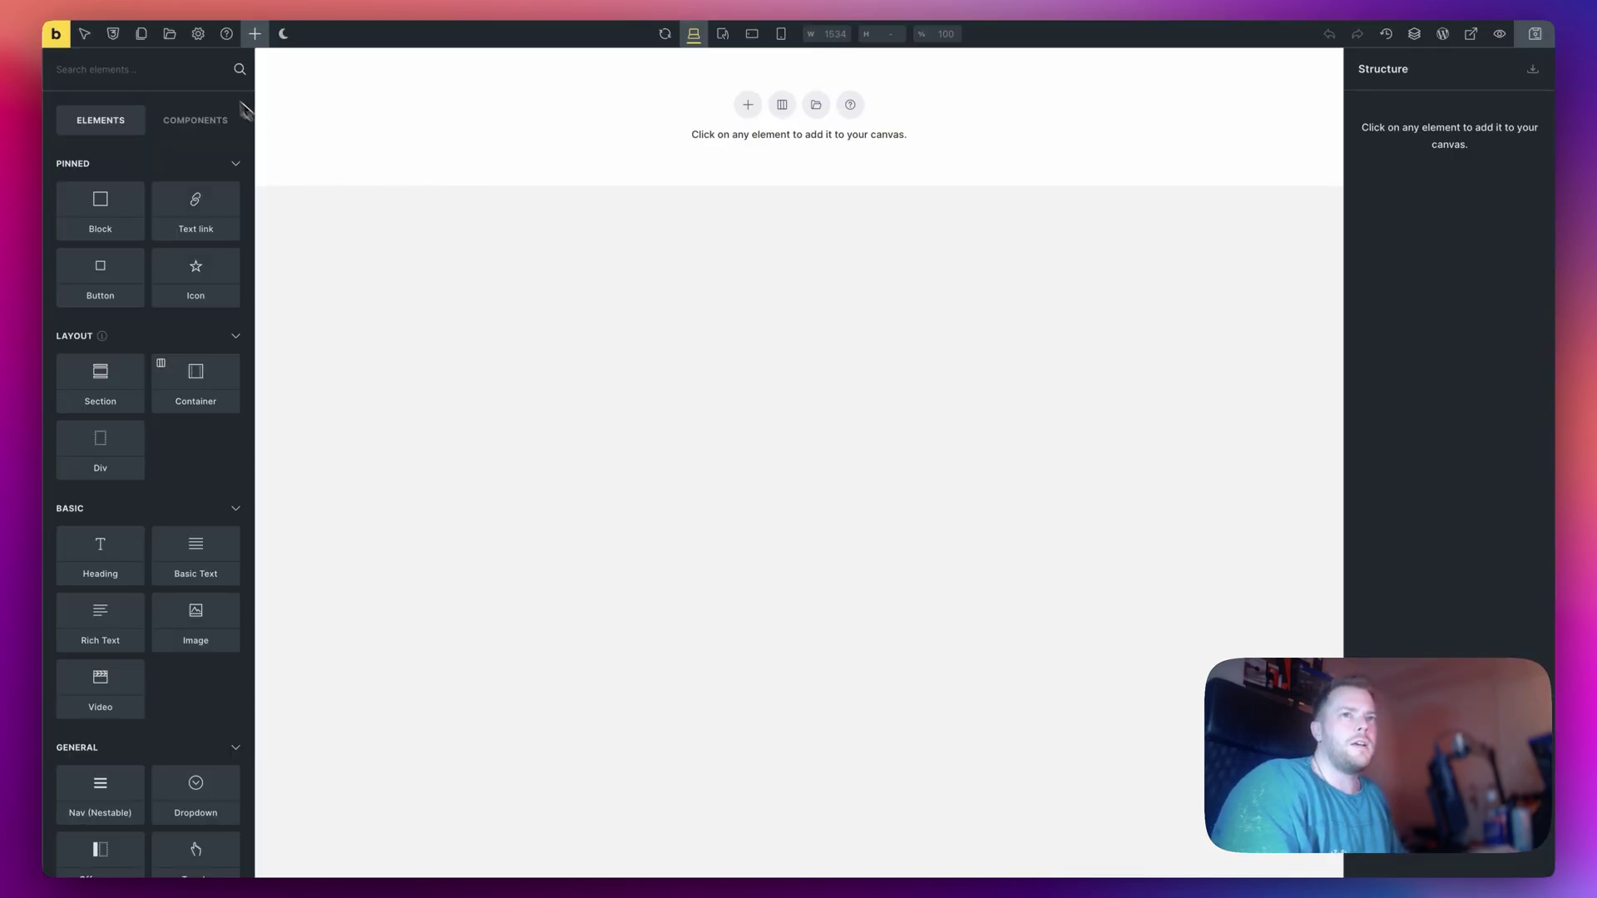
Switch the template library to Violet with image import and insert Content 16.
left_click(170, 36)
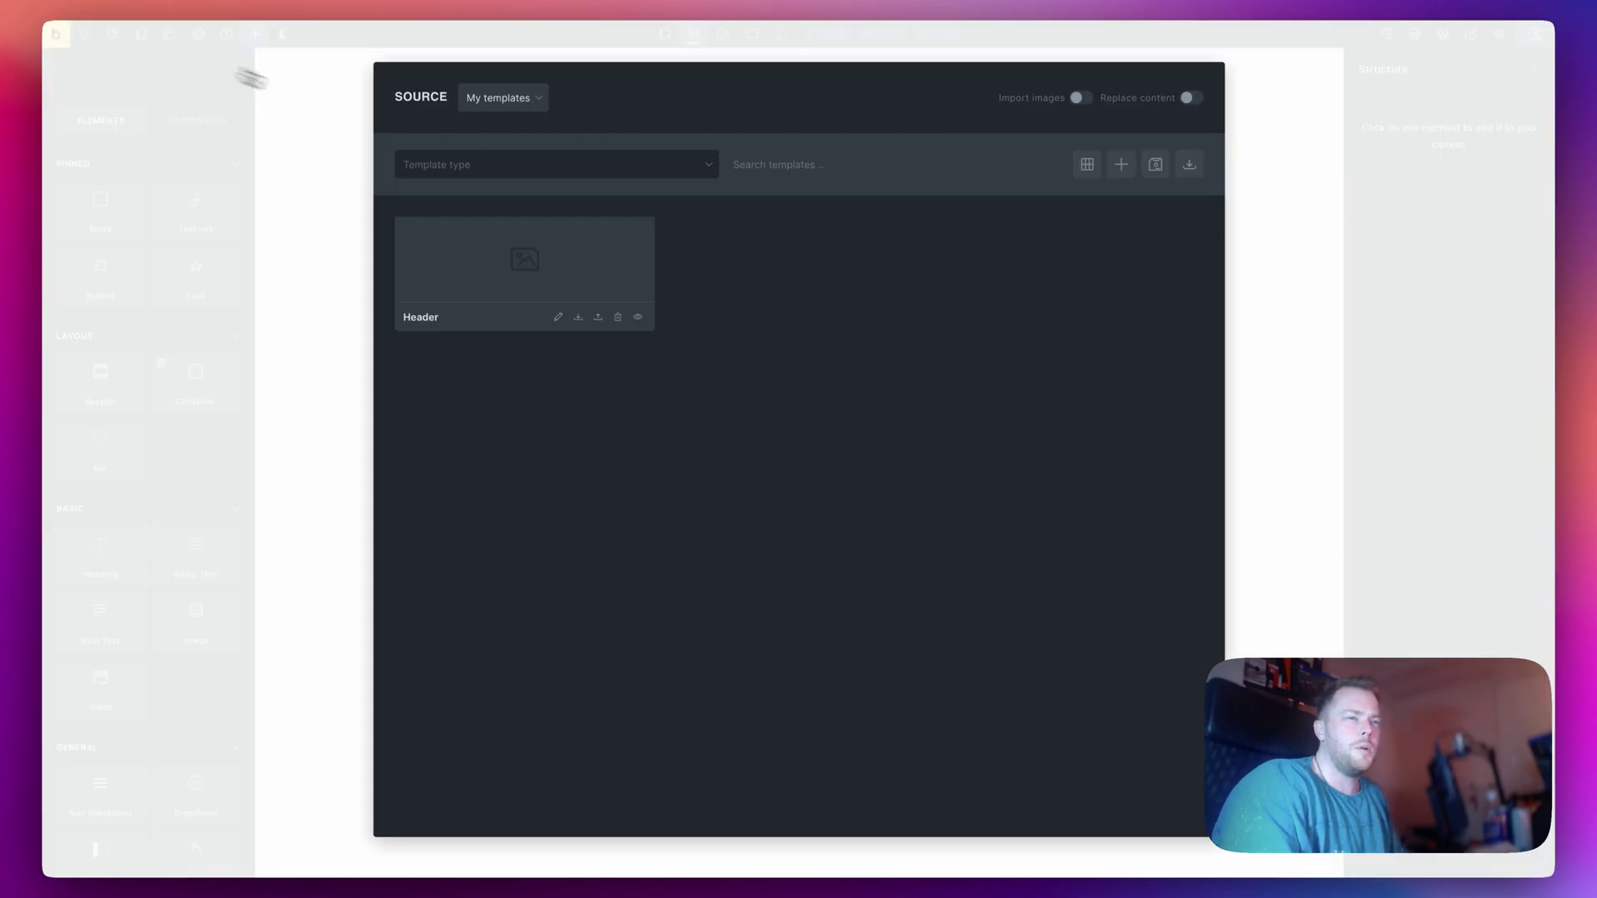
left_click(490, 99)
left_click(496, 185)
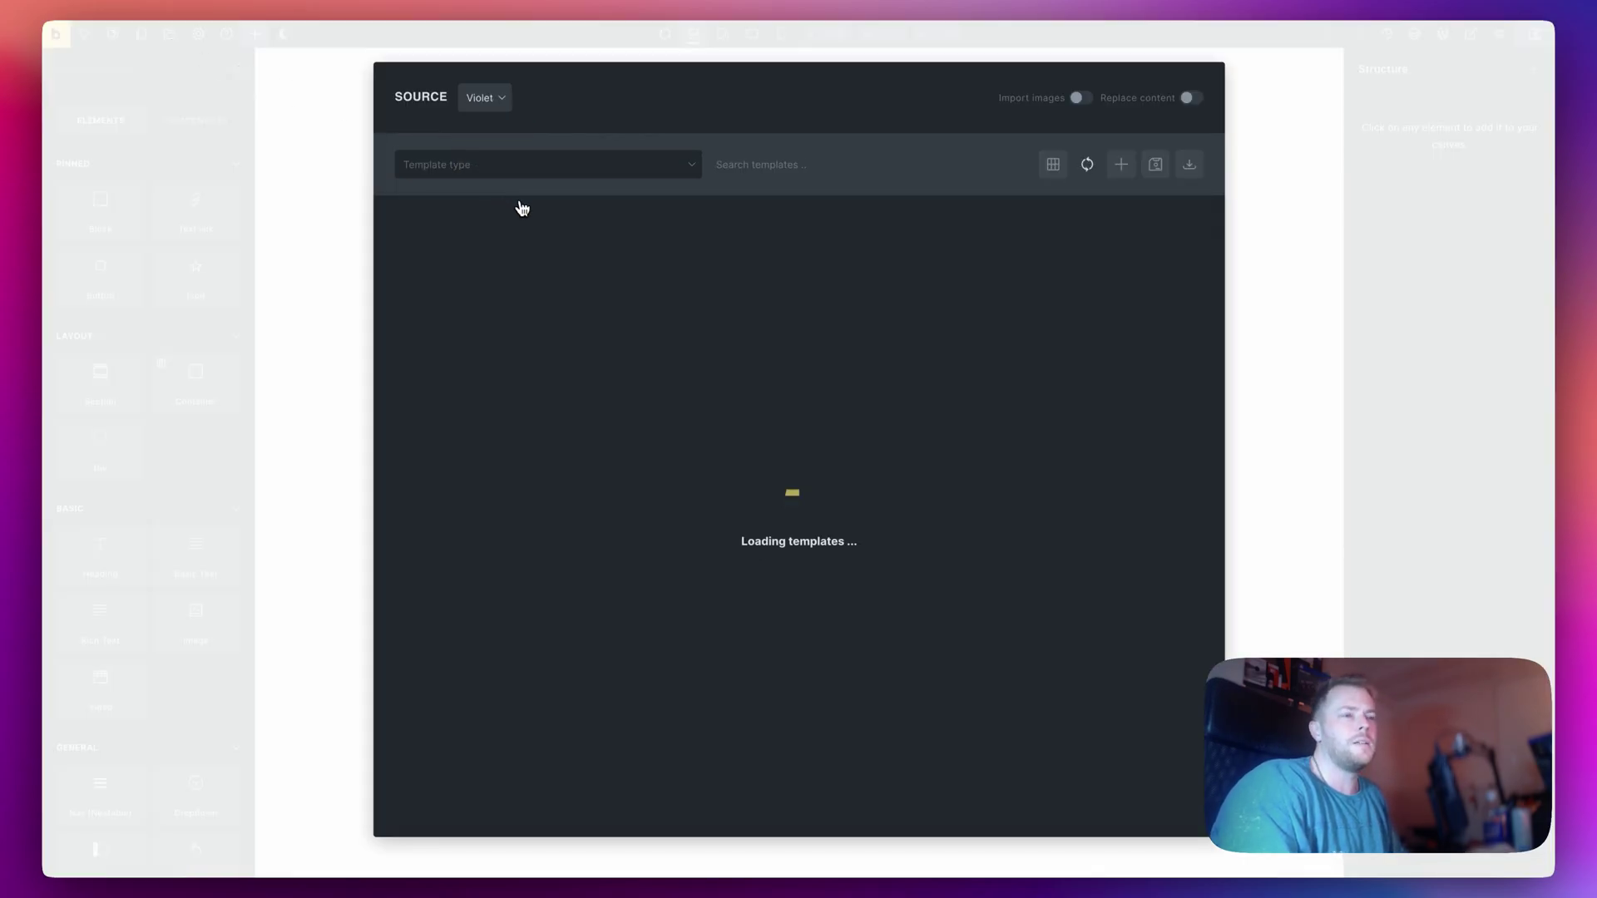
left_click(1083, 99)
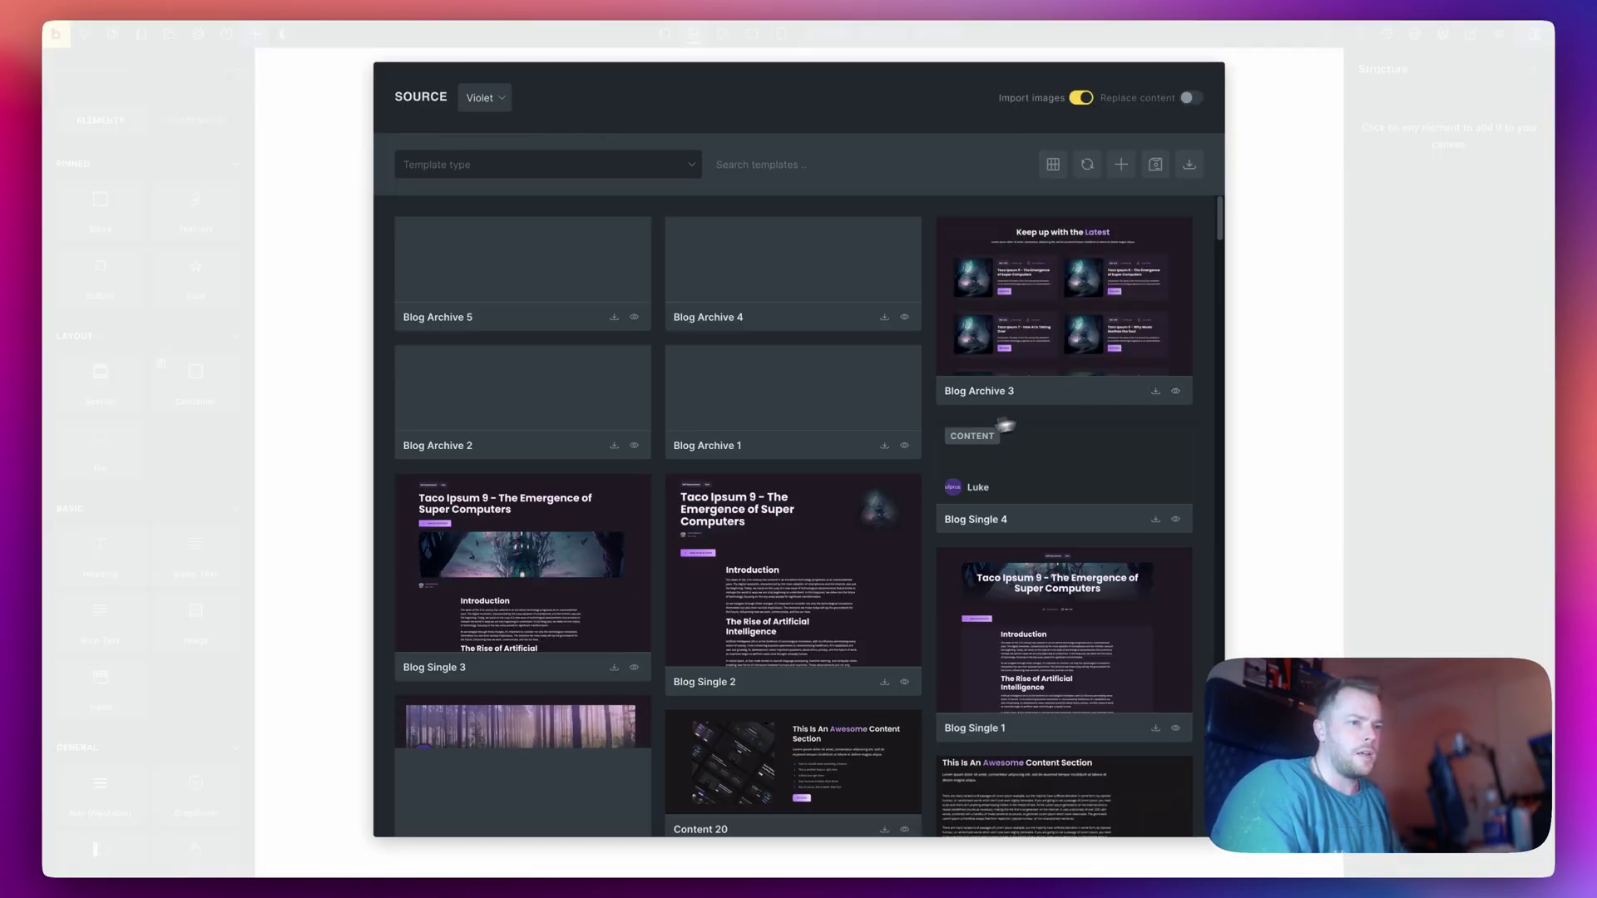
scroll(920, 442, "down", 10)
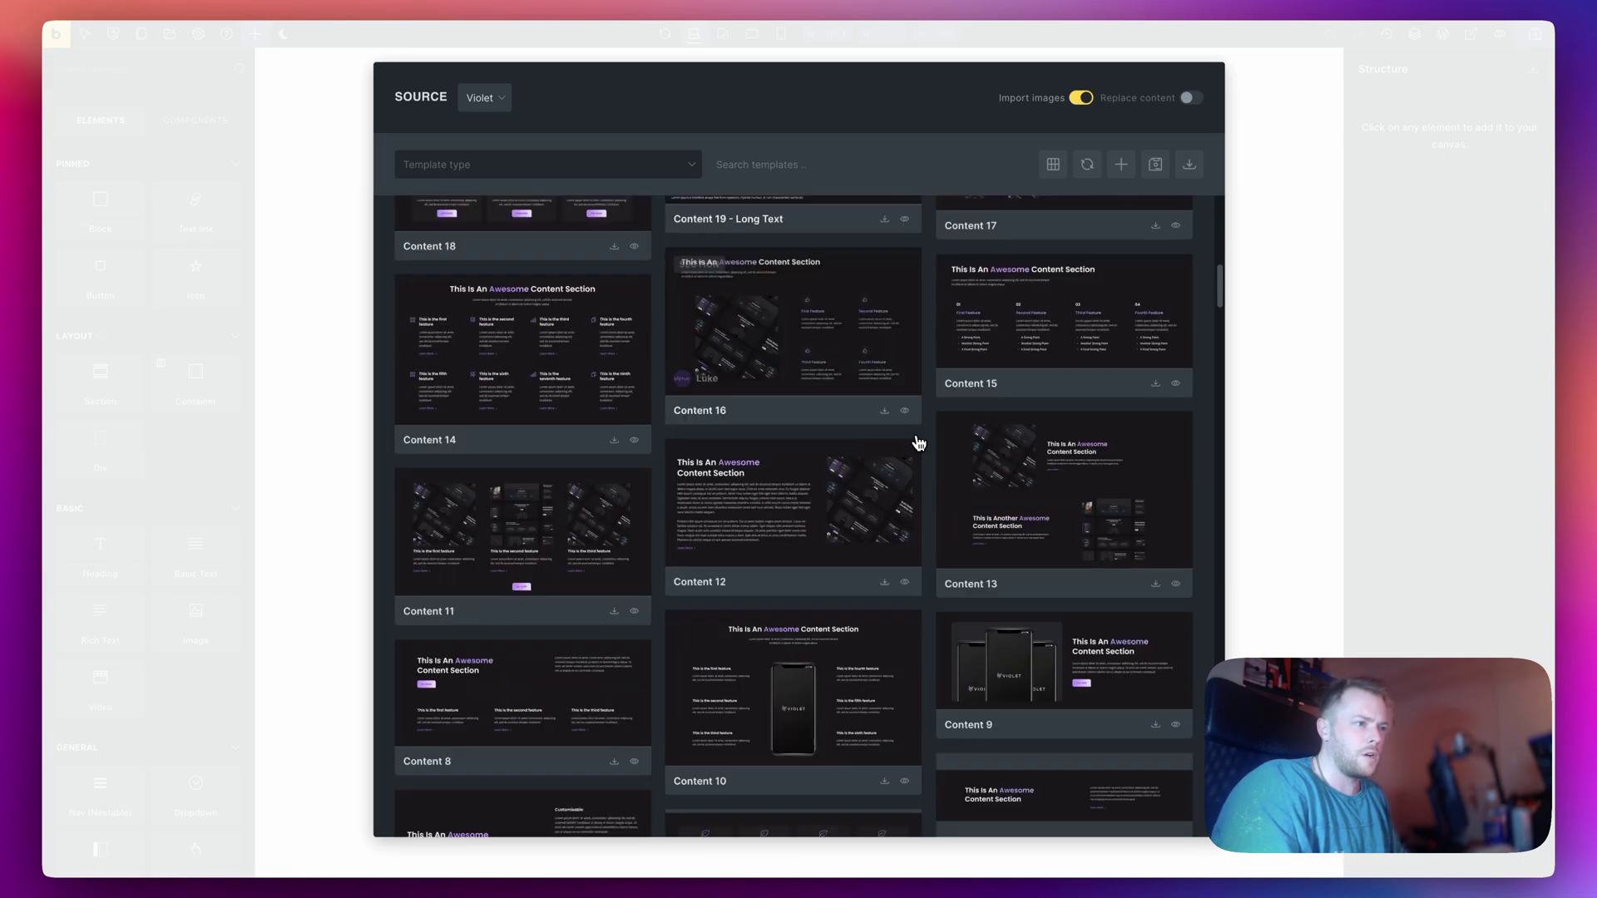
left_click(919, 442)
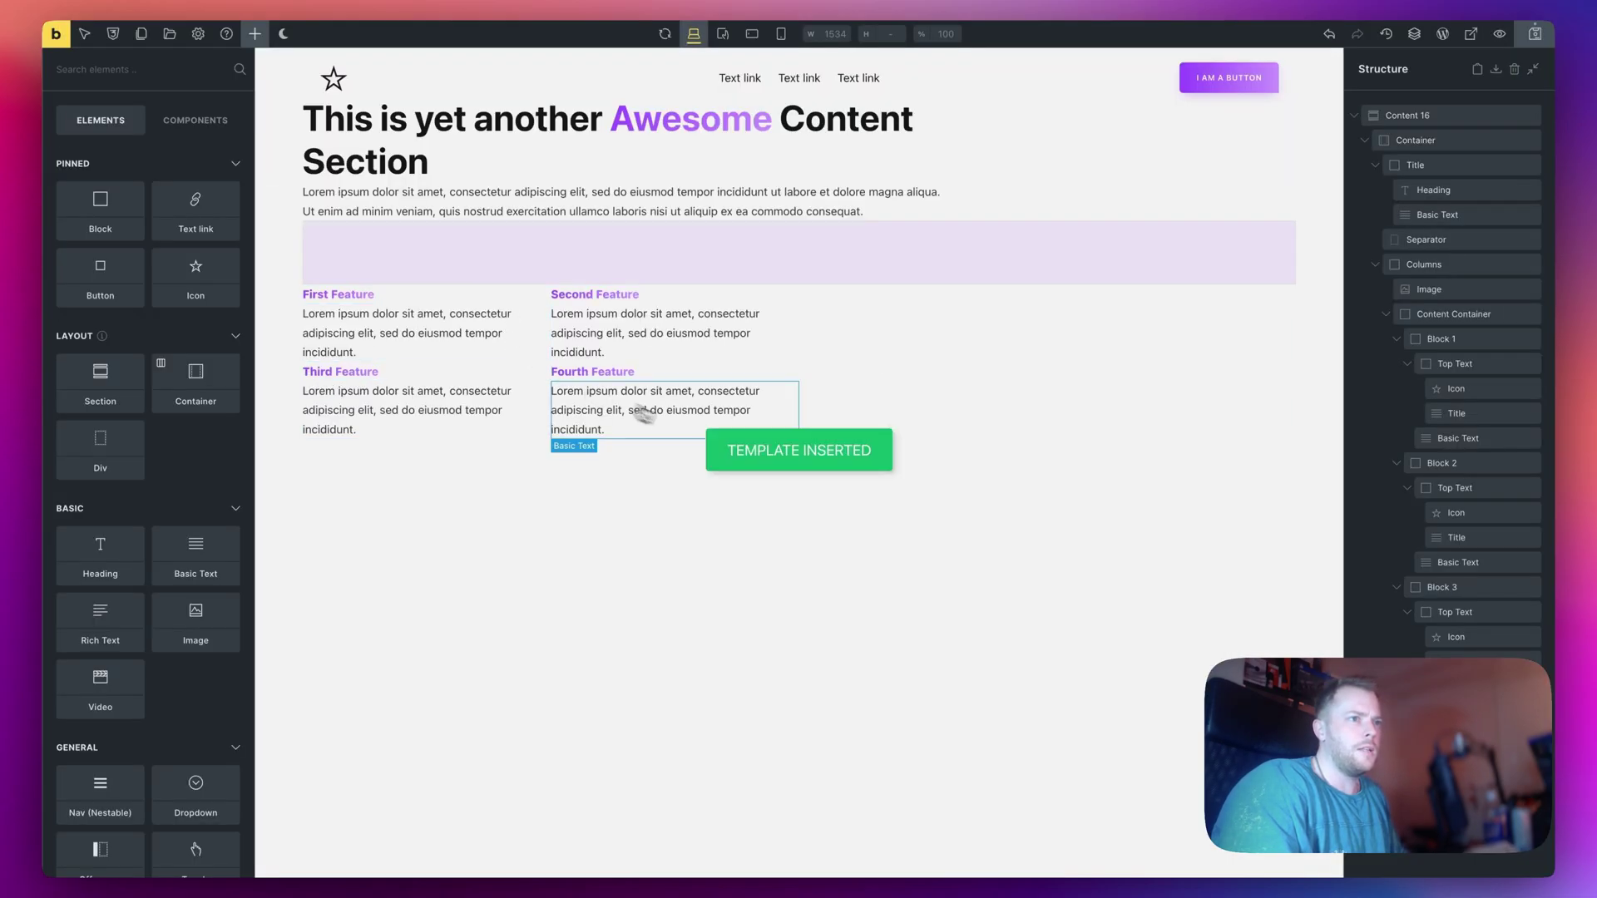
left_click(1354, 117)
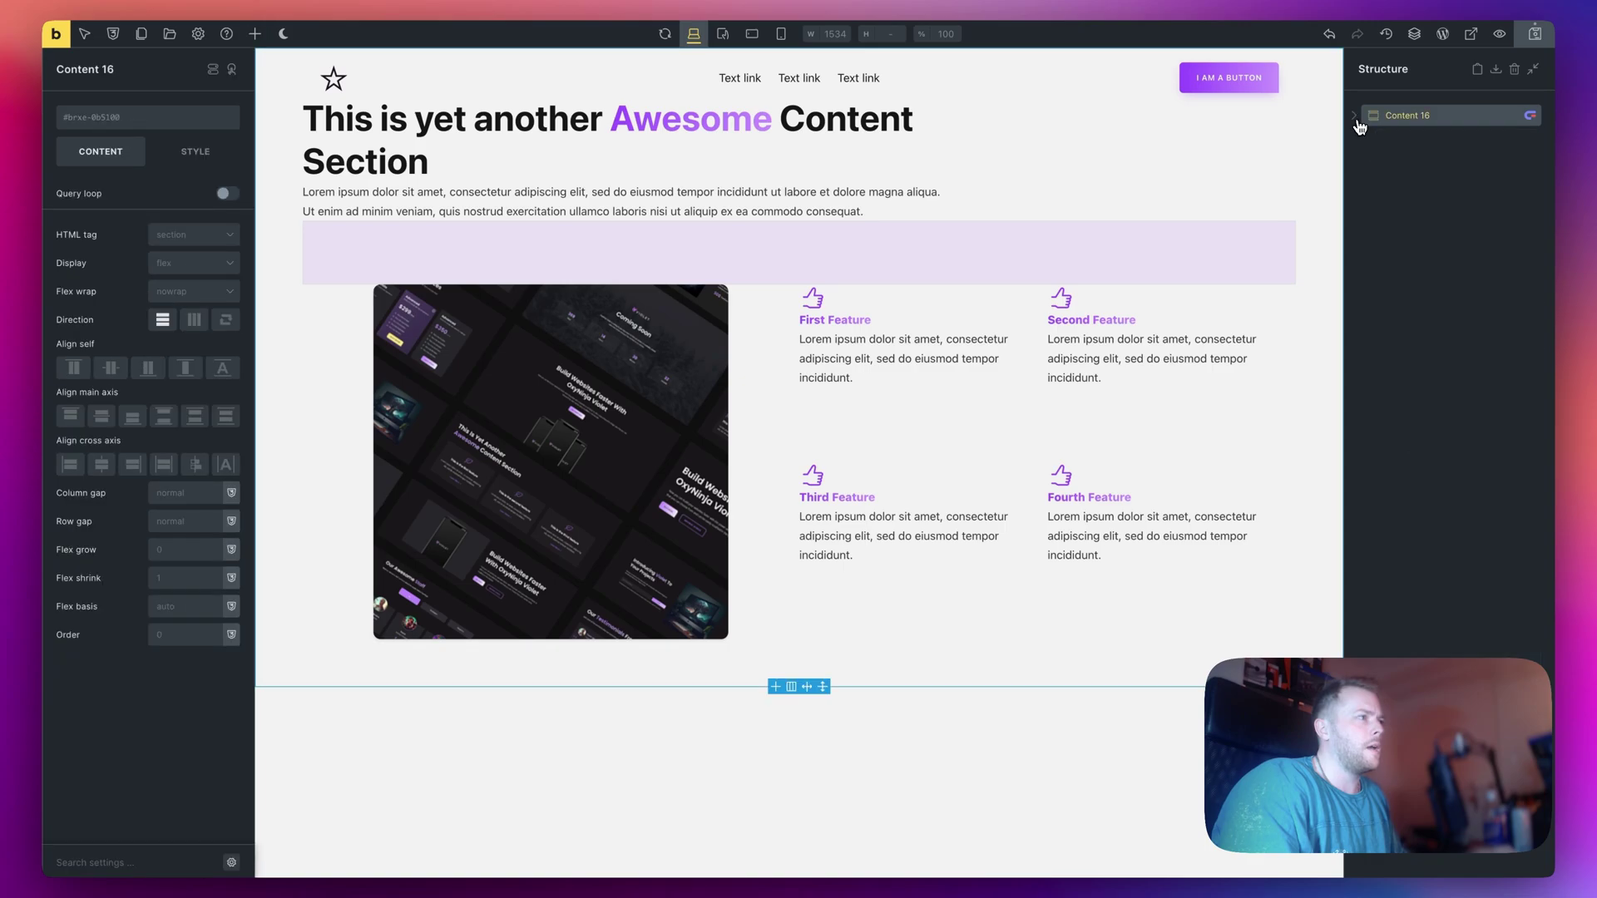
Insert Content 10 and People 6 - Community Tiny Pics, then sign all unsigned code.
left_click(168, 33)
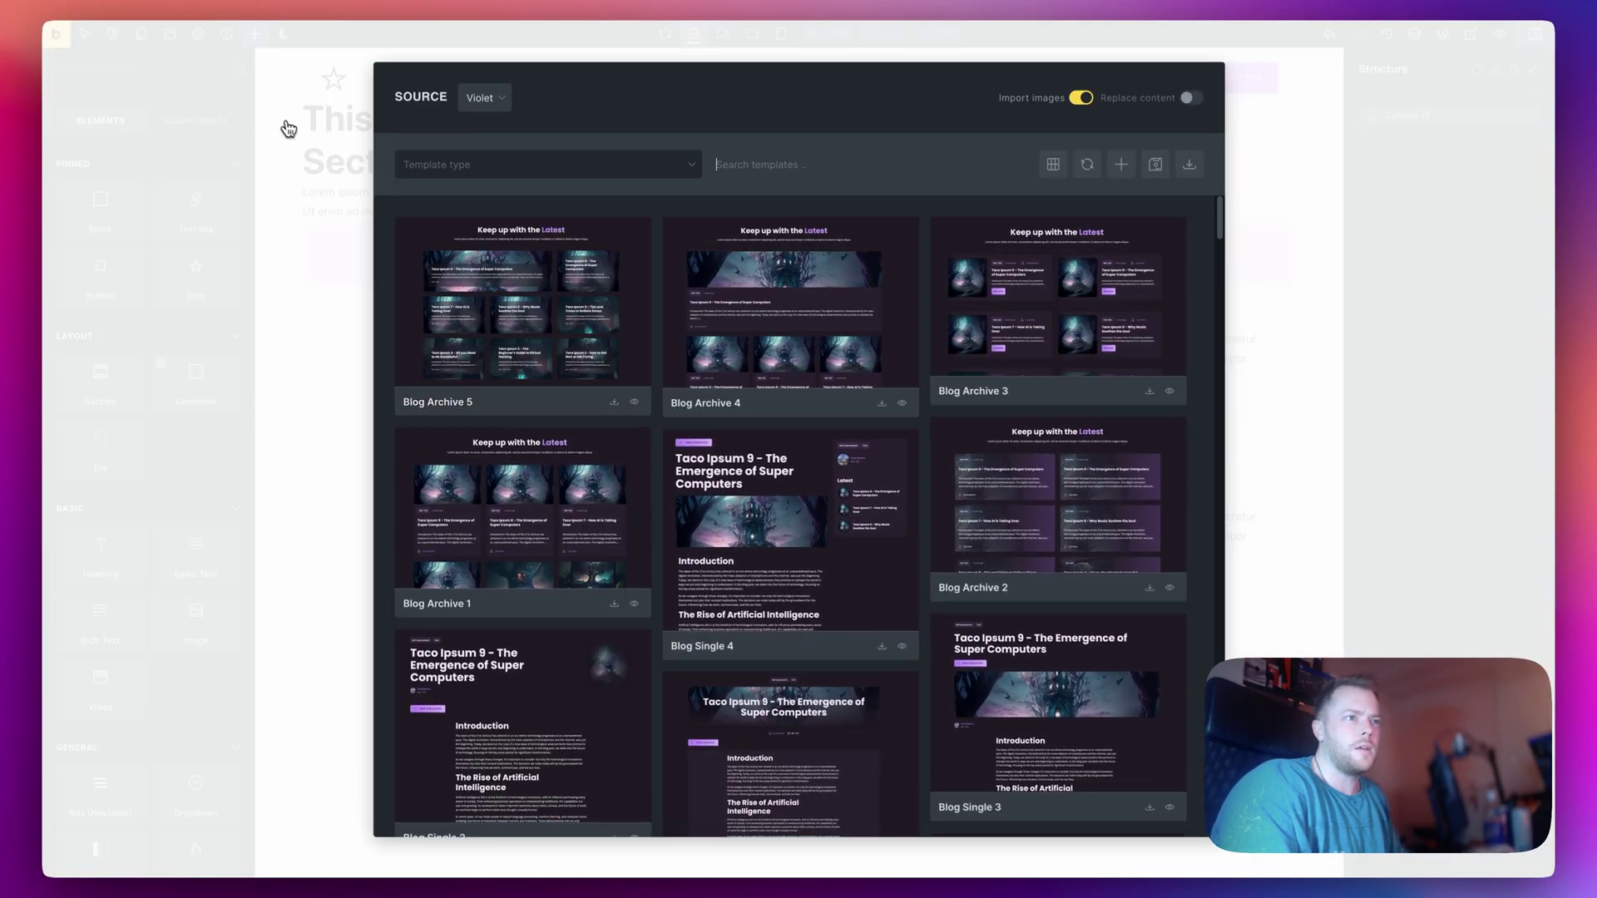
scroll(879, 602, "down", 10)
left_click(884, 597)
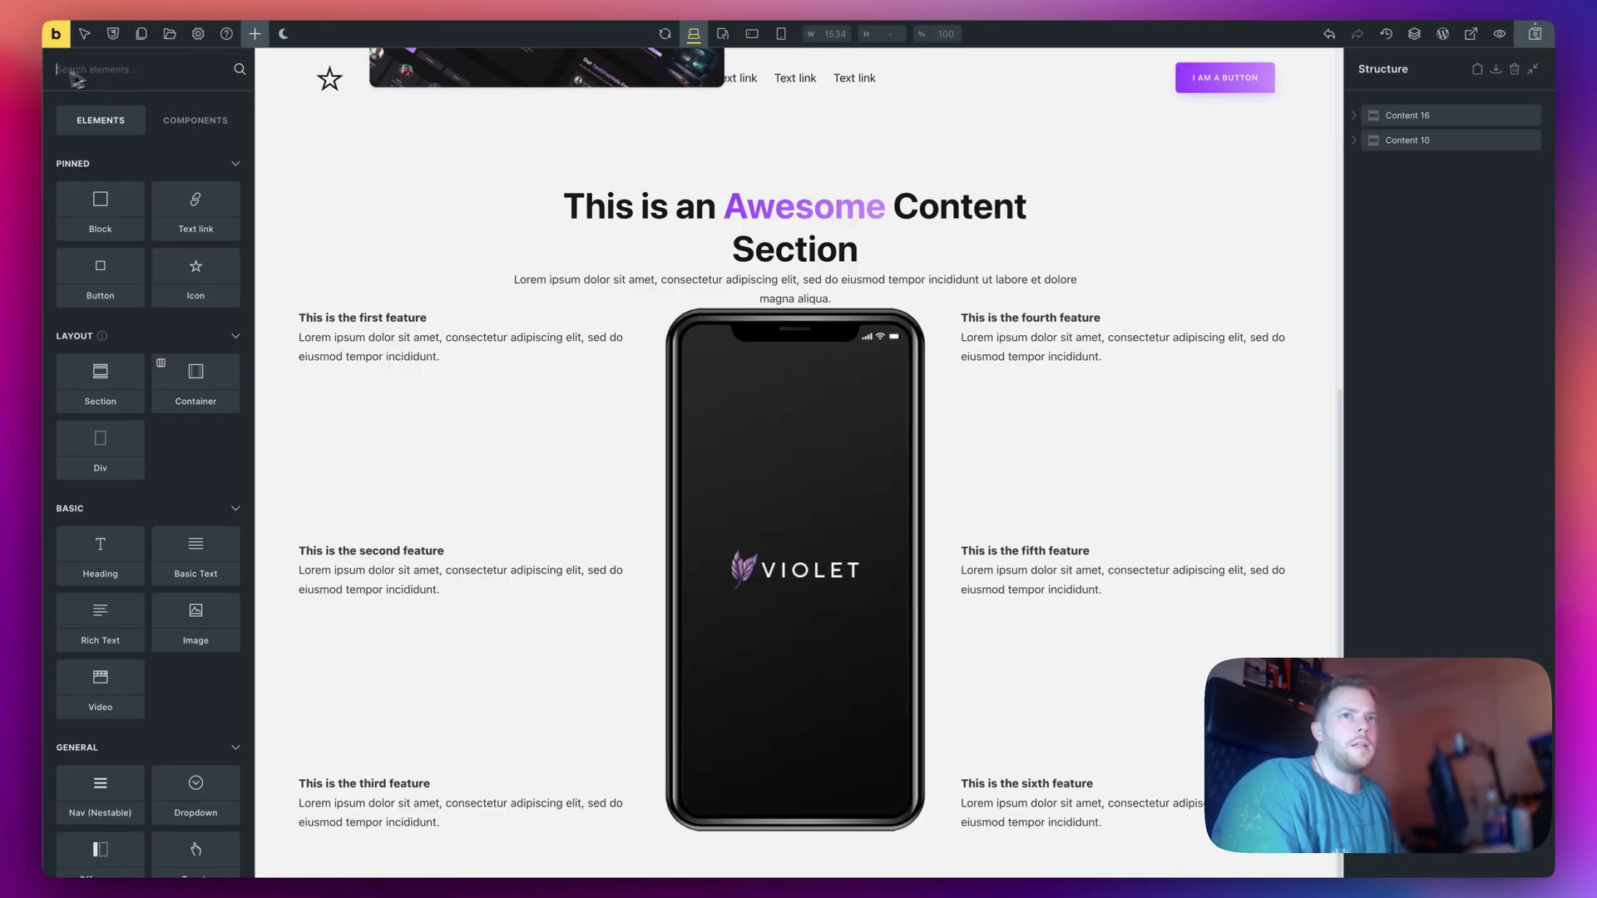
left_click(180, 46)
scroll(799, 499, "down", 10)
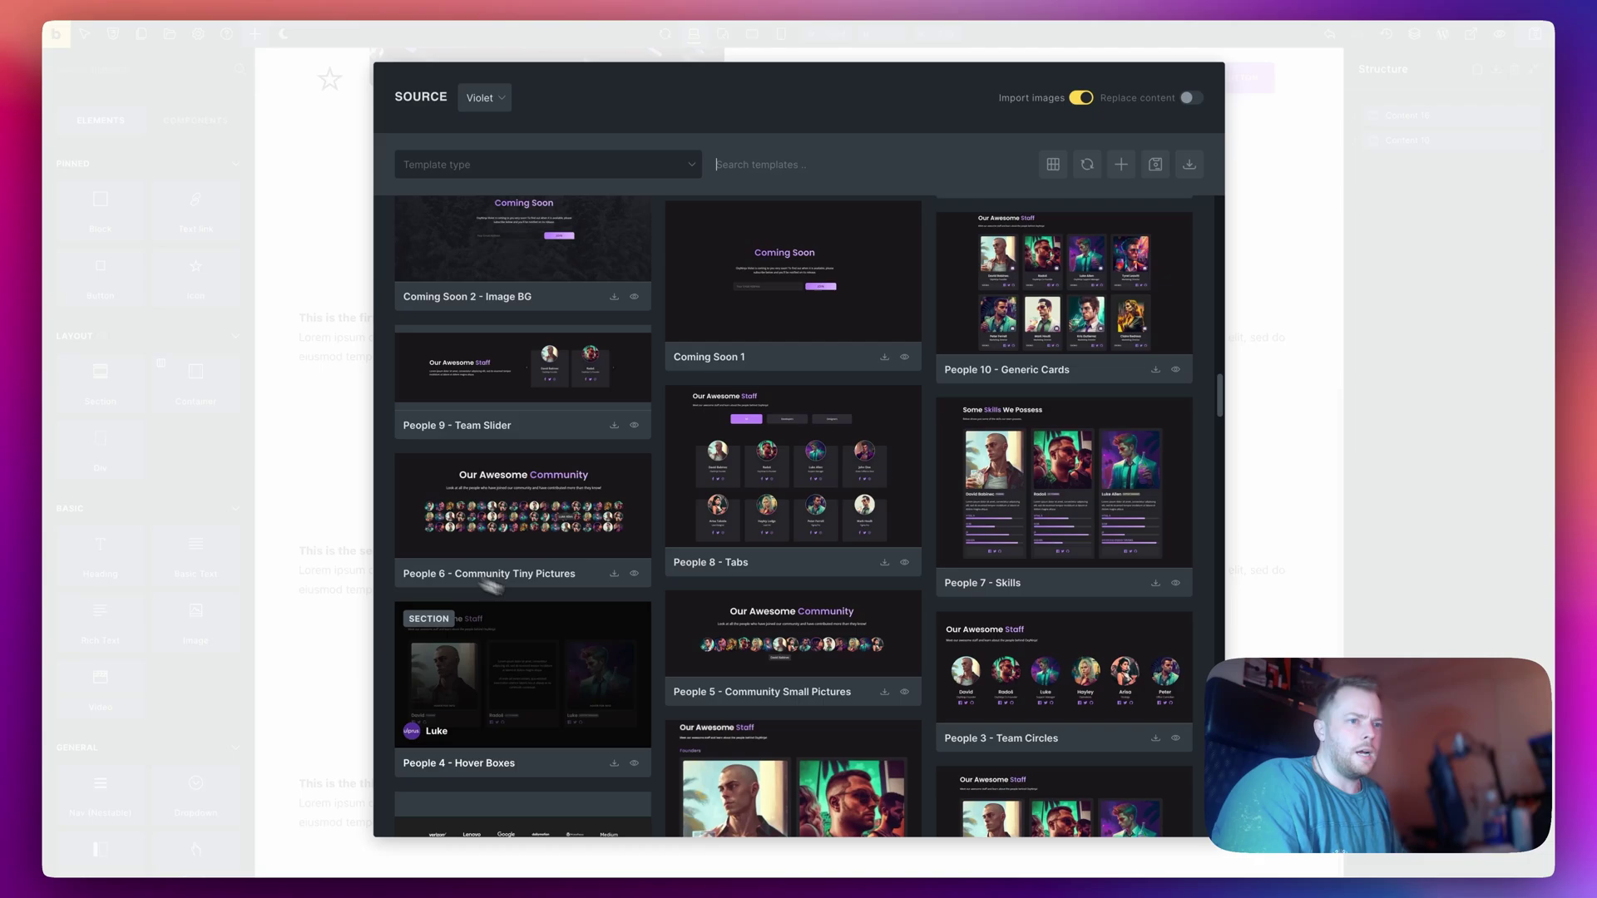
left_click(618, 573)
scroll(606, 579, "down", 3)
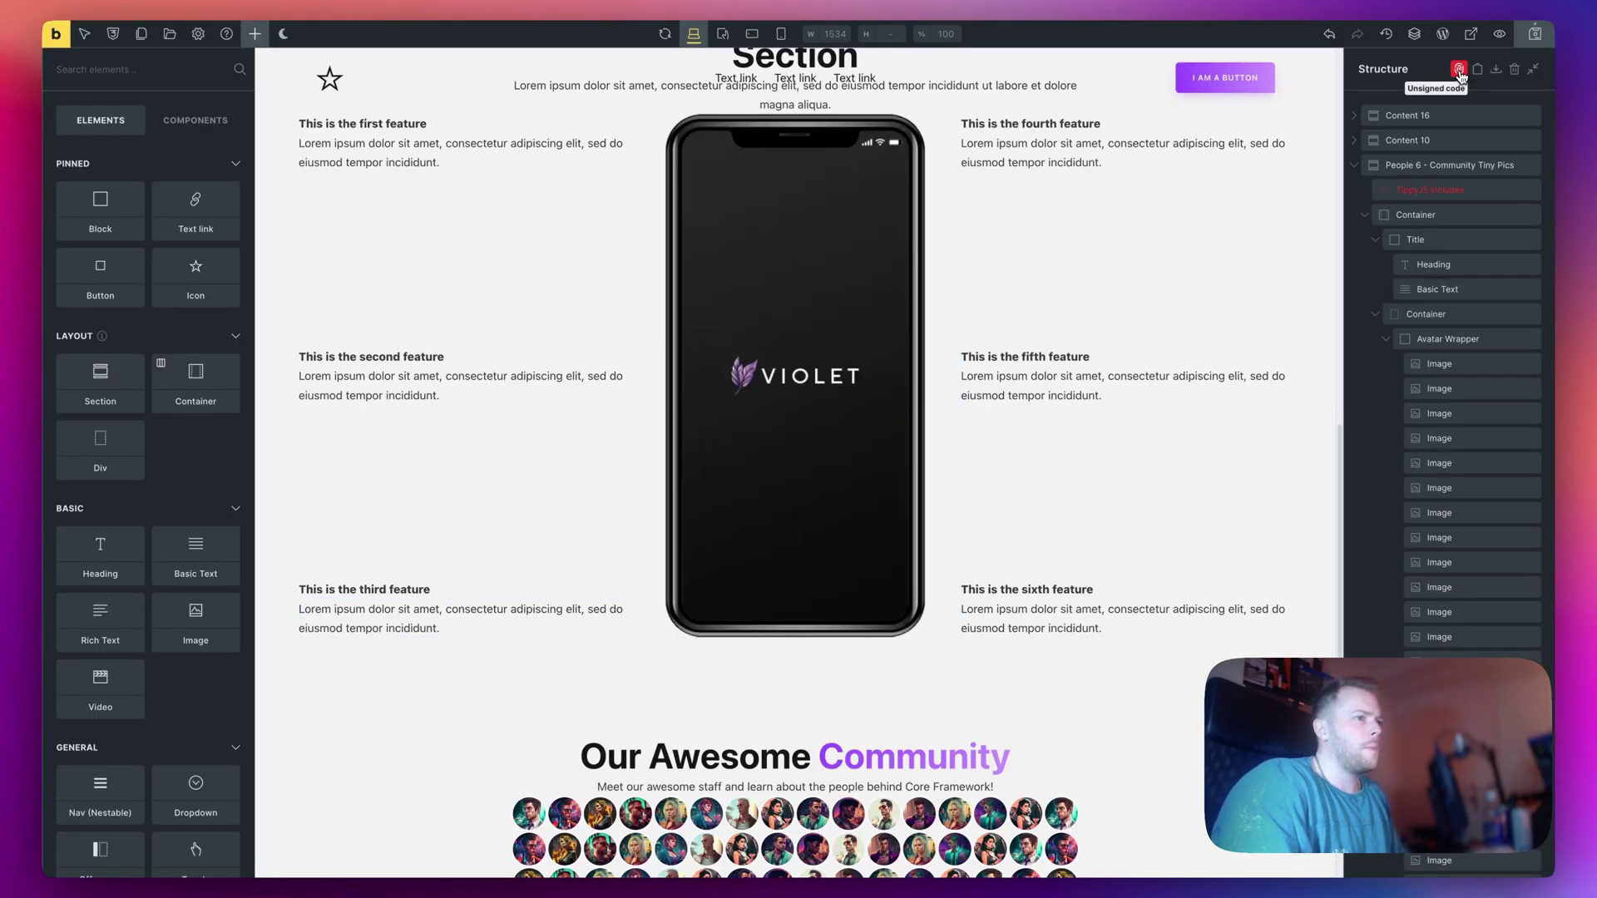
left_click(1458, 70)
left_click(1165, 97)
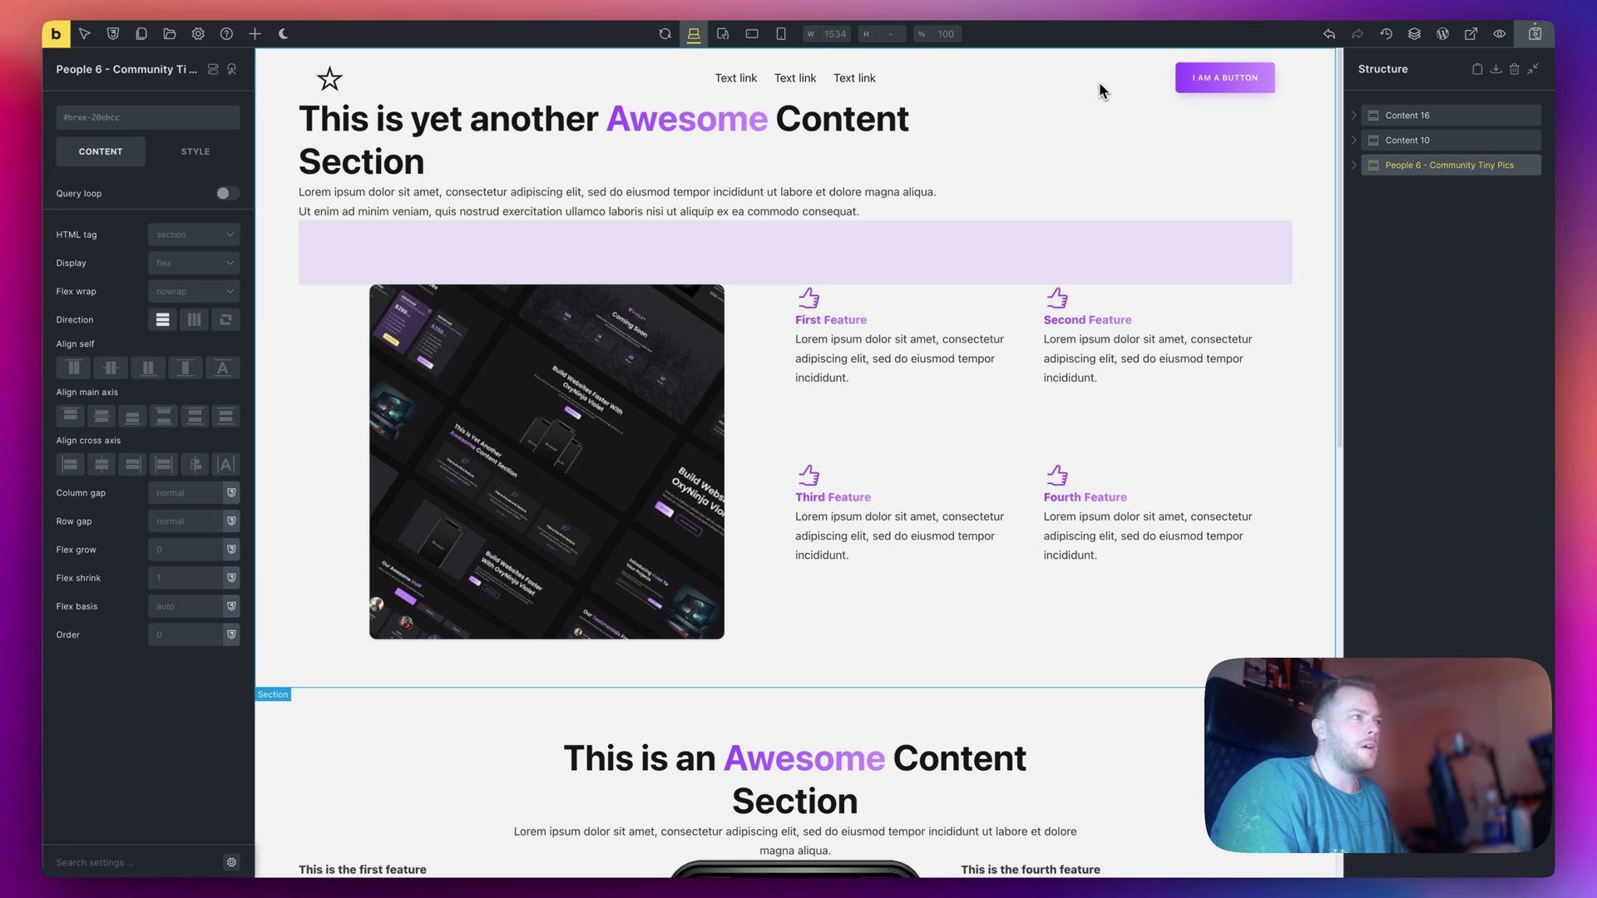
Pad the Content 16 section with a spacing variable and preview the page live.
double_click(1424, 117)
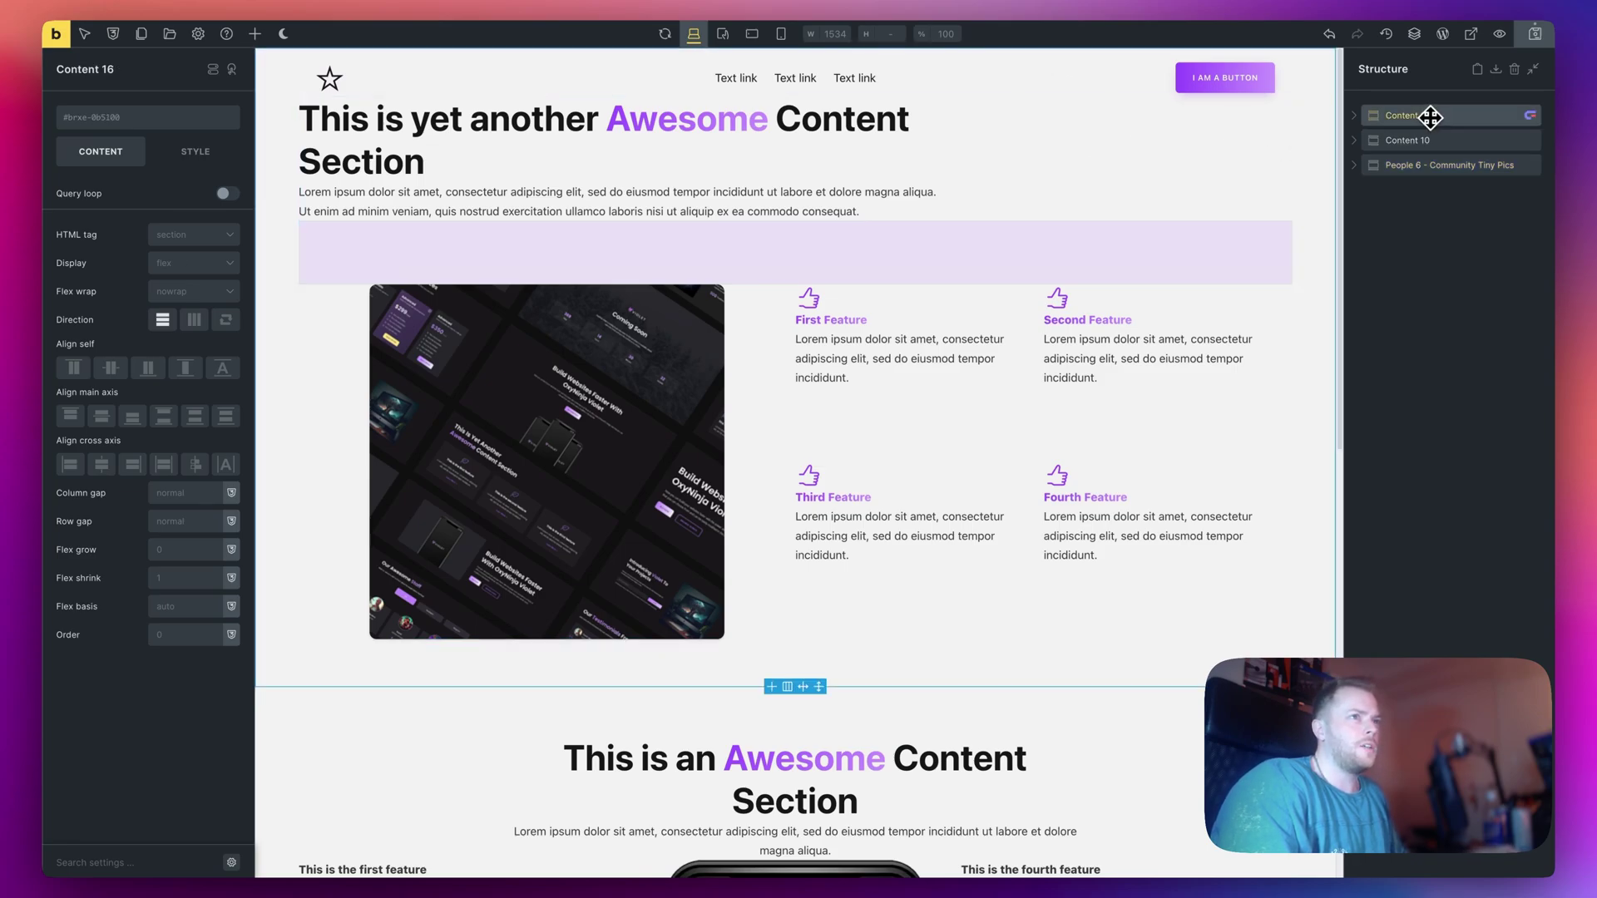
left_click(186, 165)
left_click(221, 357)
left_click(302, 463)
left_click(1497, 304)
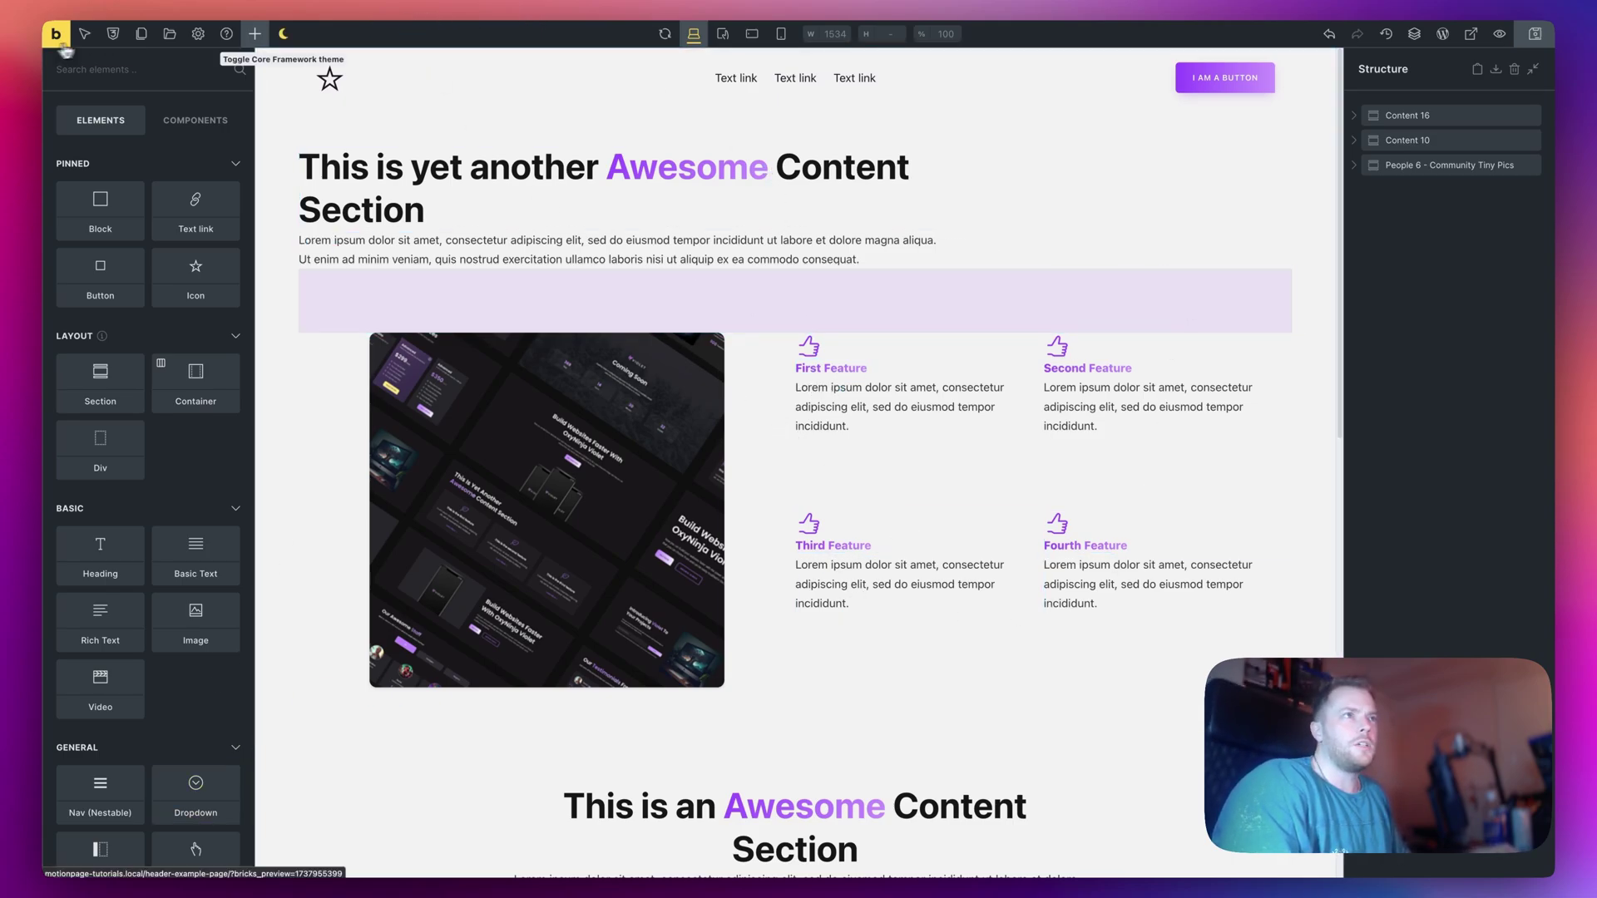
left_click(282, 58)
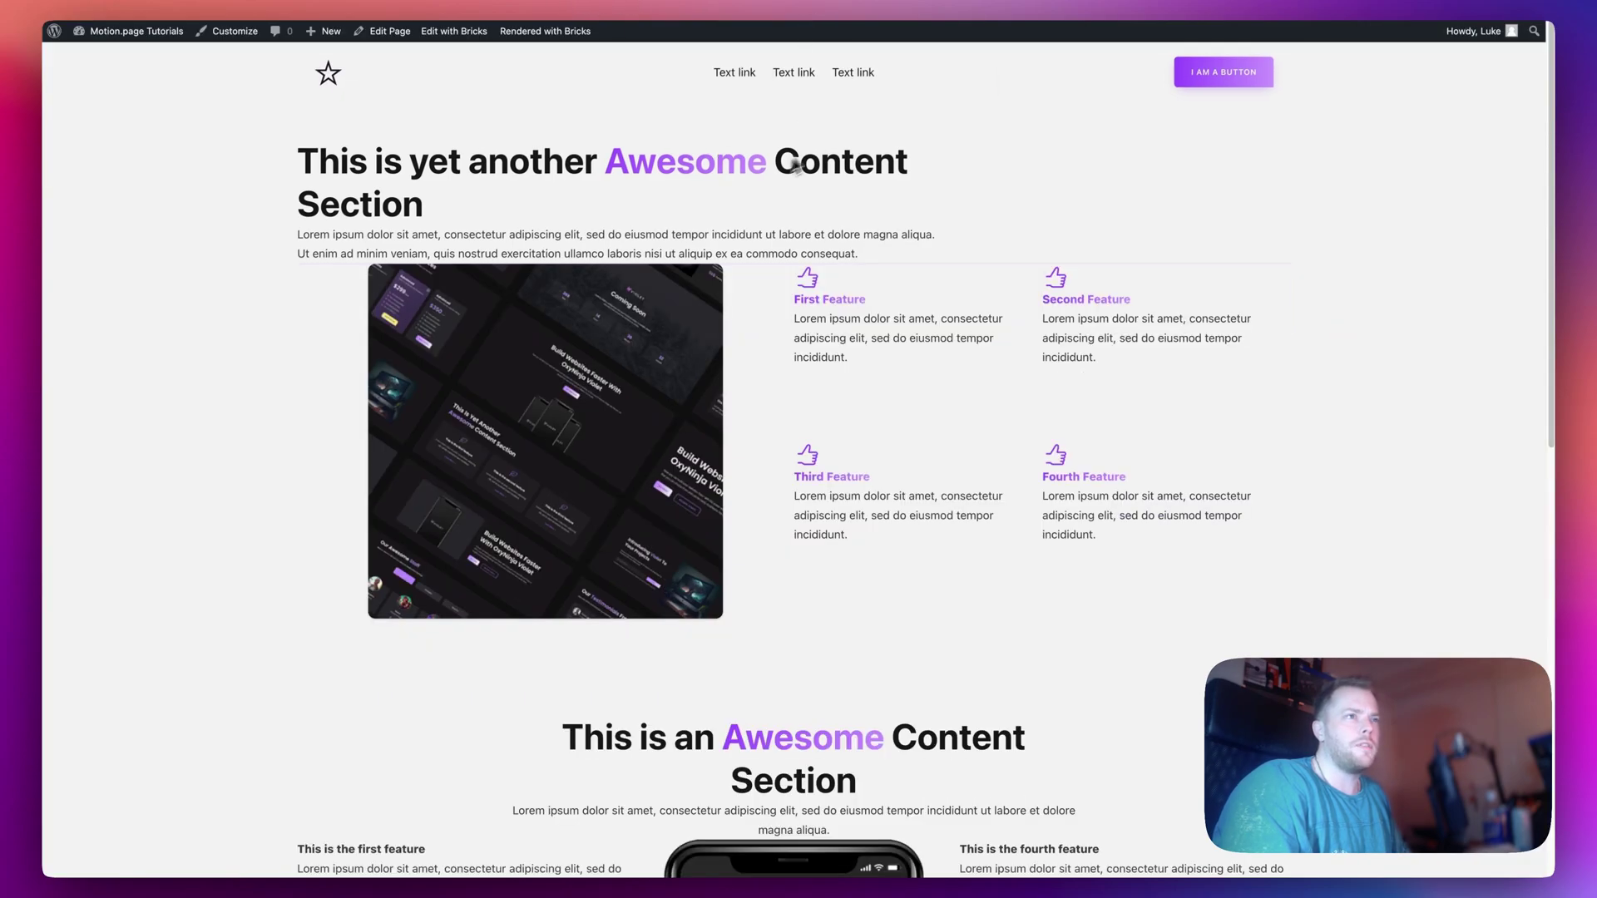
key("super+bracketleft")
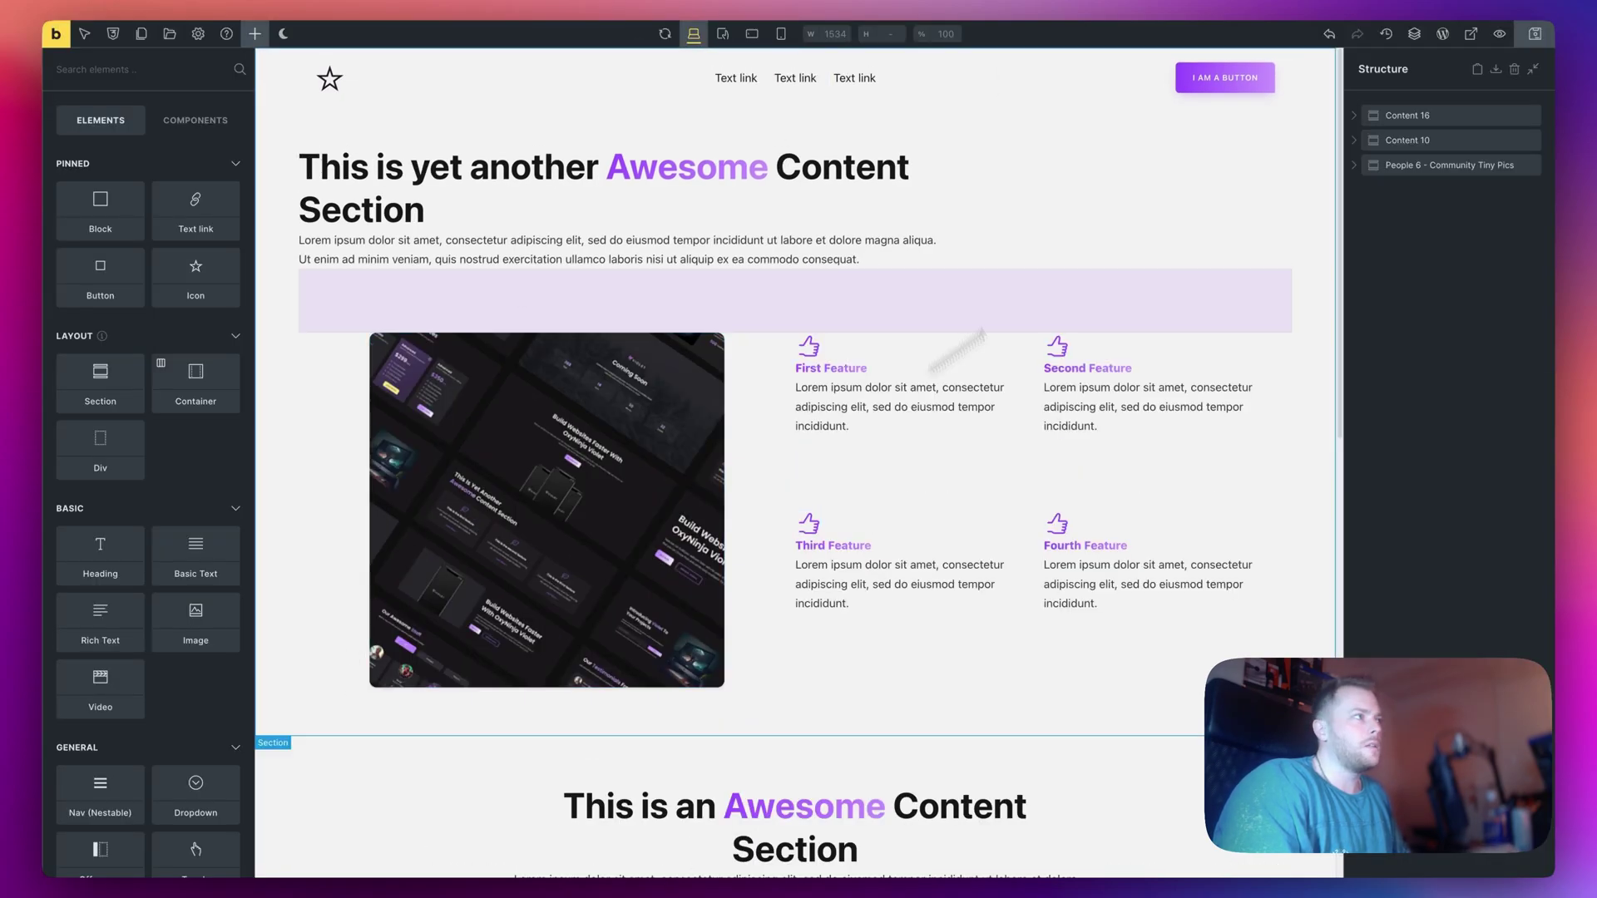
left_click(1442, 35)
left_click(83, 426)
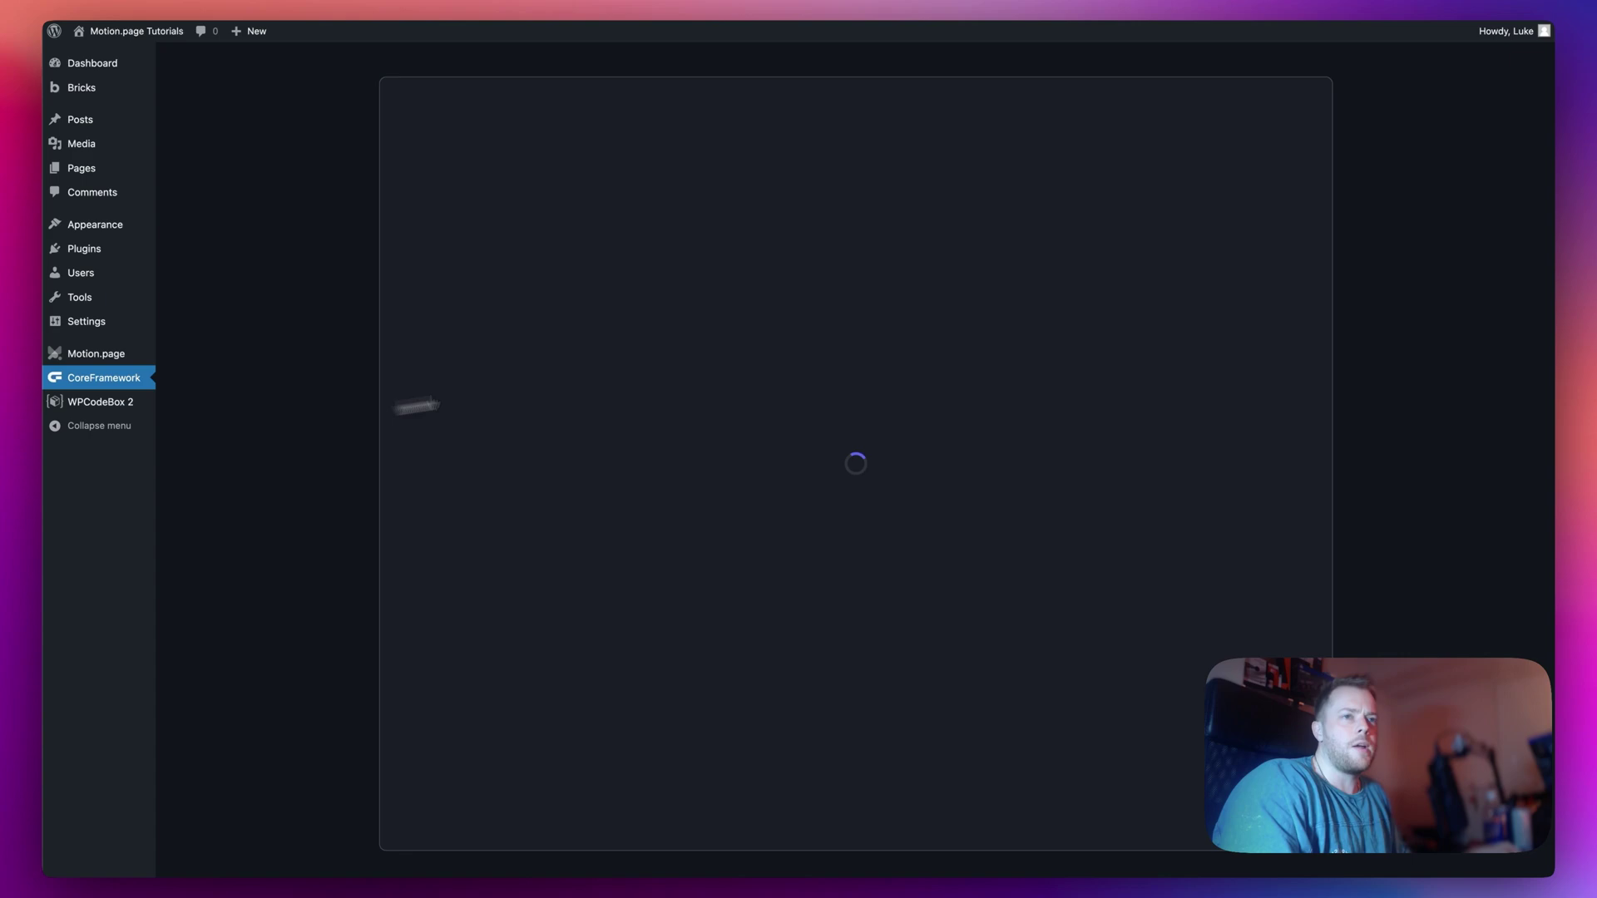
left_click(438, 130)
left_click(436, 158)
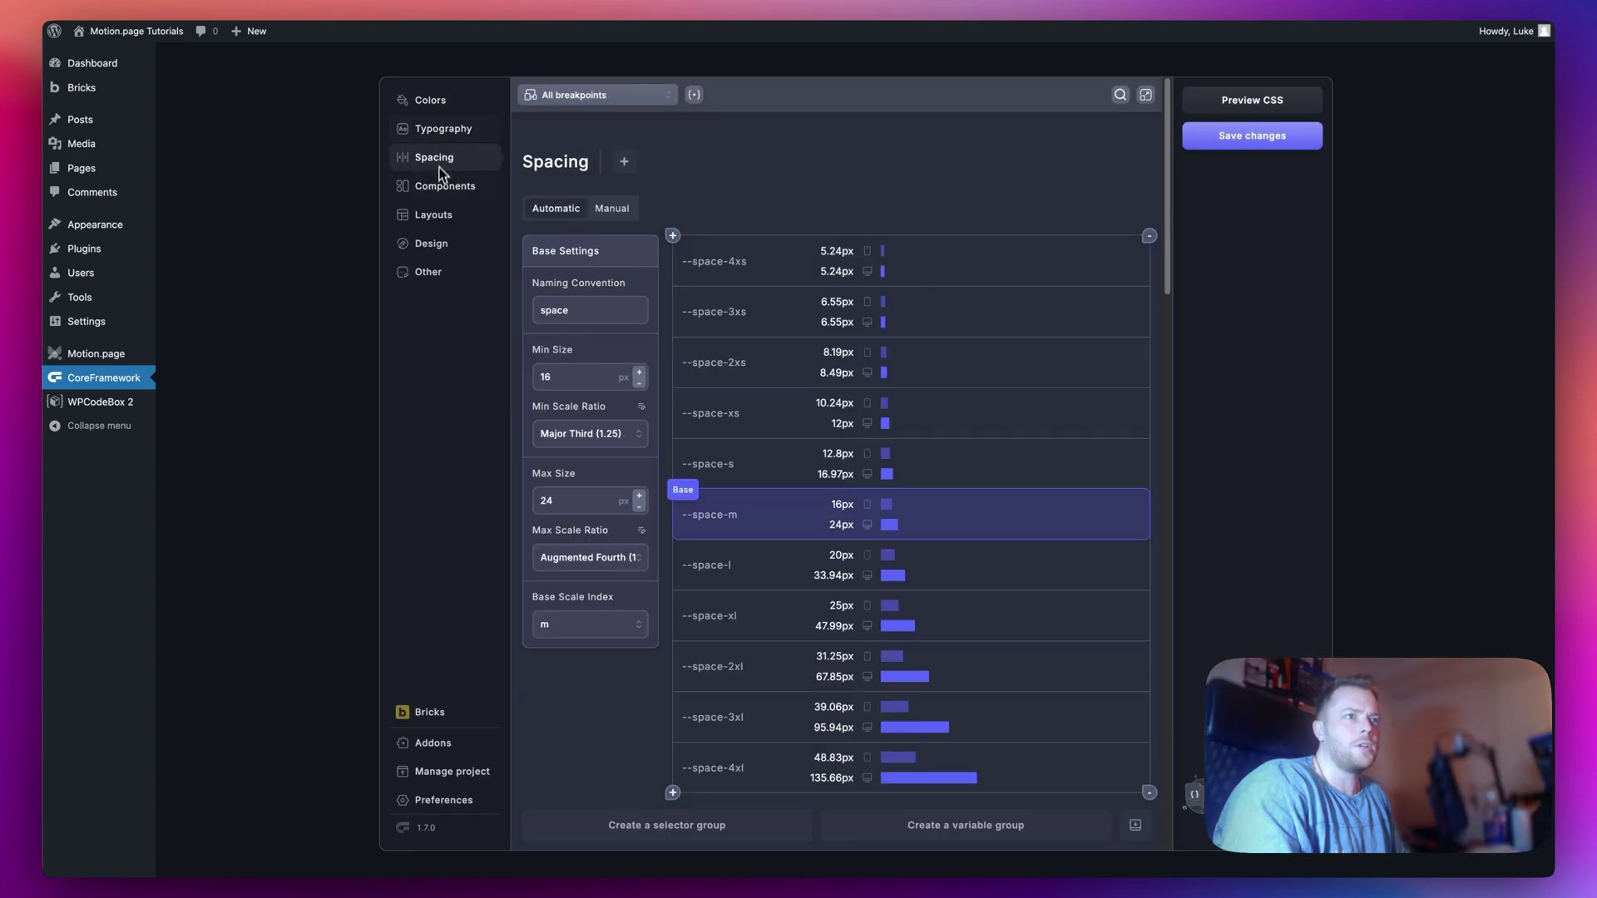
left_click(1231, 143)
key("ctrl+shift+Tab")
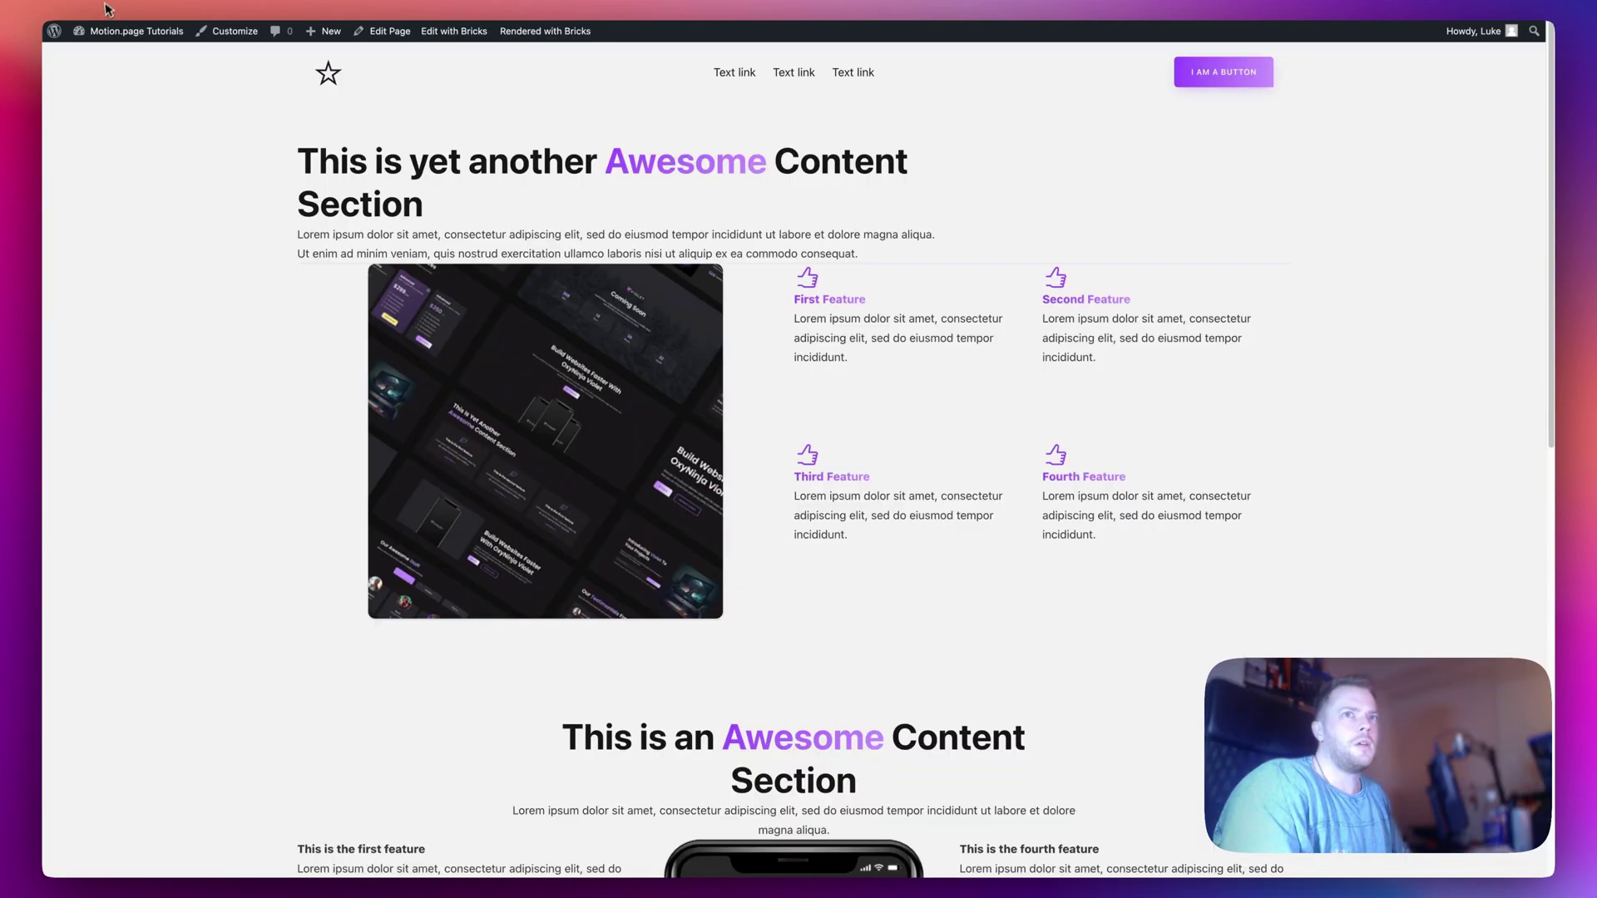
scroll(945, 332, "down", 10)
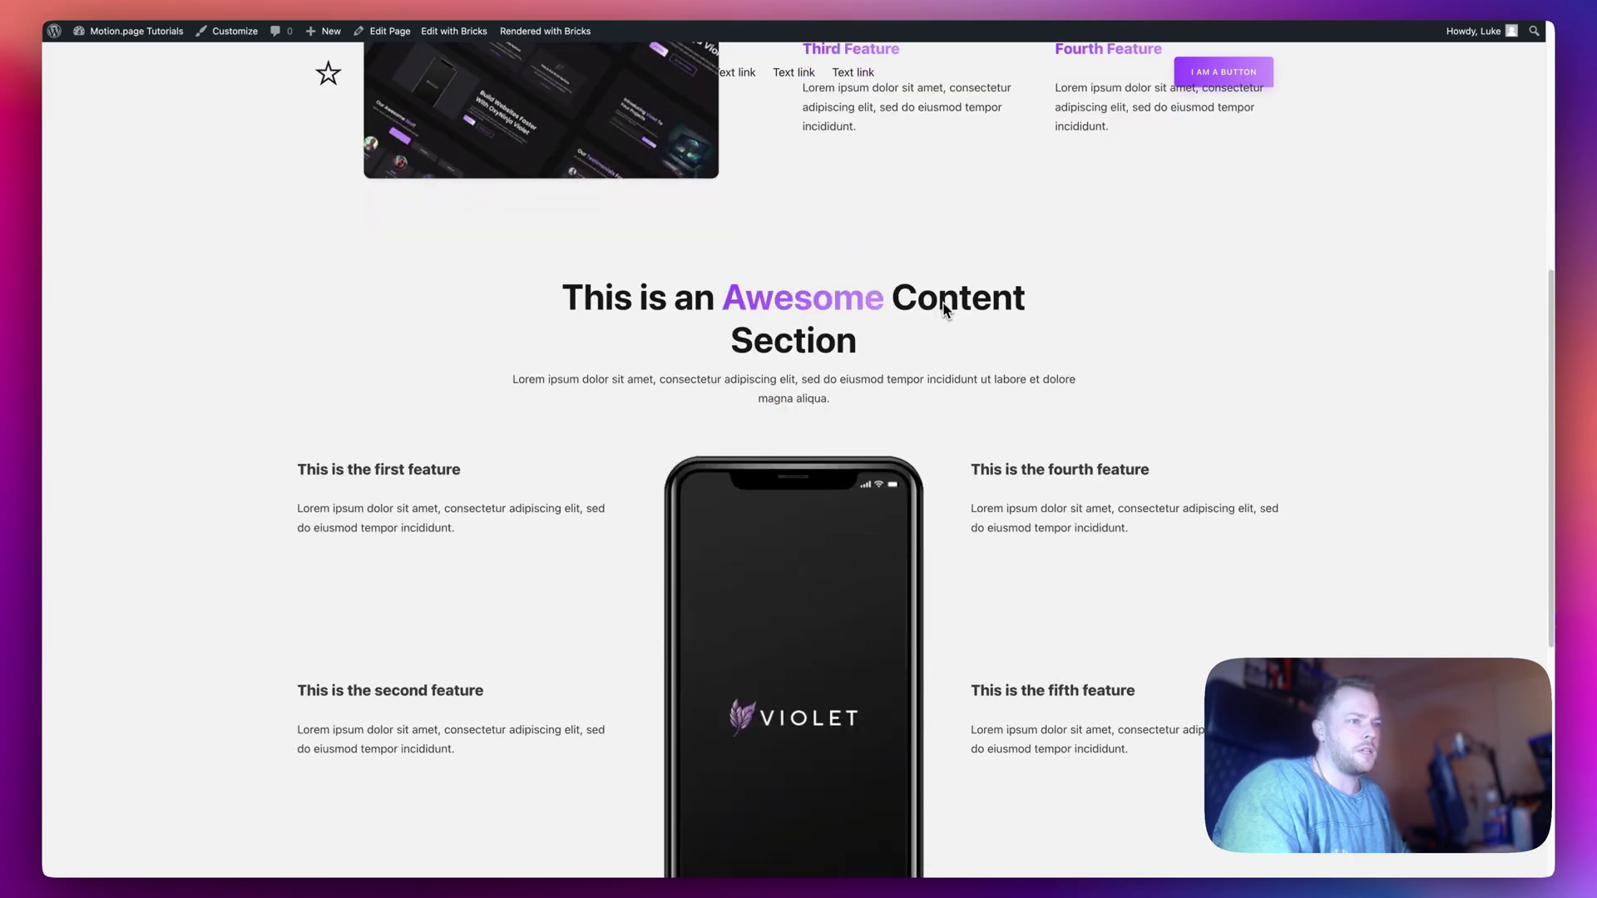
scroll(943, 365, "down", 2)
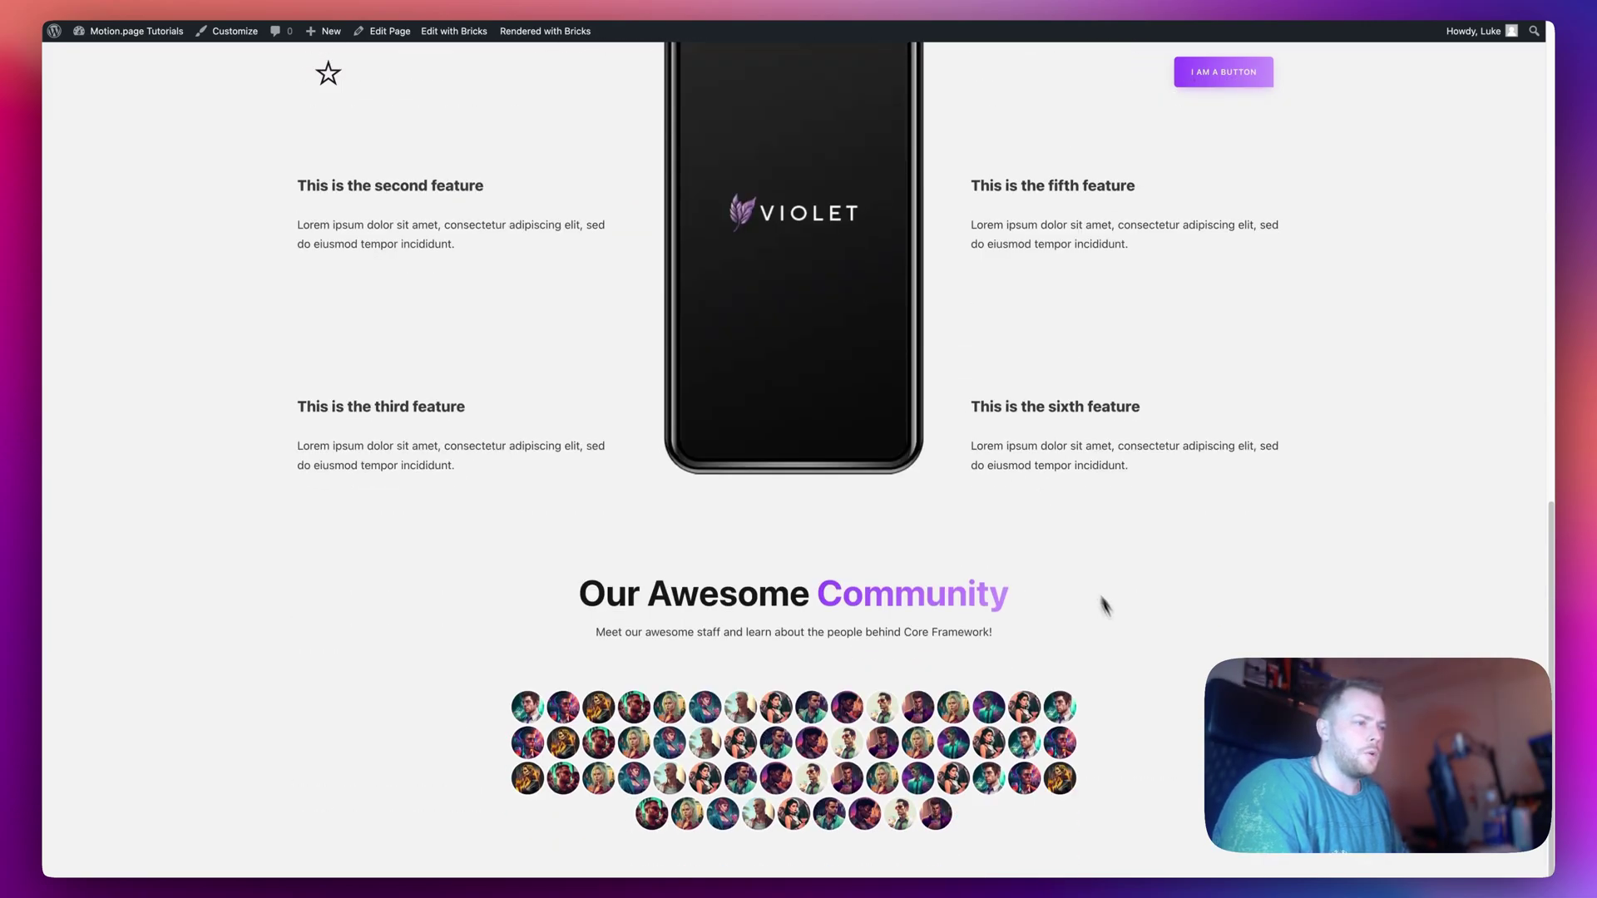
scroll(1139, 664, "up", 12)
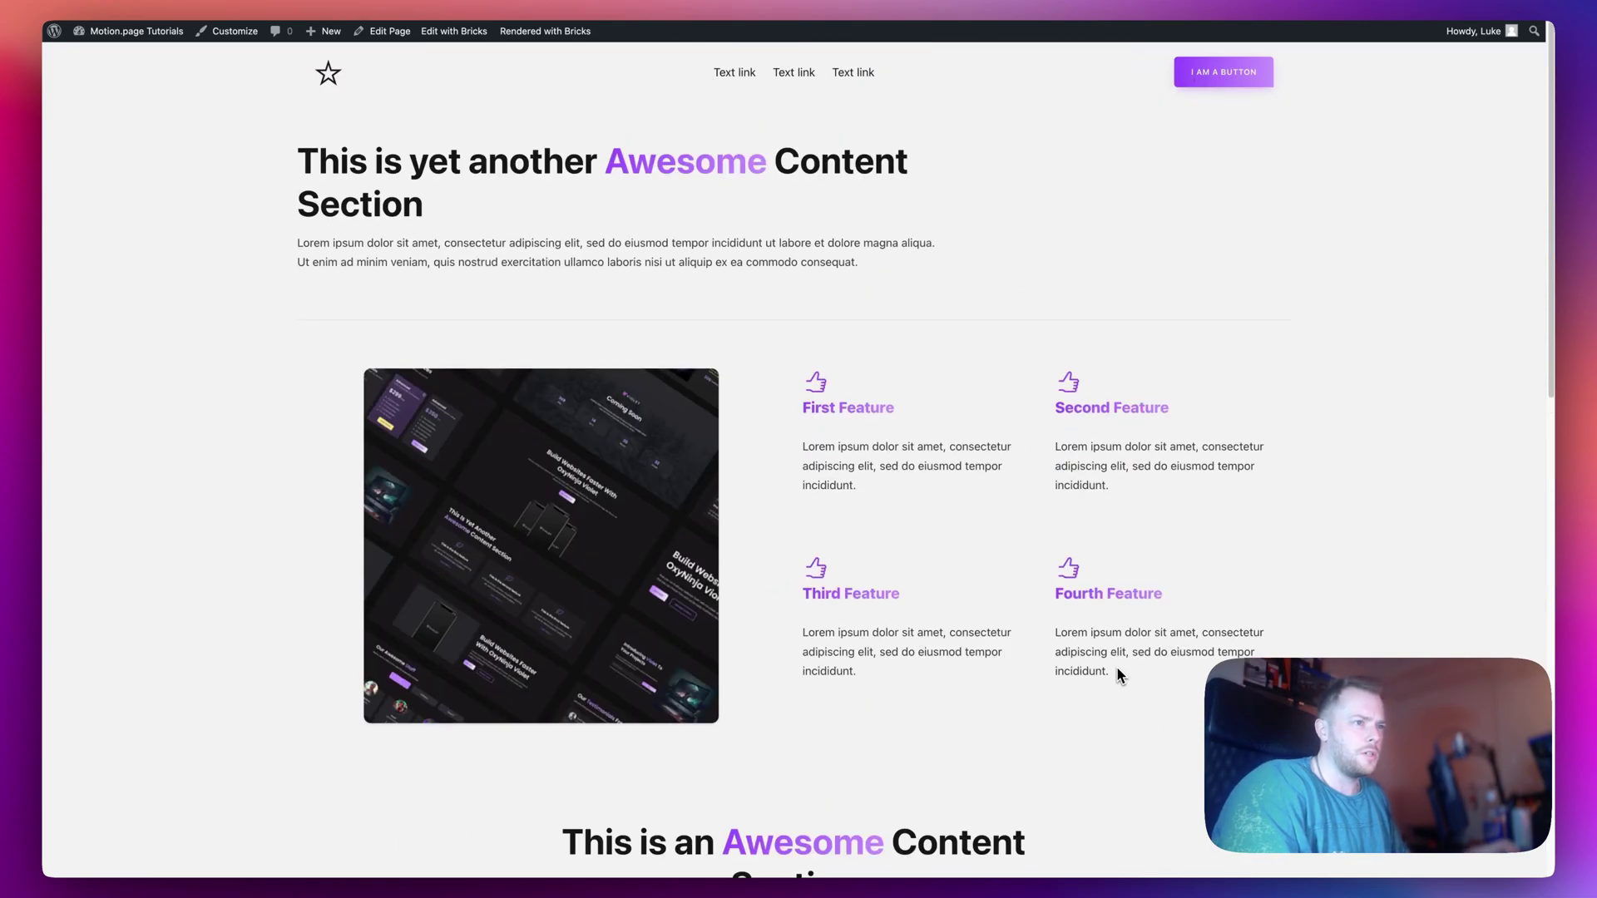
scroll(955, 242, "down", 12)
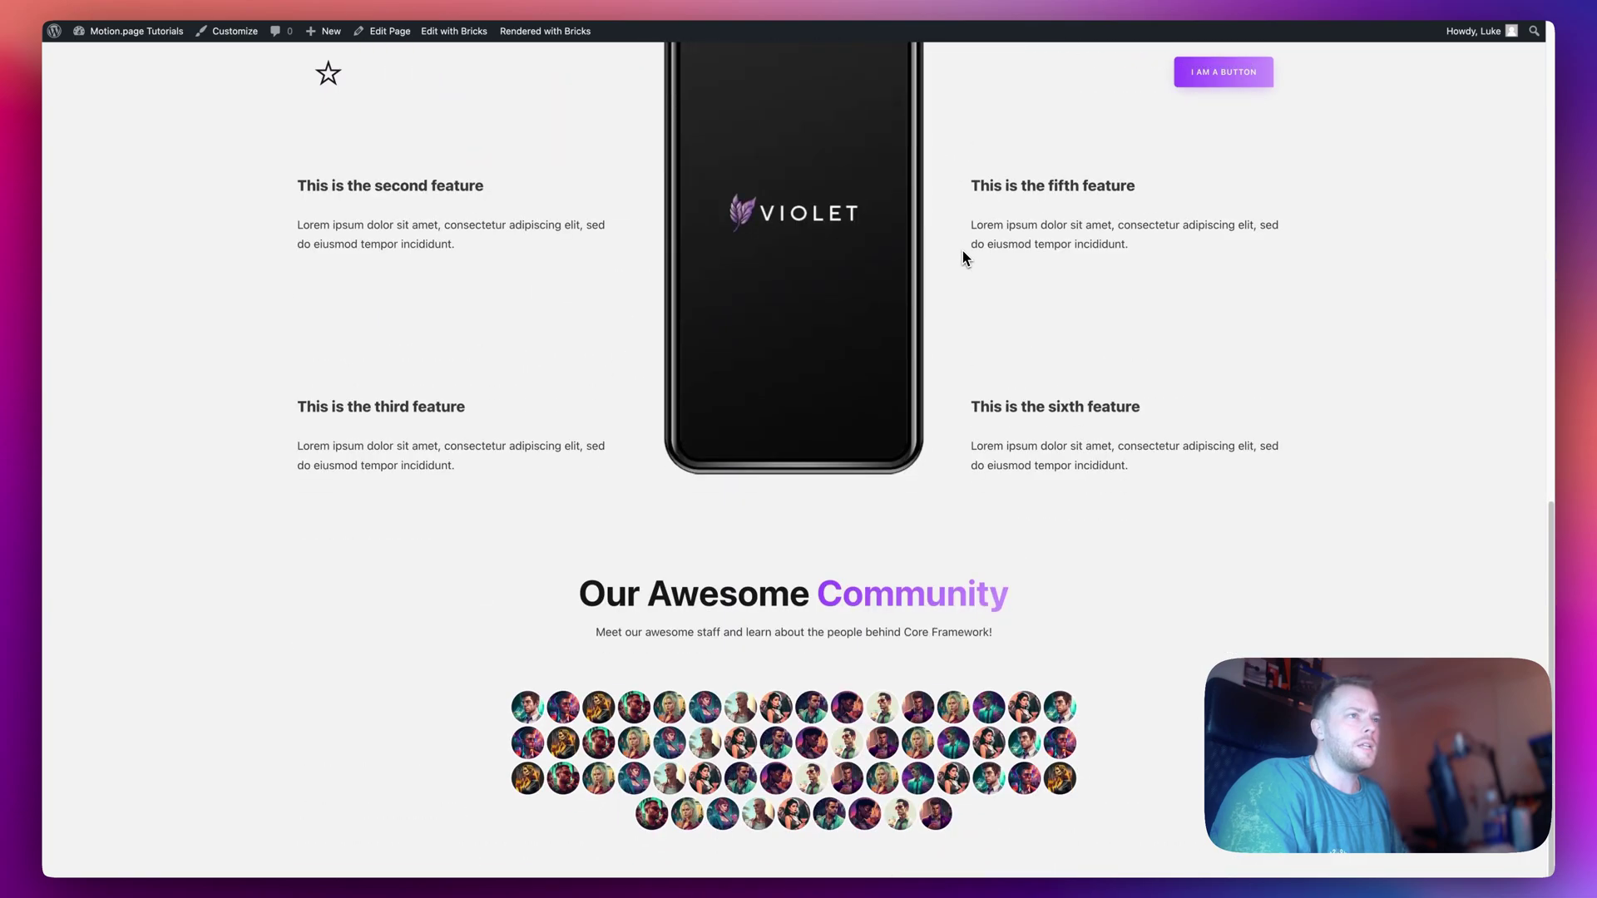
scroll(962, 253, "up", 7)
scroll(962, 266, "up", 8)
scroll(965, 274, "down", 18)
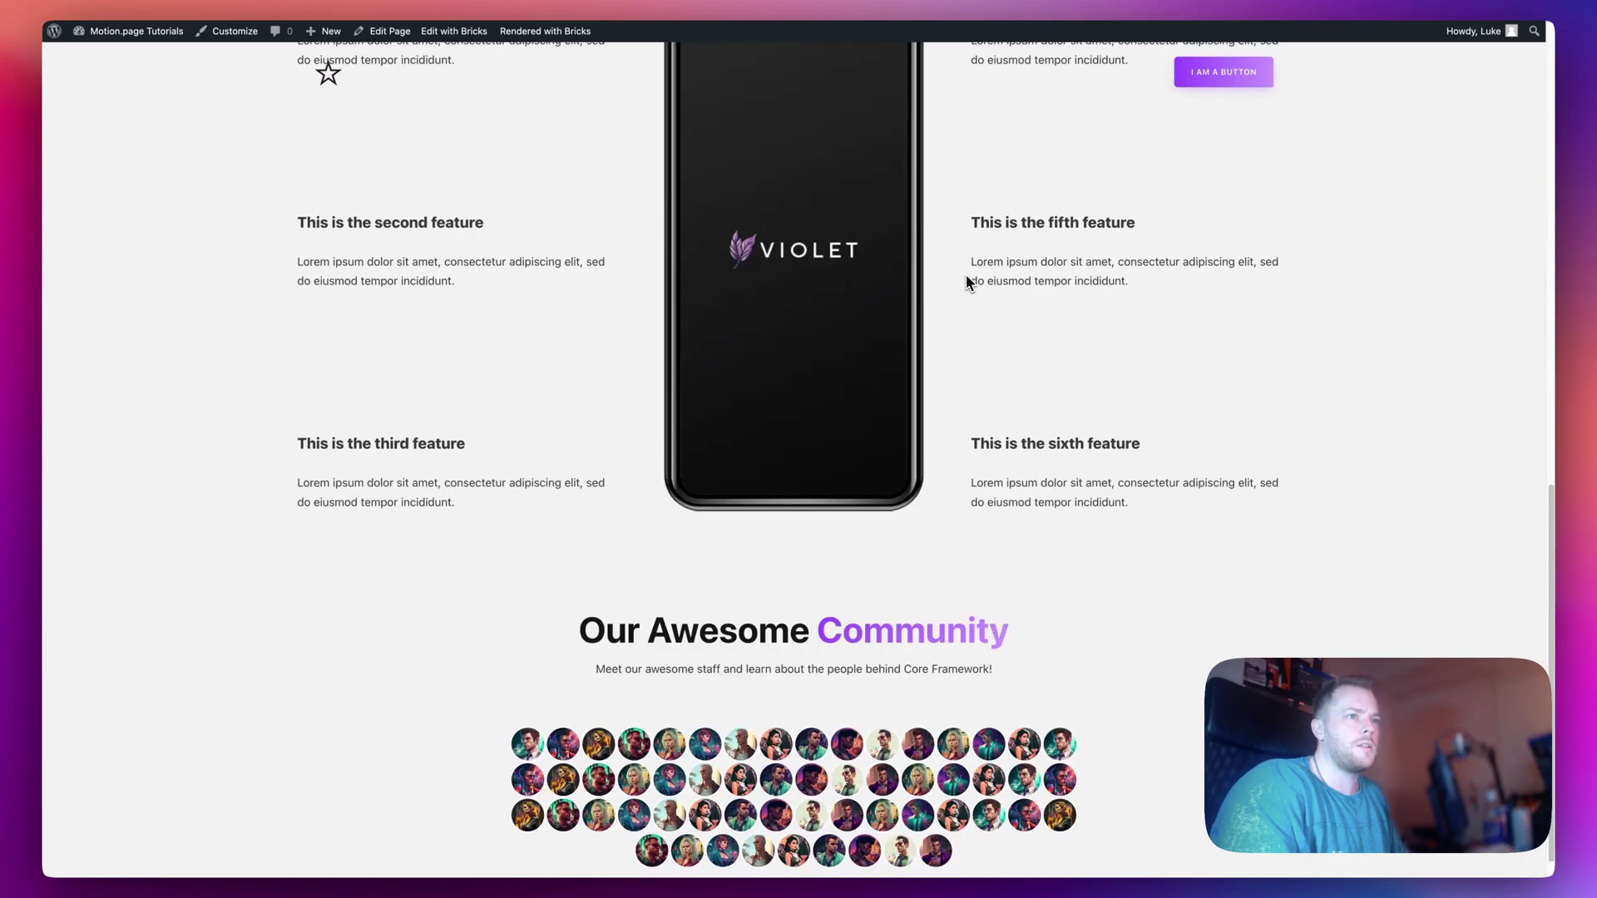
scroll(966, 286, "up", 10)
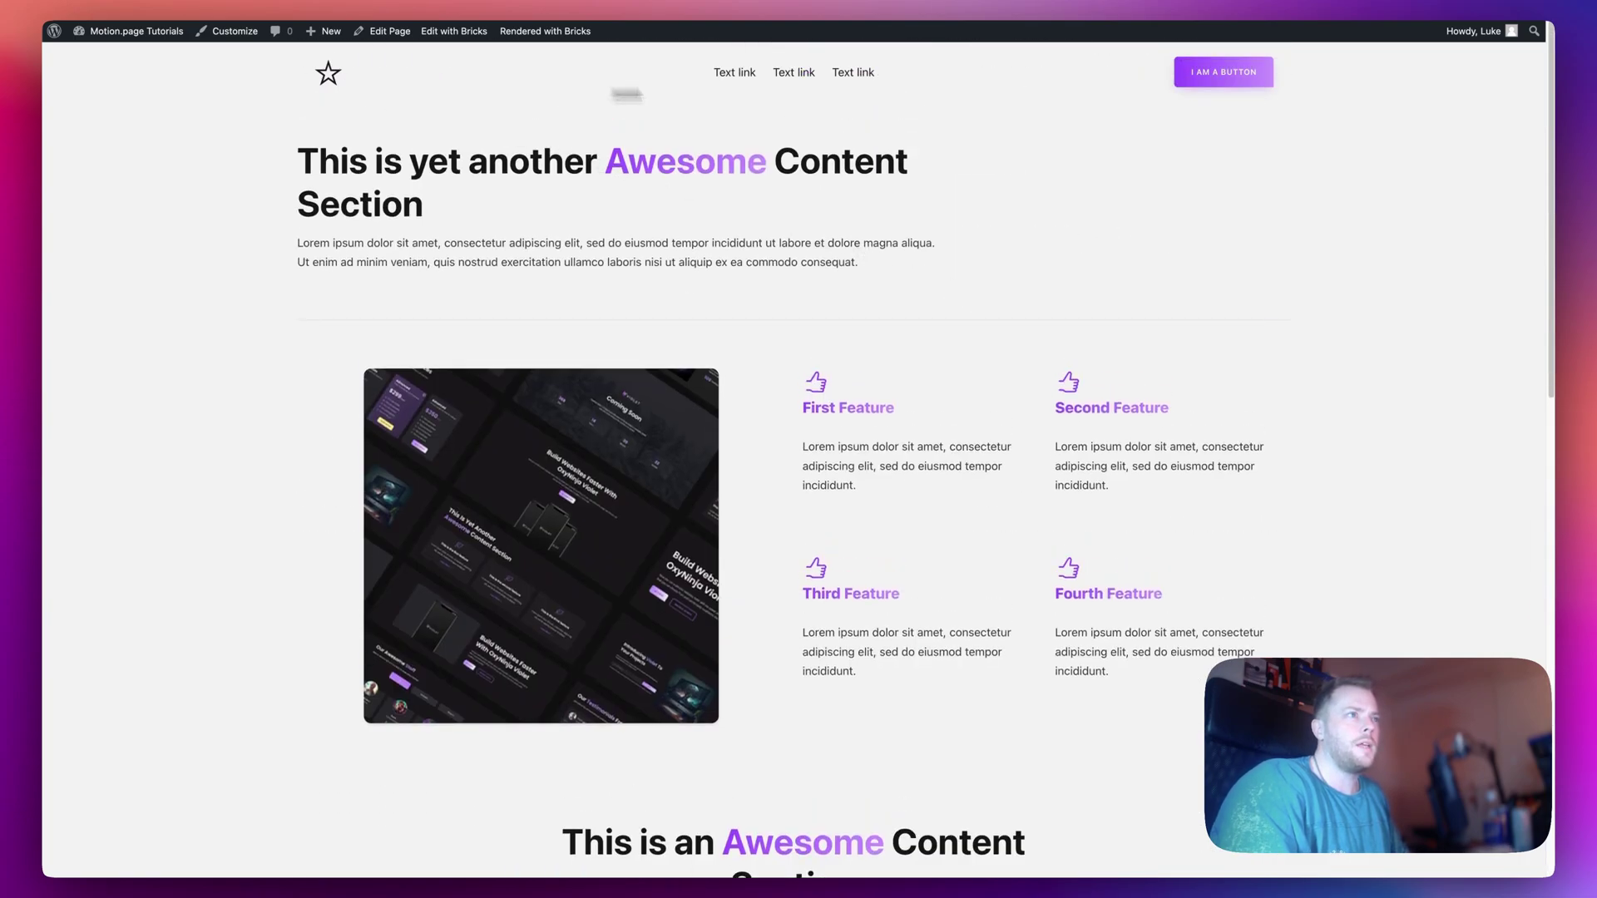
scroll(1090, 214, "down", 13)
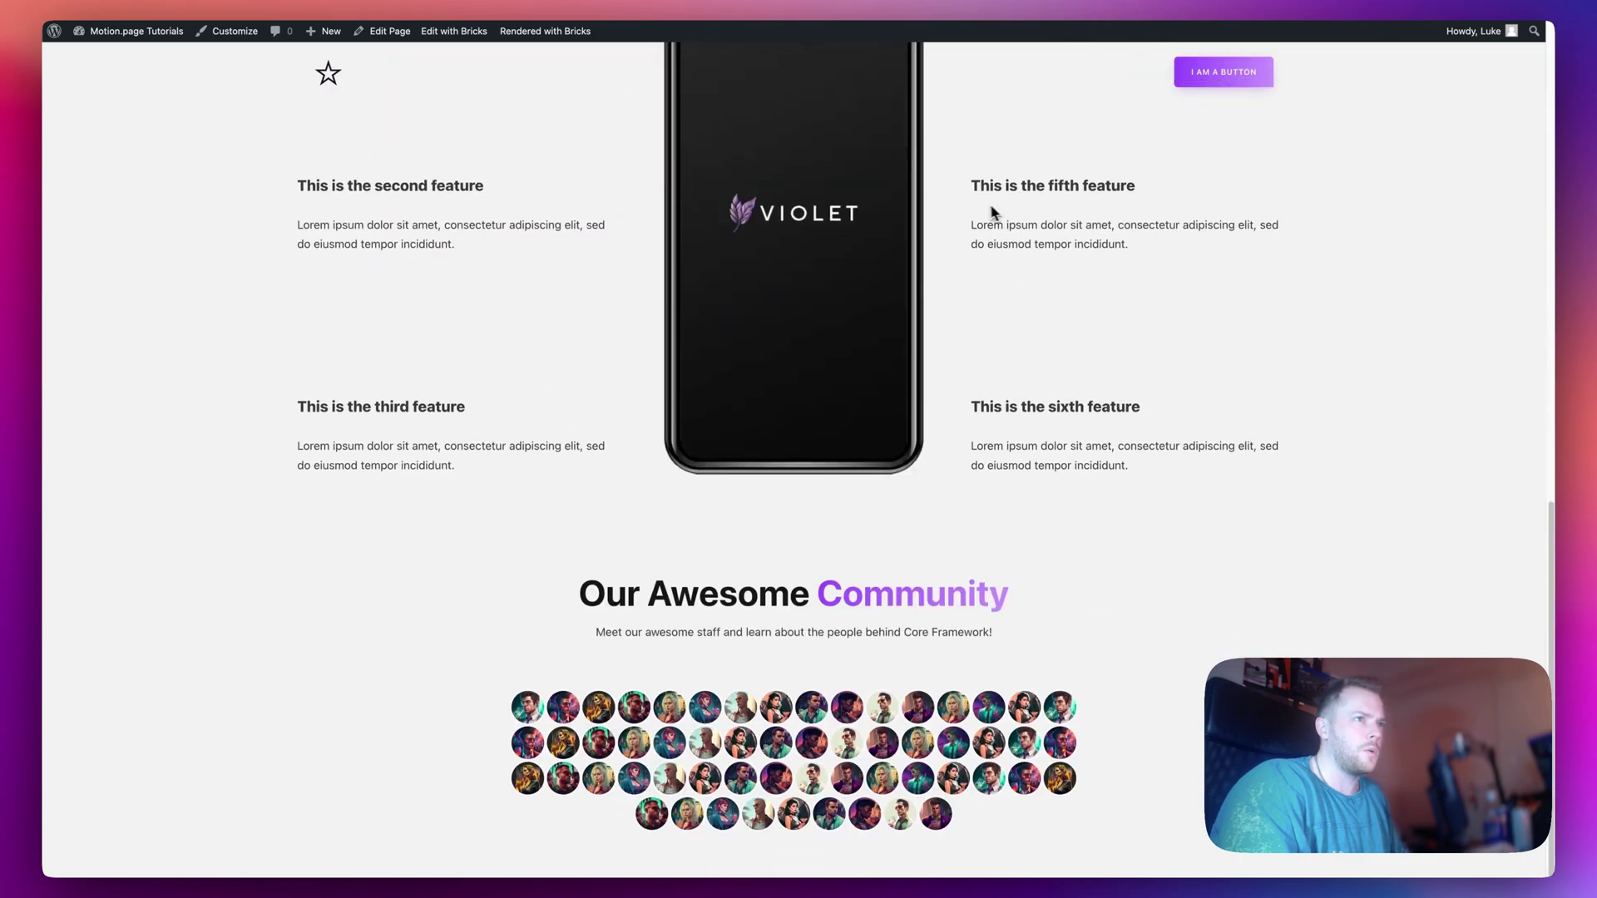
scroll(990, 214, "up", 8)
scroll(959, 218, "up", 5)
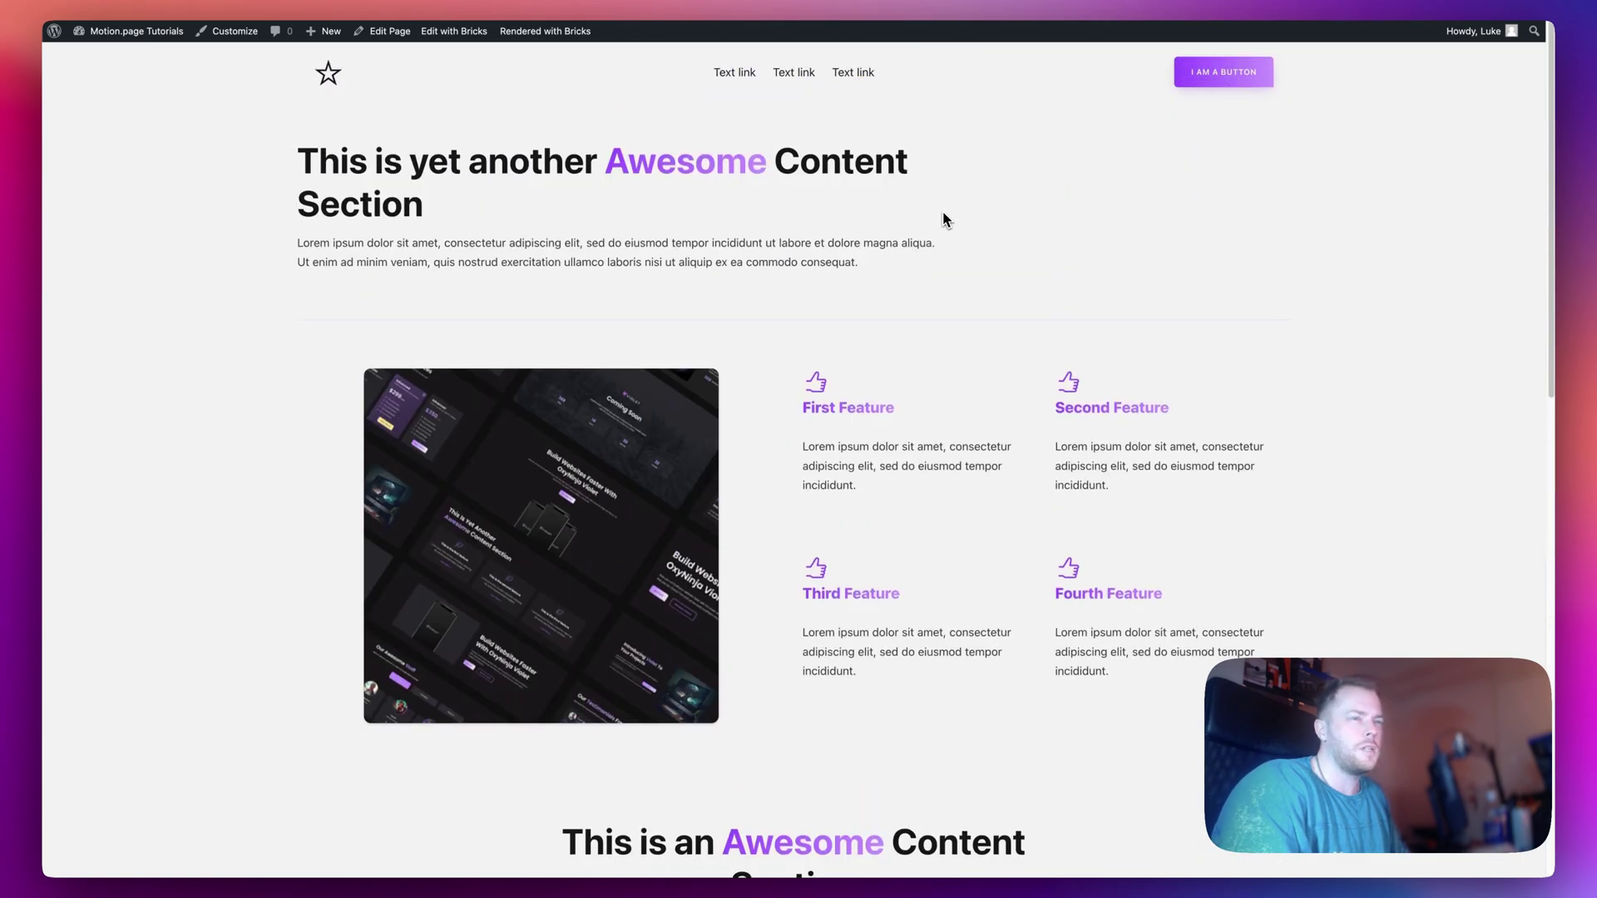
scroll(638, 191, "down", 12)
scroll(642, 195, "up", 15)
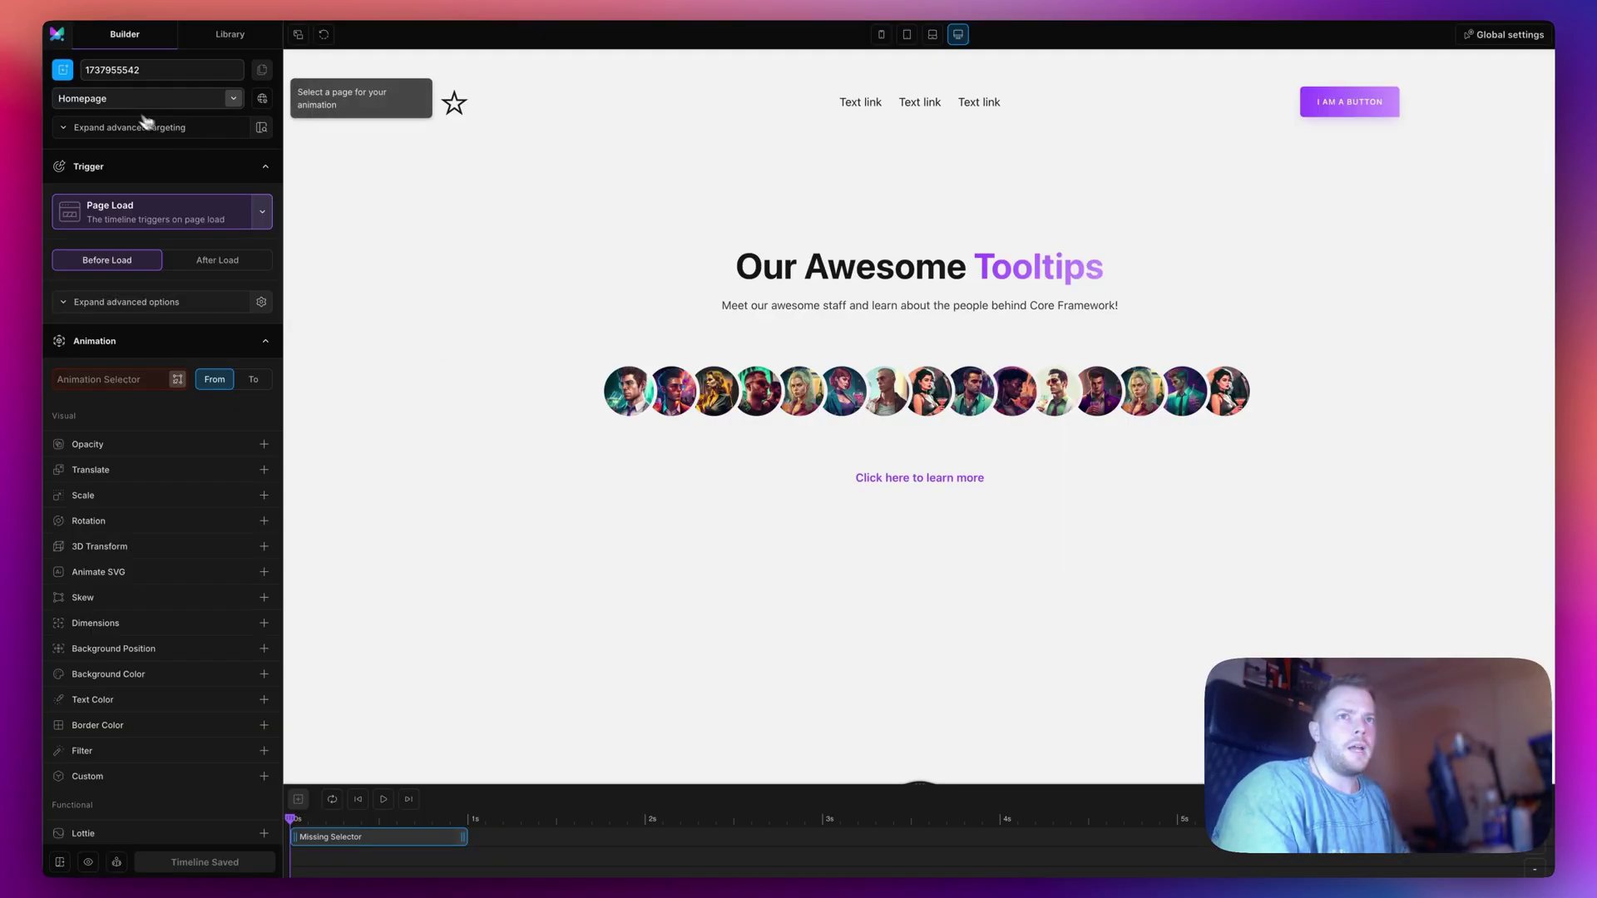
Rename the timeline to 'Custom Header' and target the Header Example Page.
left_click(158, 69)
type("Custom ")
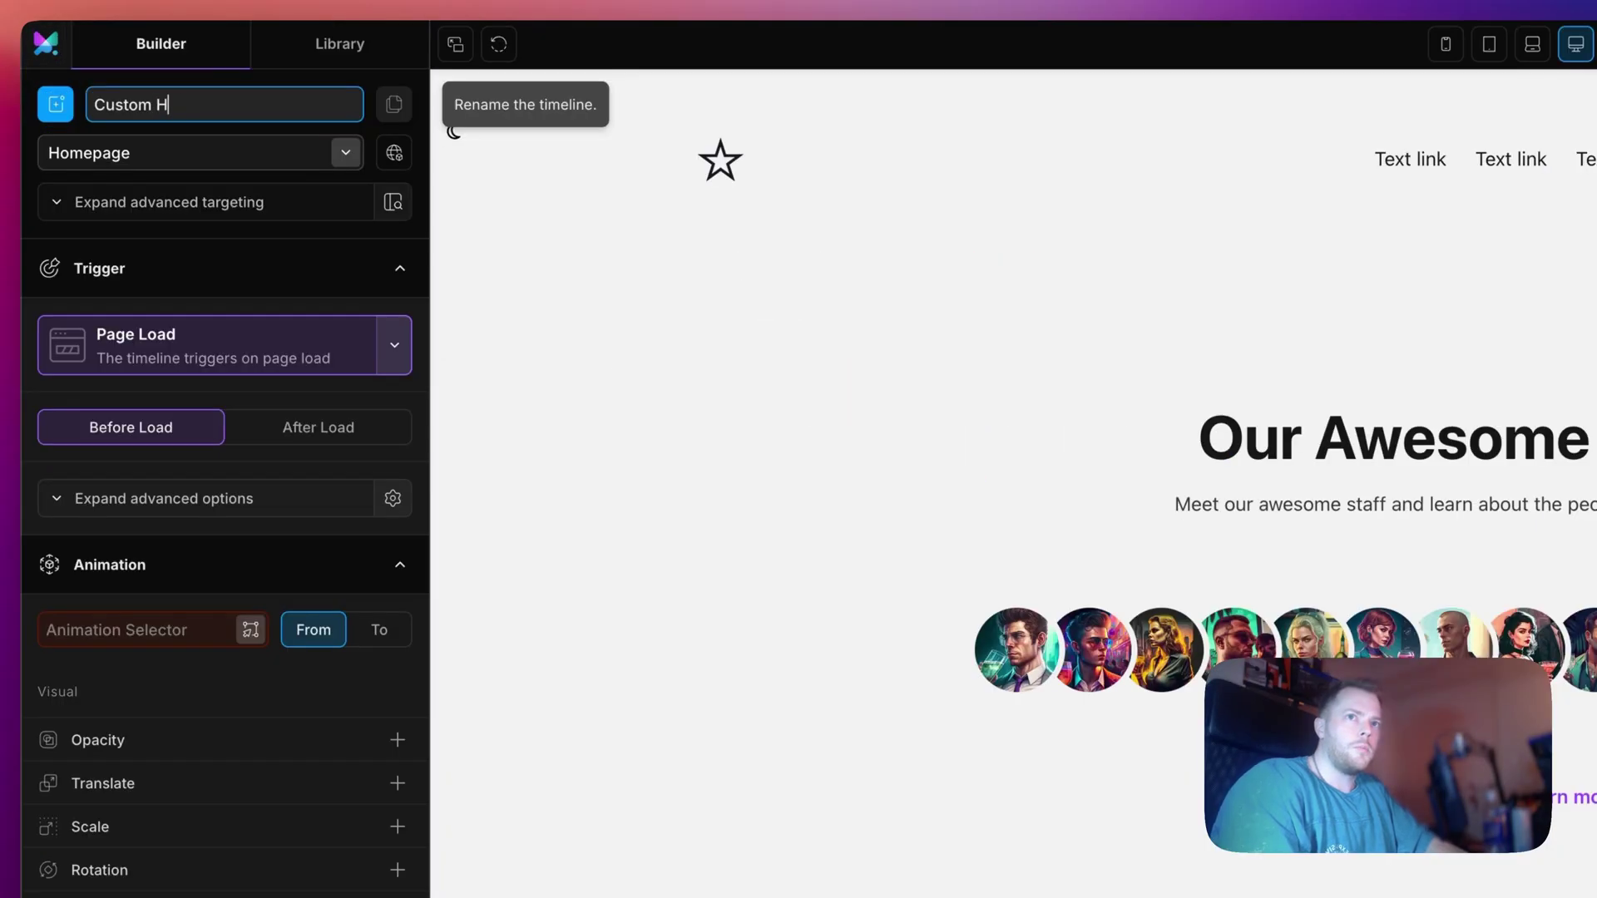
type("Header")
left_click(254, 156)
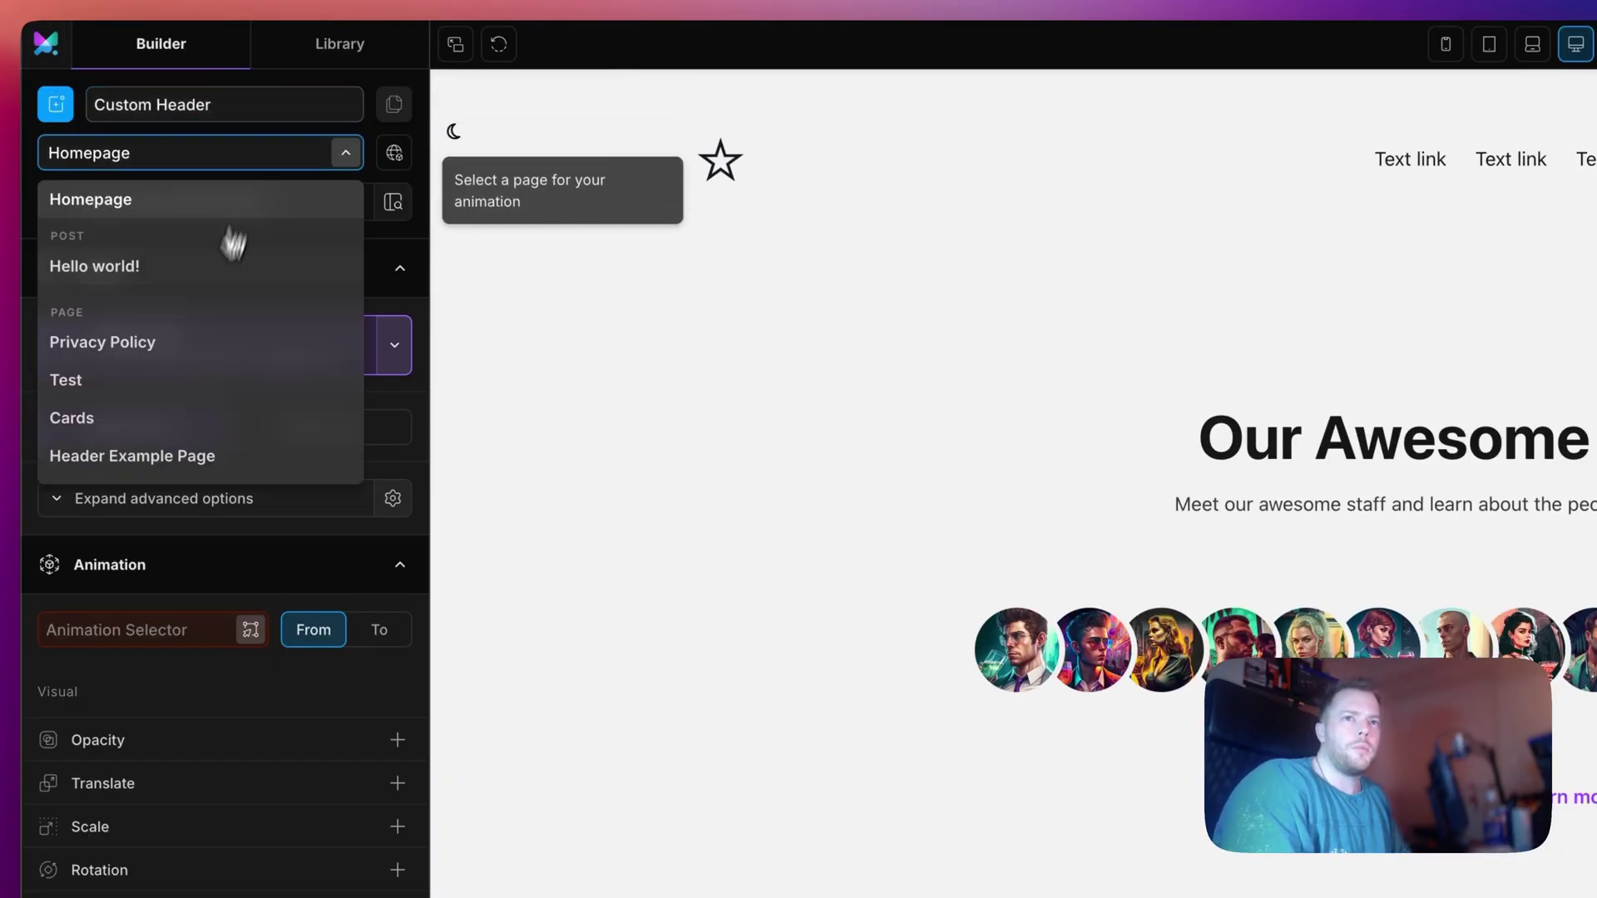
left_click(130, 457)
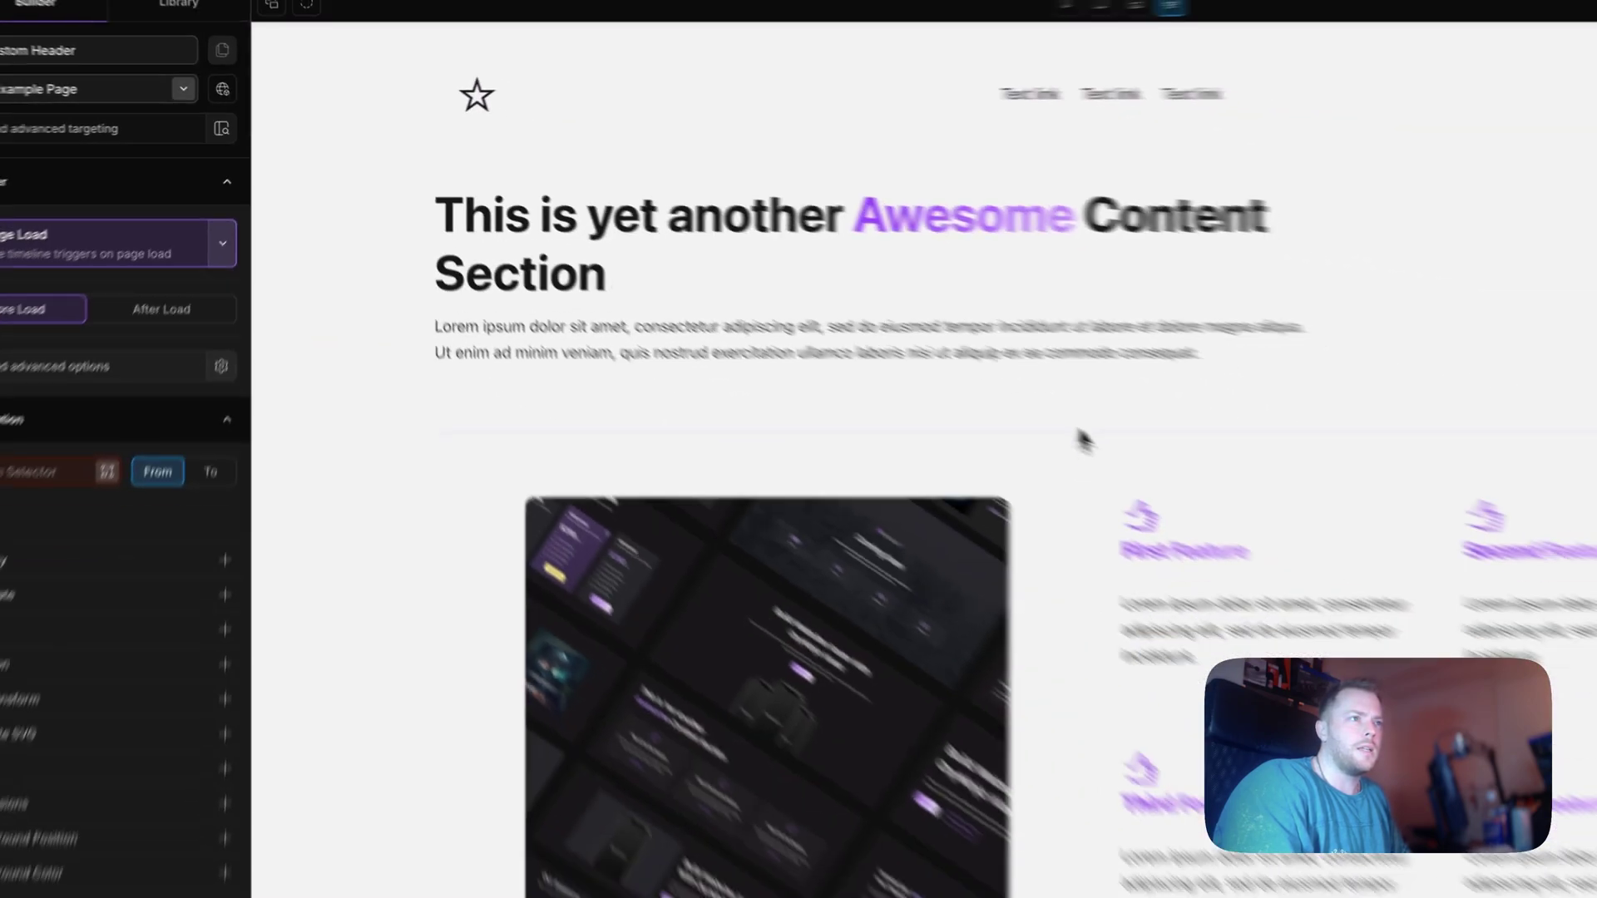
scroll(1530, 580, "down", 3)
scroll(446, 265, "up", 3)
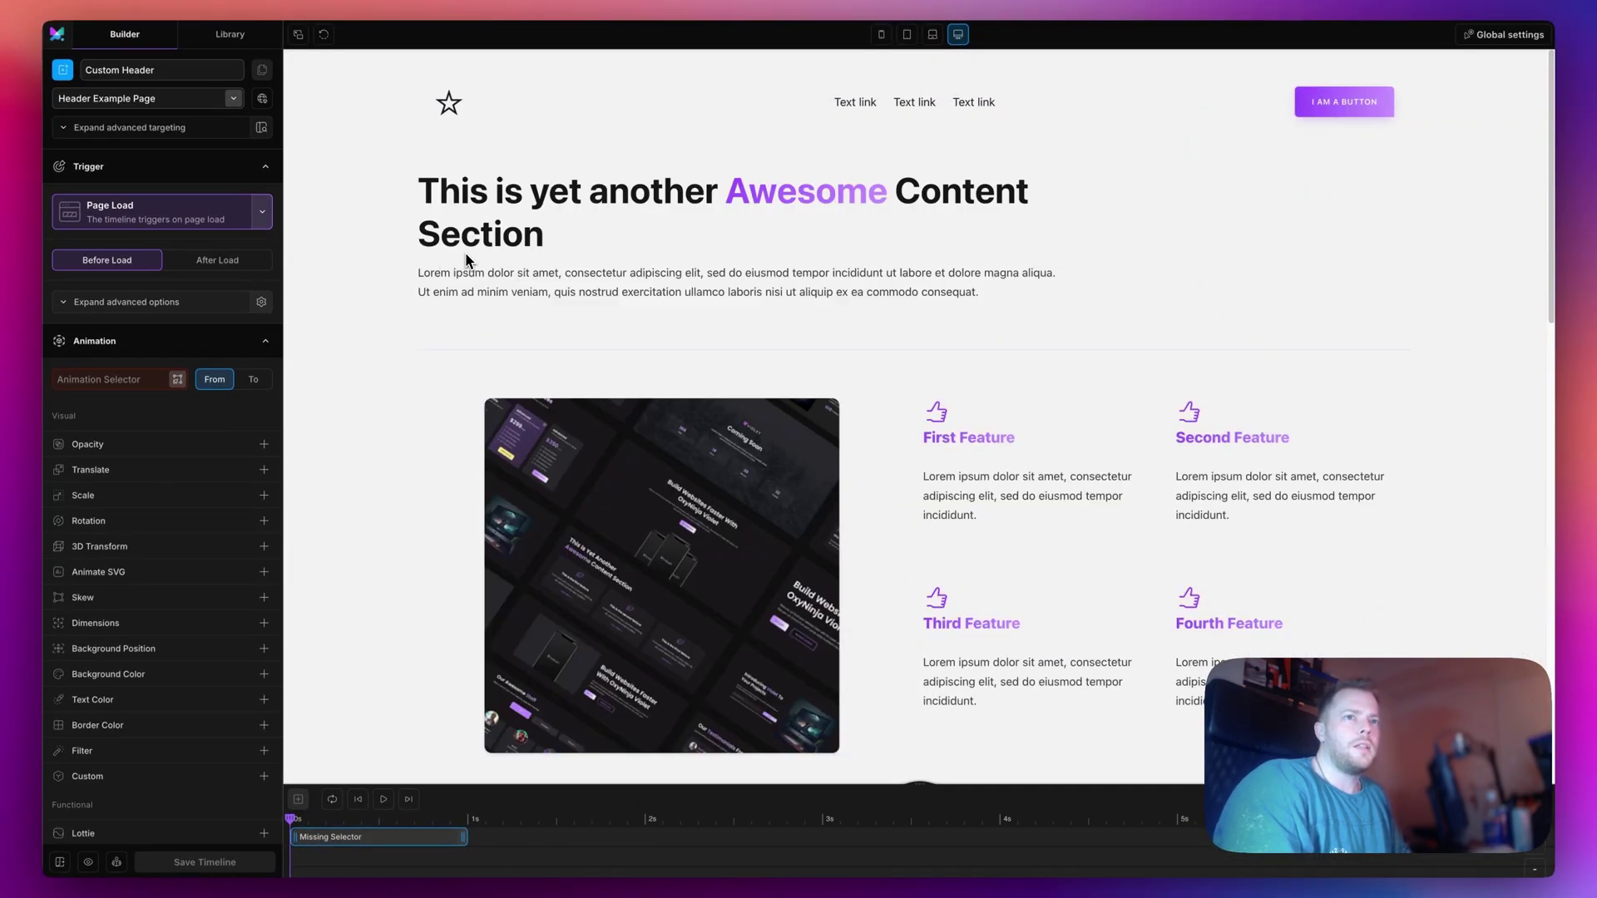
scroll(469, 261, "down", 15)
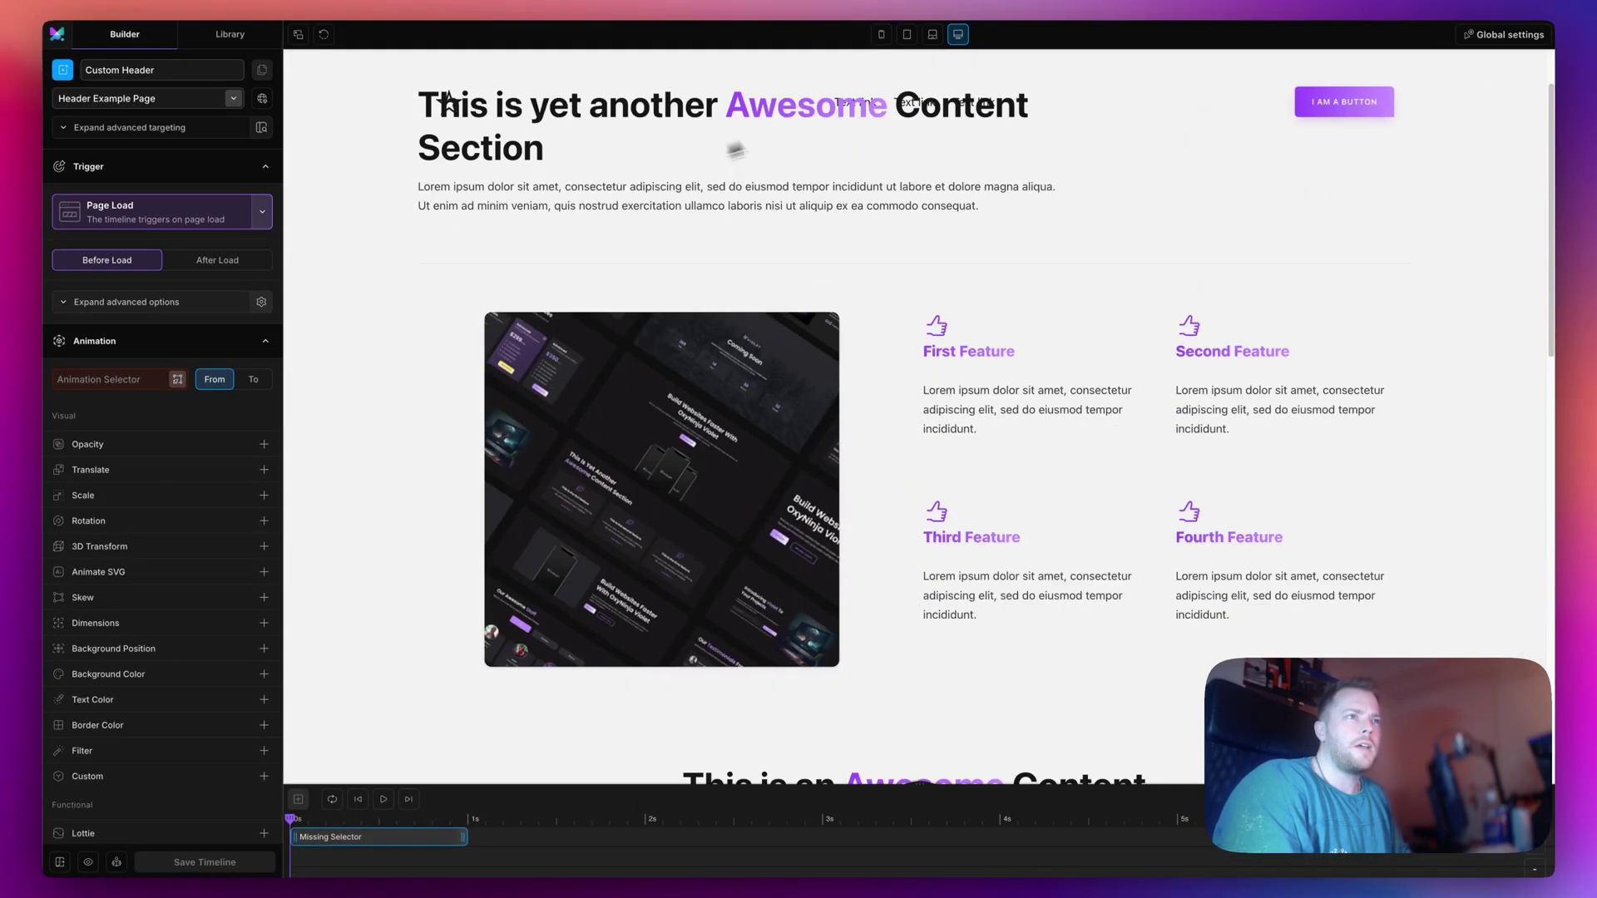
scroll(818, 205, "up", 10)
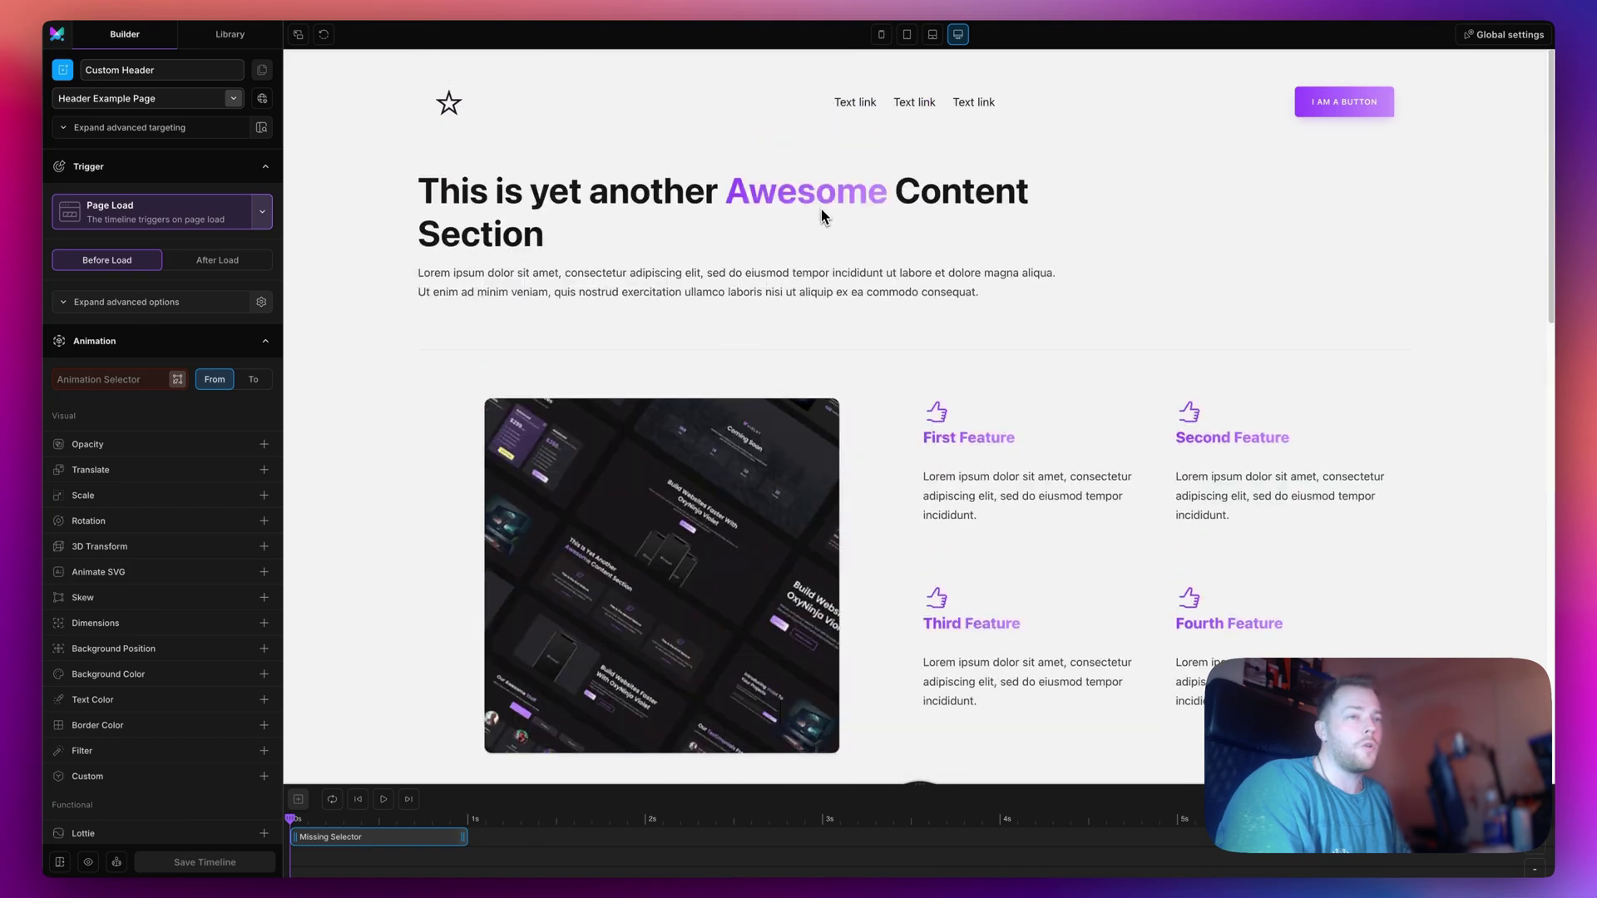
Set the trigger to ScrollTrigger, locked to the scrollbar, with a 0.3 s delay.
left_click(187, 221)
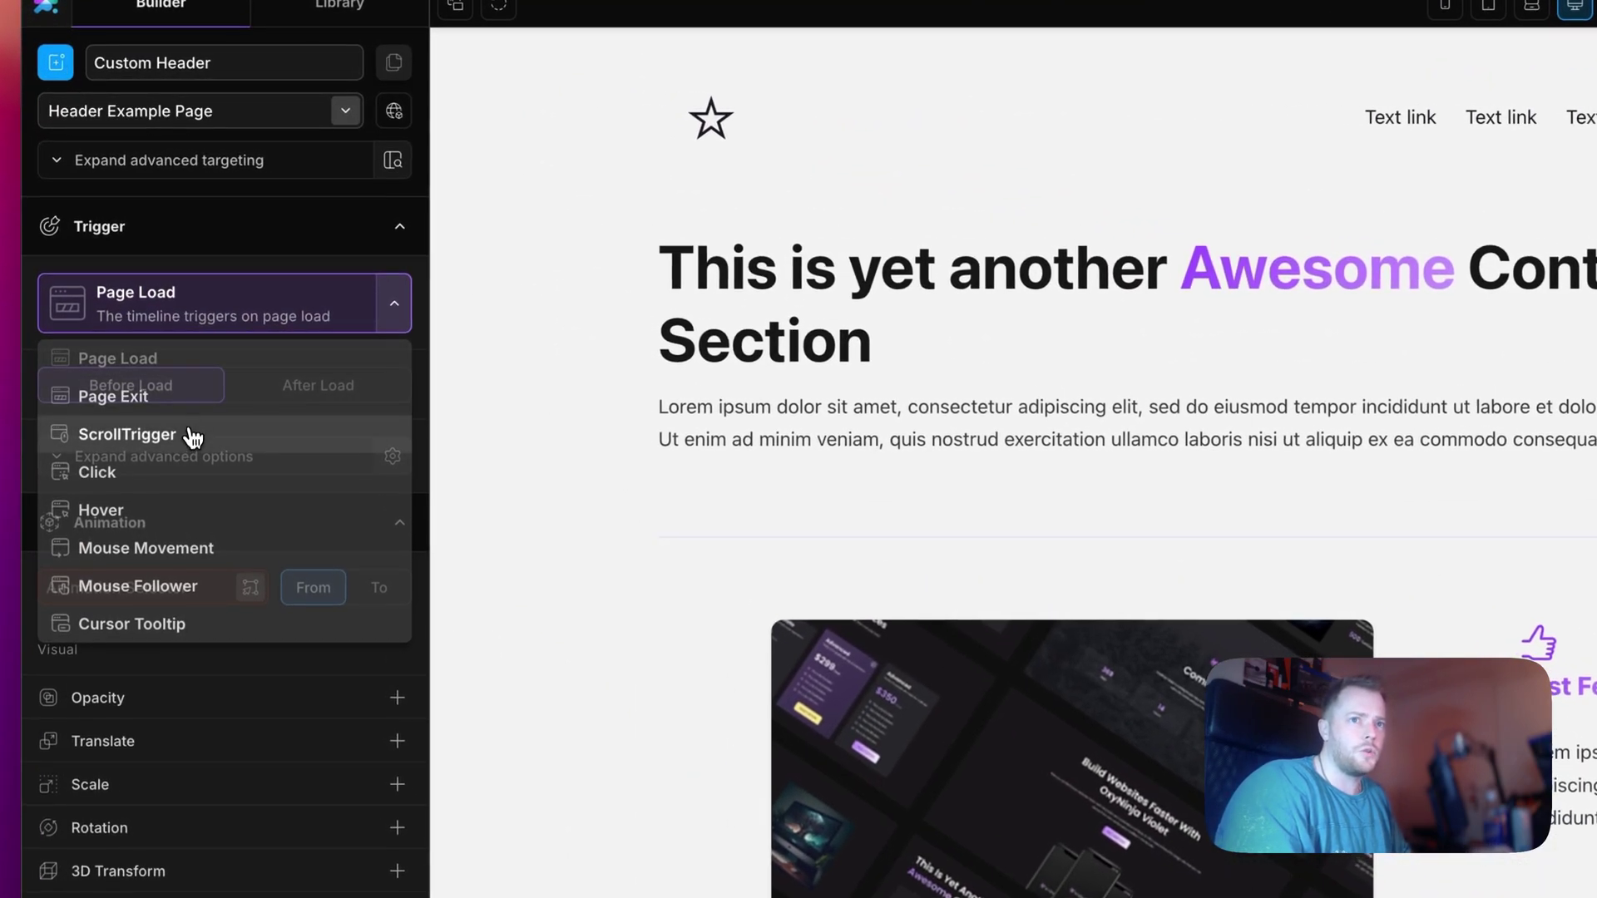
left_click(189, 432)
left_click(397, 379)
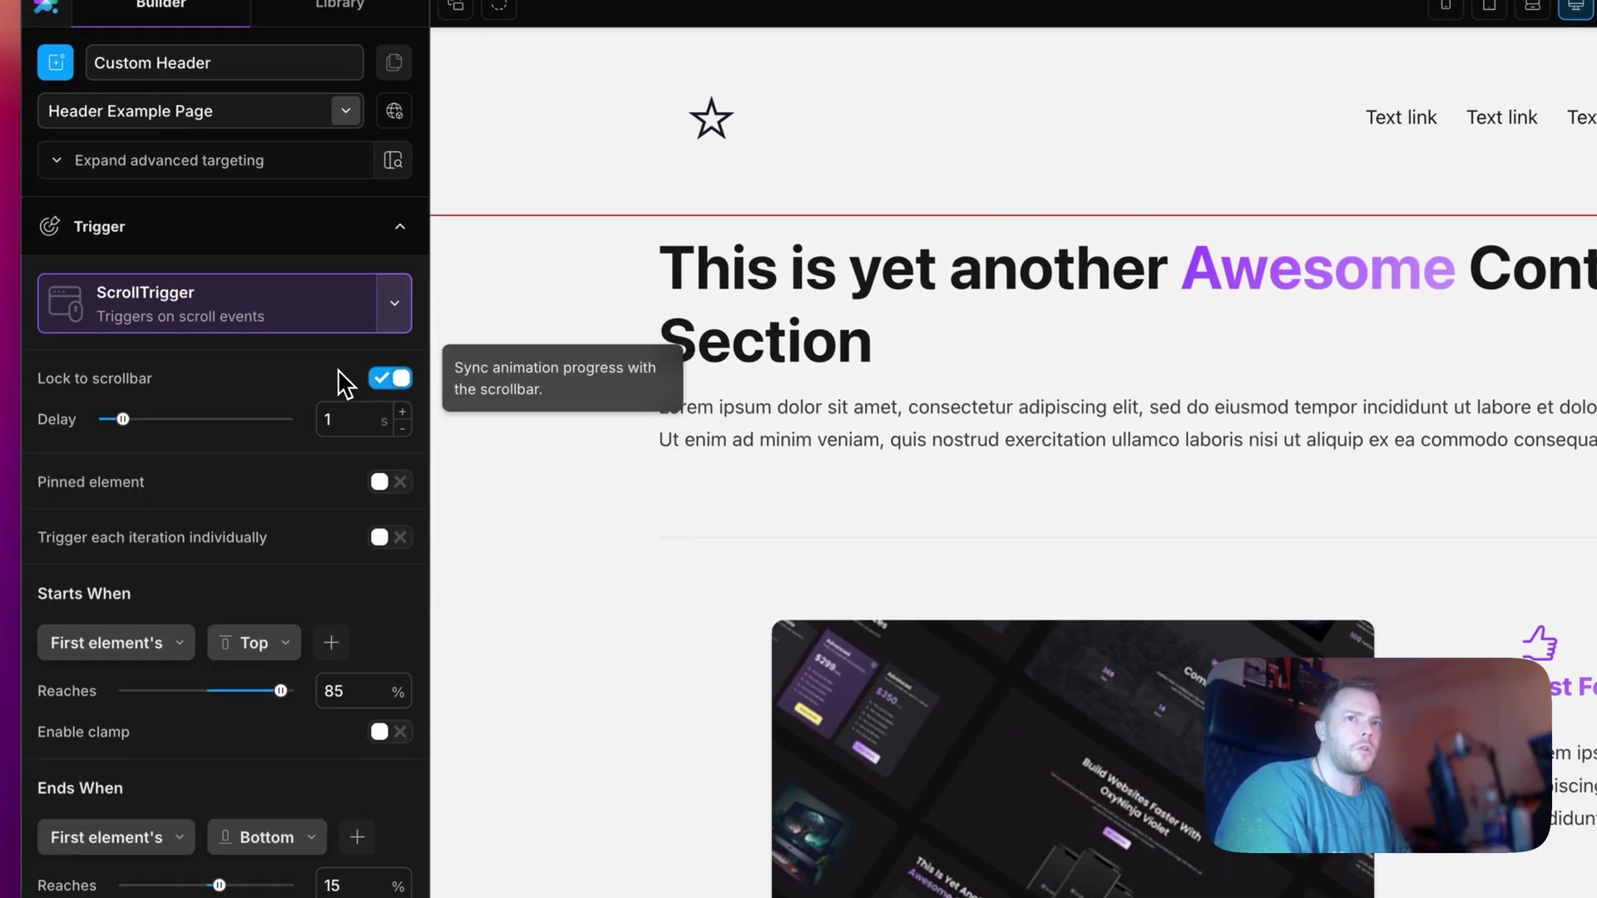
double_click(330, 420)
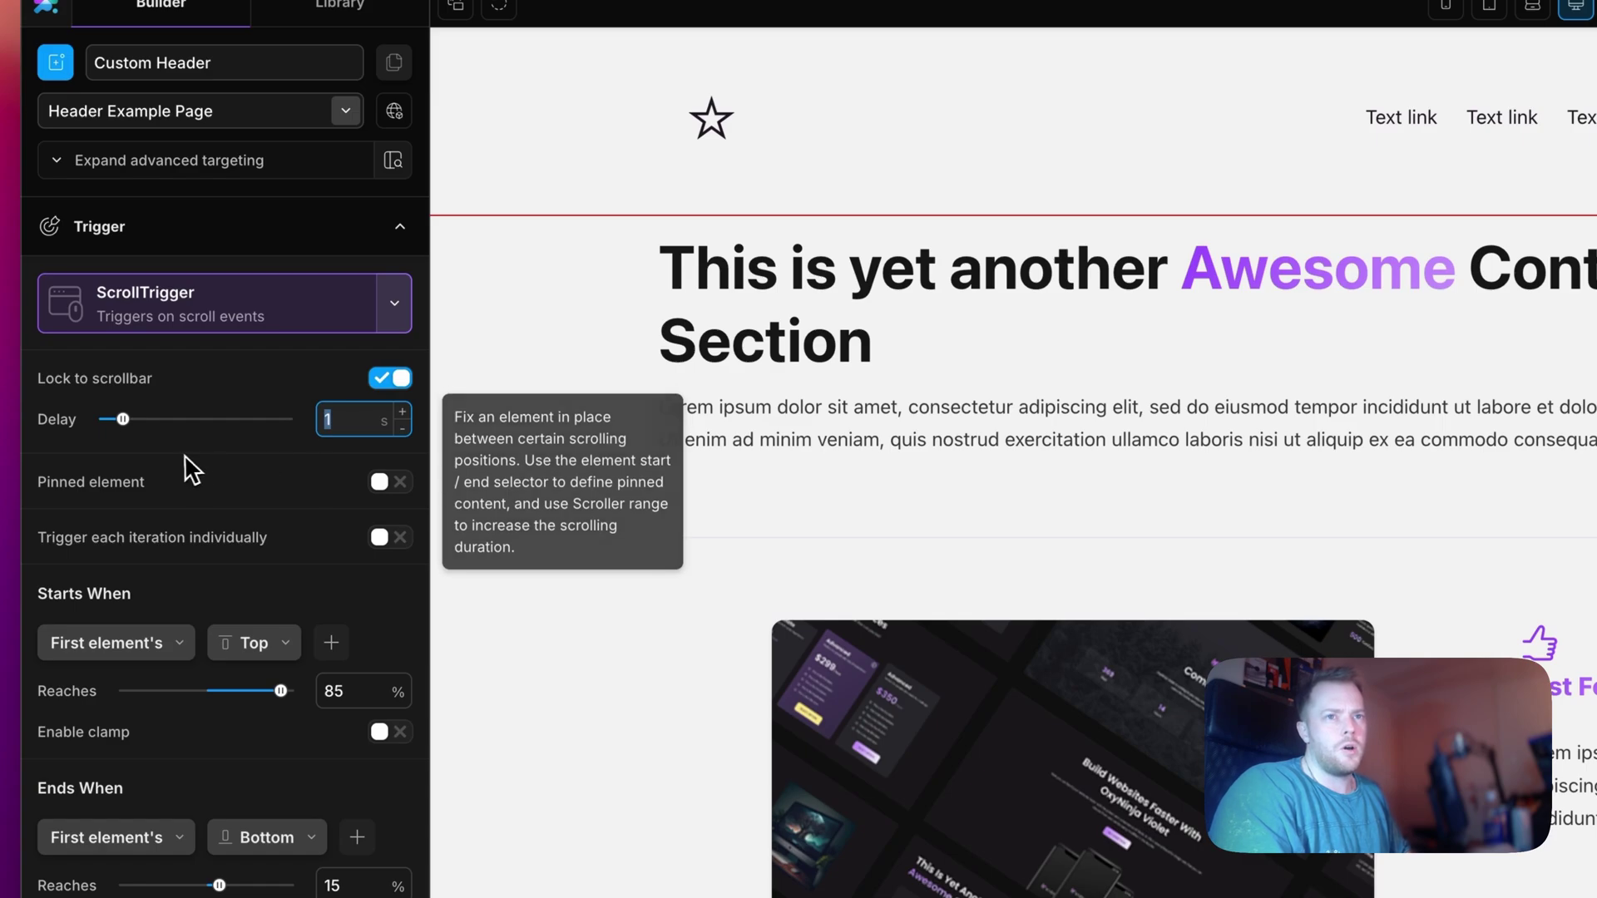
type("0.3")
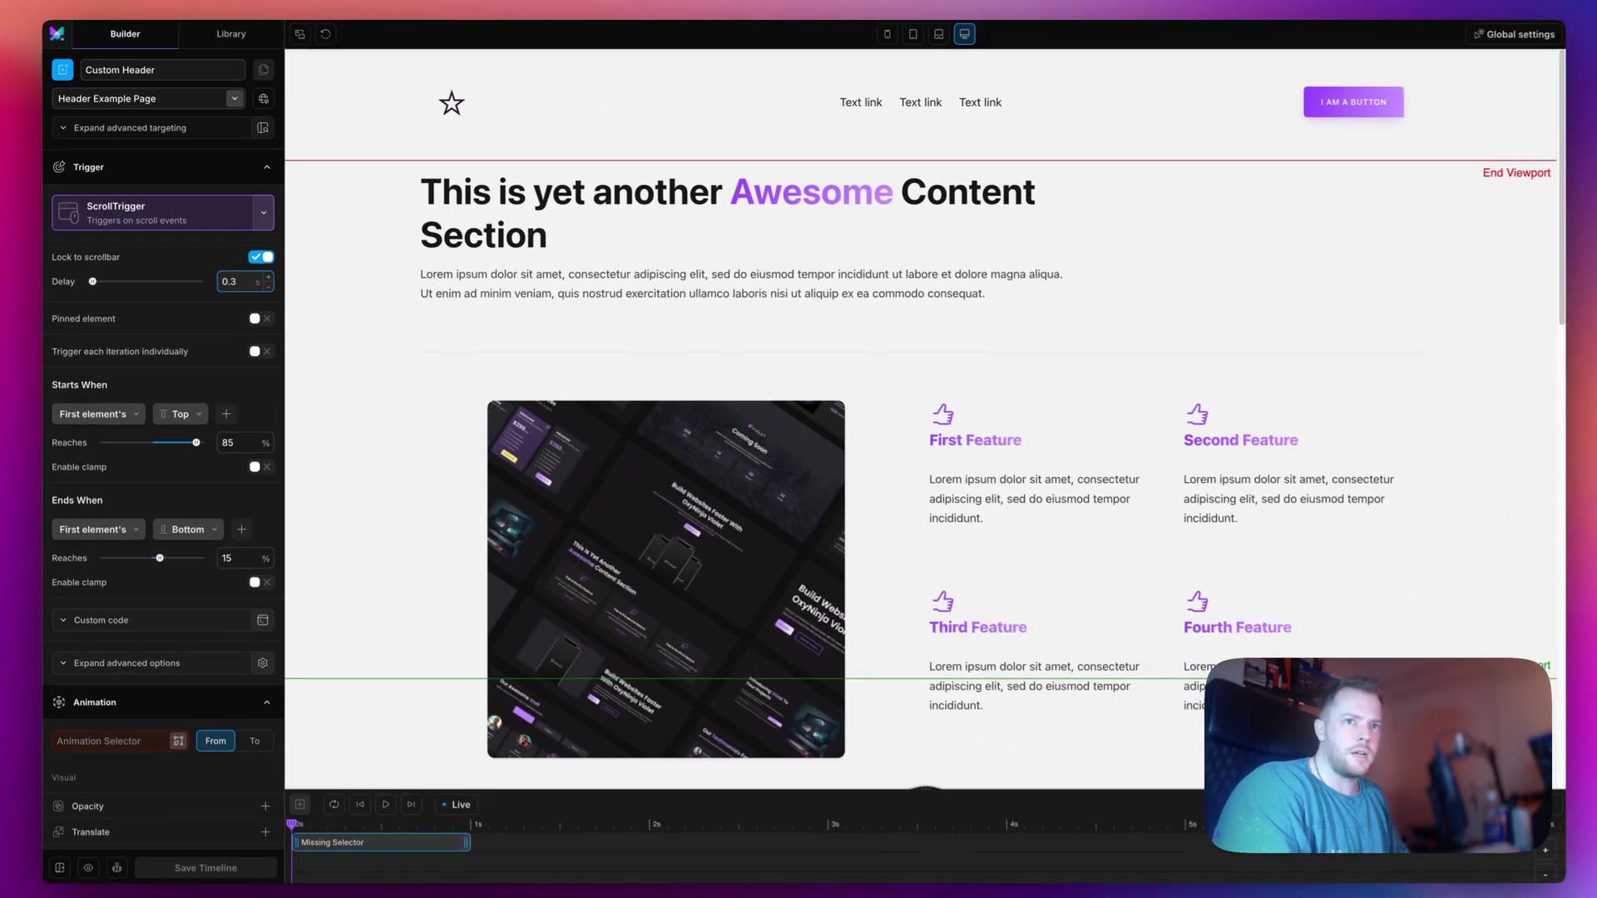
scroll(879, 341, "down", 3)
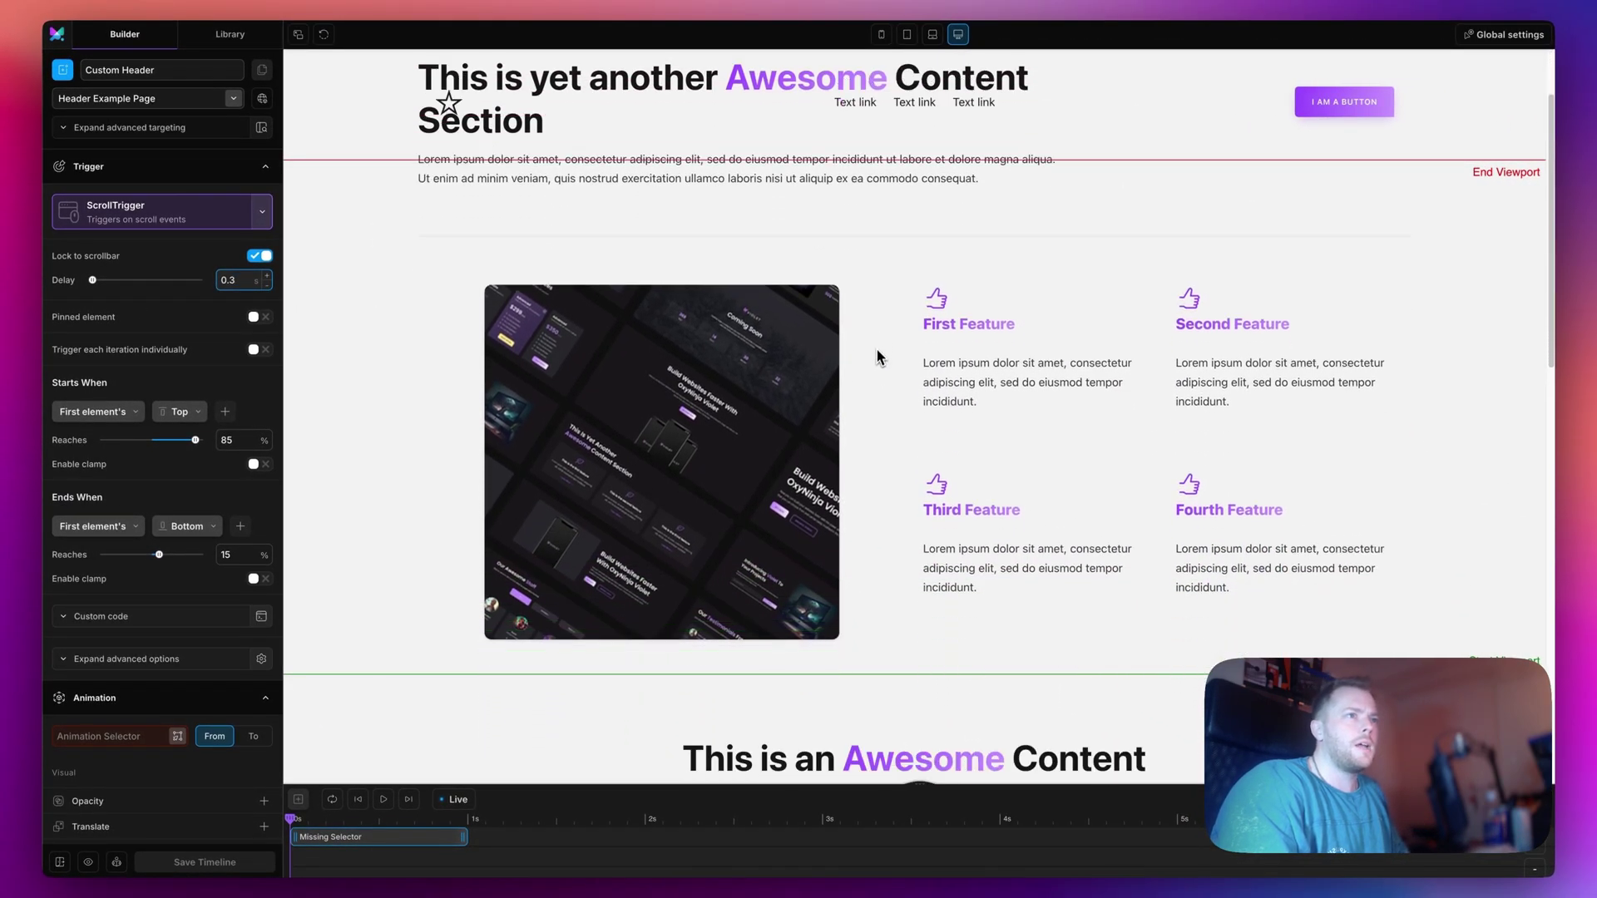
scroll(881, 349, "up", 3)
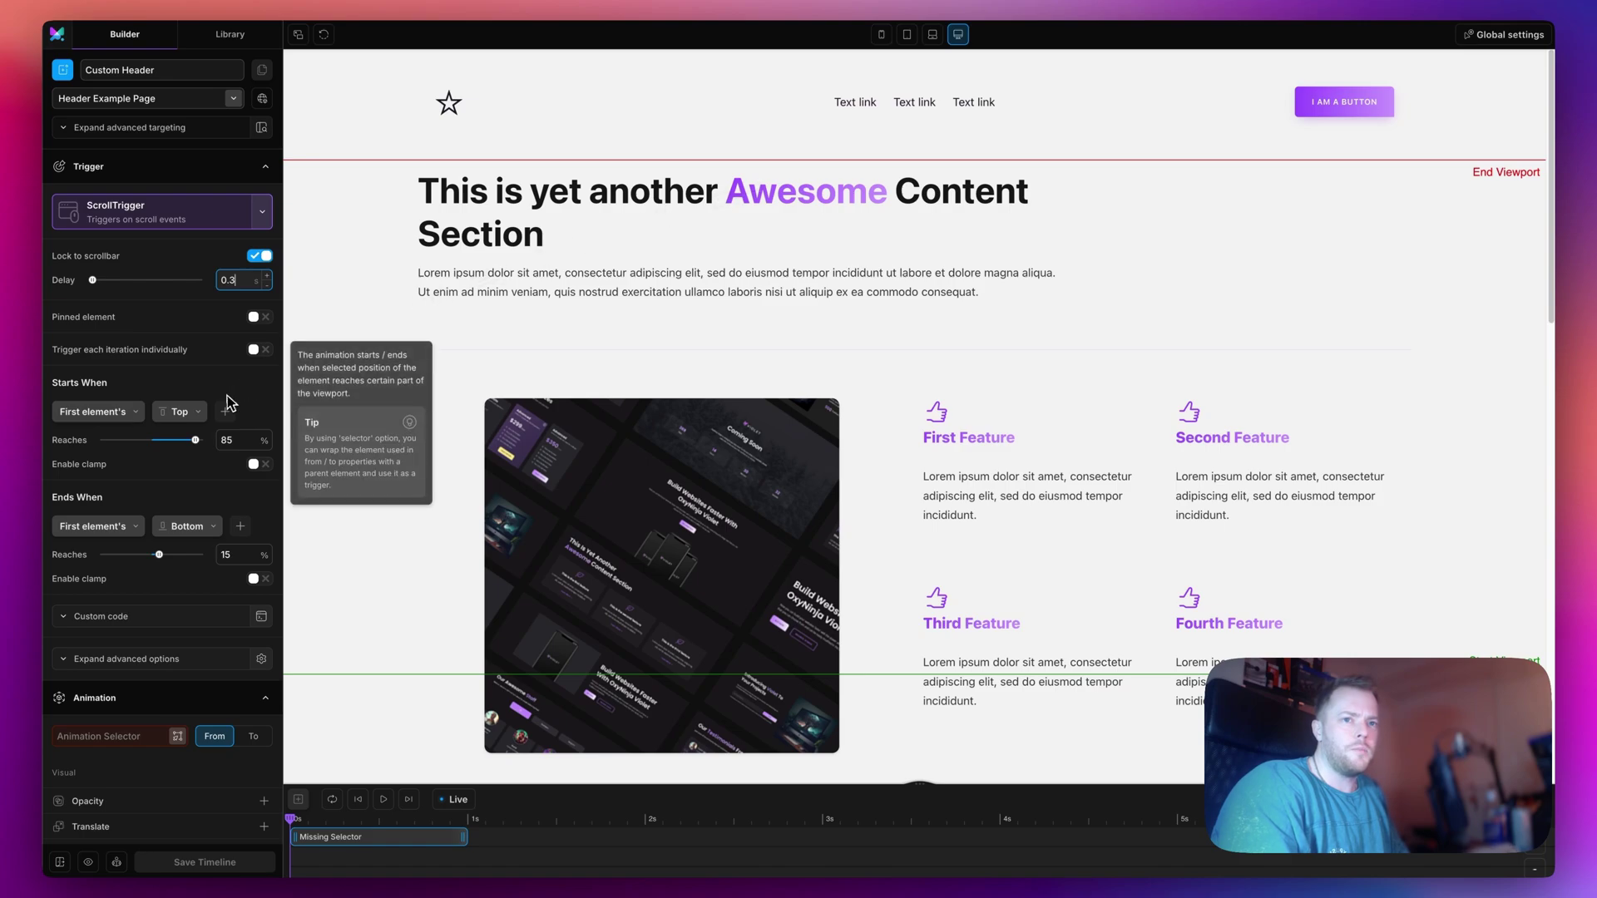
scroll(137, 449, "down", 5)
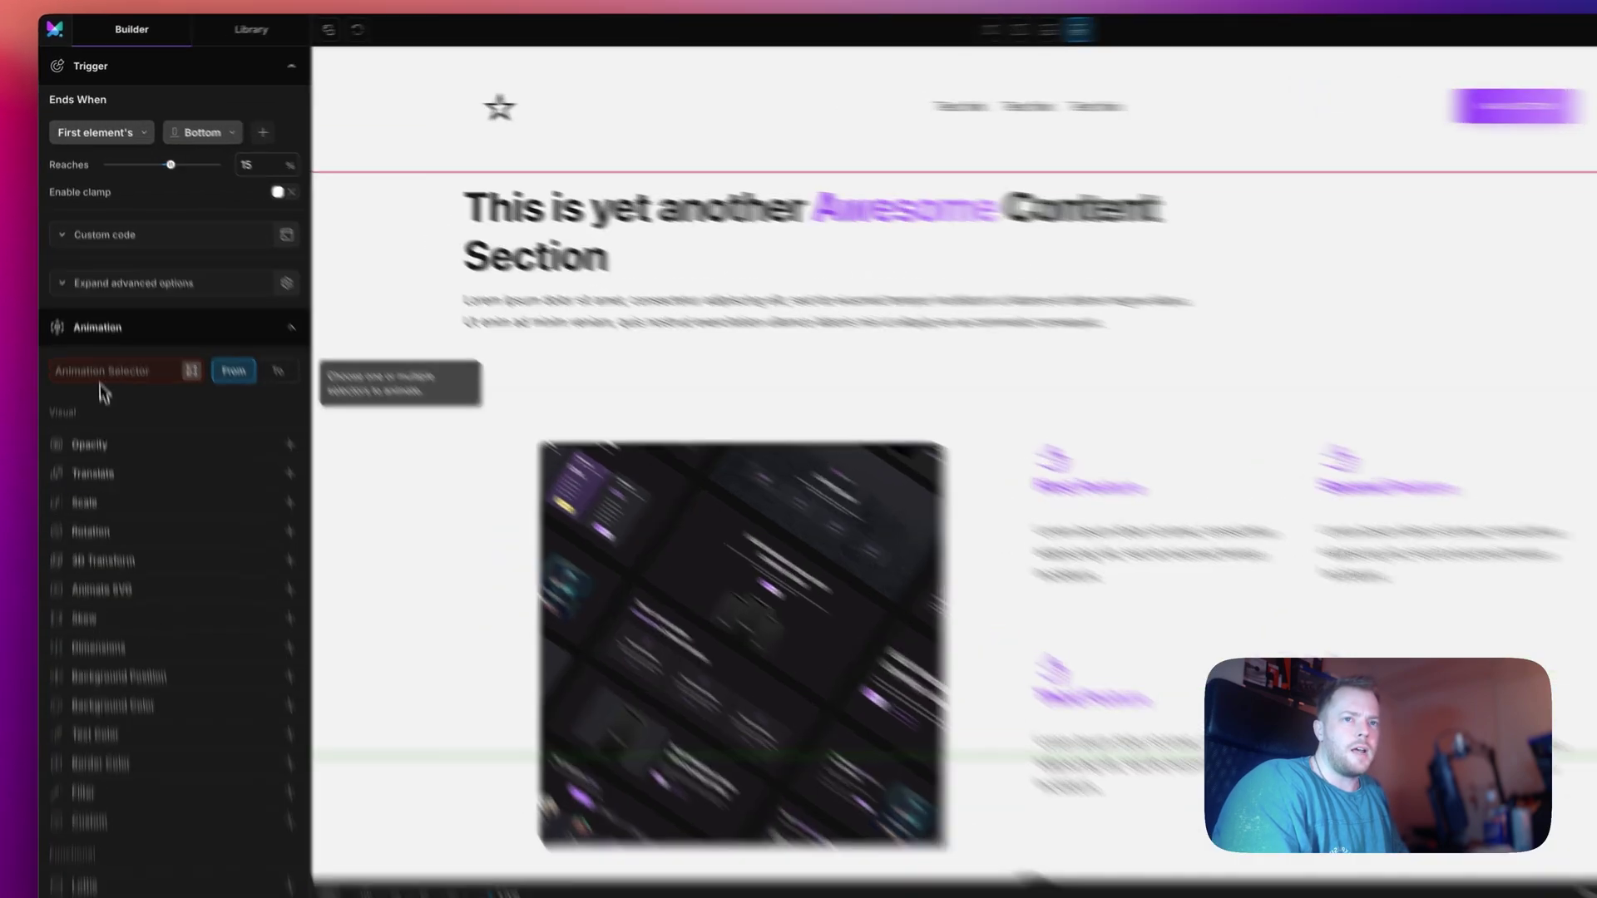
left_click(107, 371)
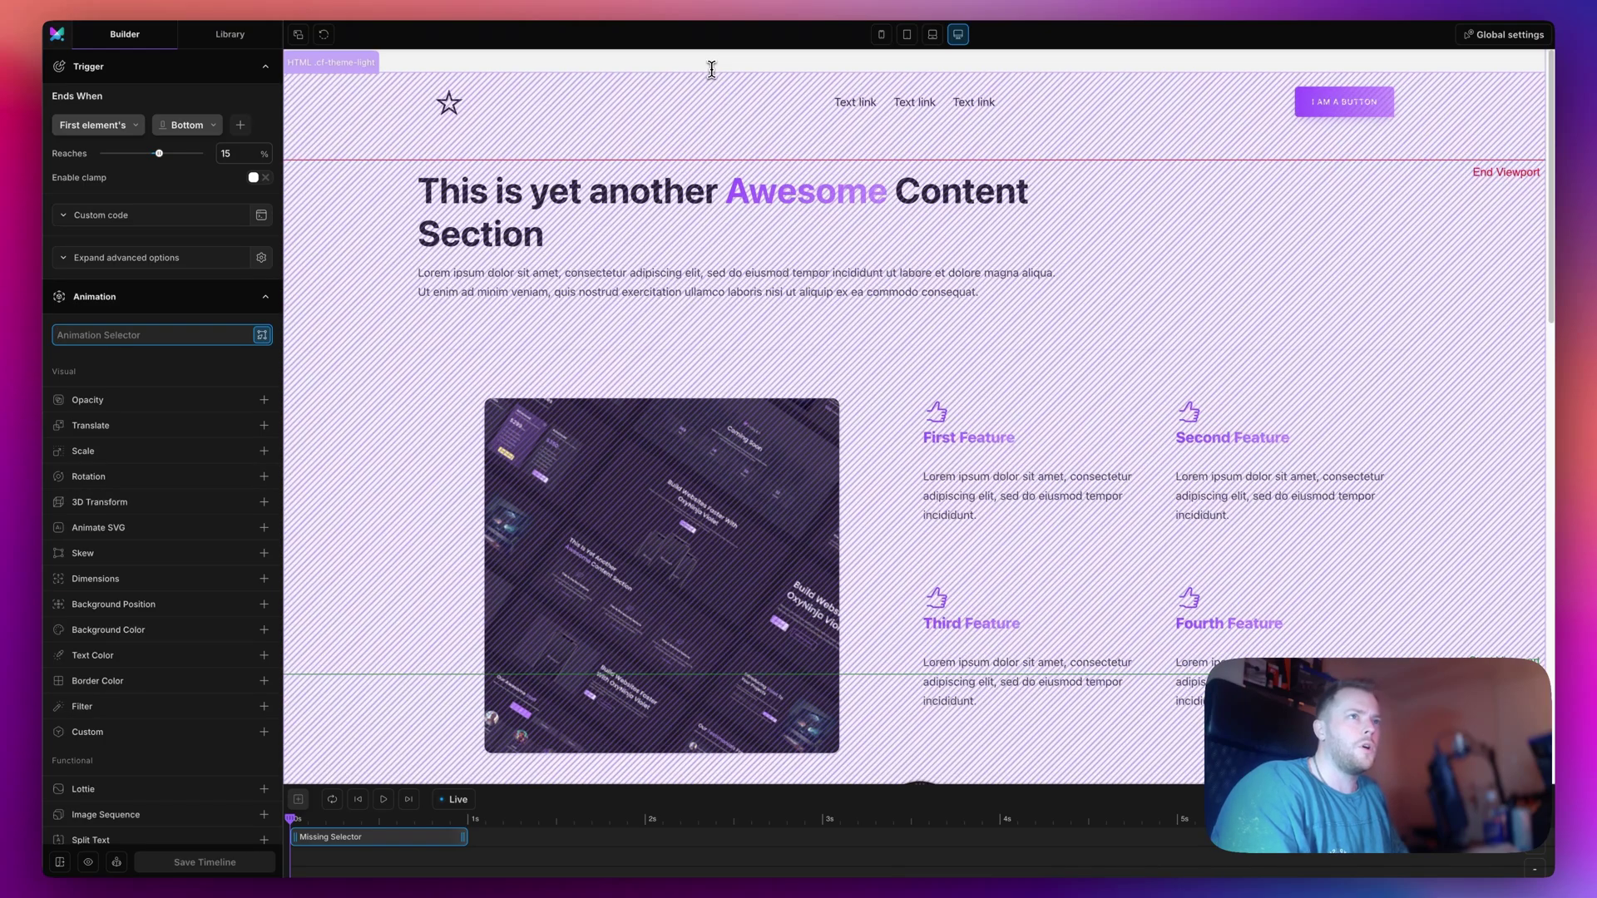
Open the Header template from Bricks > Templates in the Bricks builder.
left_click(712, 69)
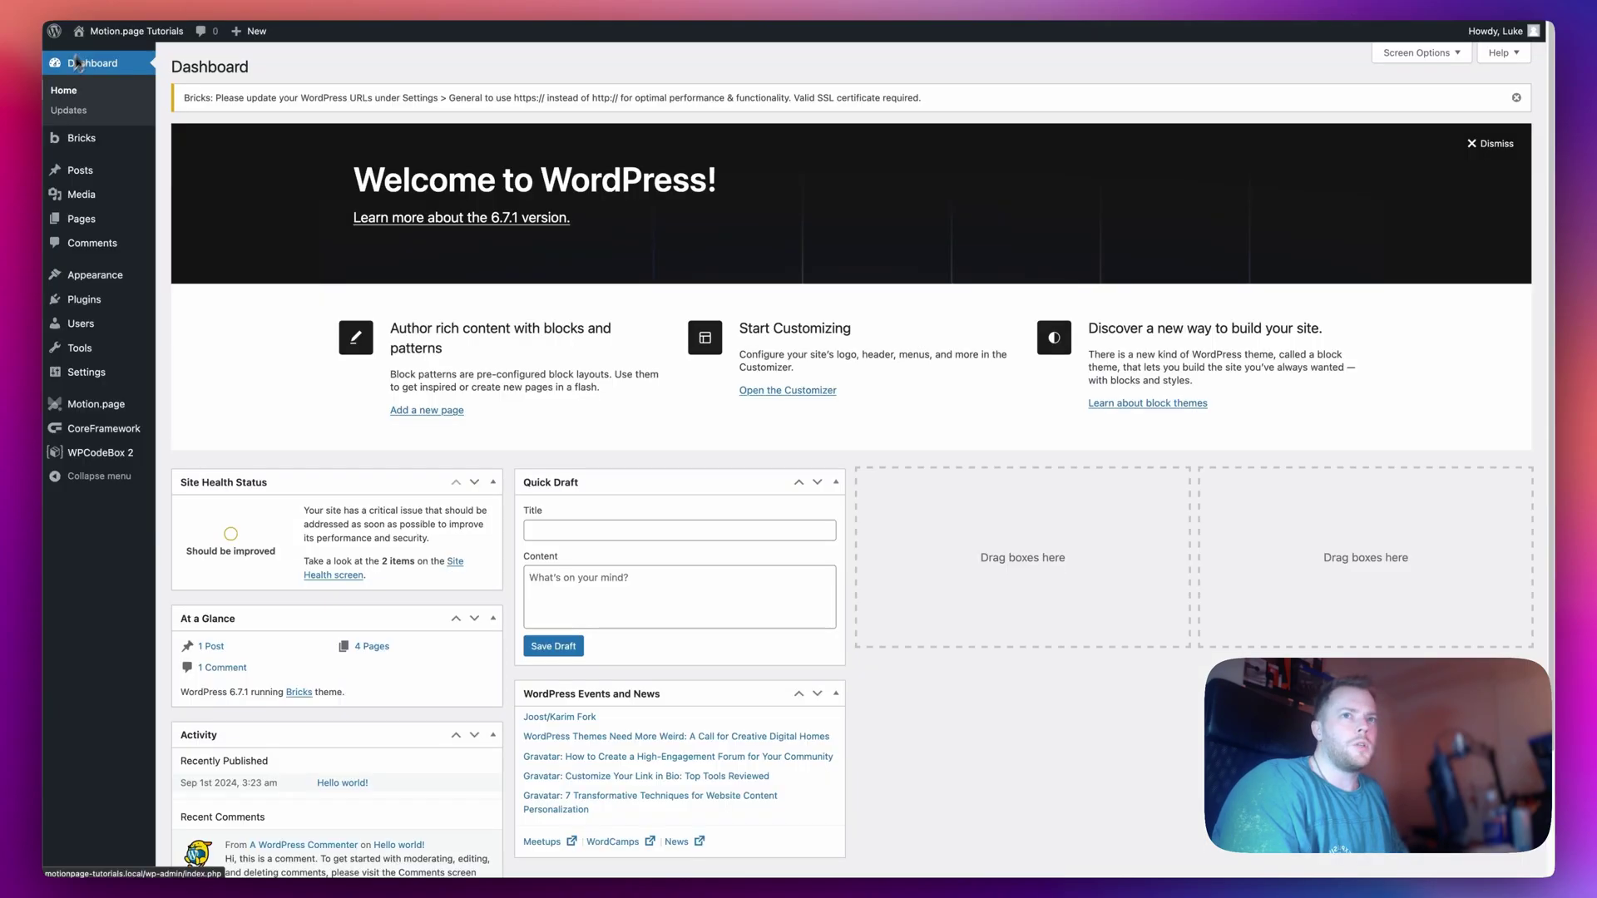
mouse_move(75, 148)
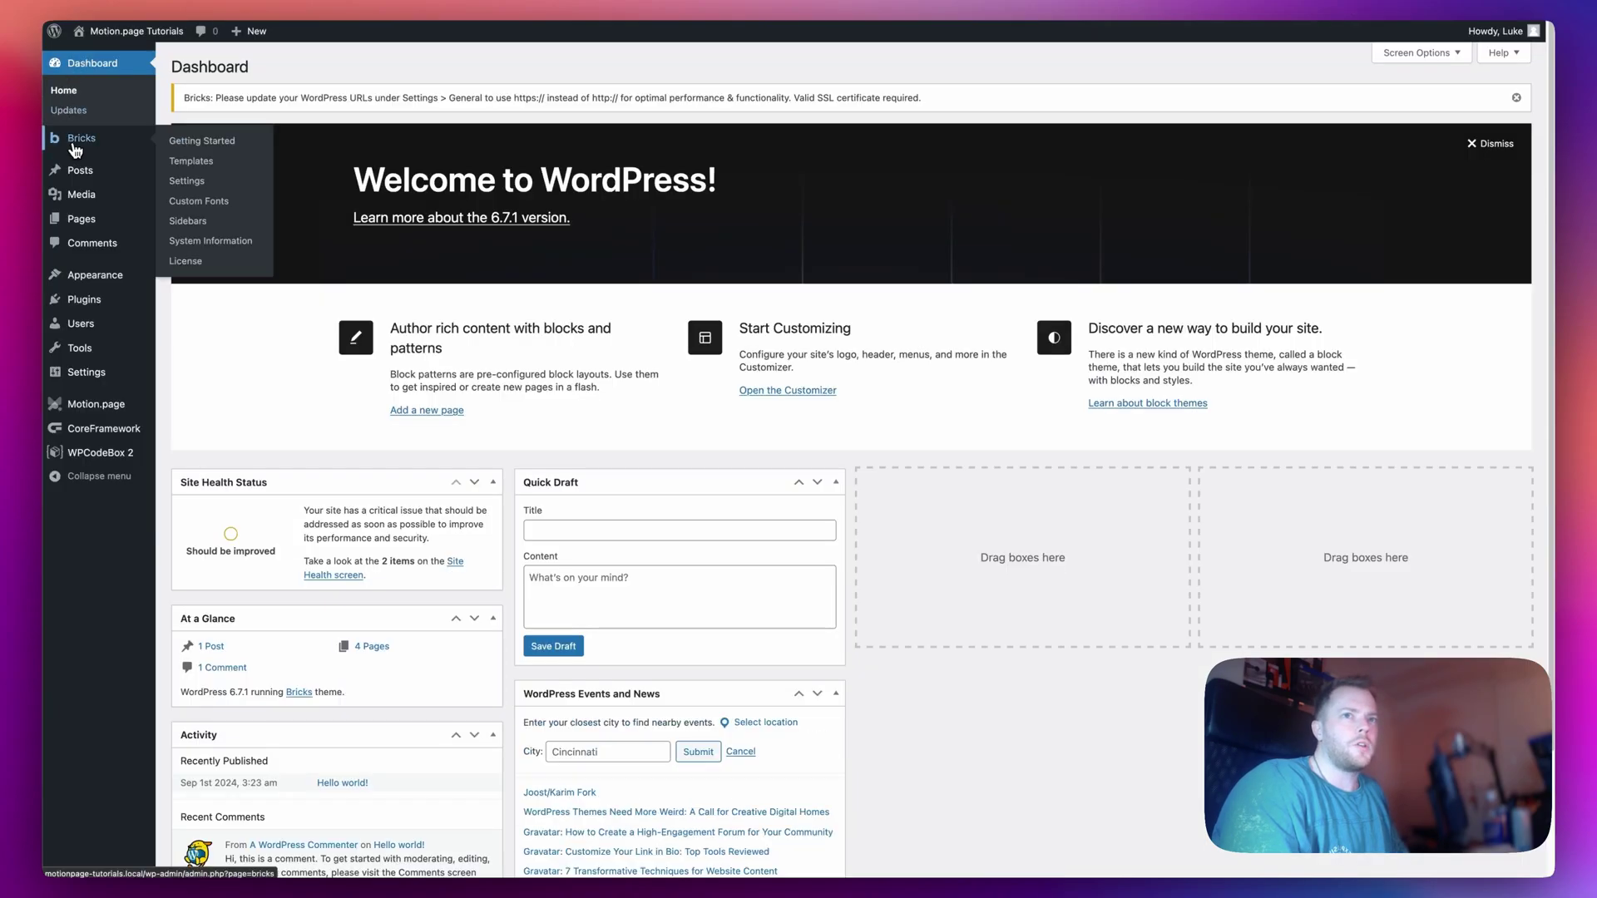
left_click(177, 160)
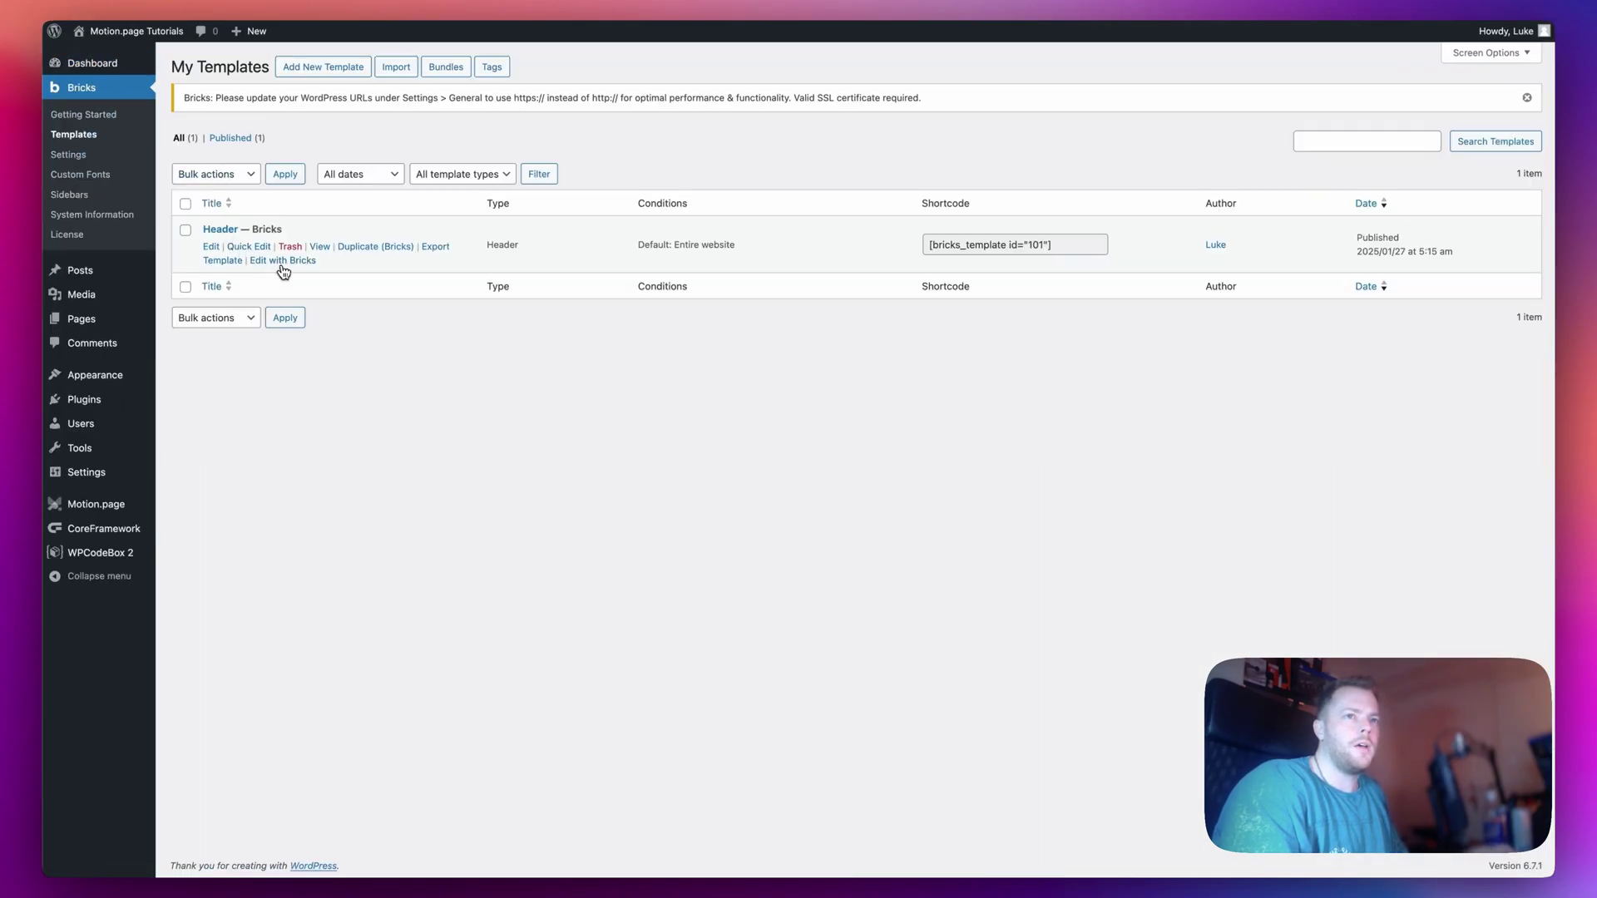
left_click(283, 260)
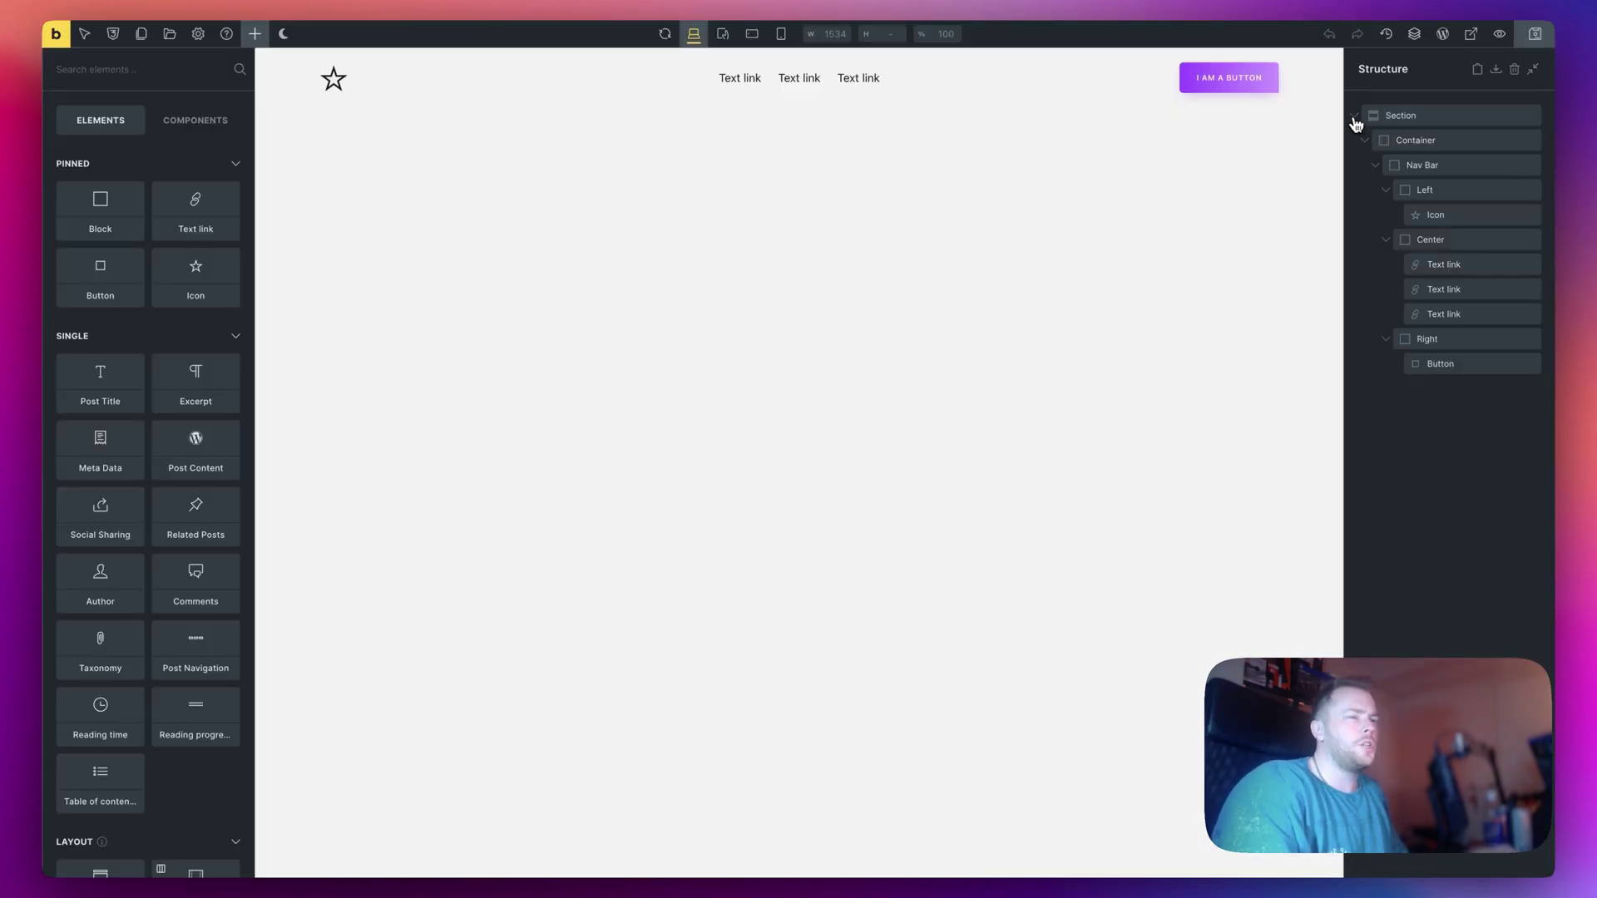
Select the header Section and show its Style > Layout positioning settings.
left_click(1355, 118)
left_click(195, 169)
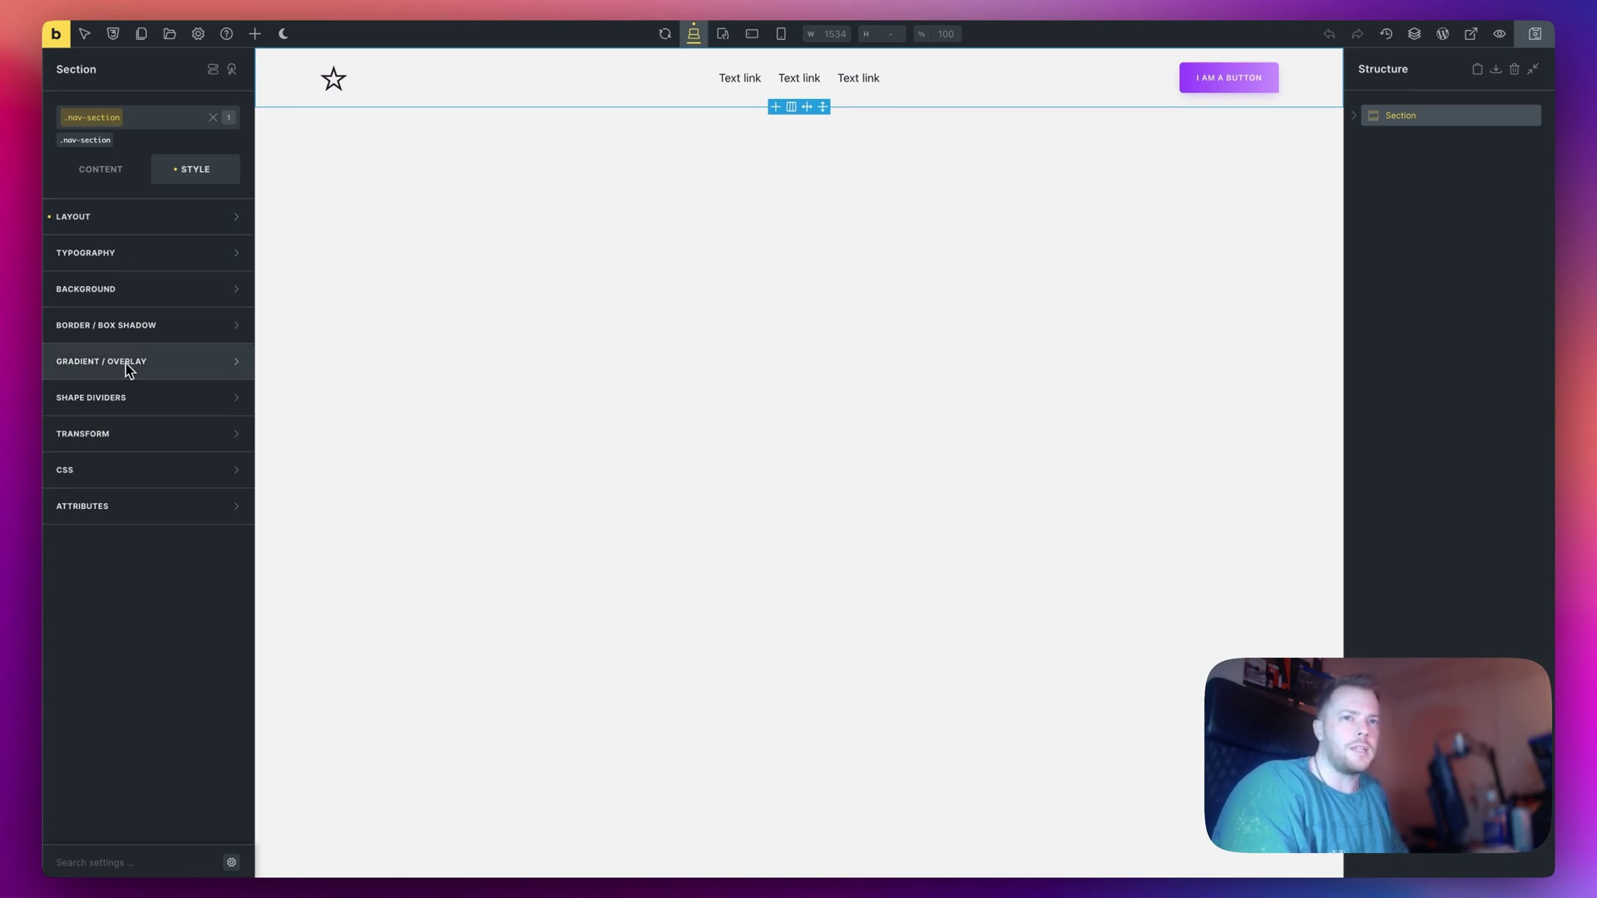
left_click(131, 218)
scroll(144, 492, "down", 10)
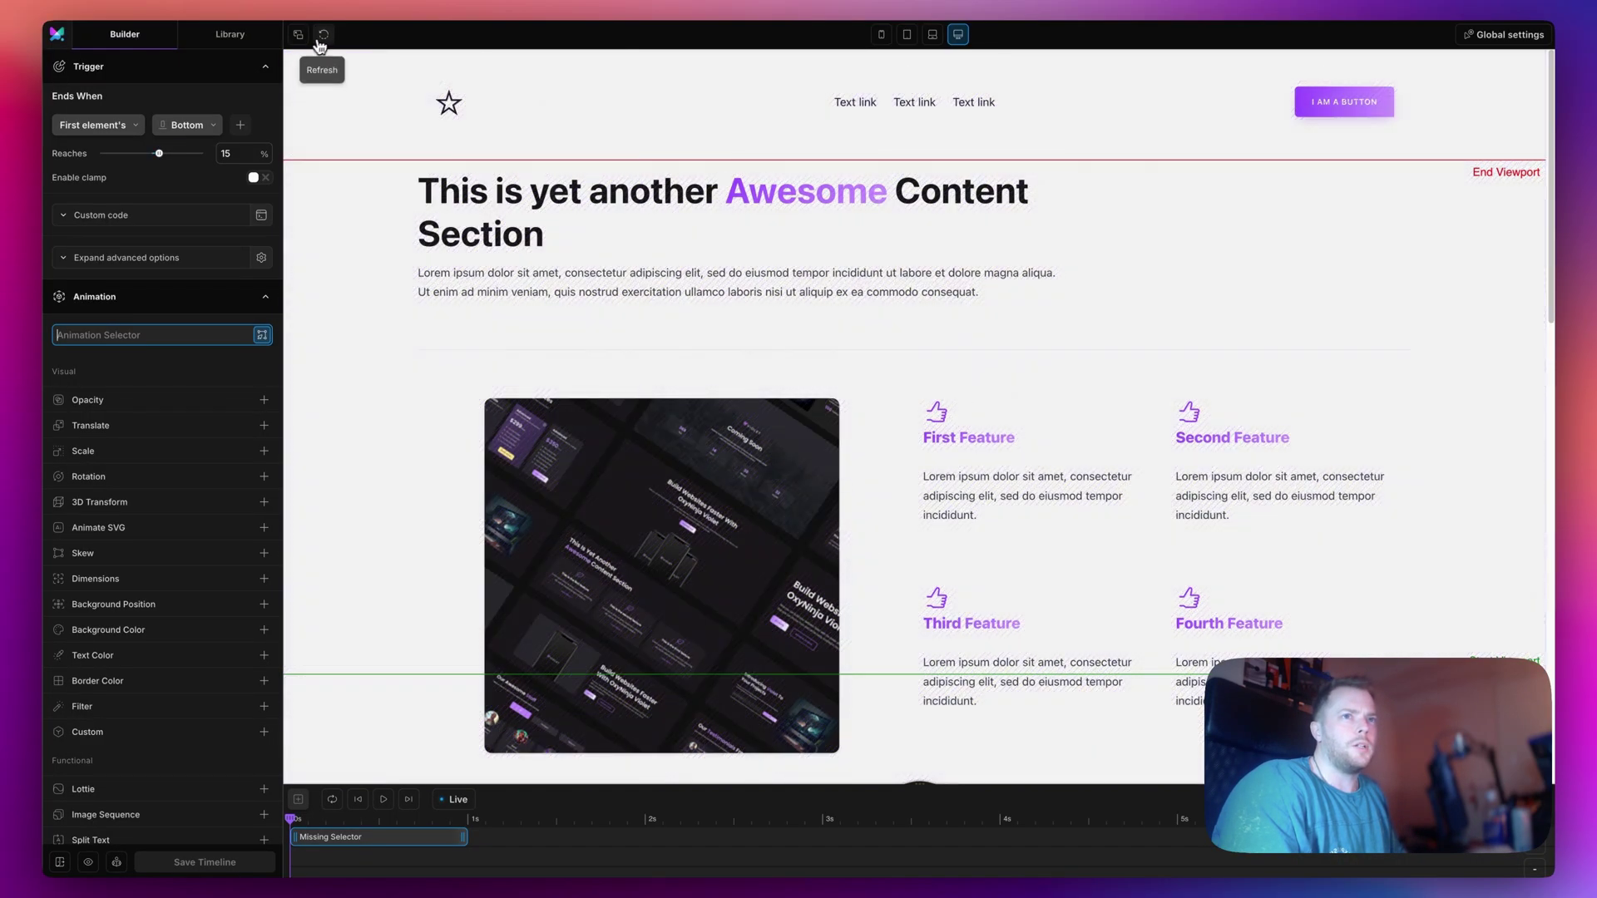
left_click(323, 34)
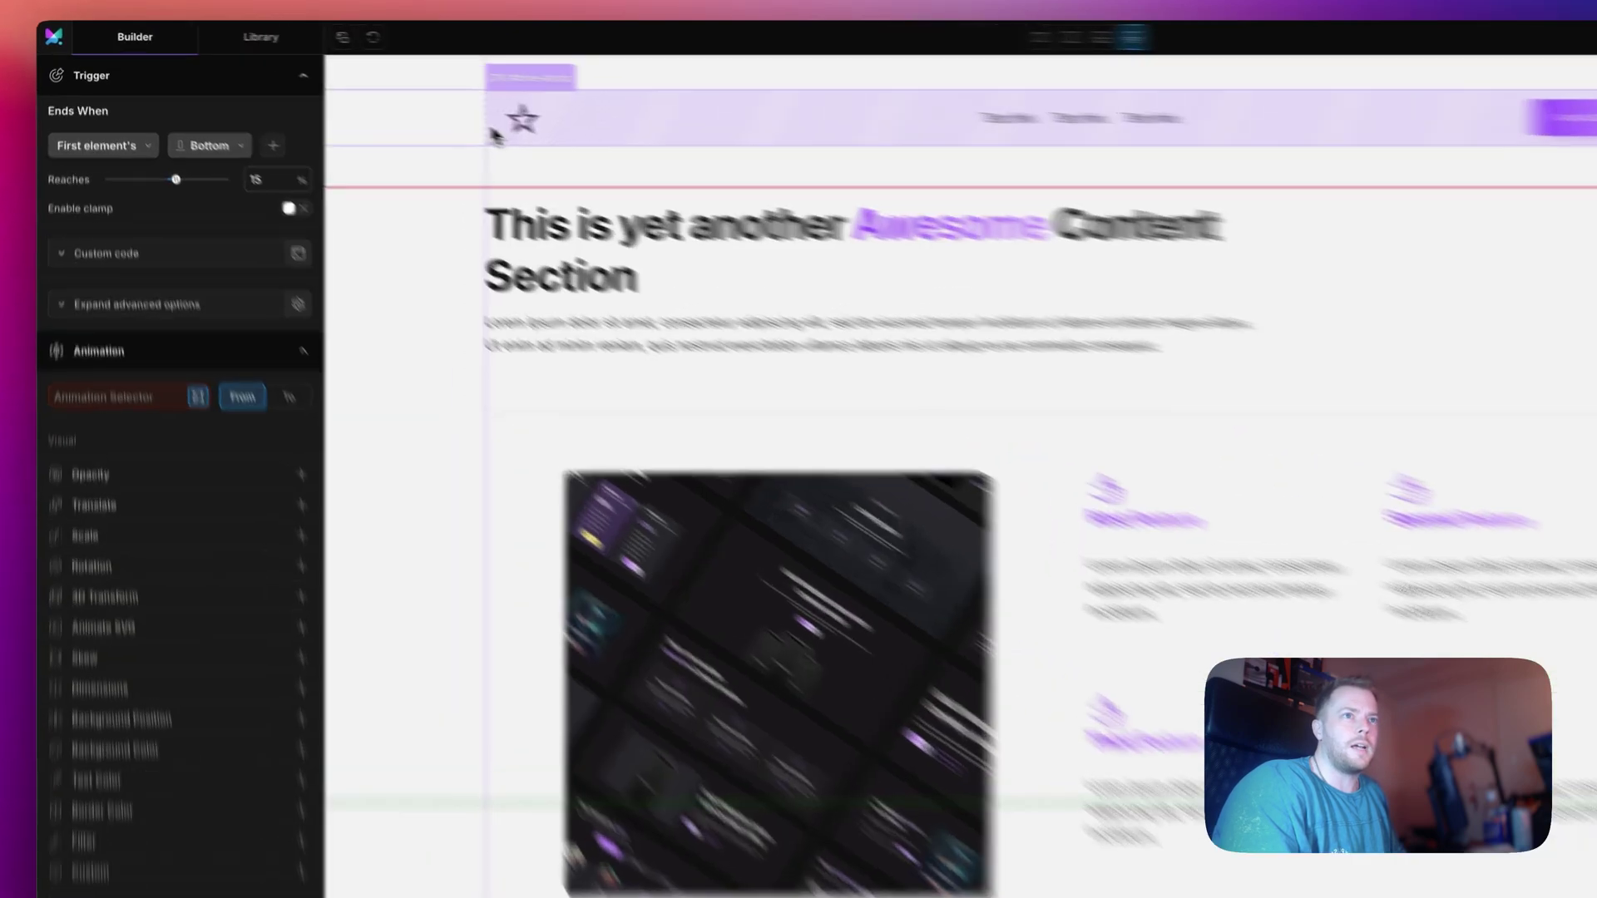
left_click(427, 108)
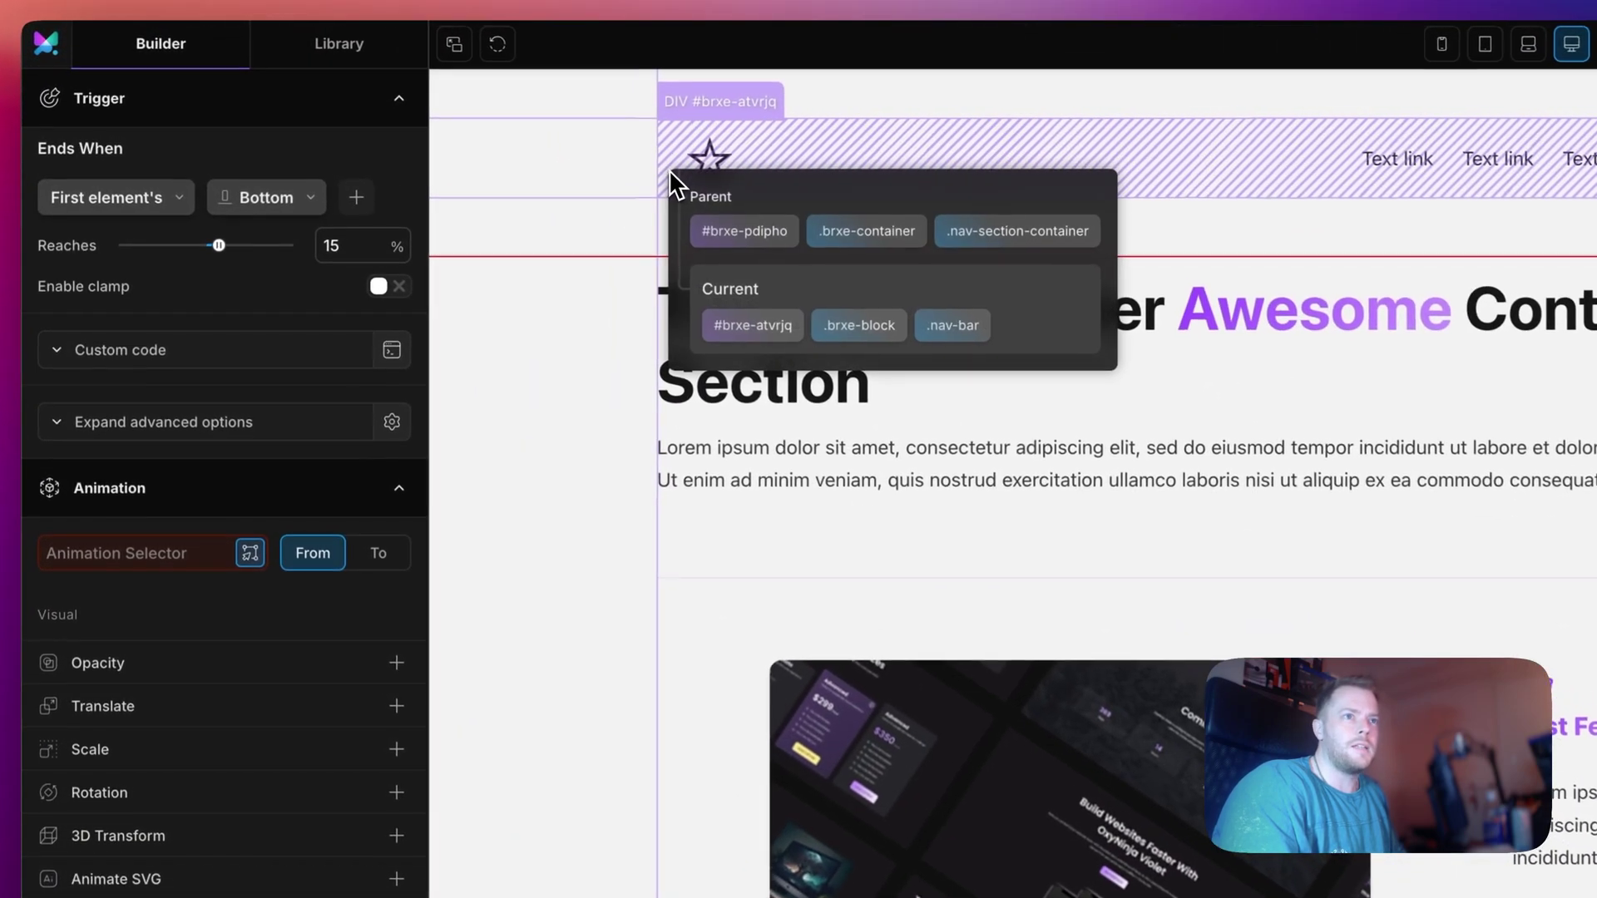
left_click(956, 327)
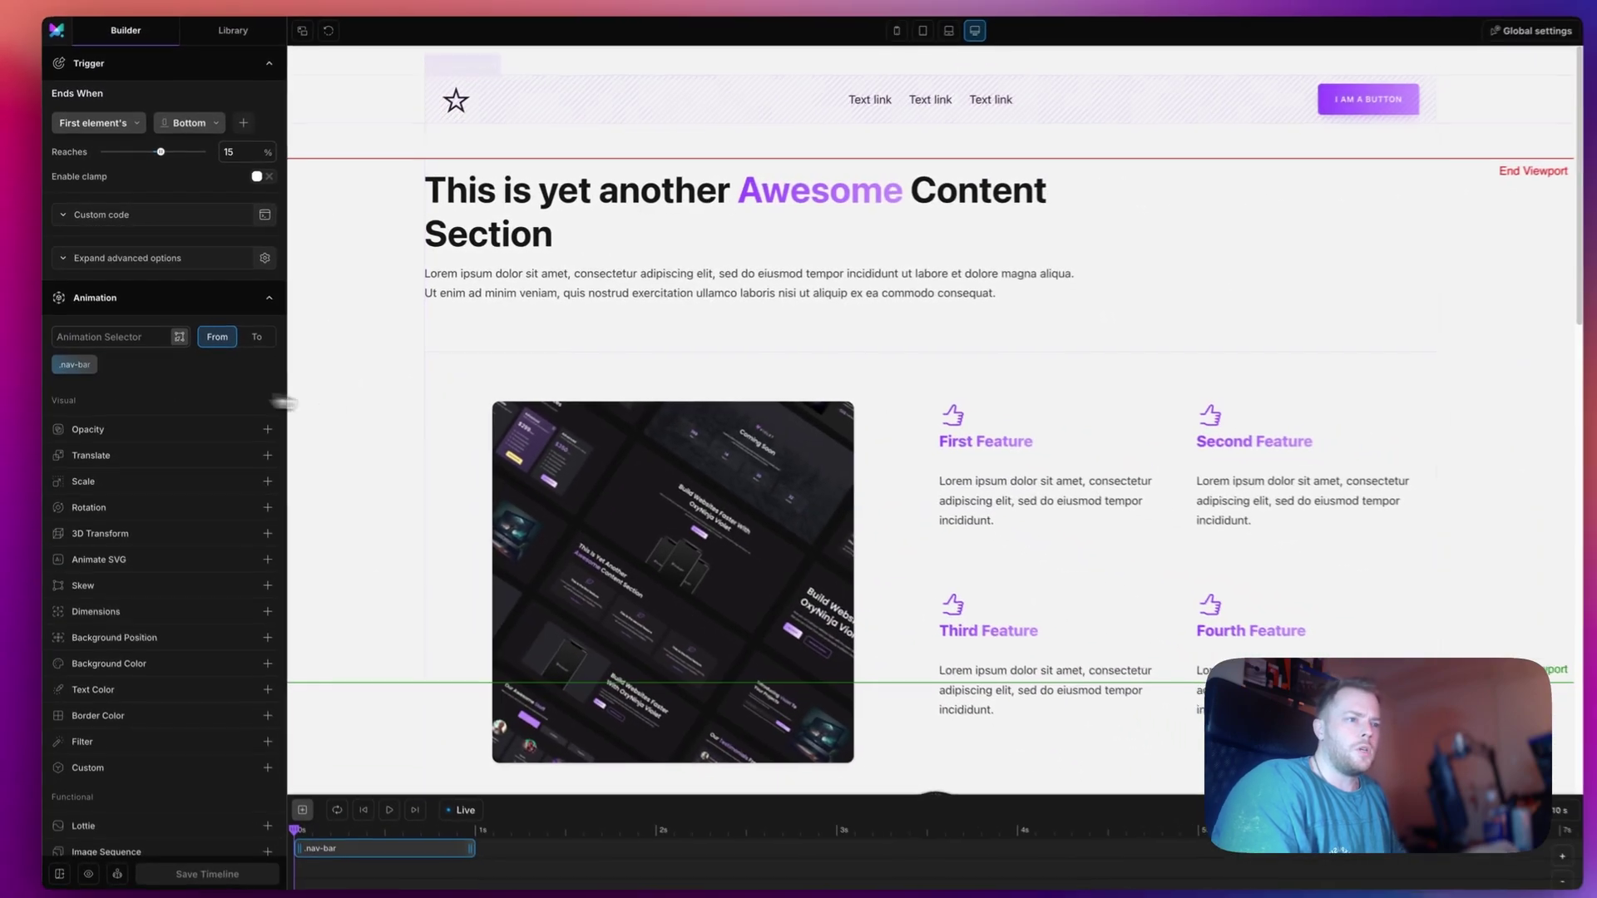
scroll(636, 389, "down", 2)
scroll(636, 389, "down", 10)
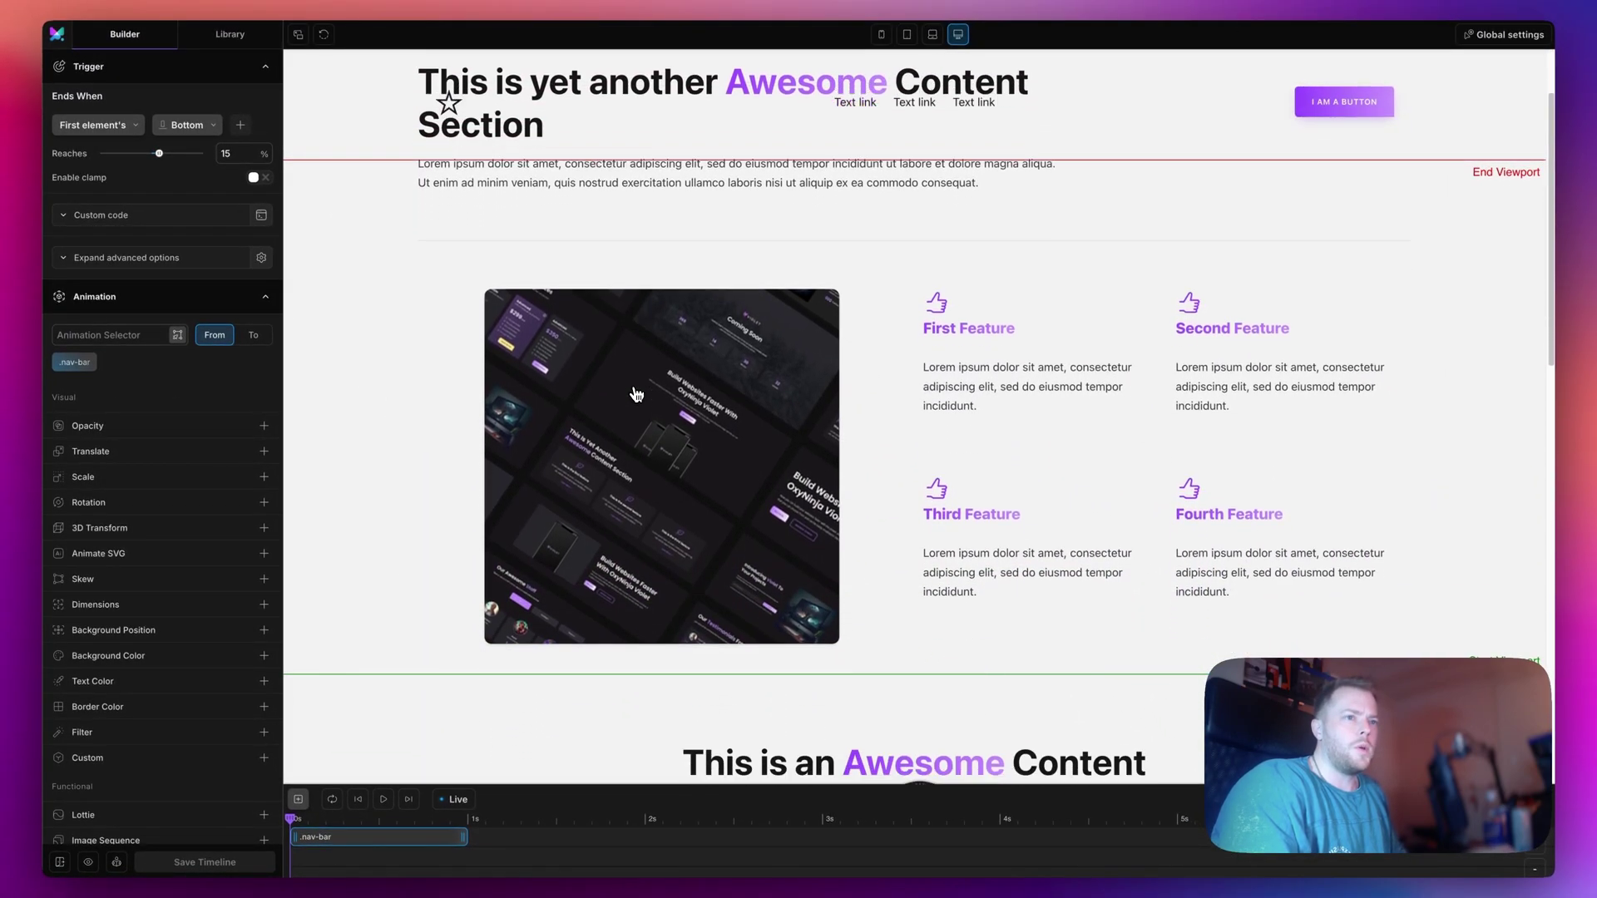
scroll(643, 420, "up", 9)
scroll(643, 420, "up", 3)
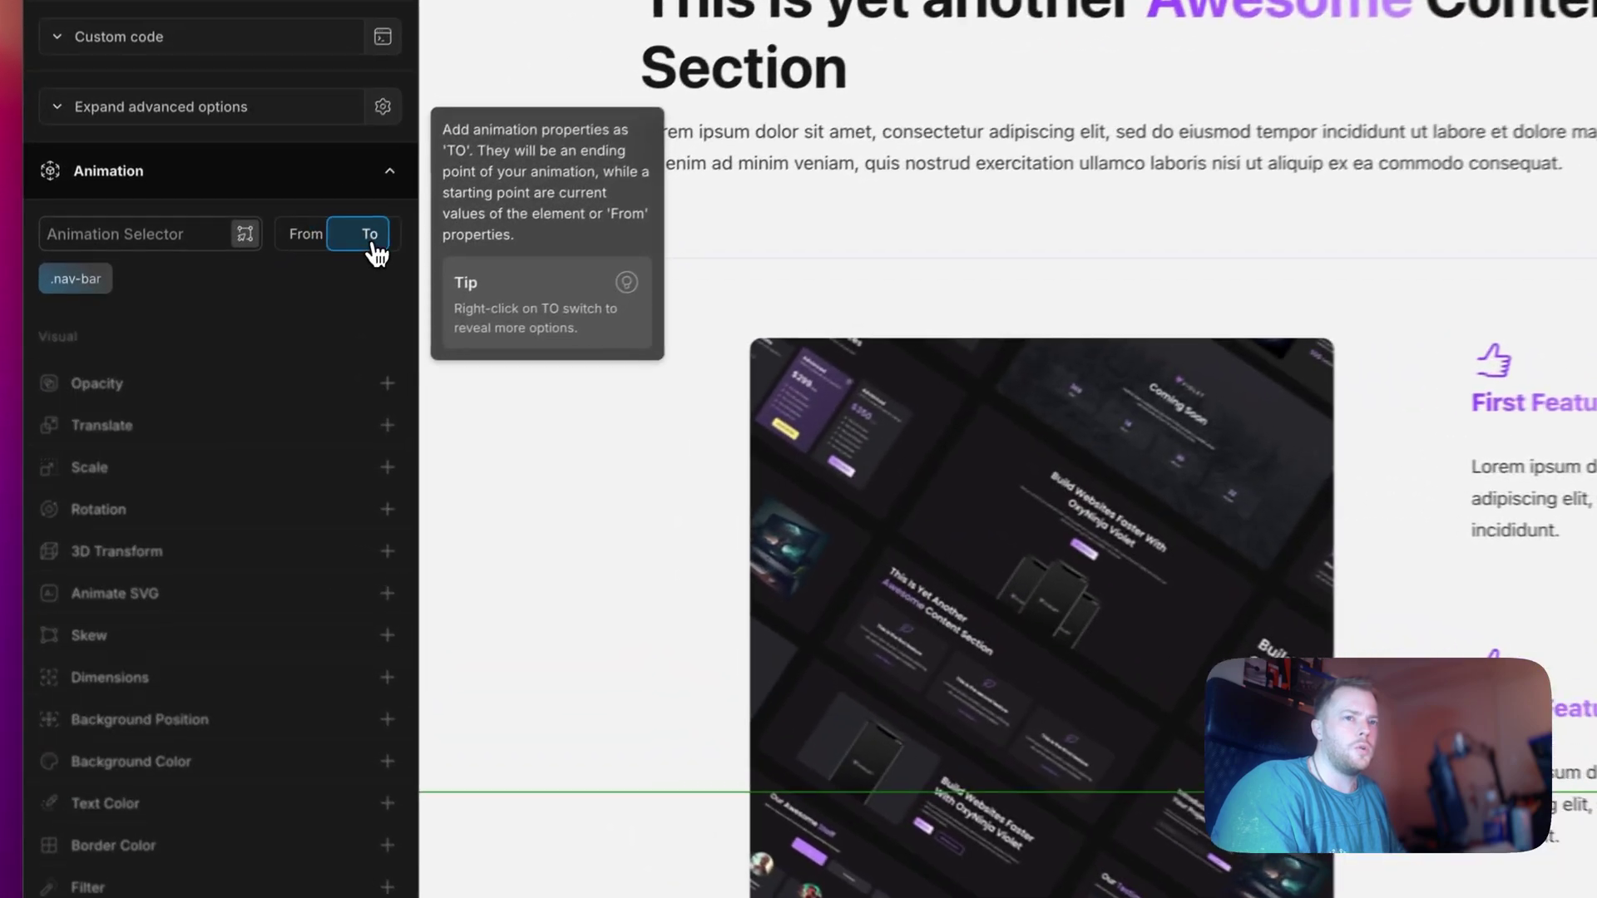
Switch the .nav-bar animation to To and animate its width to 800 px.
left_click(253, 335)
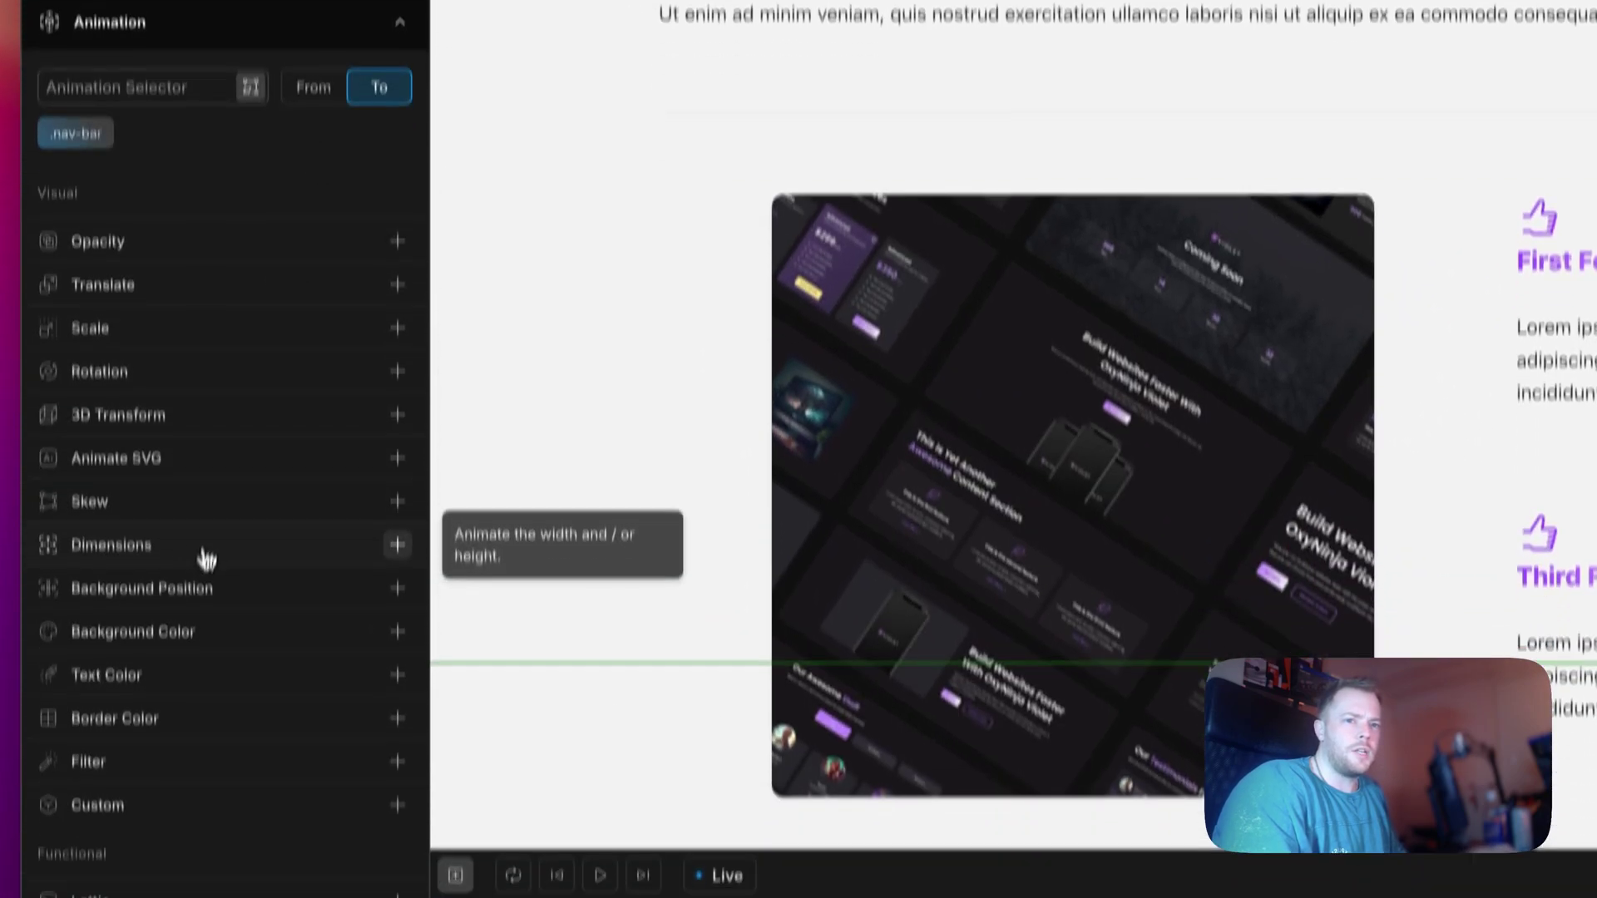
left_click(200, 686)
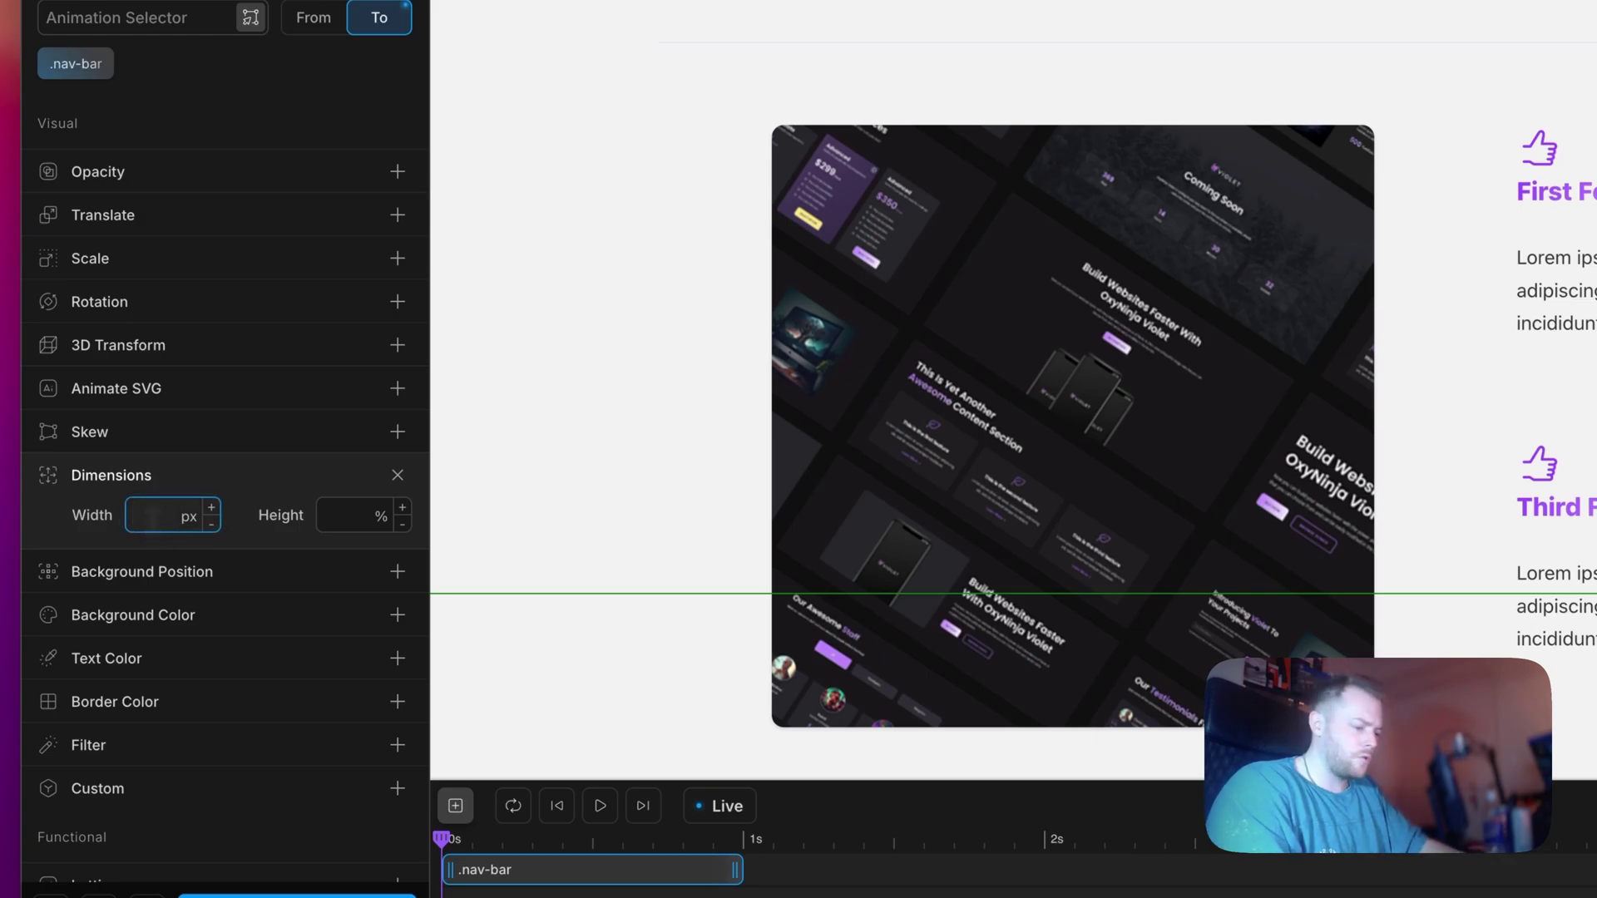
type("800")
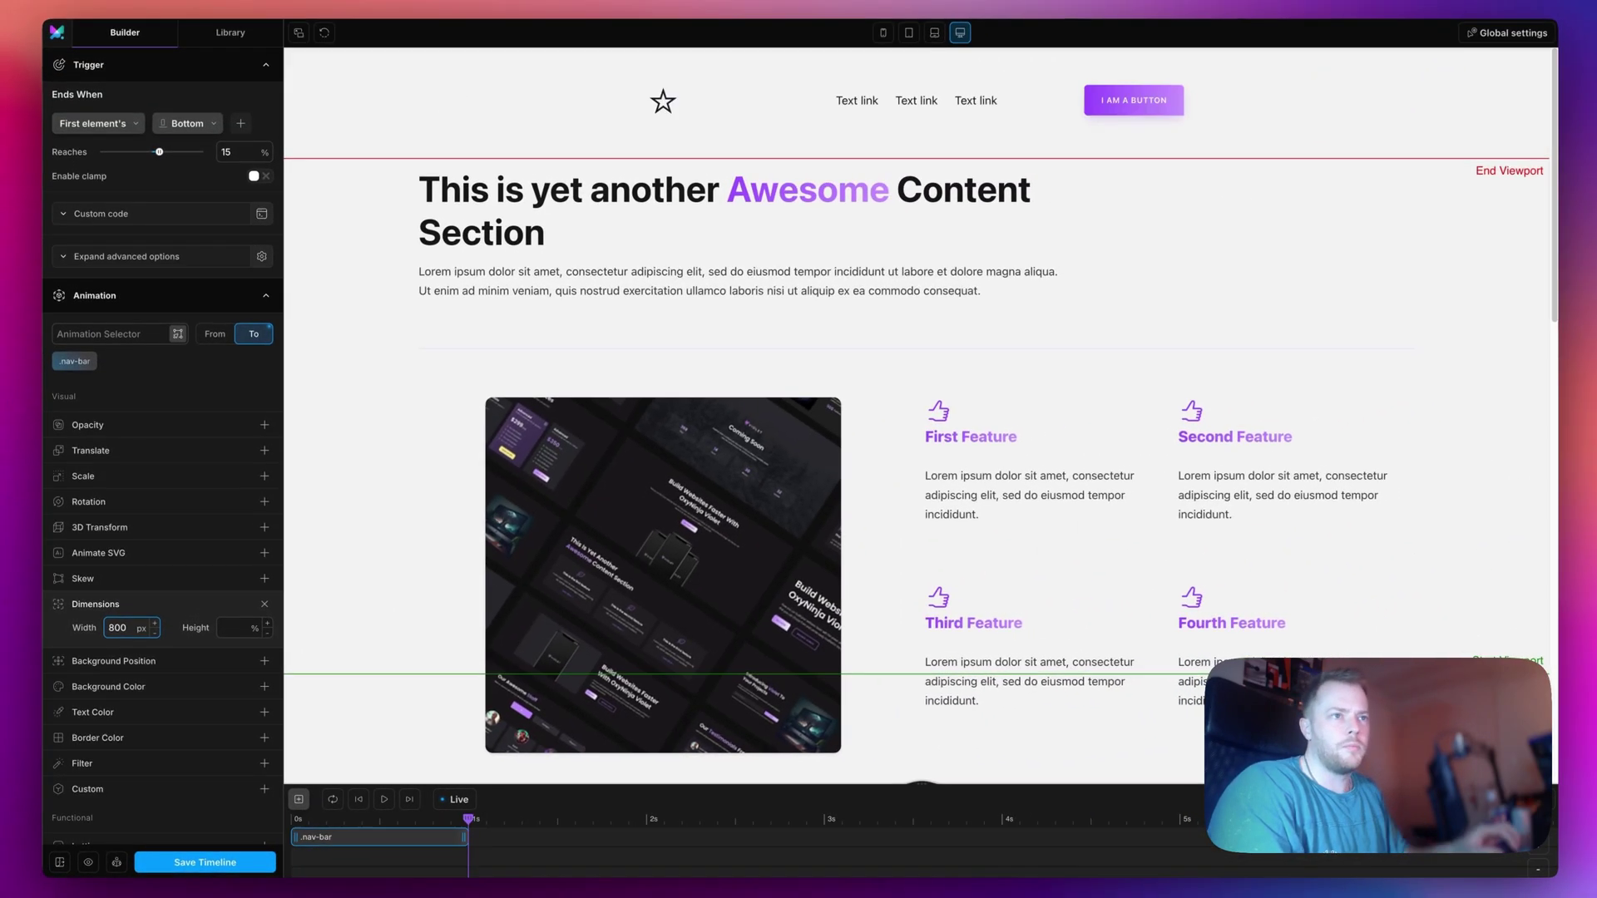
scroll(907, 314, "down", 4)
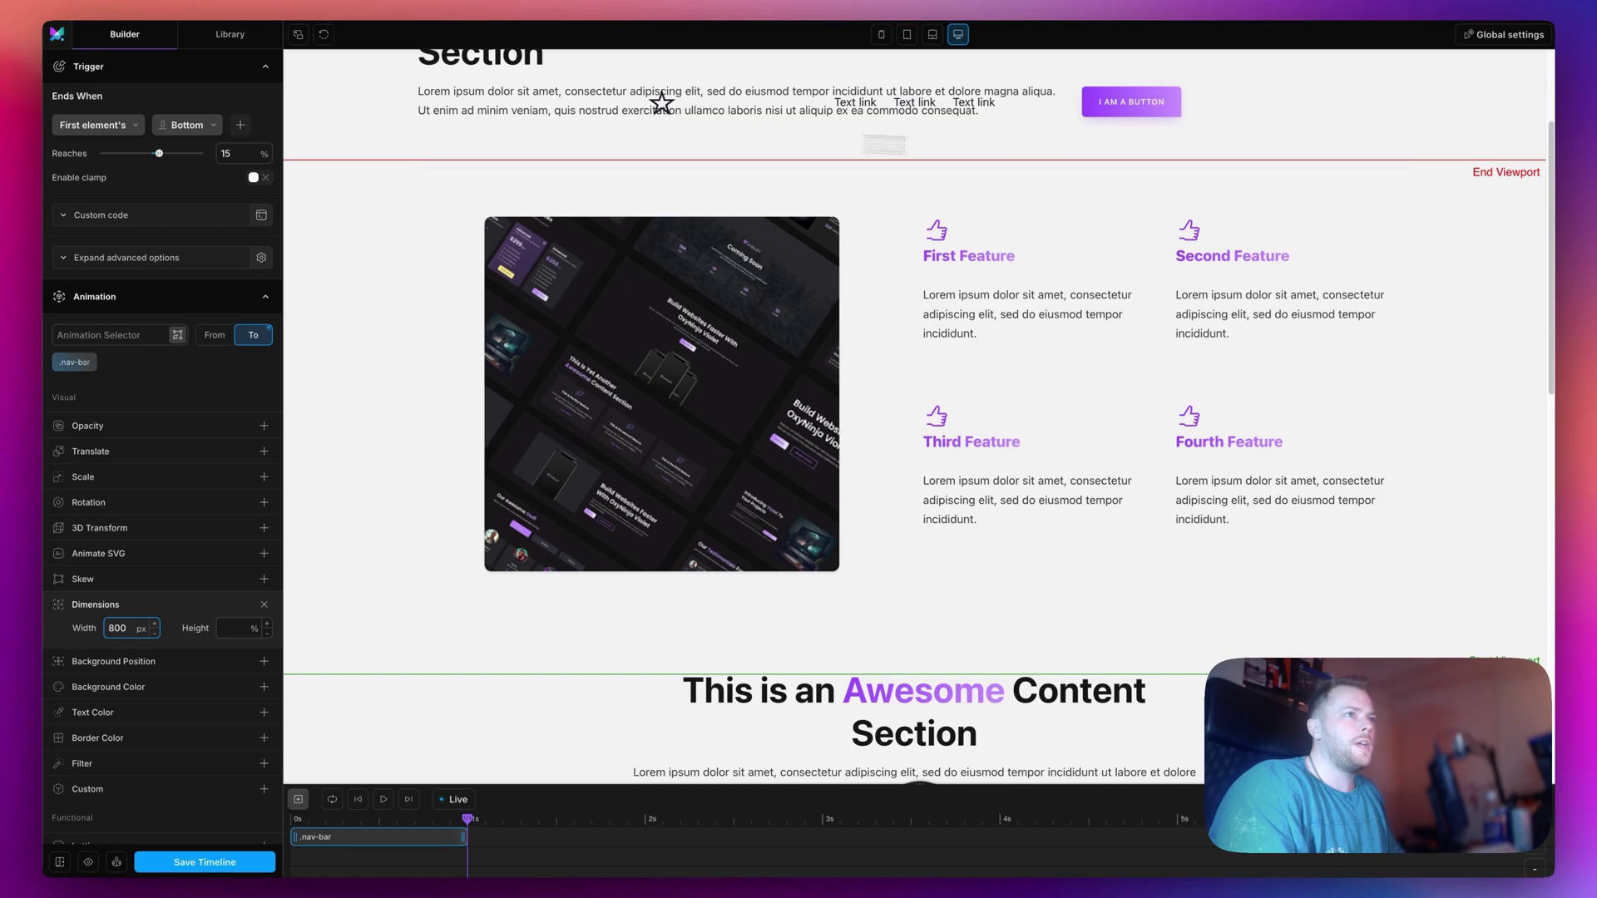
scroll(1281, 141, "up", 4)
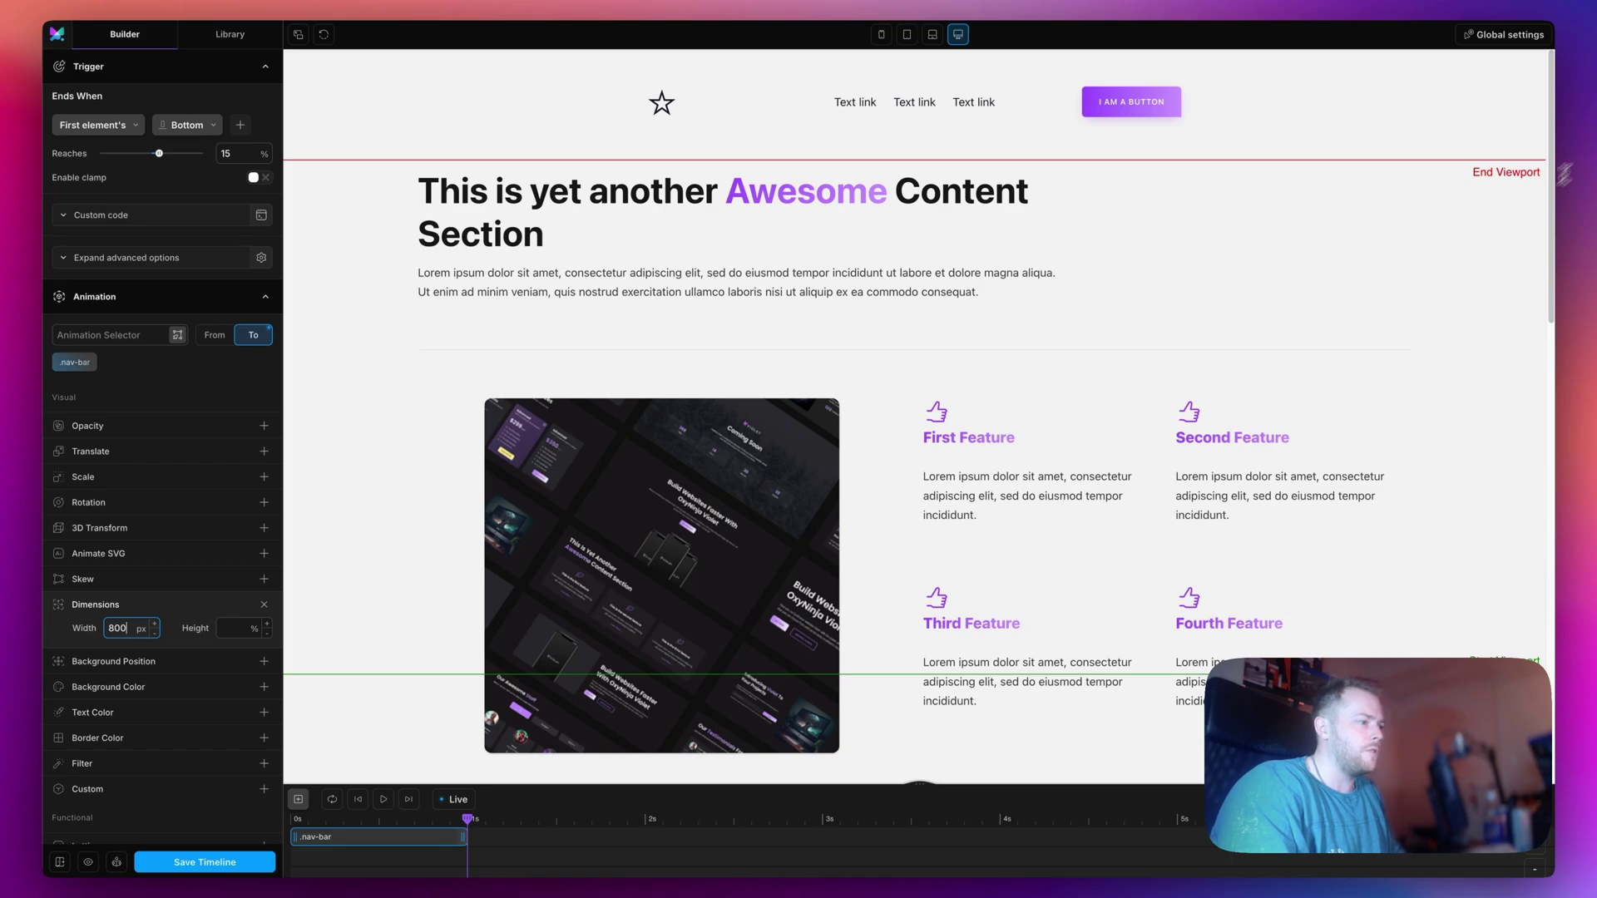
Set the Starts When offset to 0 px and scrub the canvas to preview the shrink.
scroll(131, 521, "up", 9)
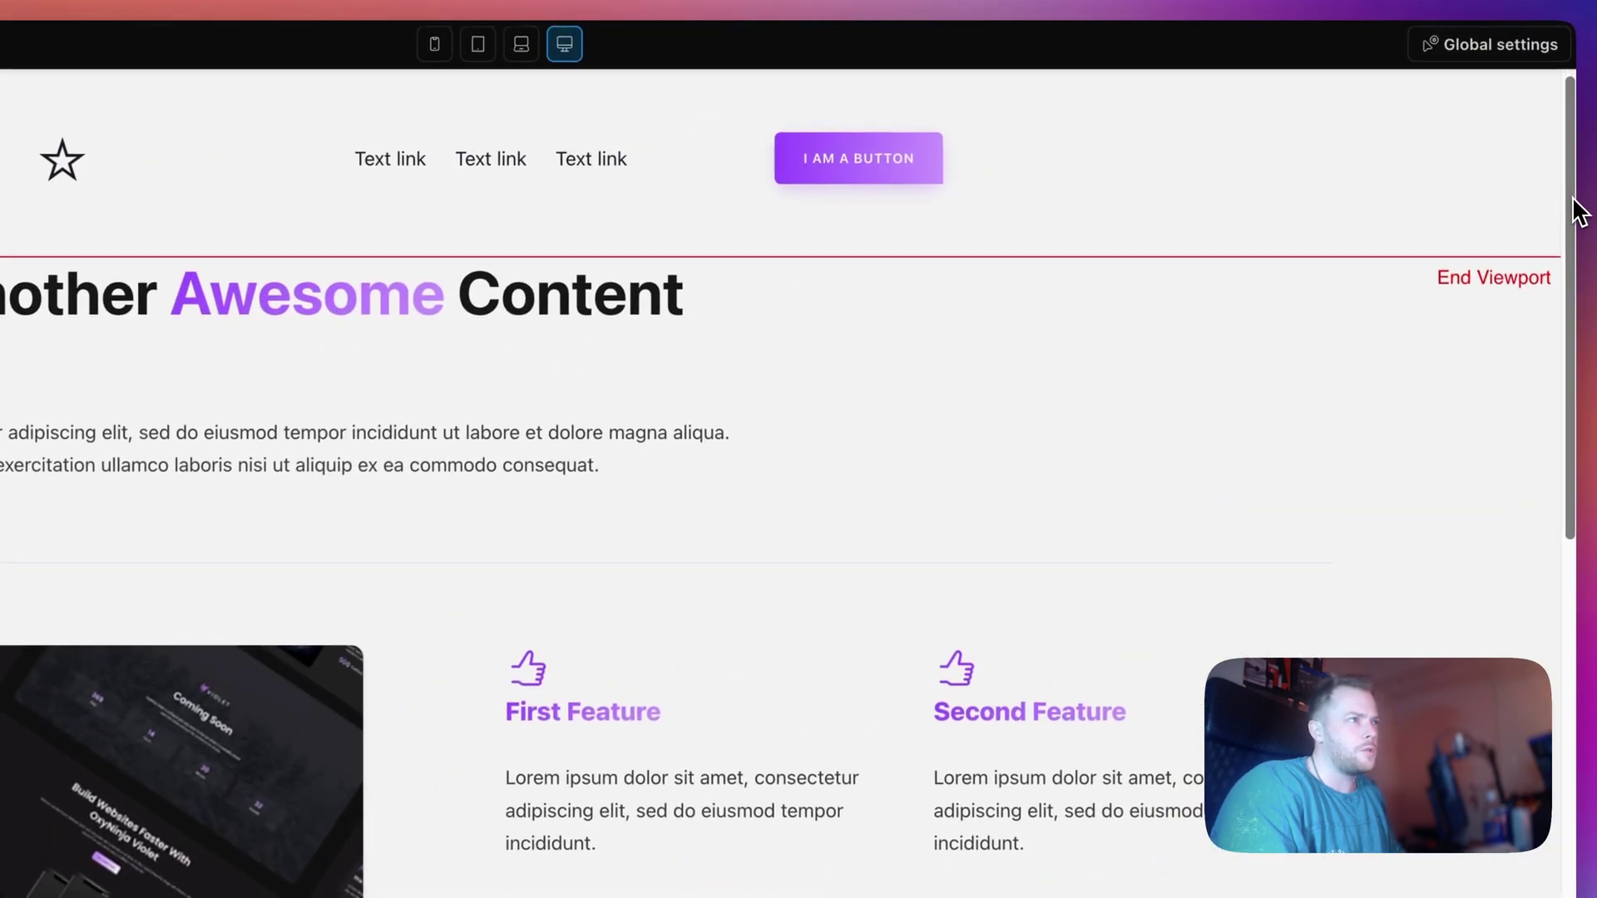
scroll(1551, 139, "down", 1)
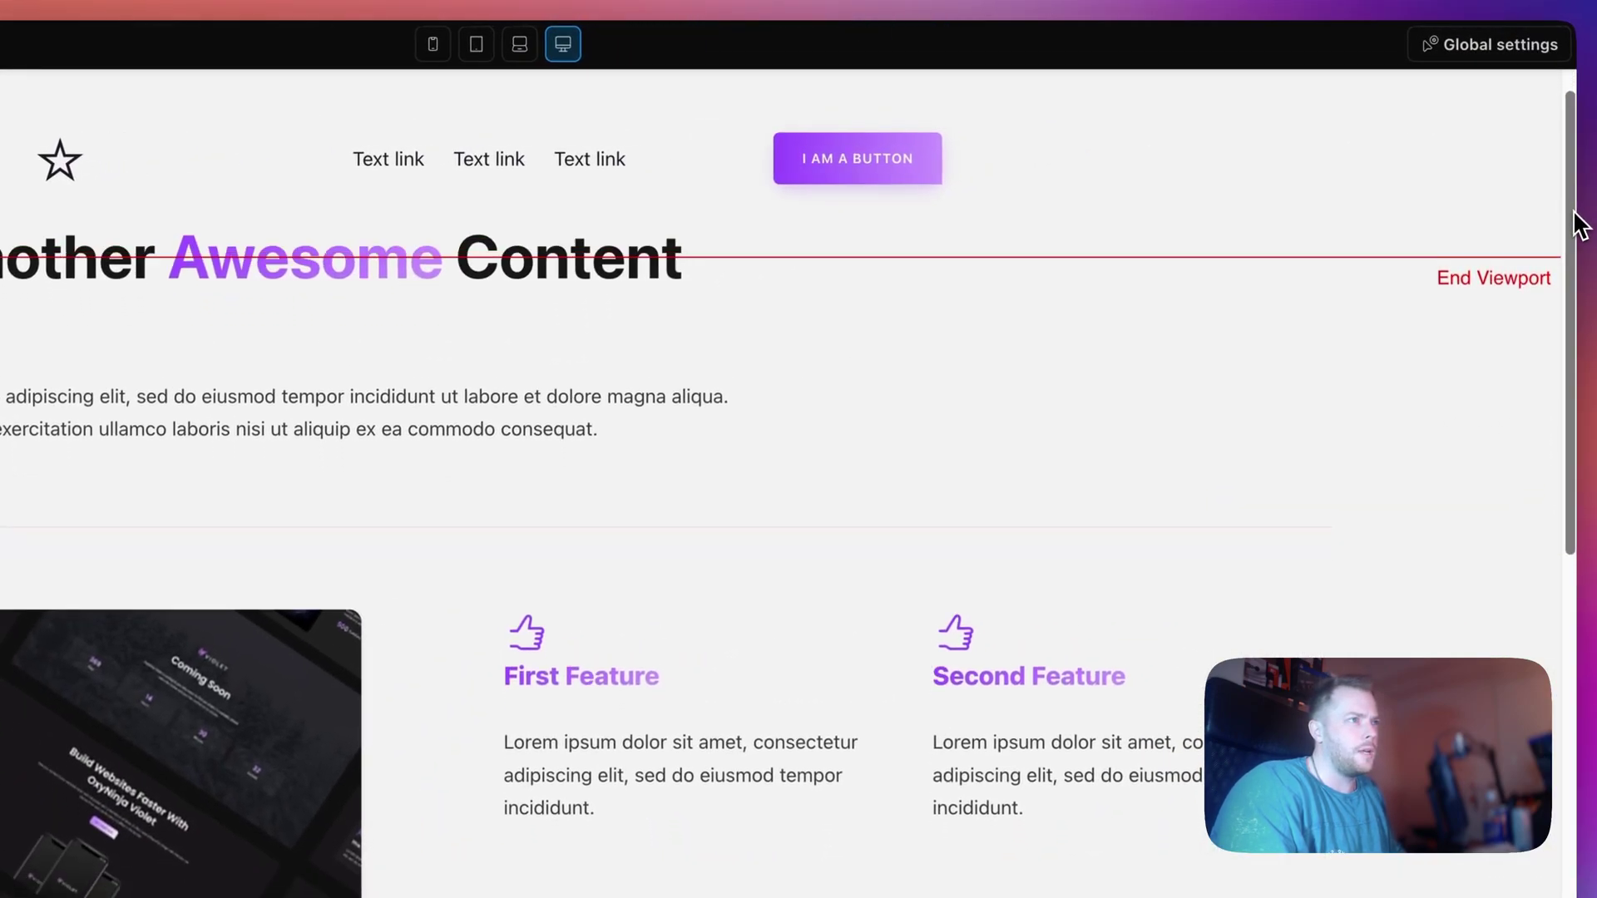
scroll(1579, 224, "up", 2)
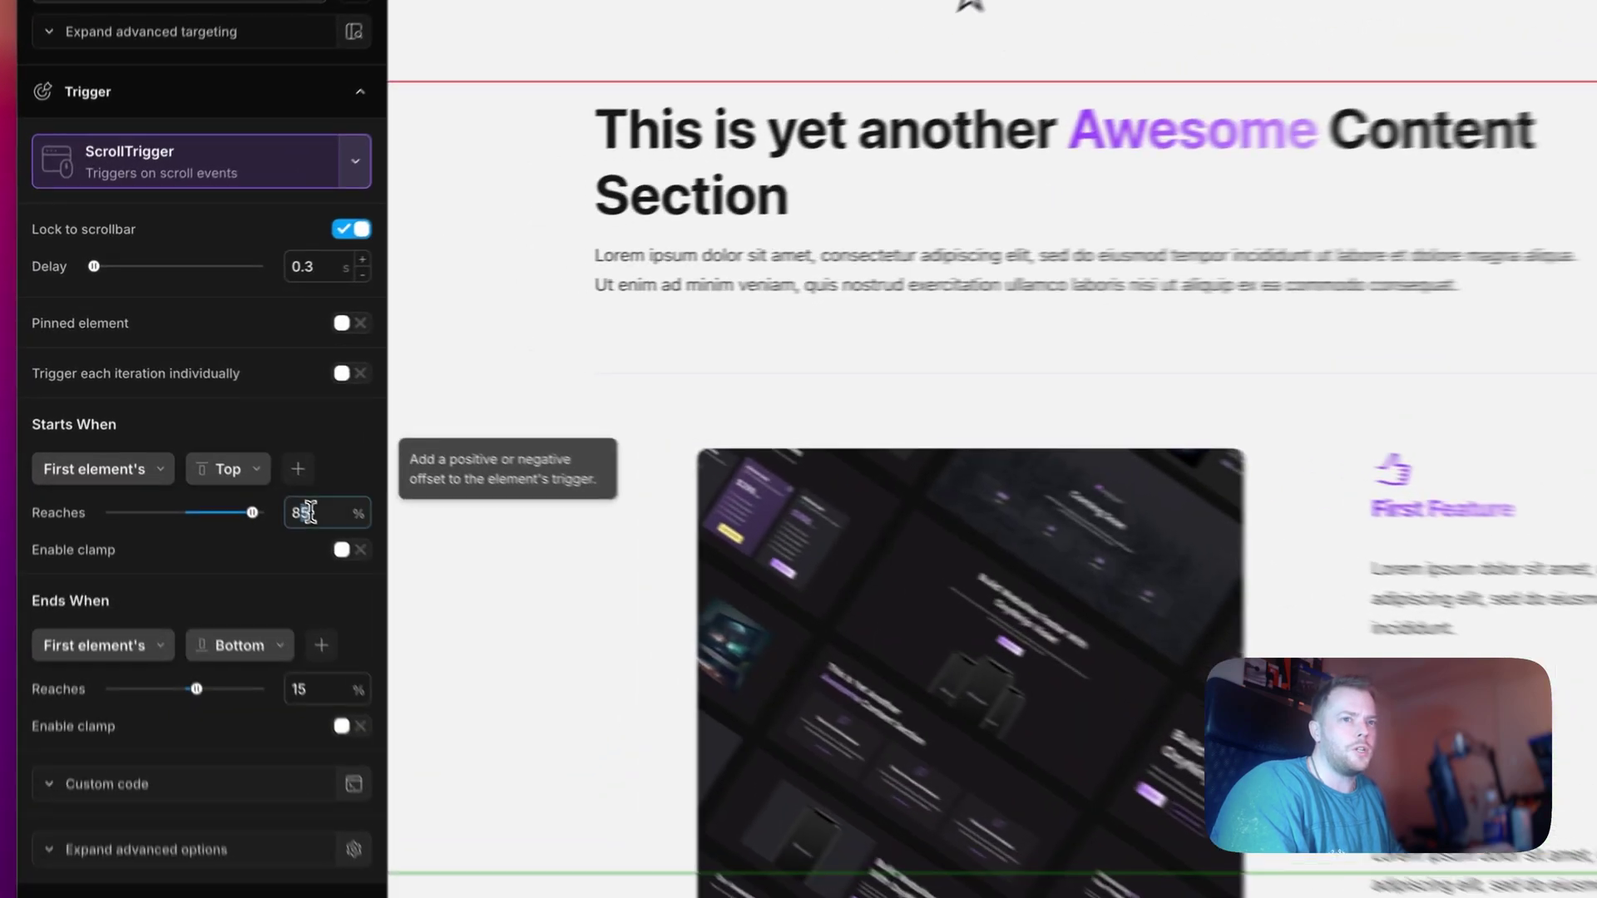
double_click(219, 440)
type("0")
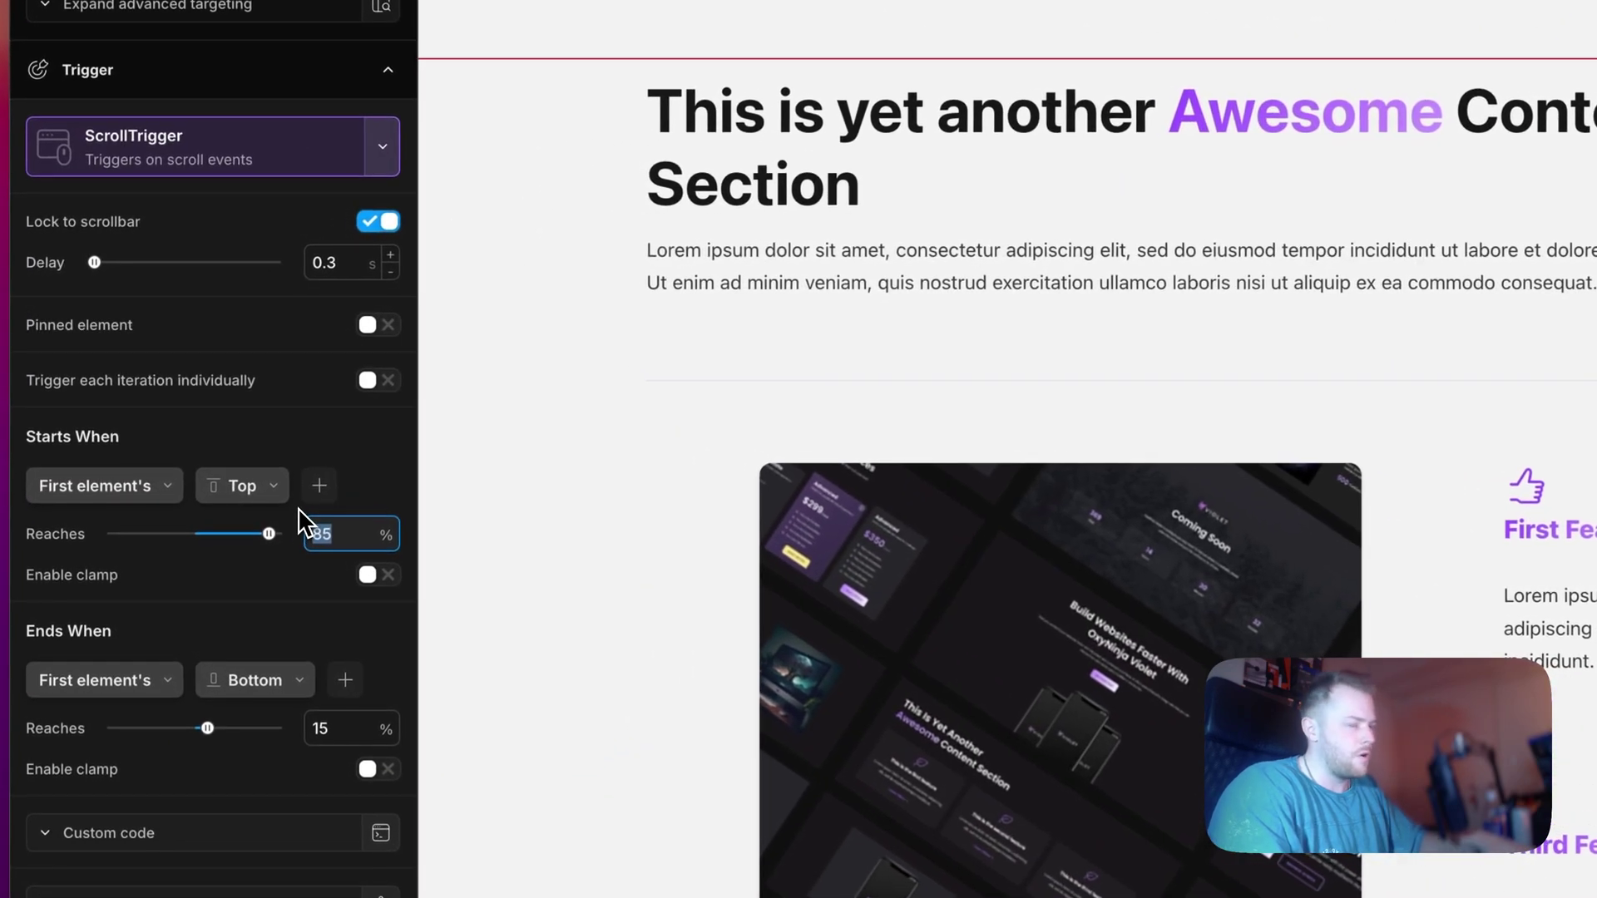
mouse_move(388, 539)
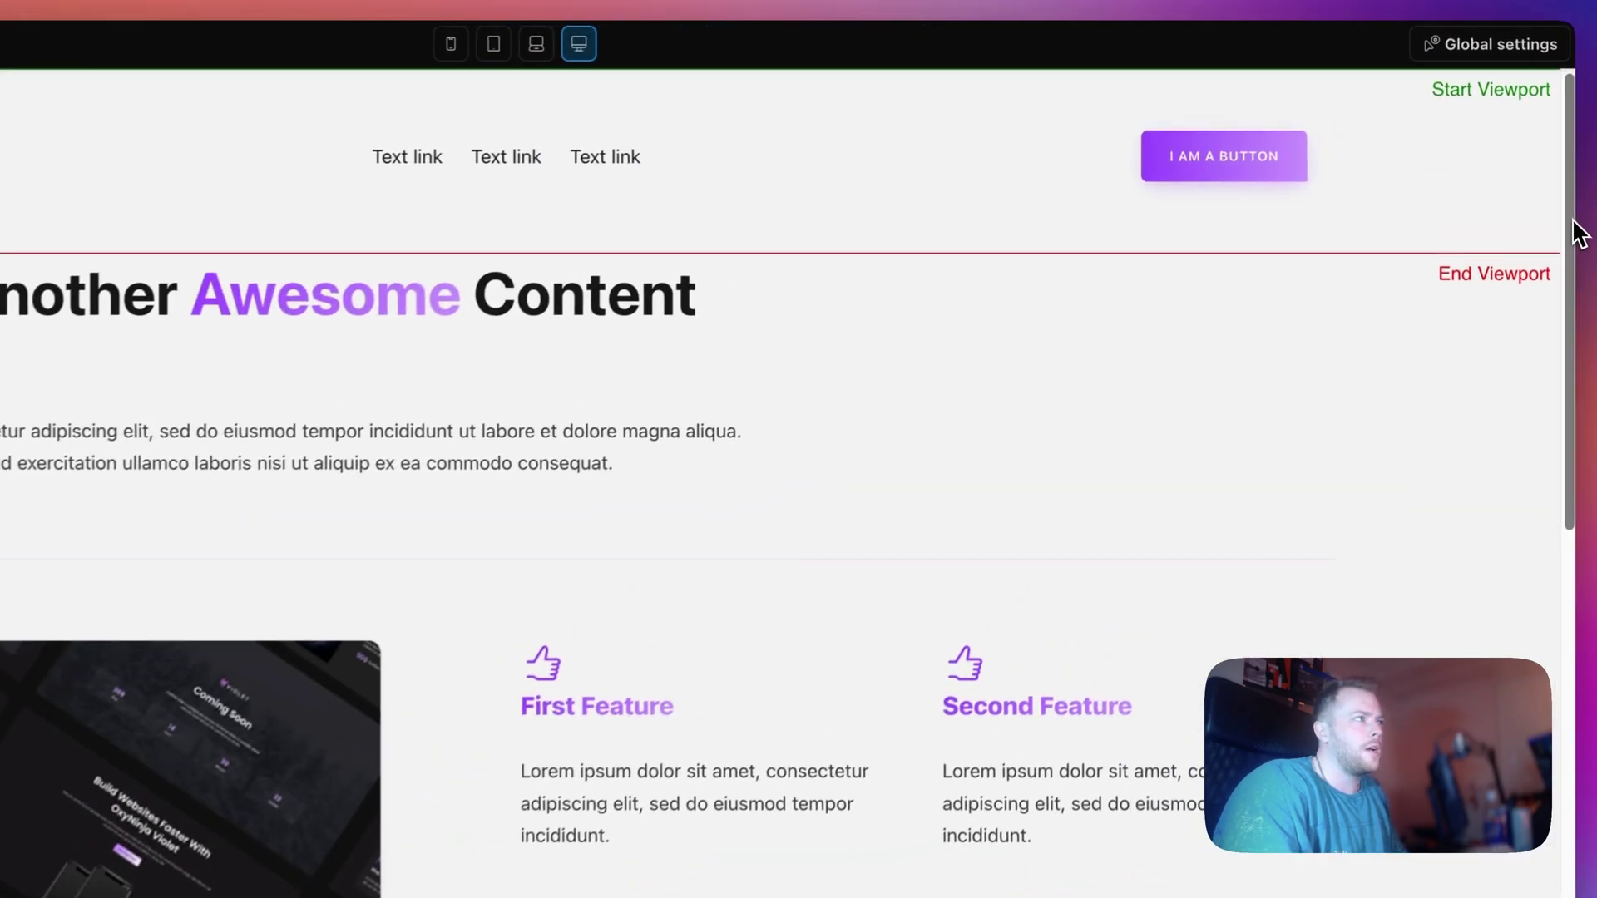
left_click_drag(1555, 149, 1551, 165)
left_click_drag(1574, 265, 1573, 245)
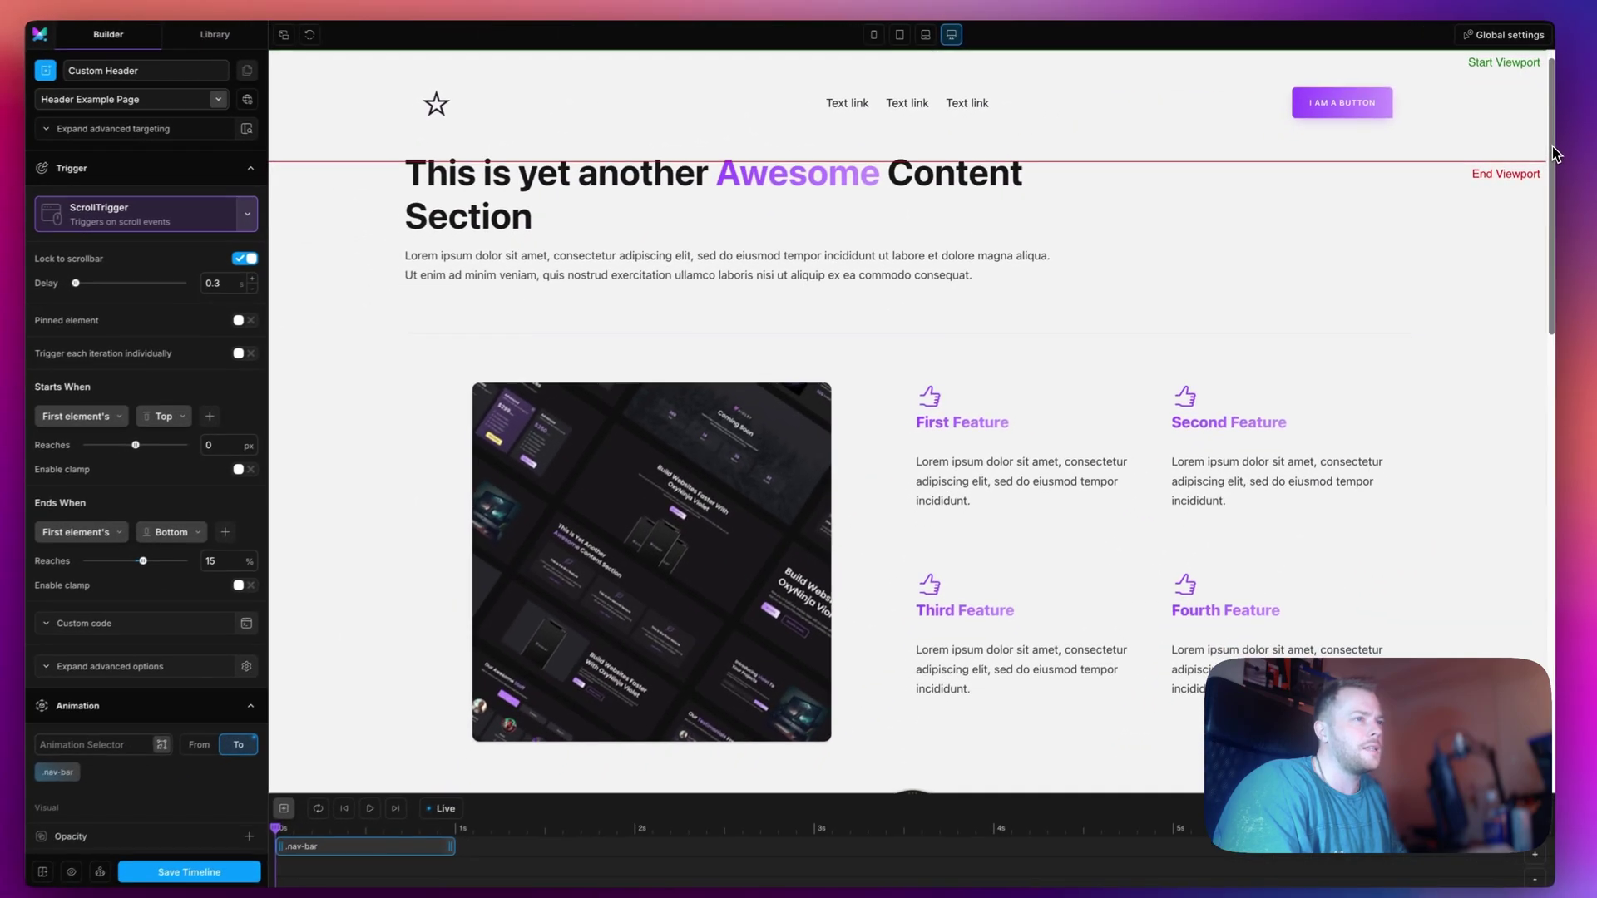
mouse_move(1555, 154)
left_mouse_down()
mouse_move(1557, 119)
mouse_move(1557, 133)
left_mouse_up()
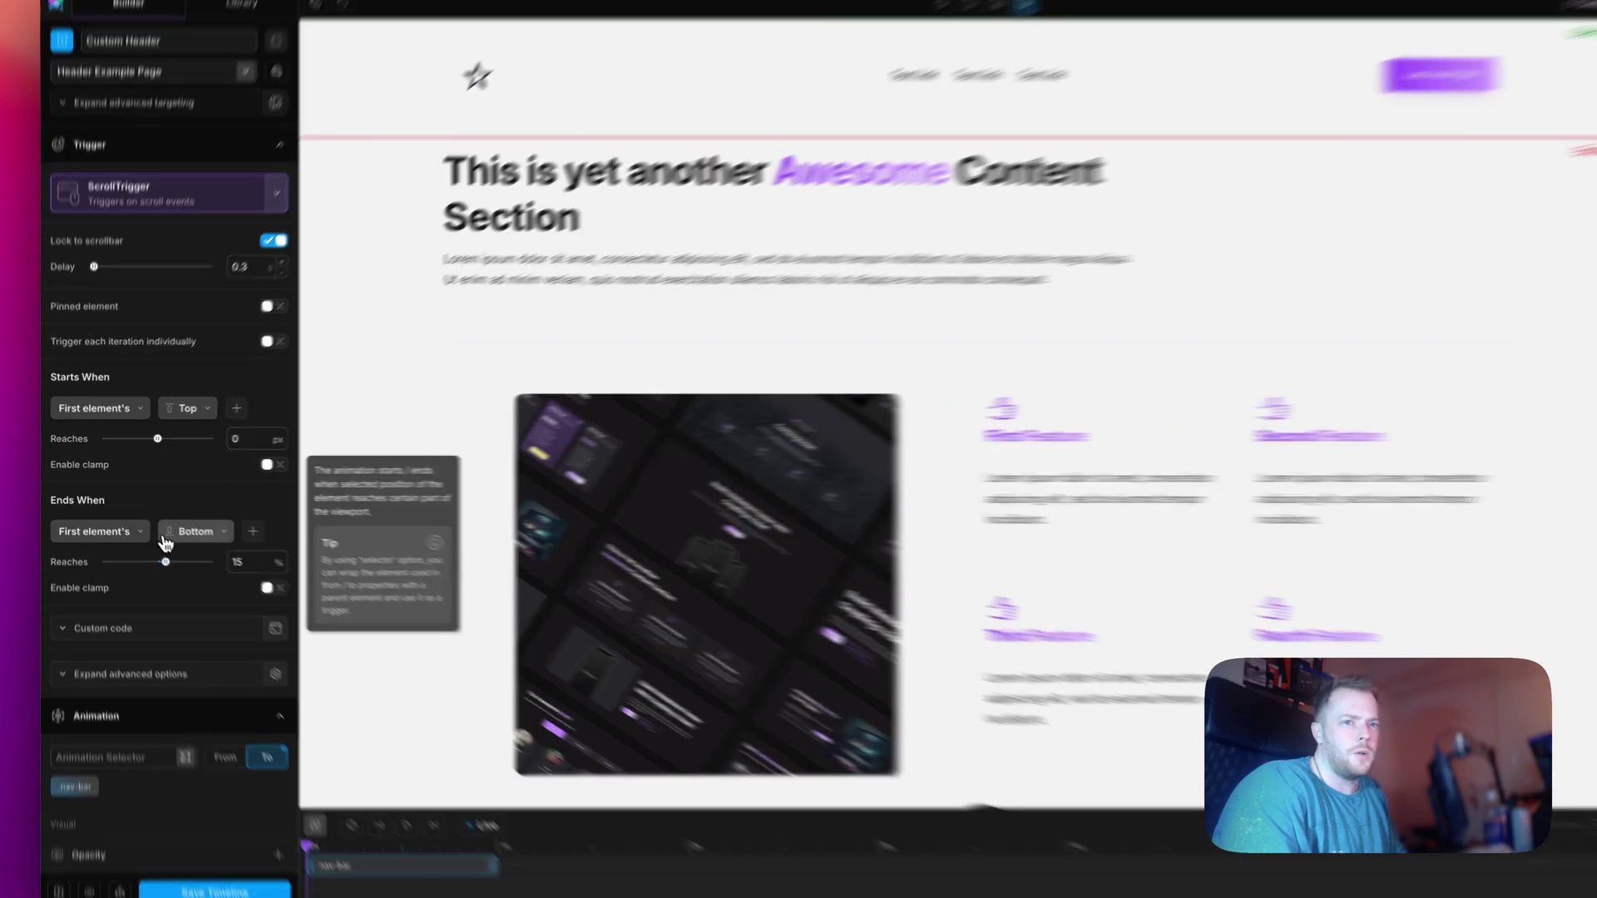
Change Ends When to the element's Top reaching -300 px.
left_click(187, 526)
left_click(183, 552)
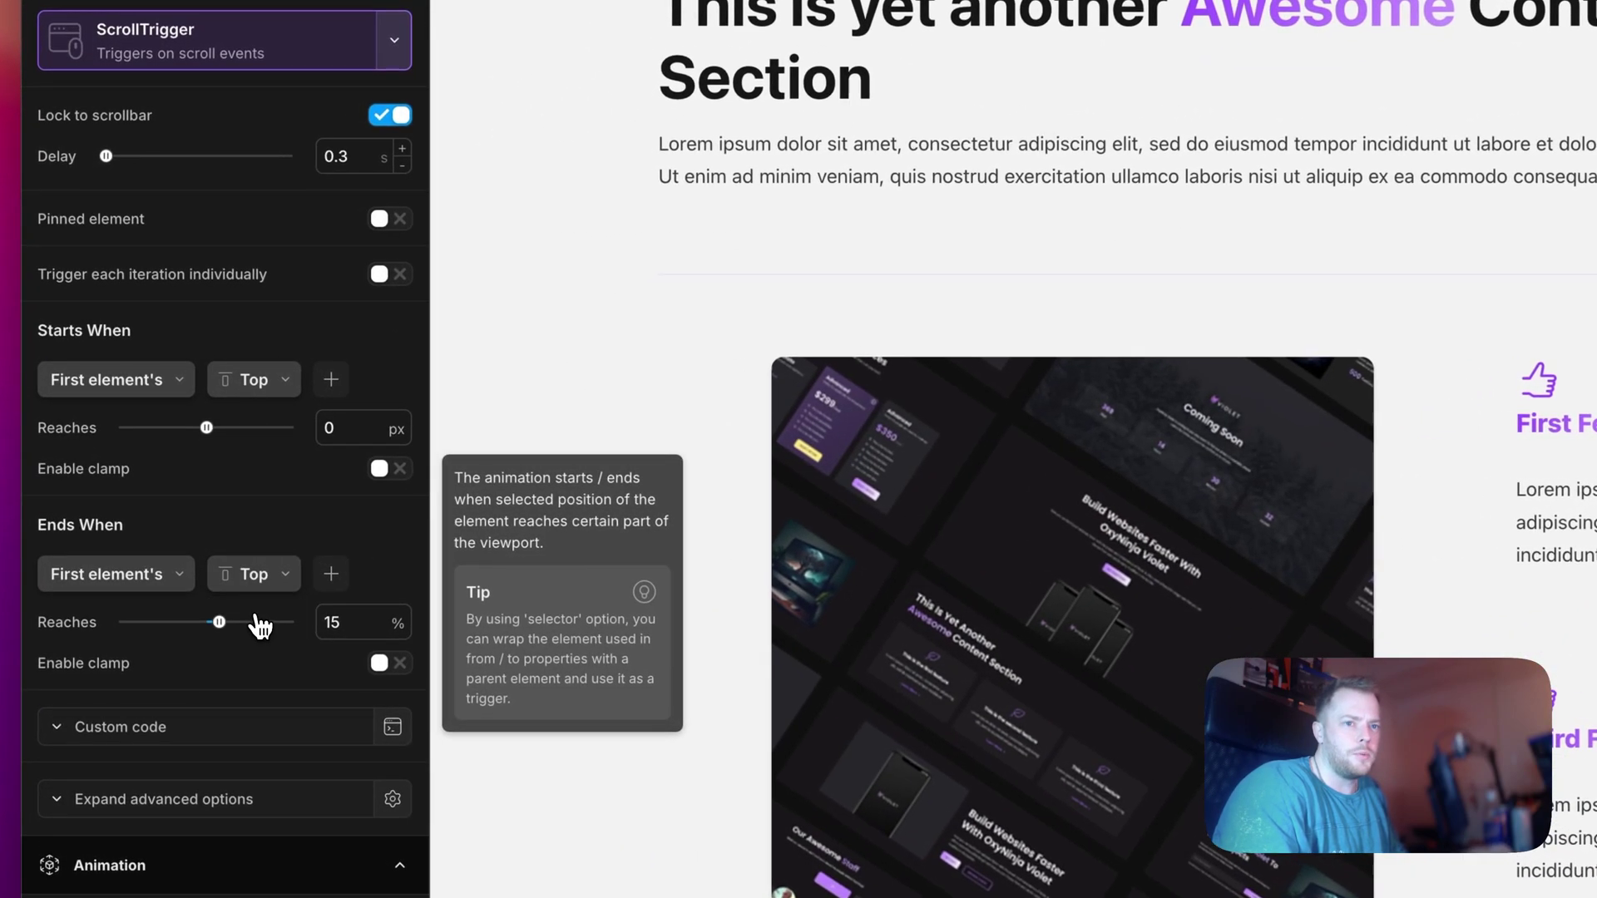
left_click(385, 625)
type("-")
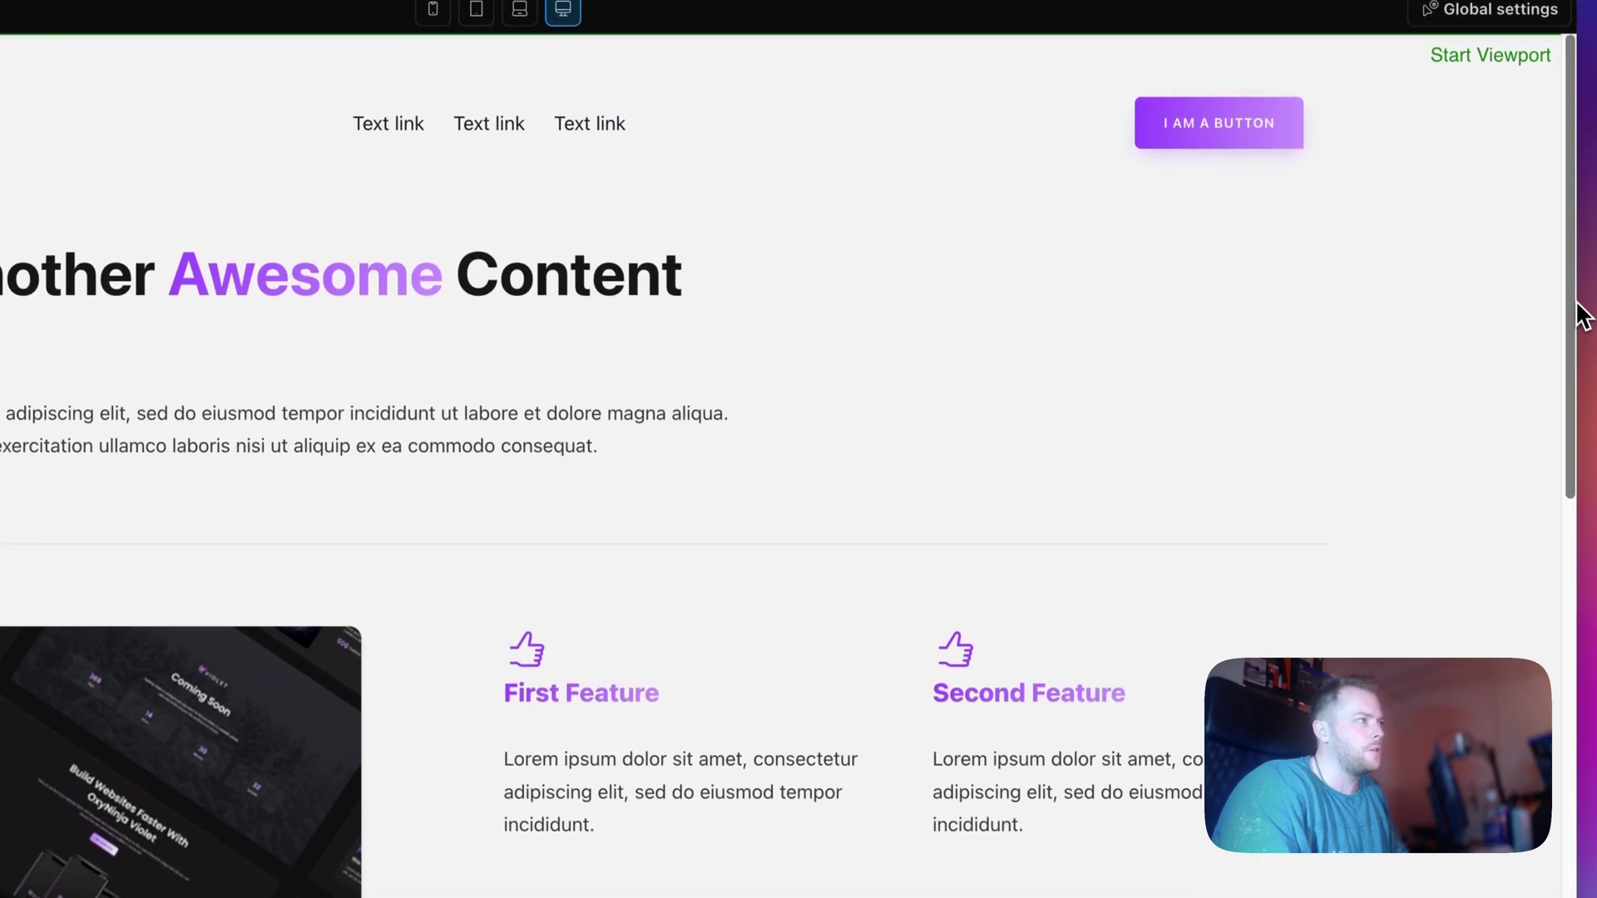
scroll(1571, 350, "down", 3)
scroll(1572, 337, "down", 3)
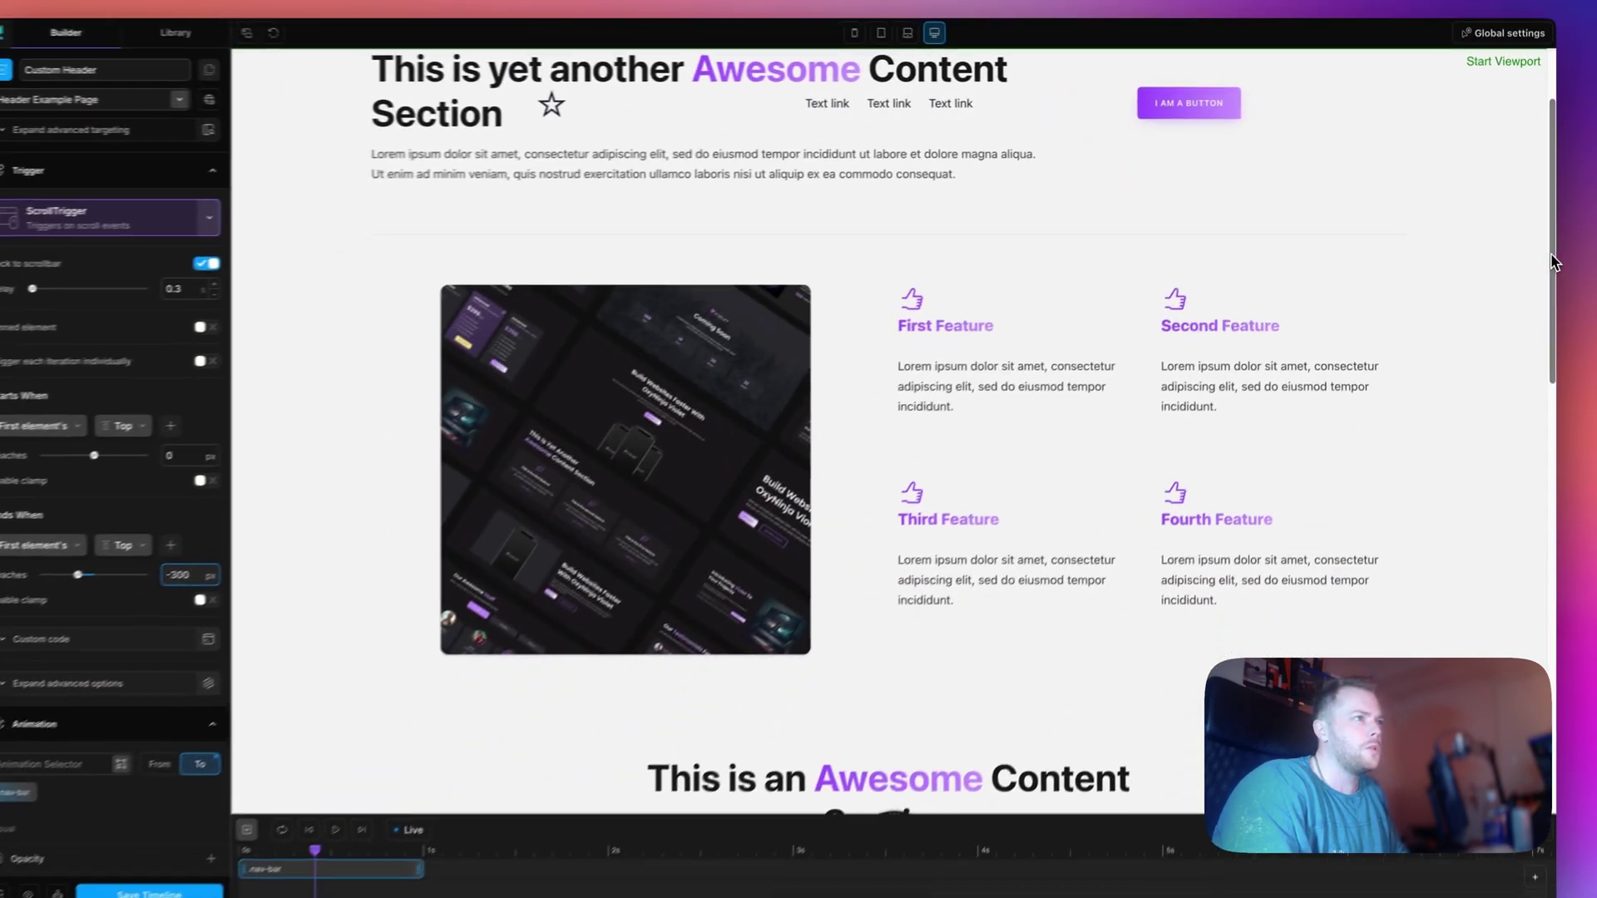
scroll(1552, 262, "down", 2)
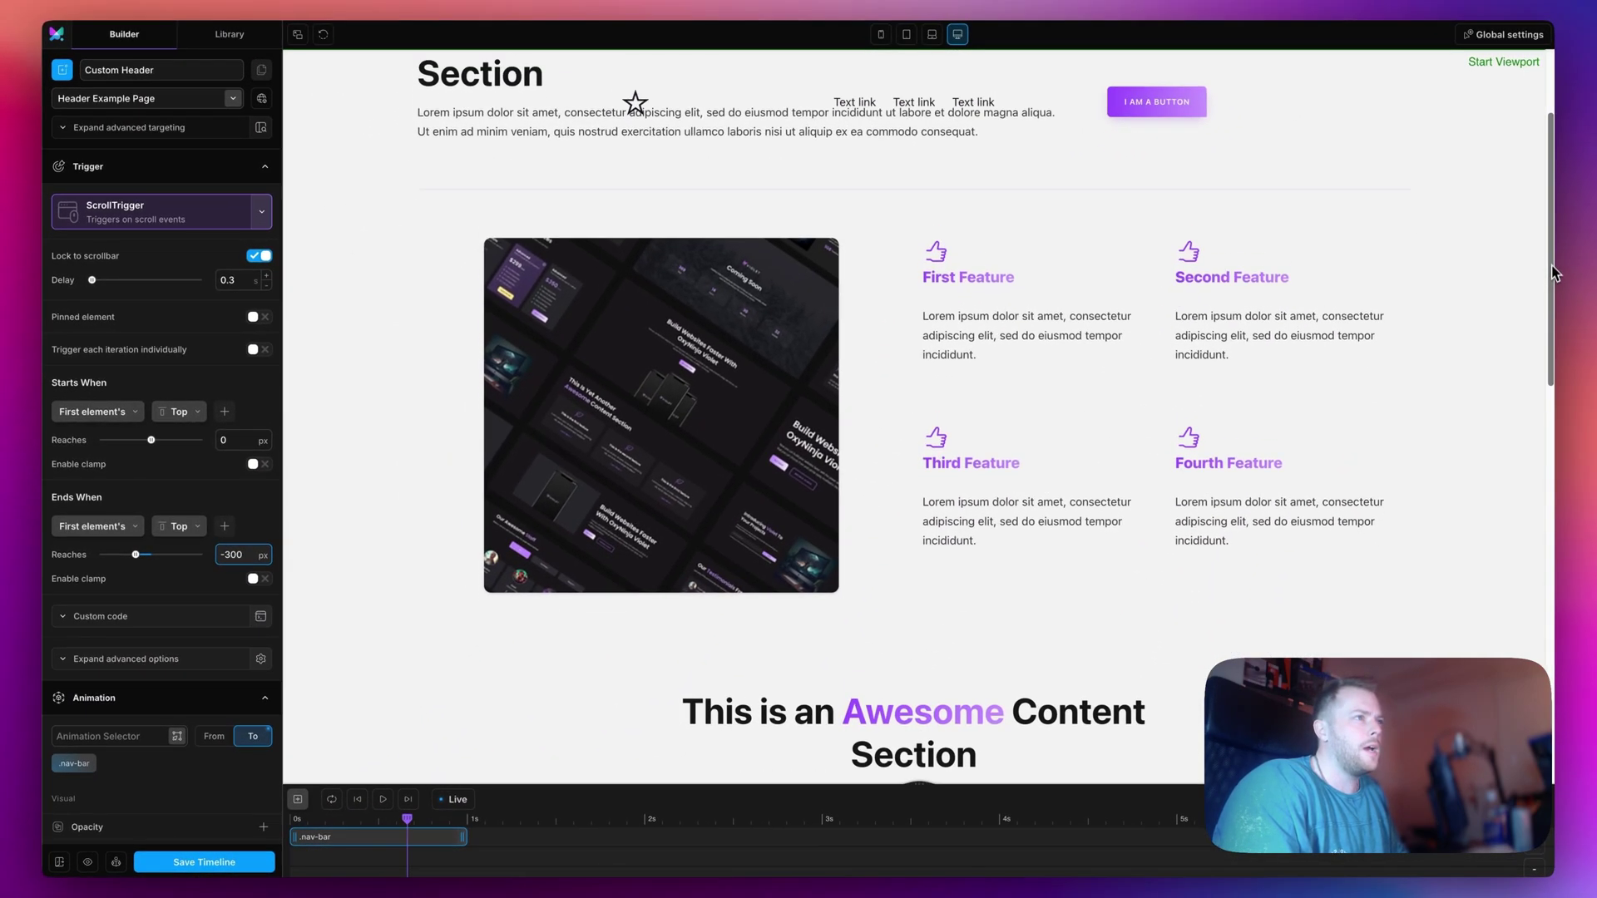
scroll(1551, 250, "up", 2)
scroll(1550, 242, "down", 2)
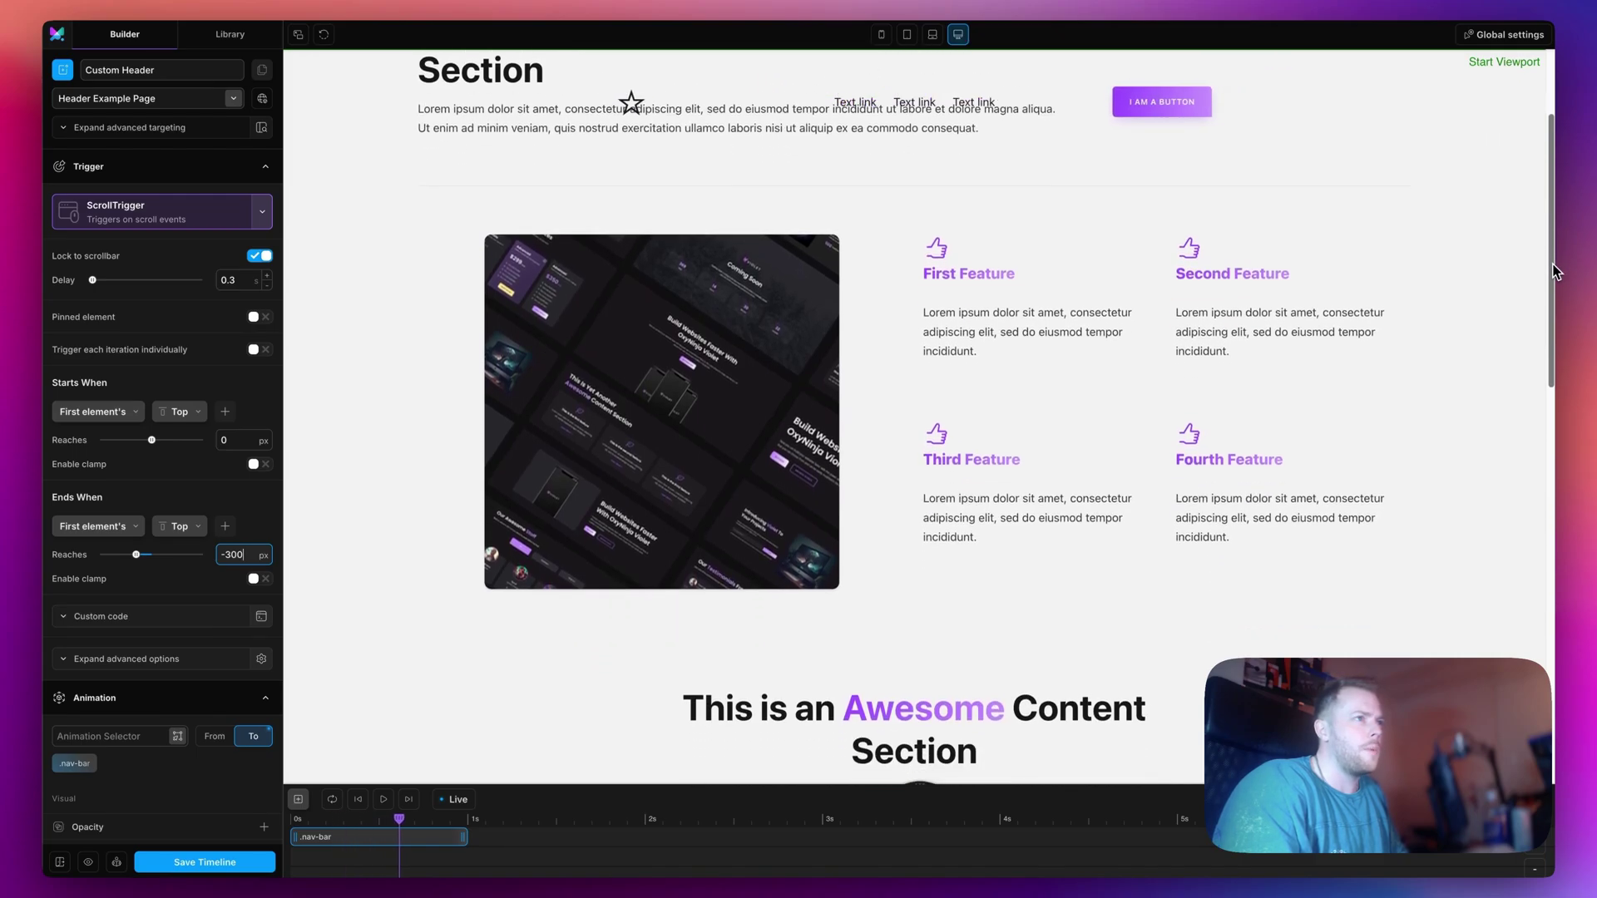
scroll(1553, 248, "up", 4)
scroll(1554, 210, "down", 4)
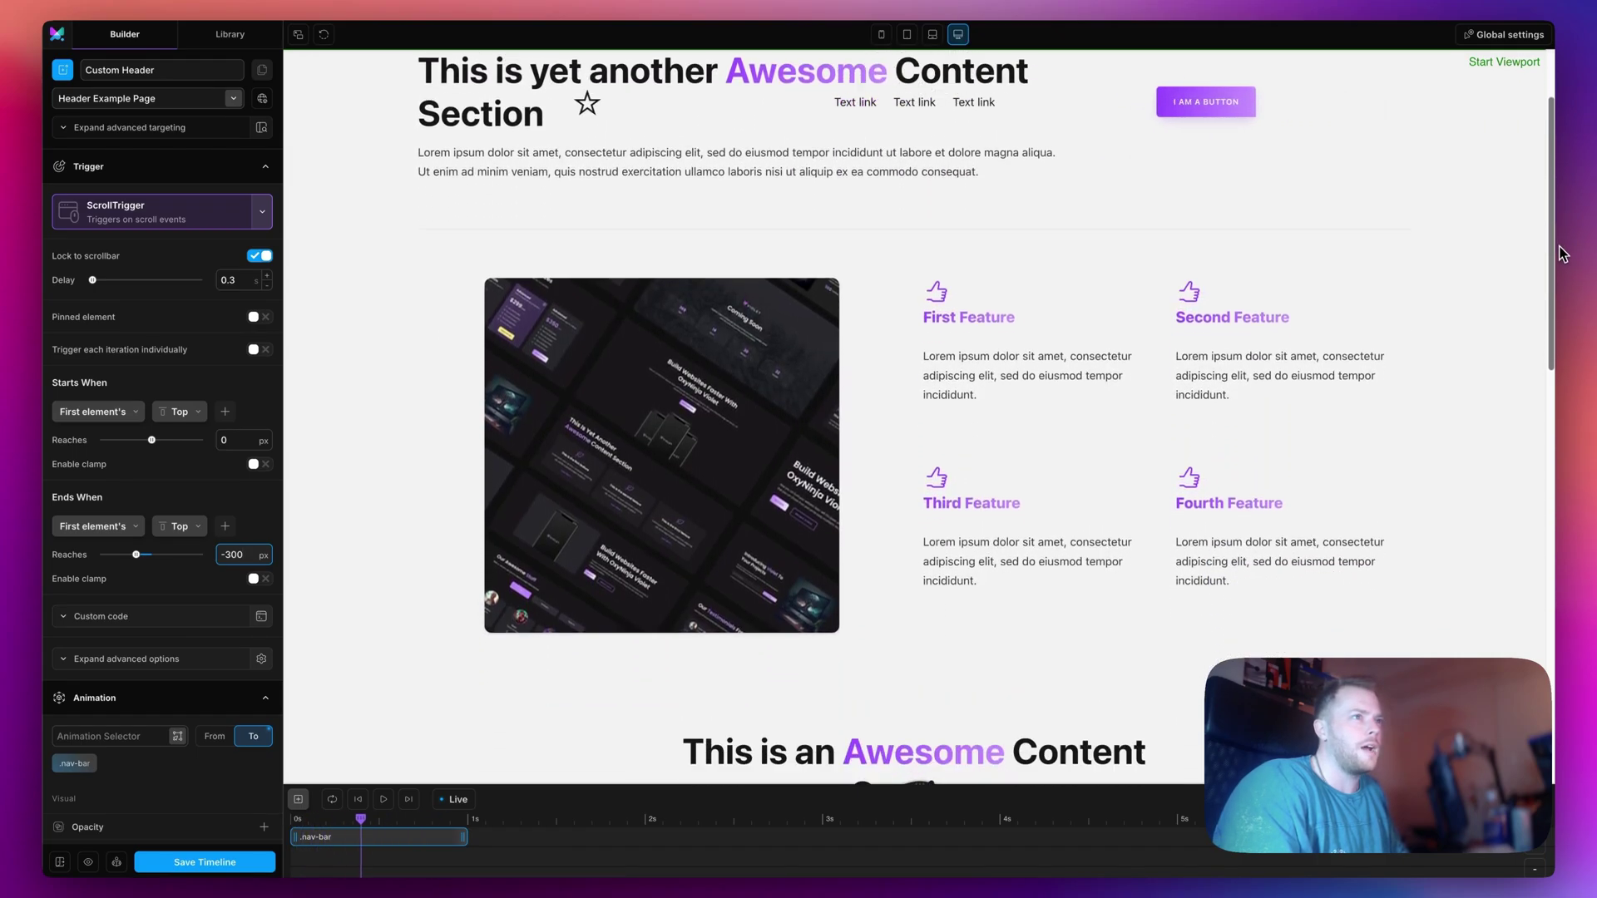
scroll(1554, 216, "up", 4)
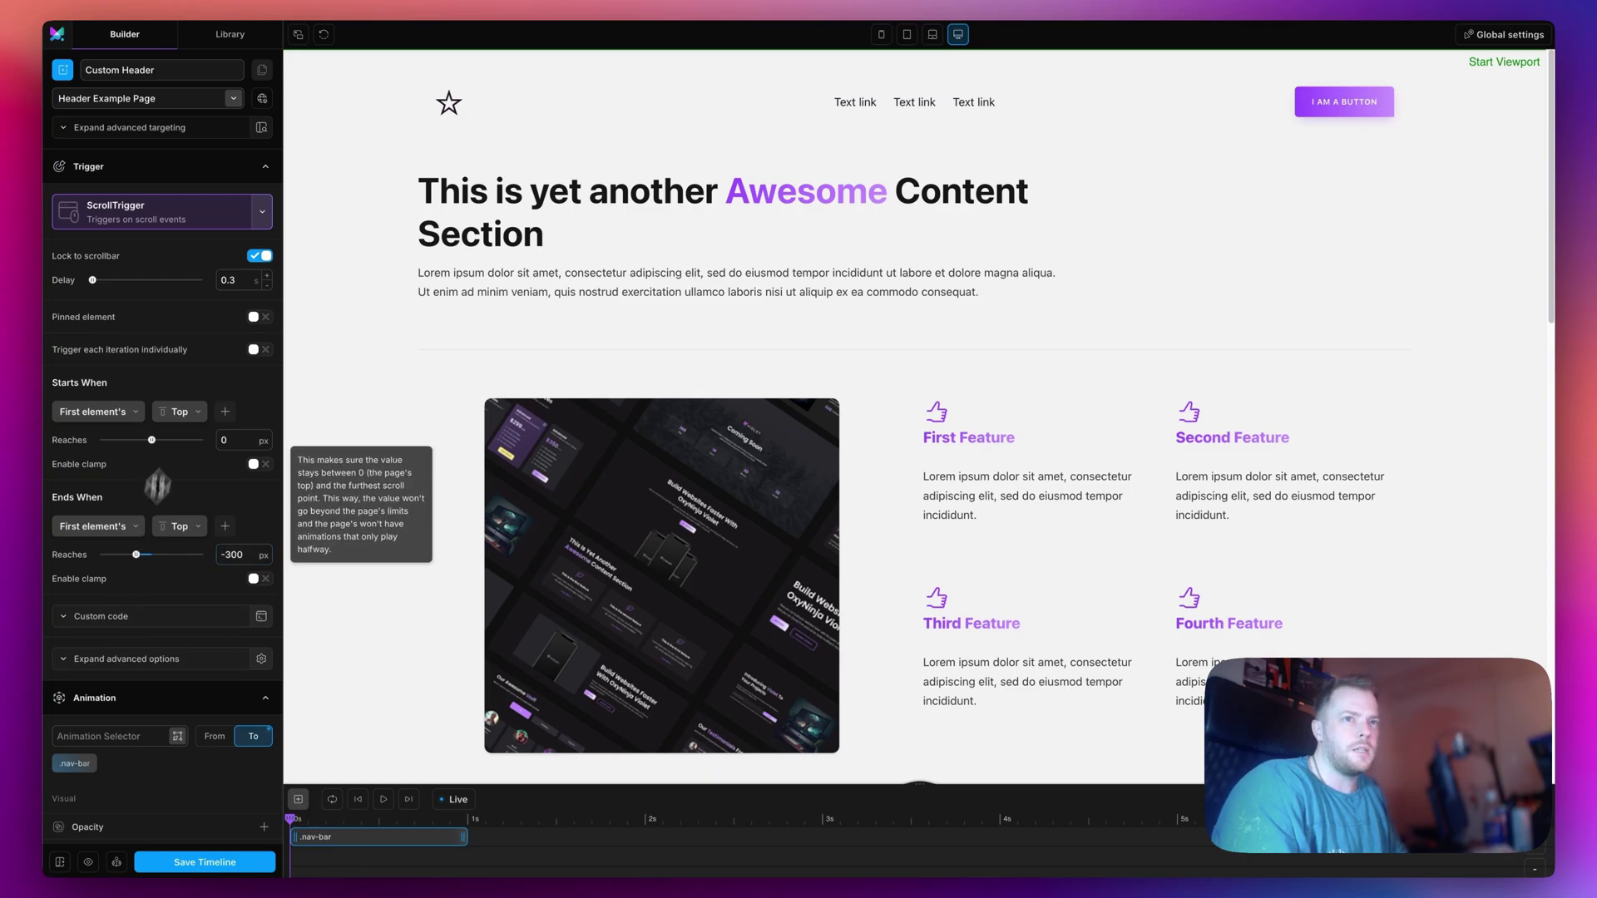
scroll(143, 474, "down", 7)
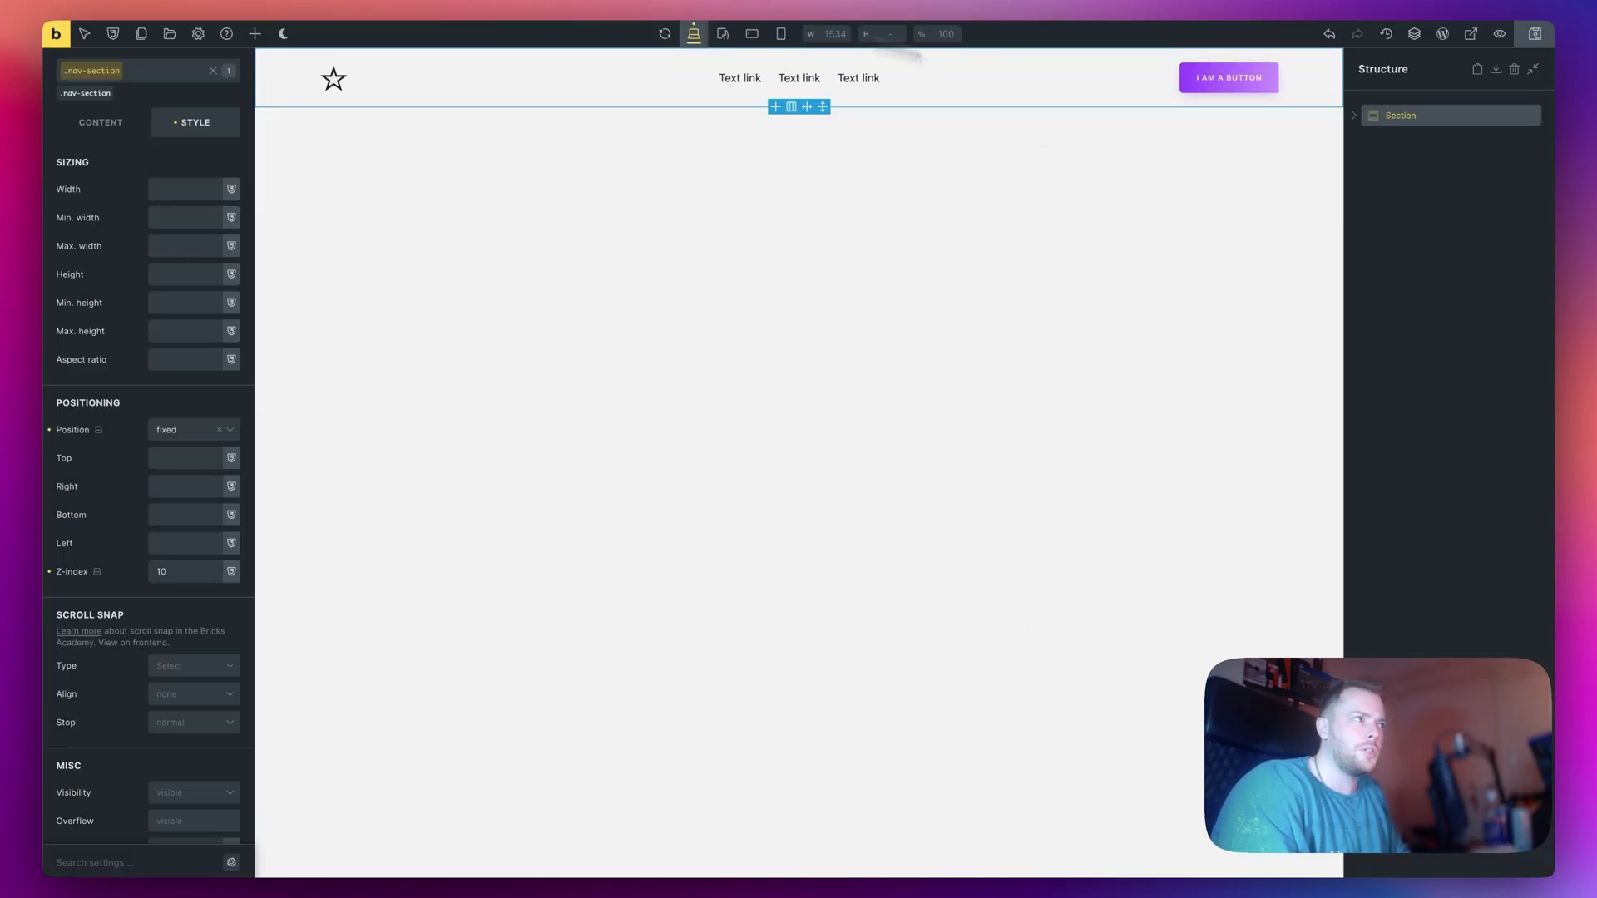
Give the Nav Bar element a white background swatch and save the Header template.
left_click(1354, 116)
left_click(1447, 165)
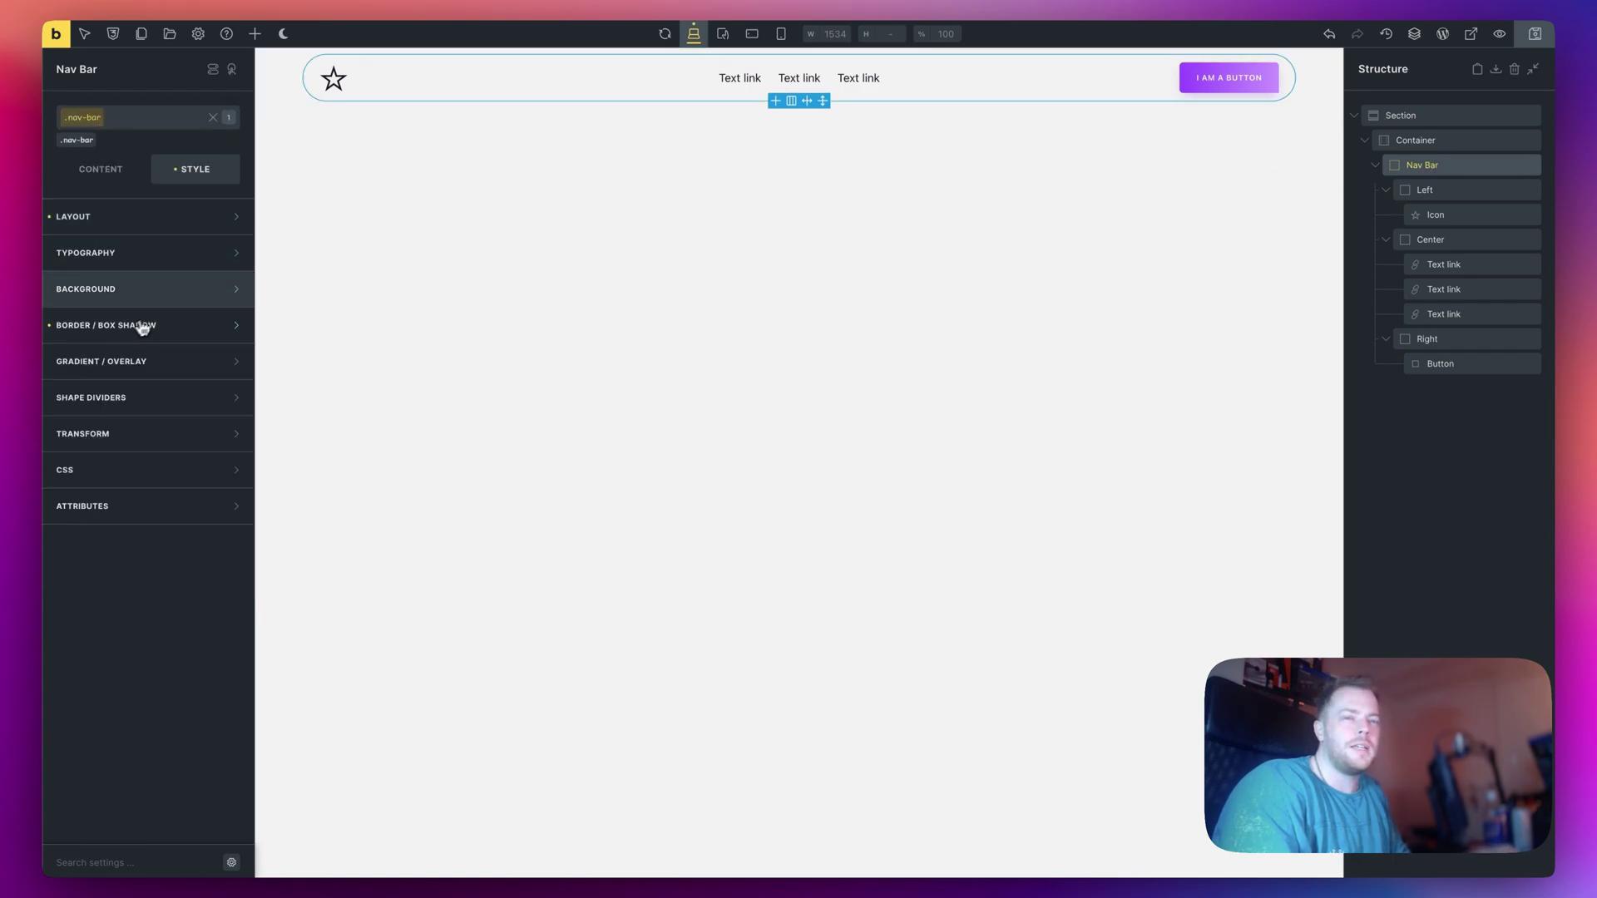
left_click(169, 299)
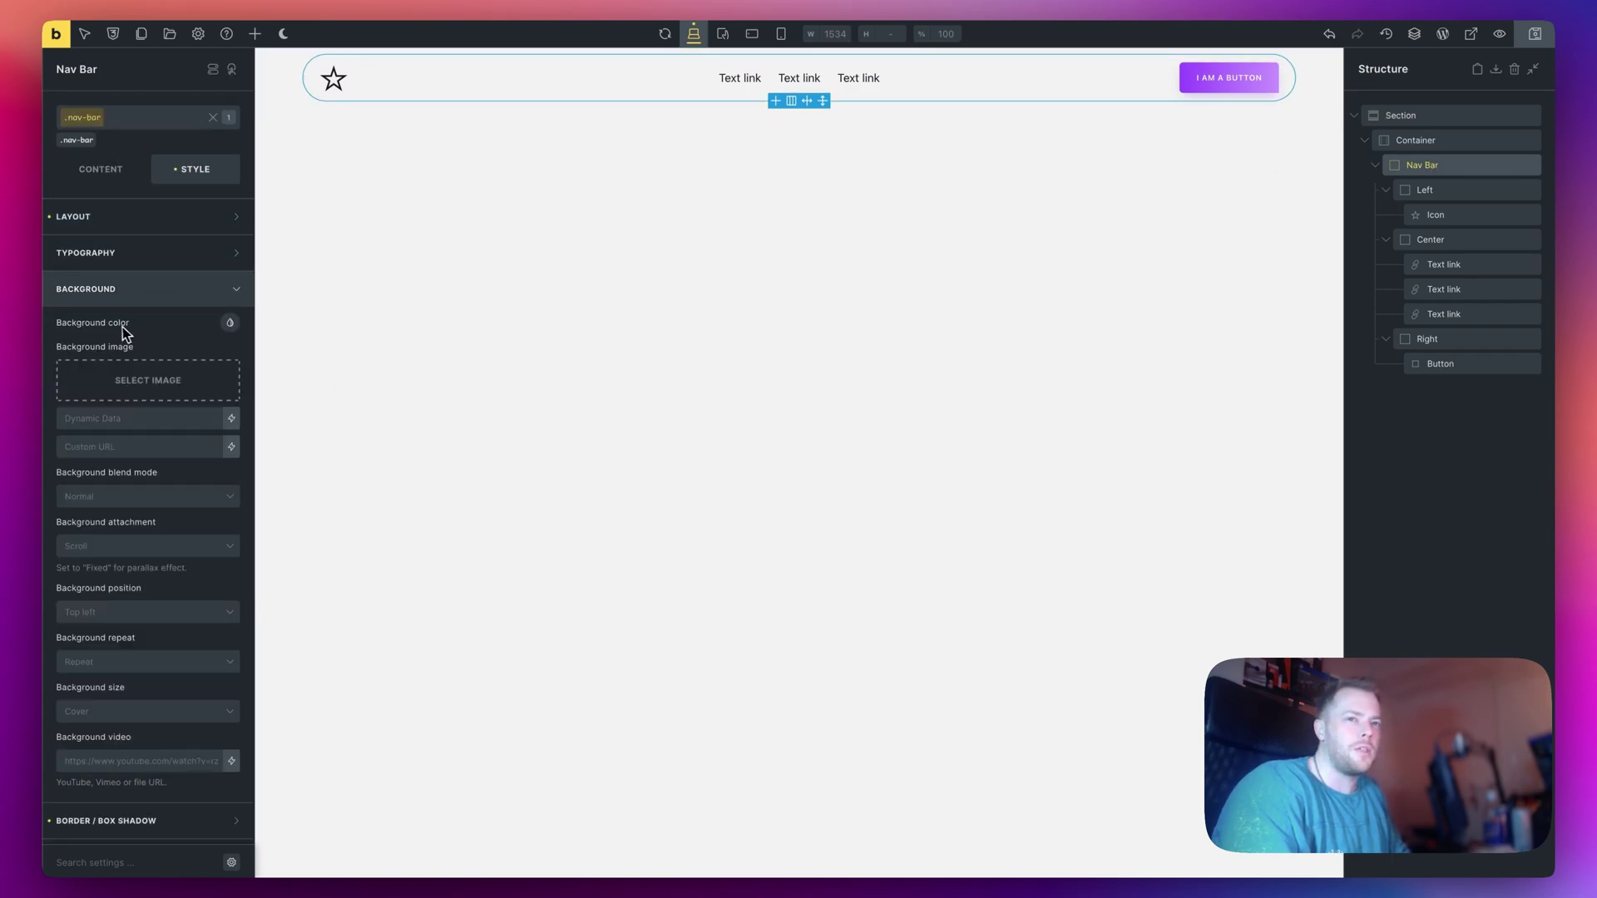
left_click(230, 323)
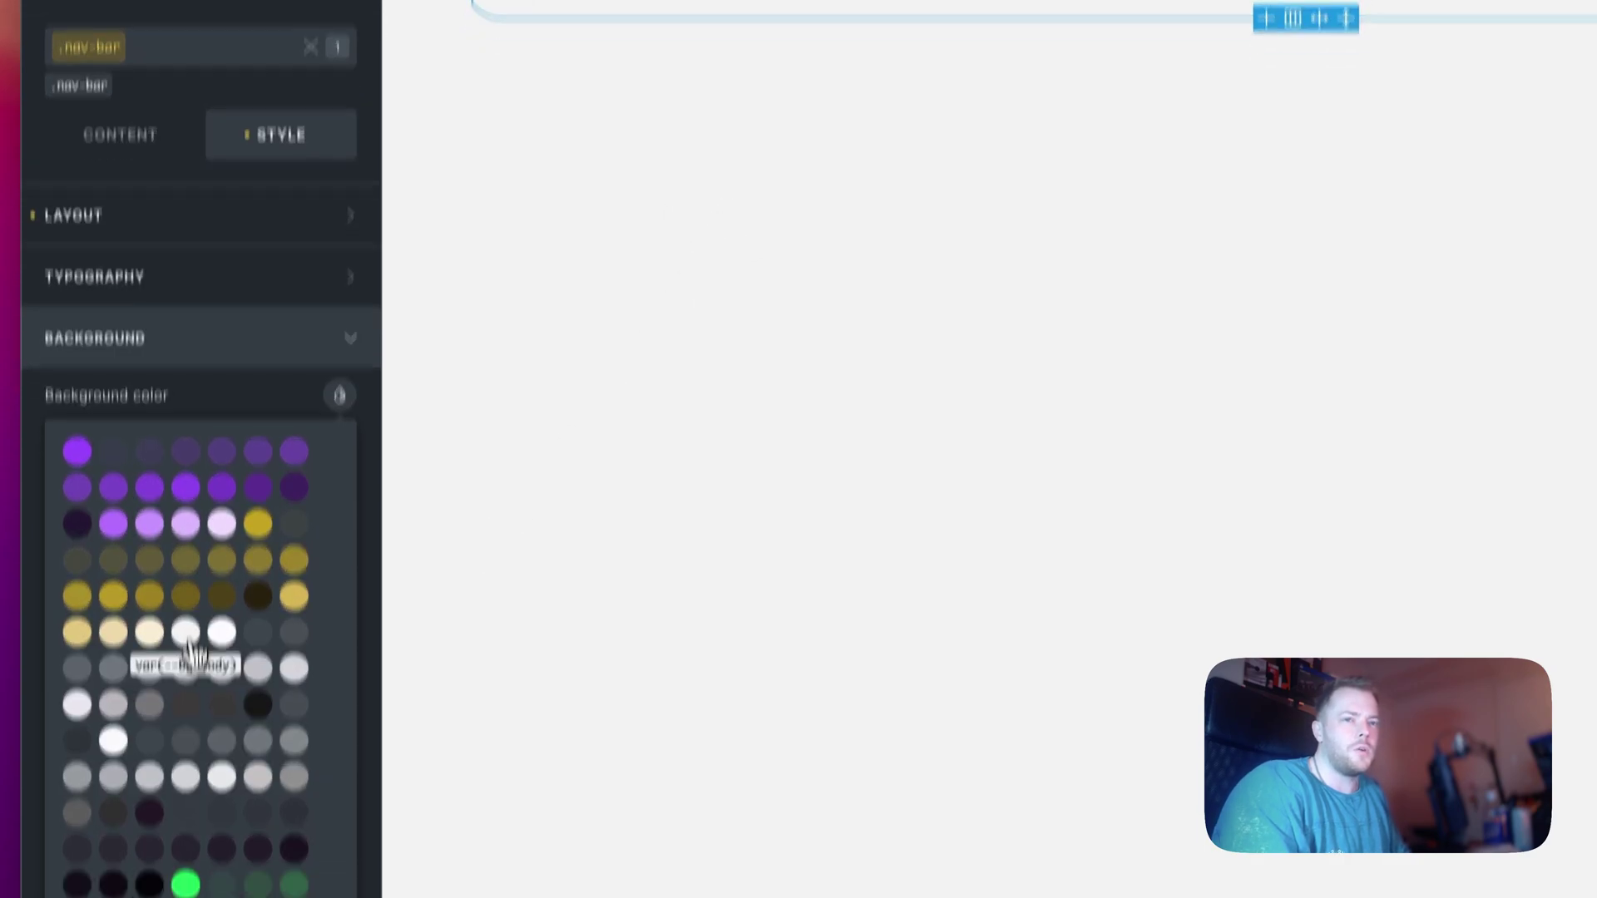
left_click(185, 664)
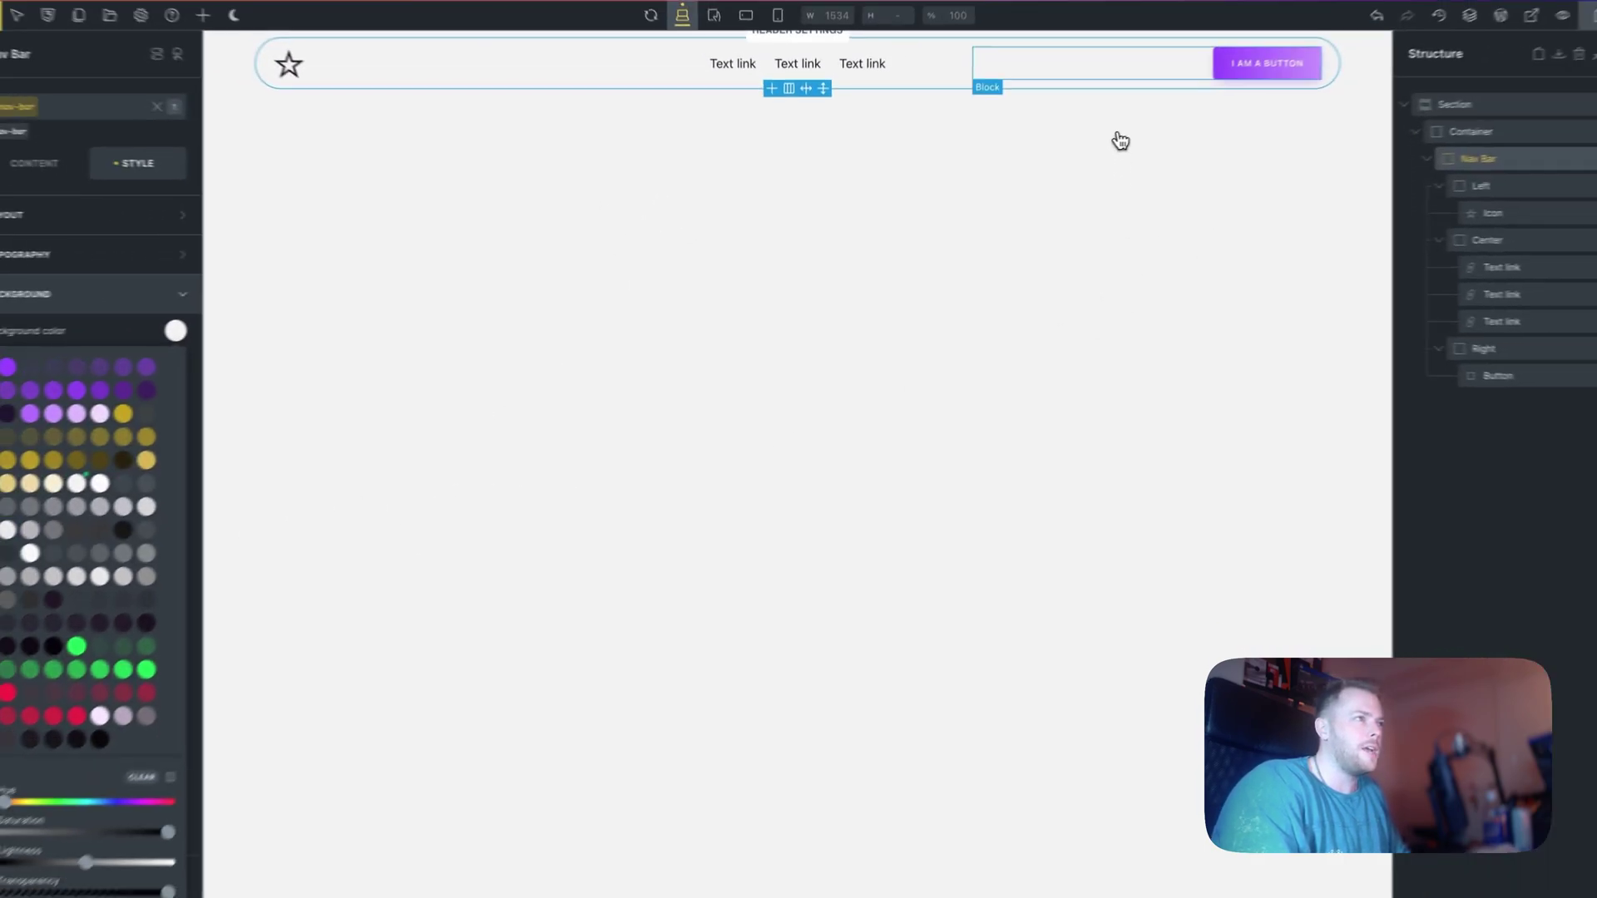
key("ctrl+s")
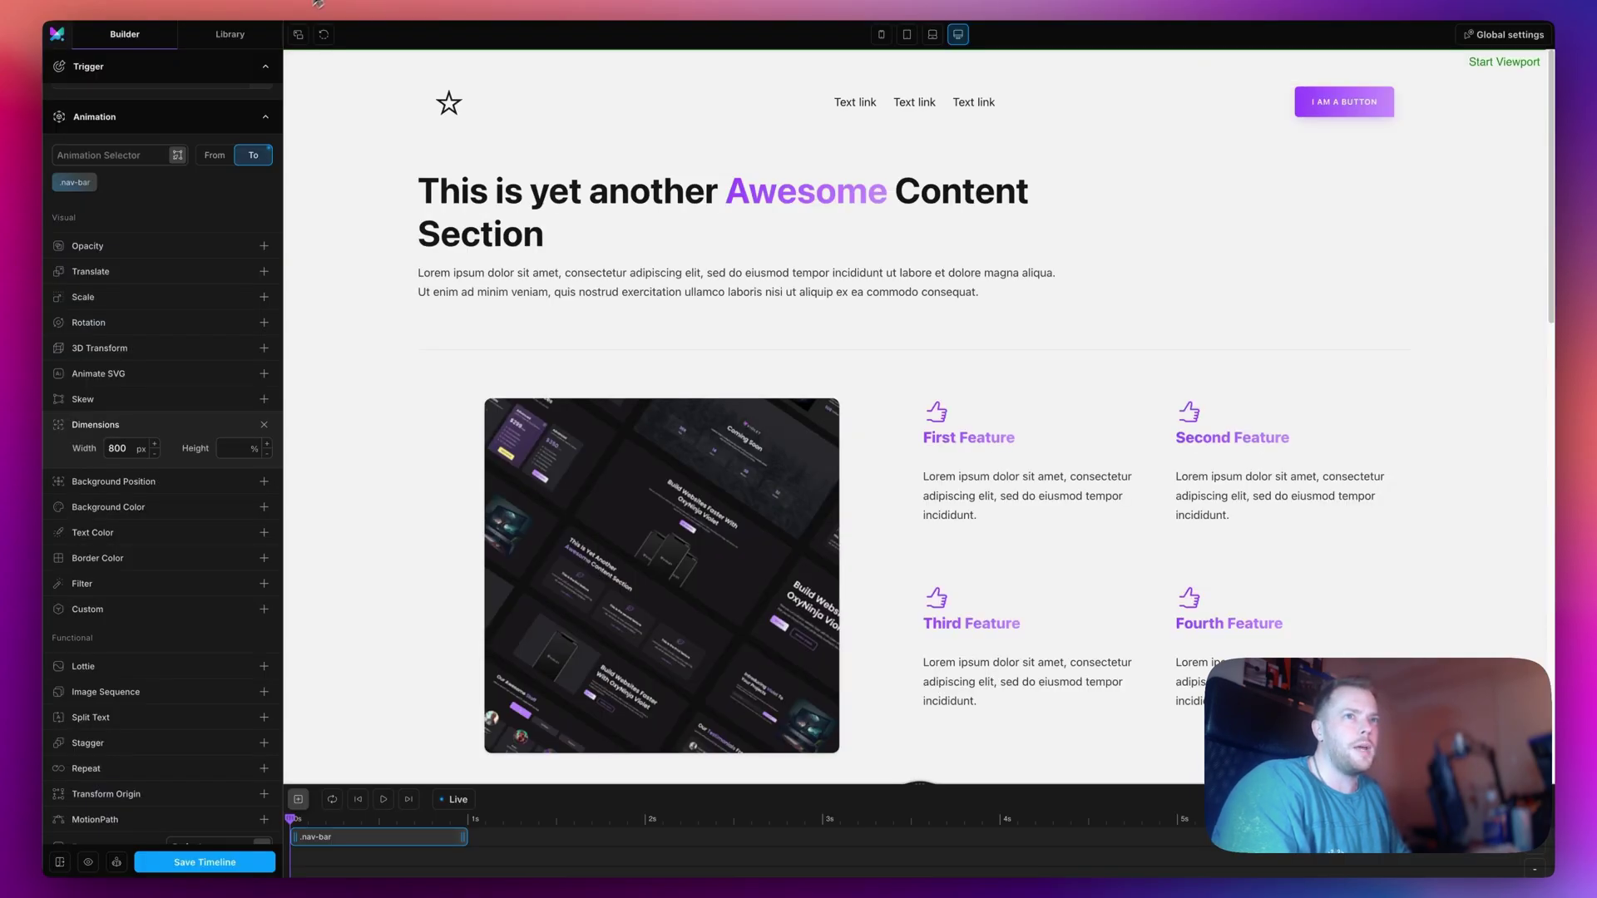
Animate the .nav-bar background colour to var(--dark) on scroll.
left_click(324, 39)
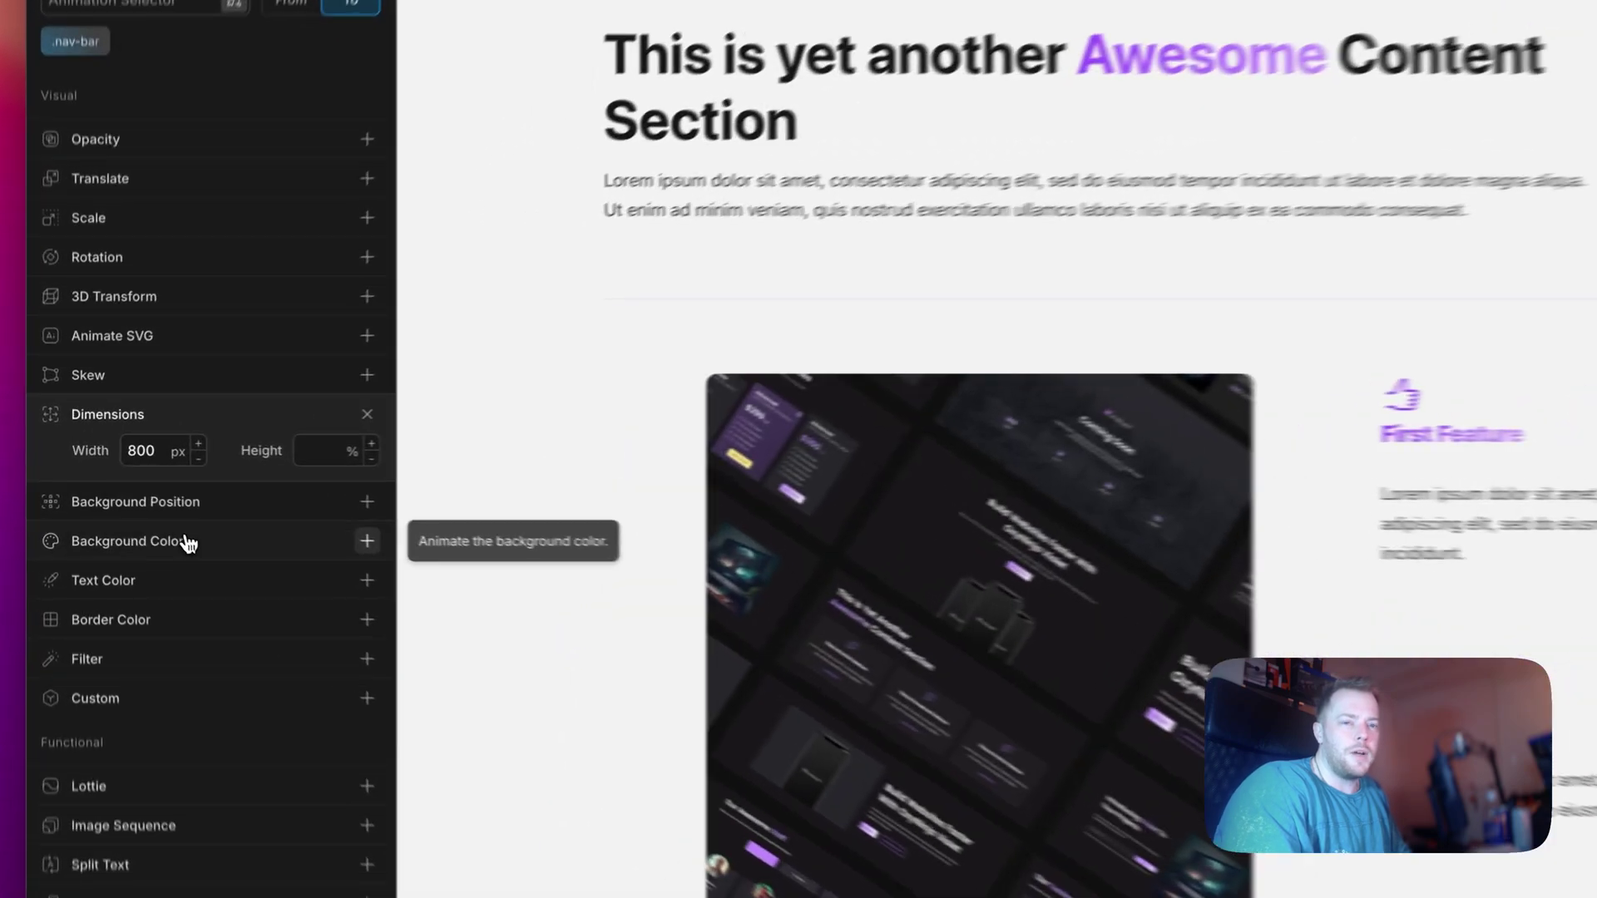
left_click(152, 507)
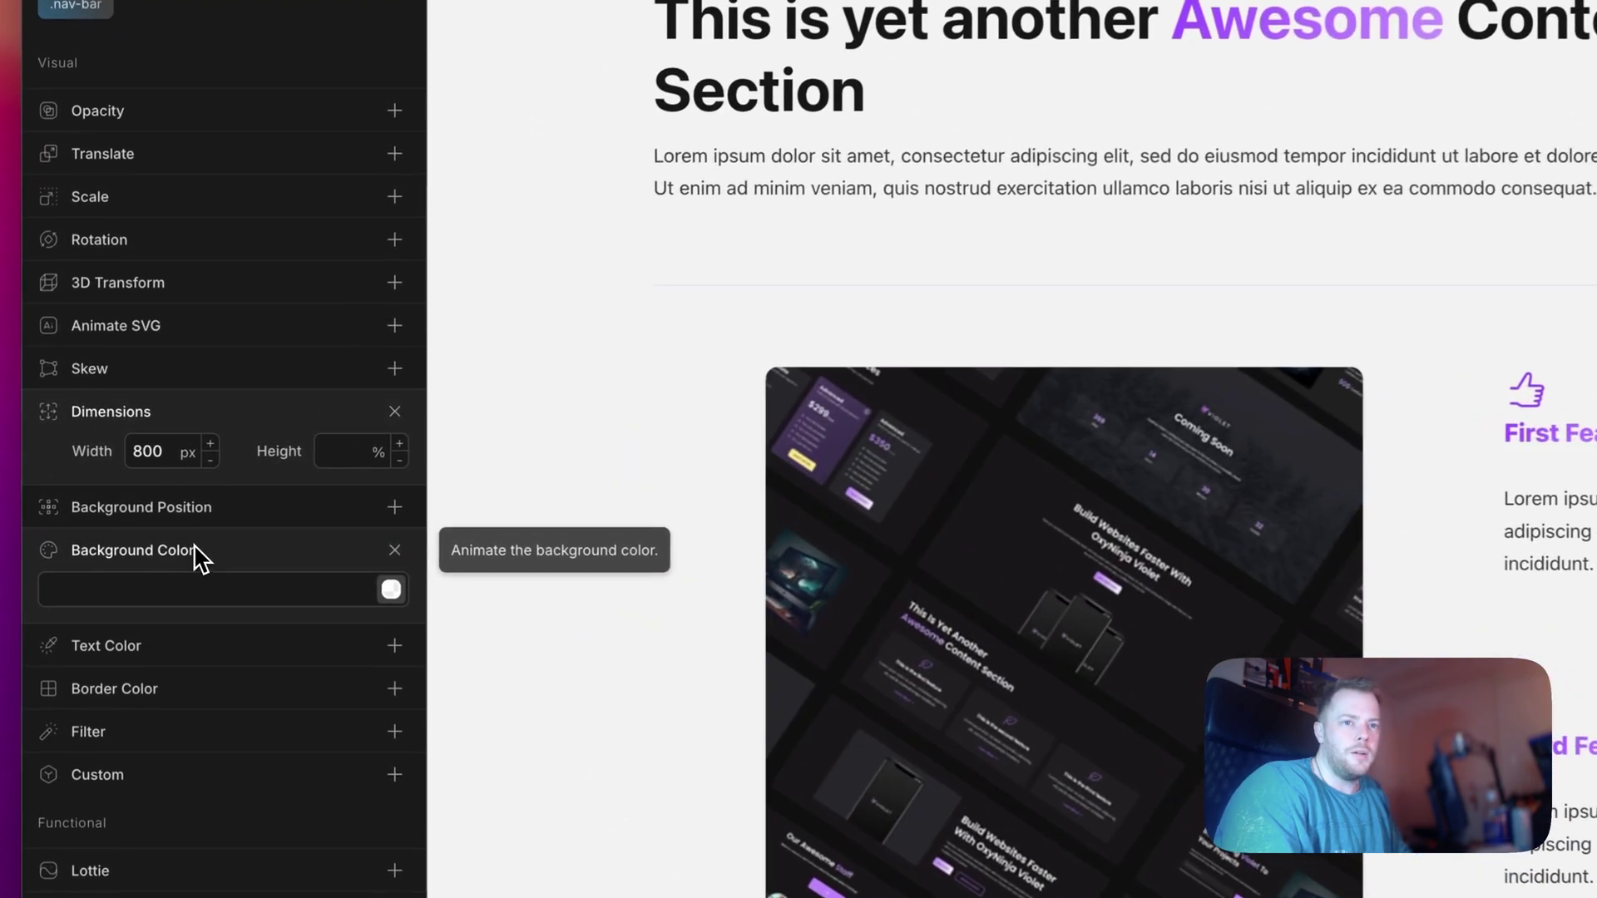
left_click(142, 530)
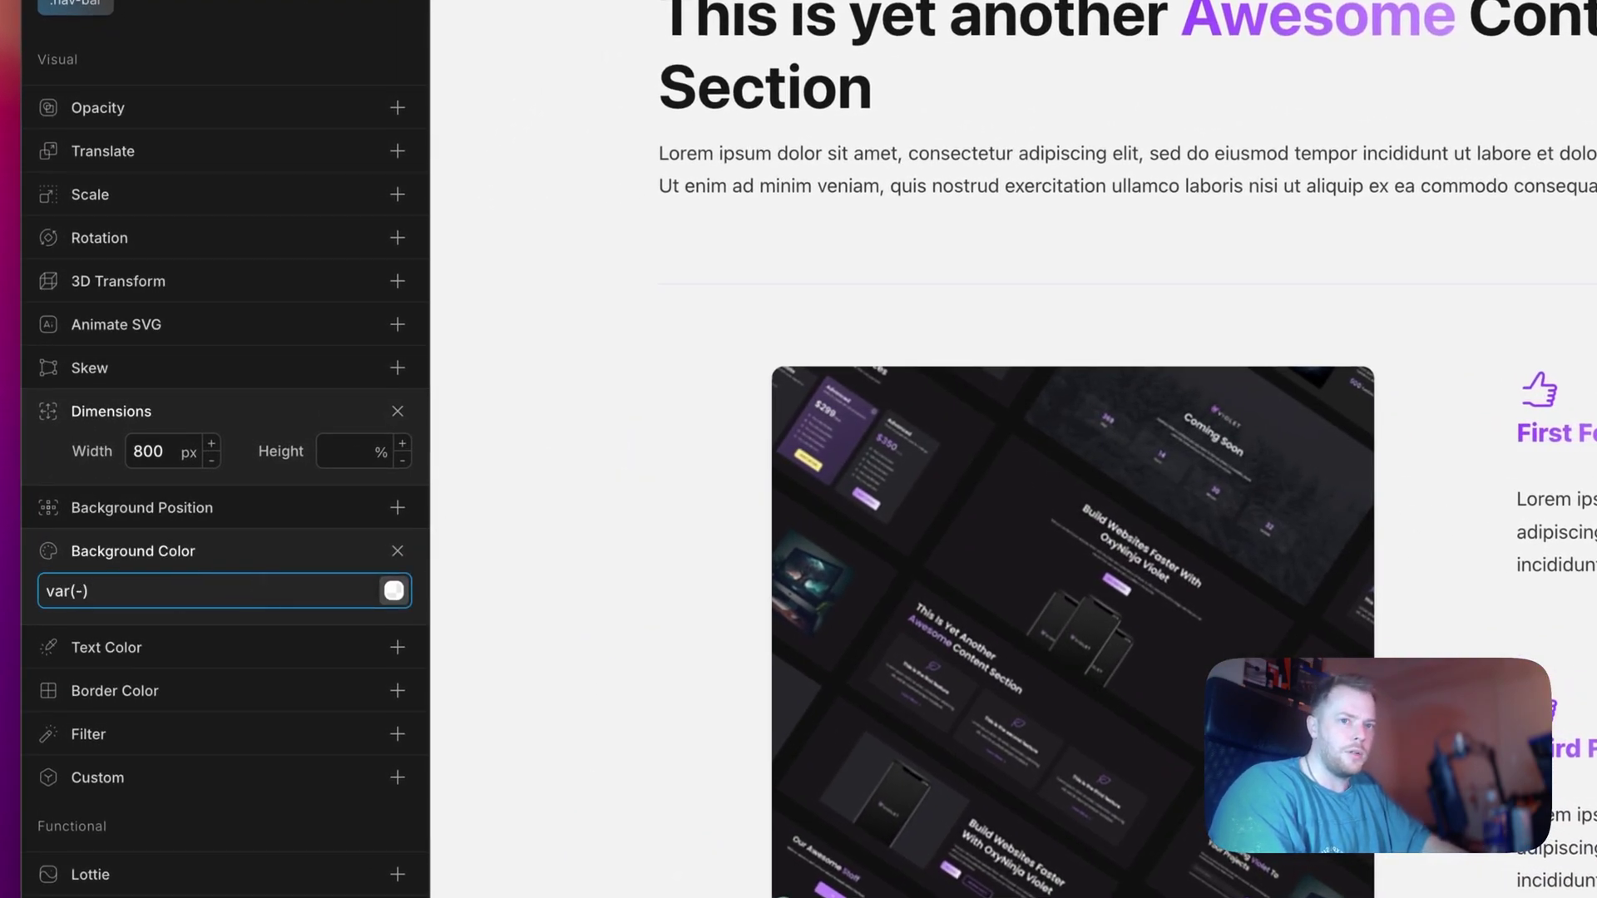
type("var(--dark)")
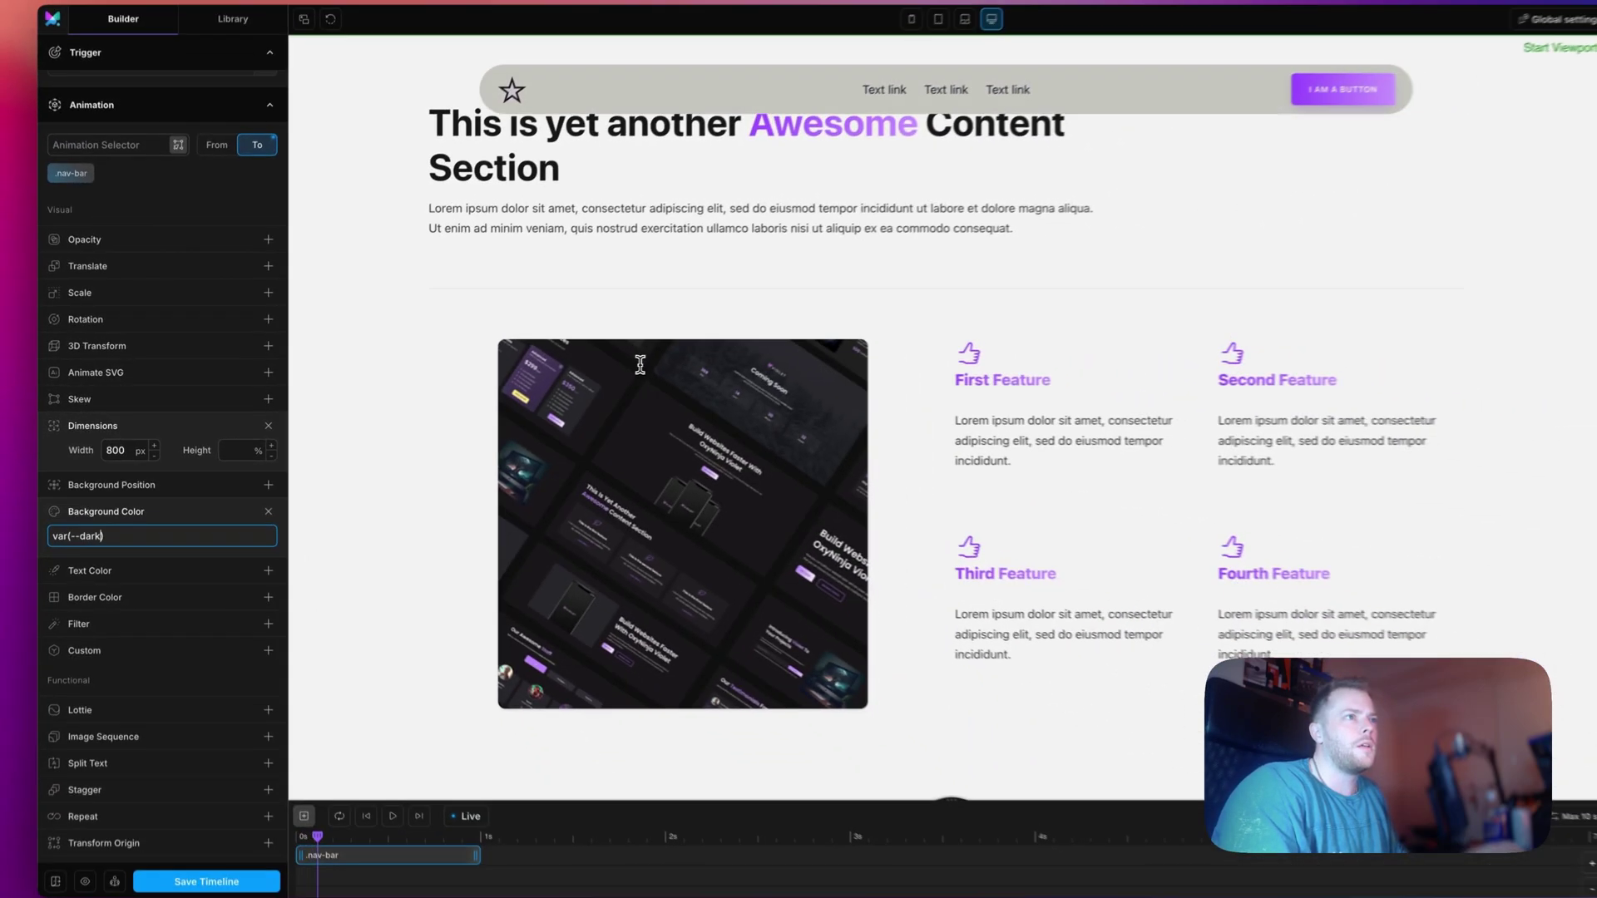
Scroll the preview to check the dark pill and enlarge the timeline panel.
scroll(619, 364, "down", 5)
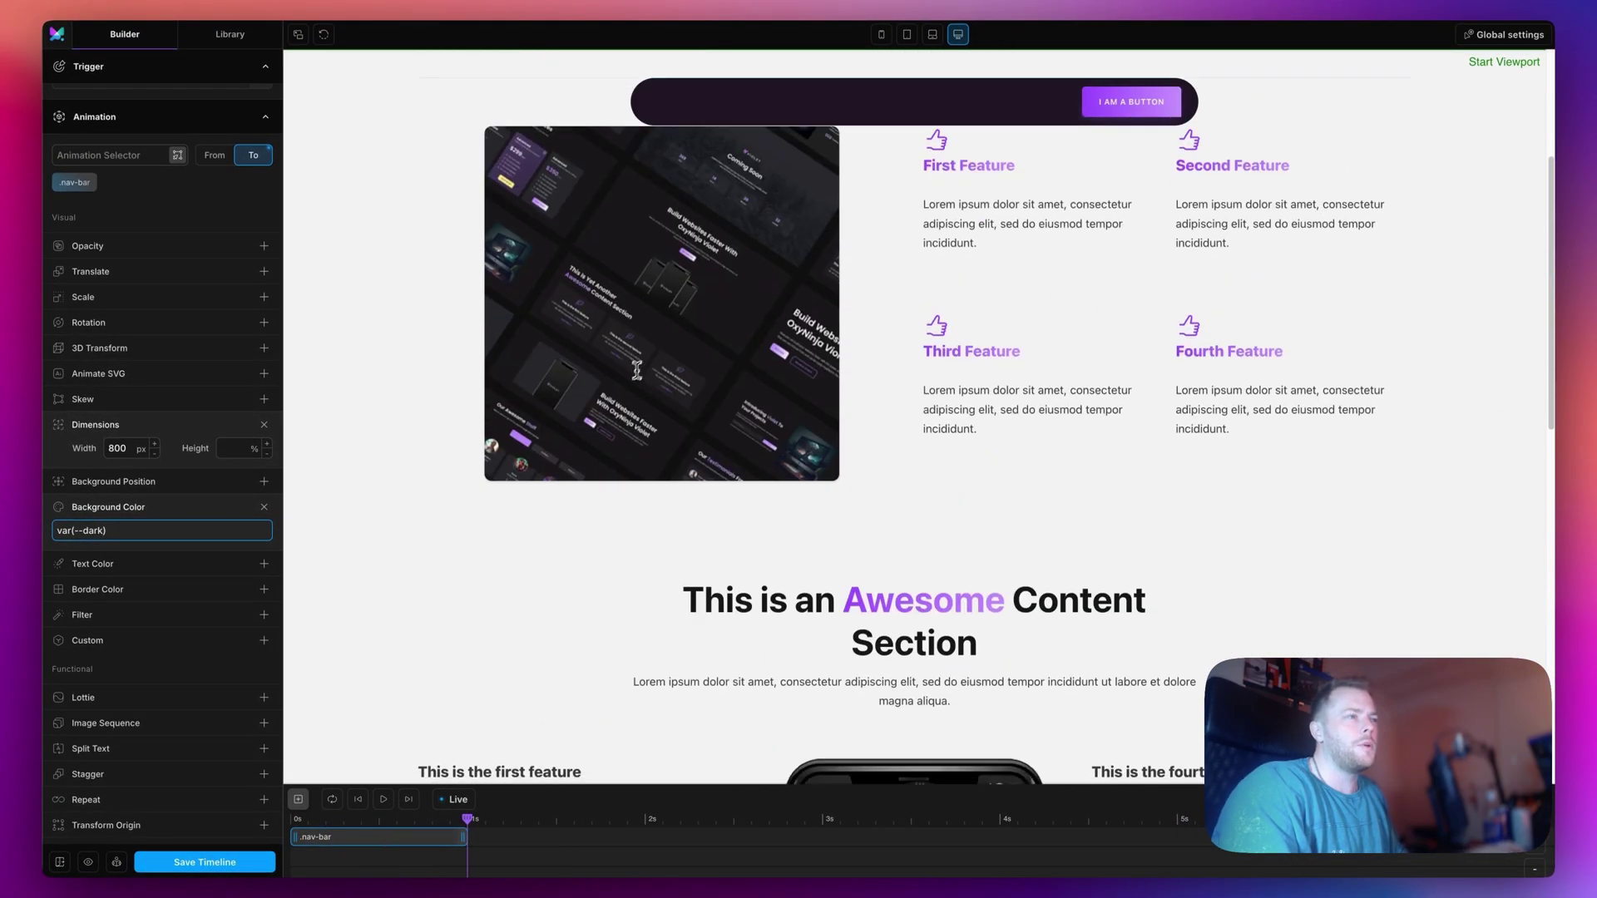
scroll(951, 244, "up", 6)
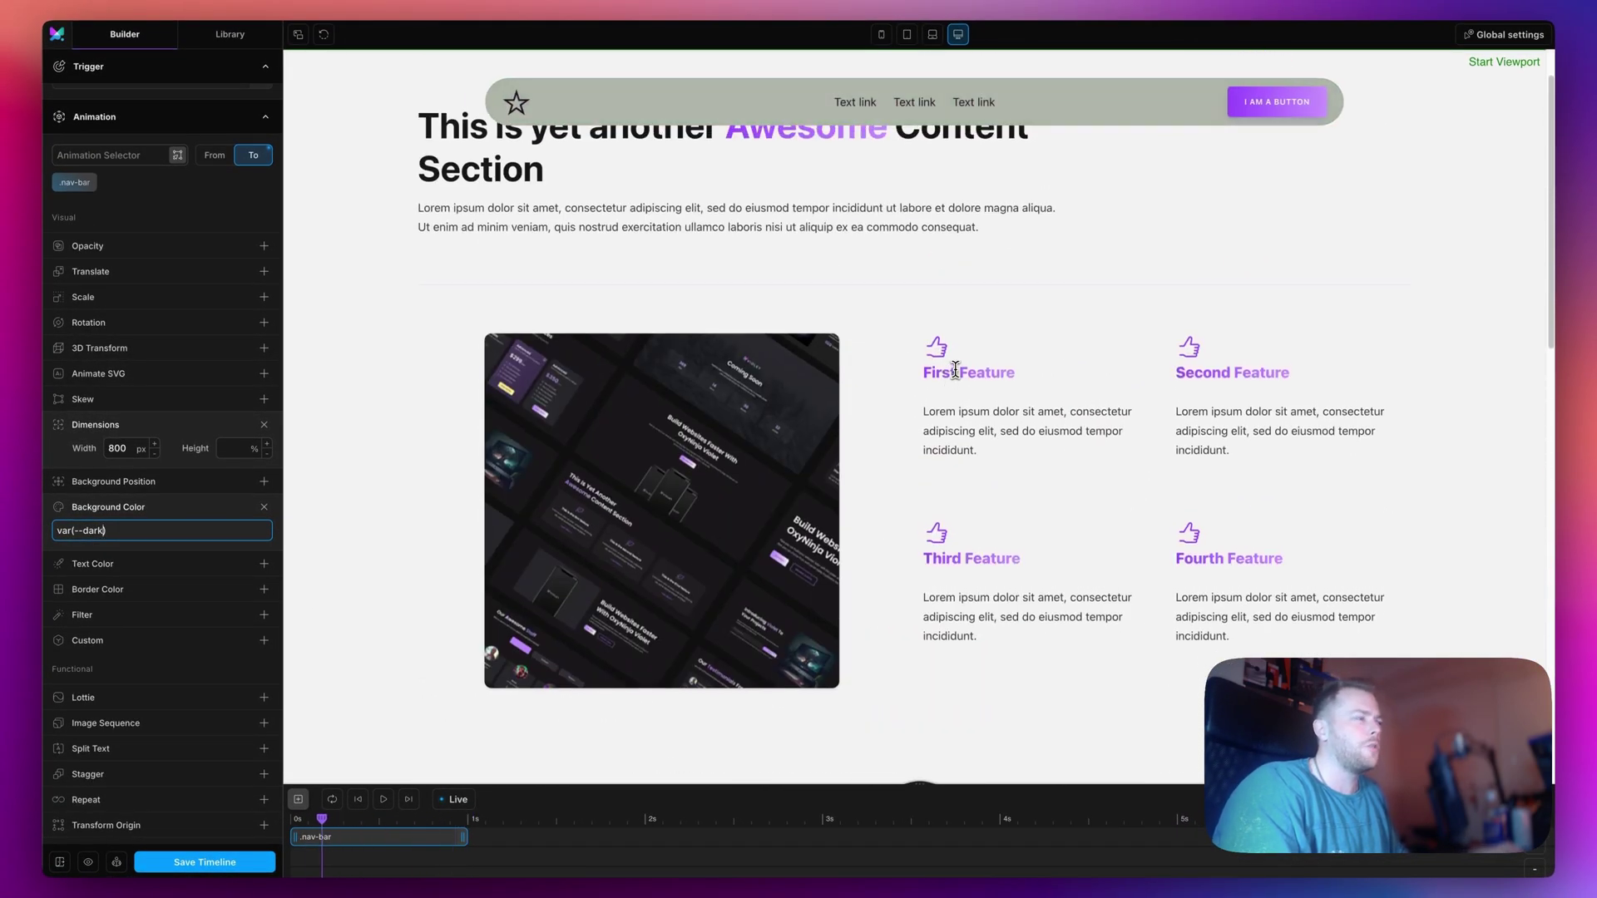
scroll(939, 348, "down", 1)
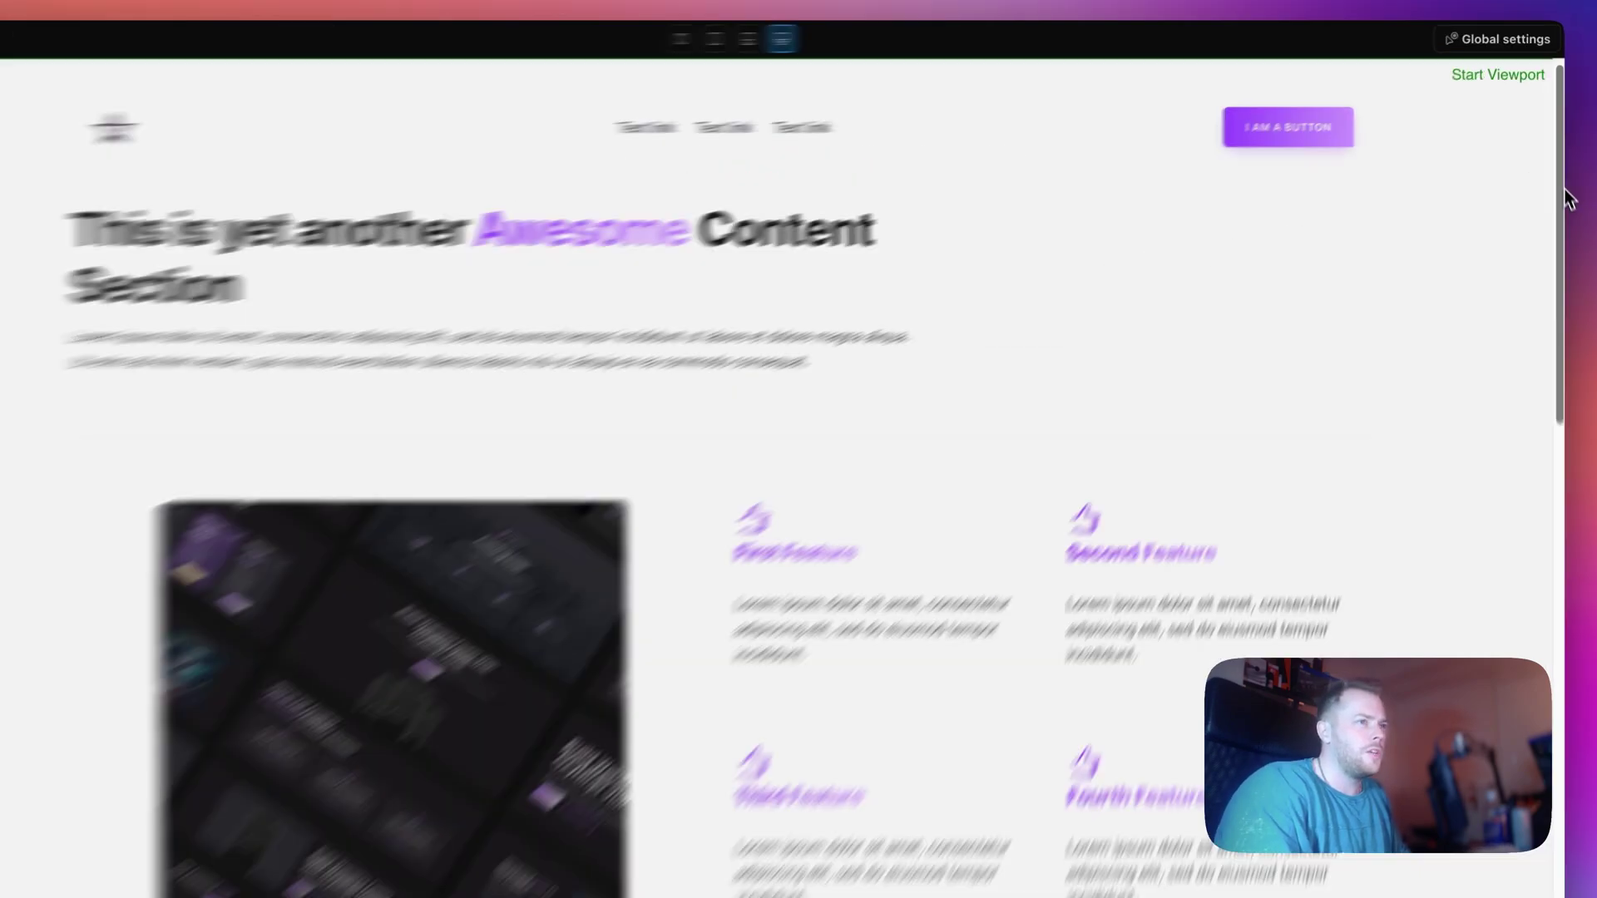
left_click_drag(1575, 262, 1577, 276)
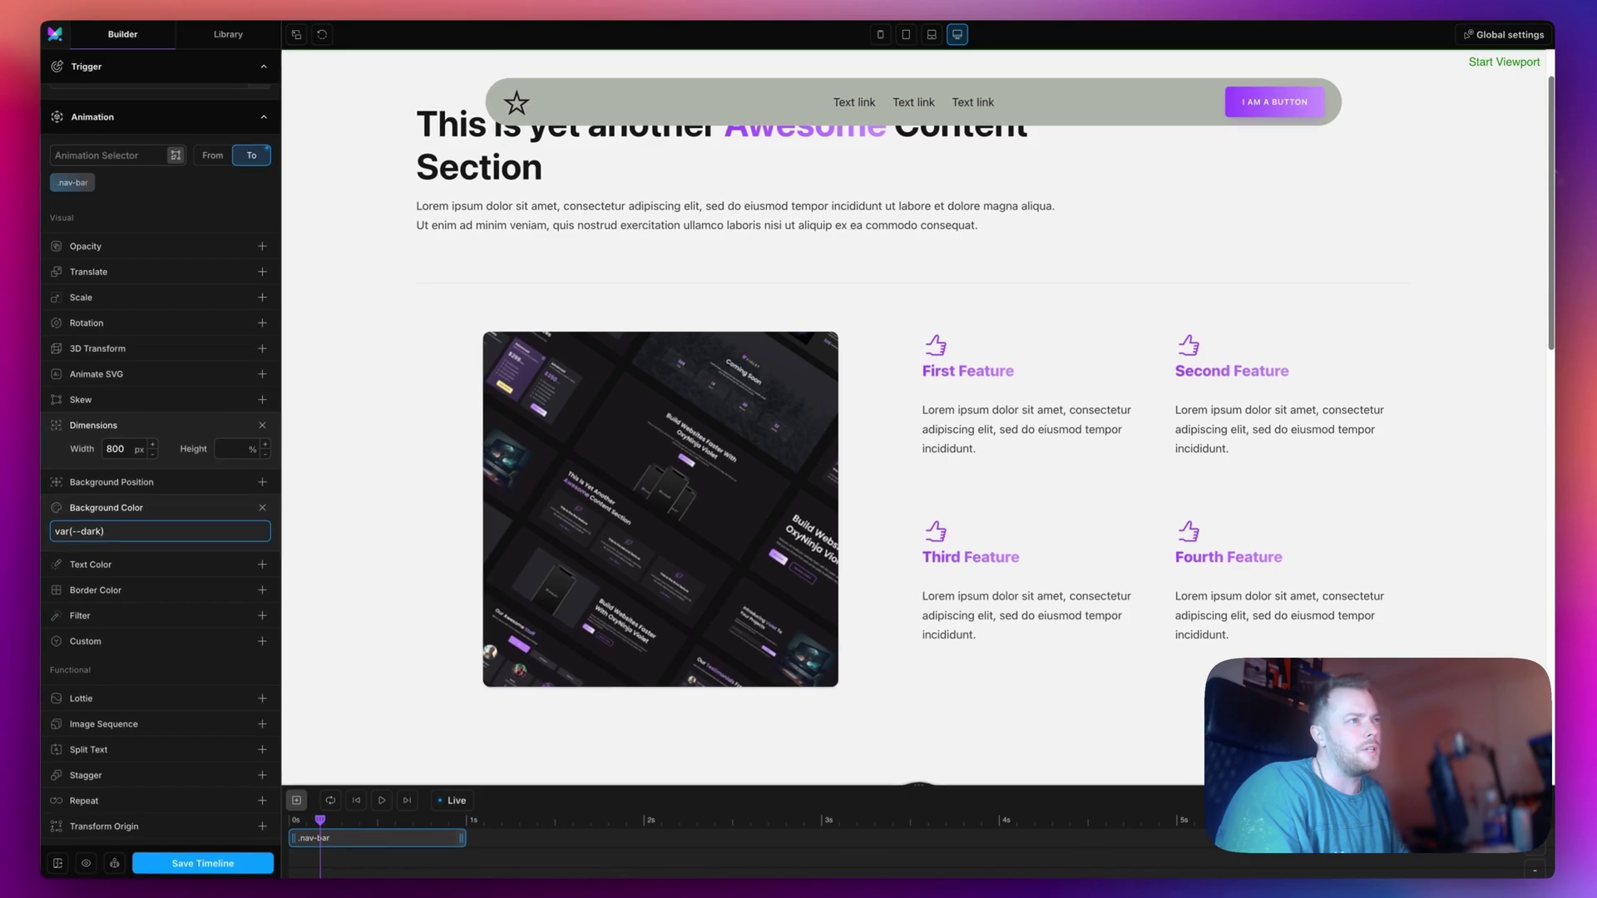
scroll(1557, 181, "down", 1)
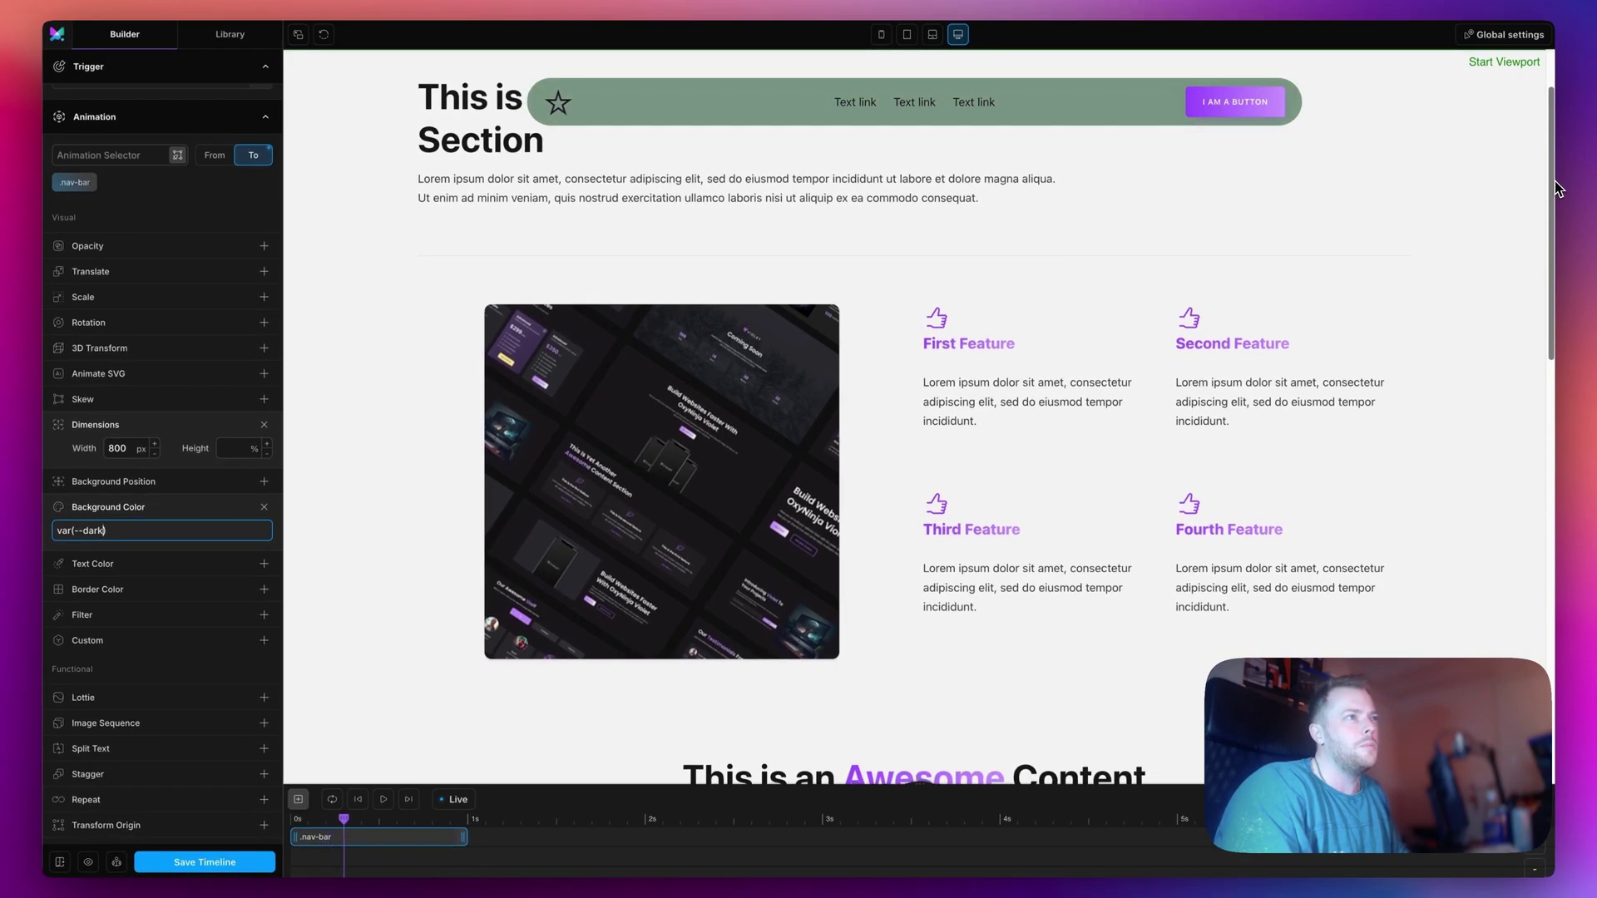
left_click_drag(1555, 190, 1547, 272)
left_click_drag(1550, 290, 865, 98)
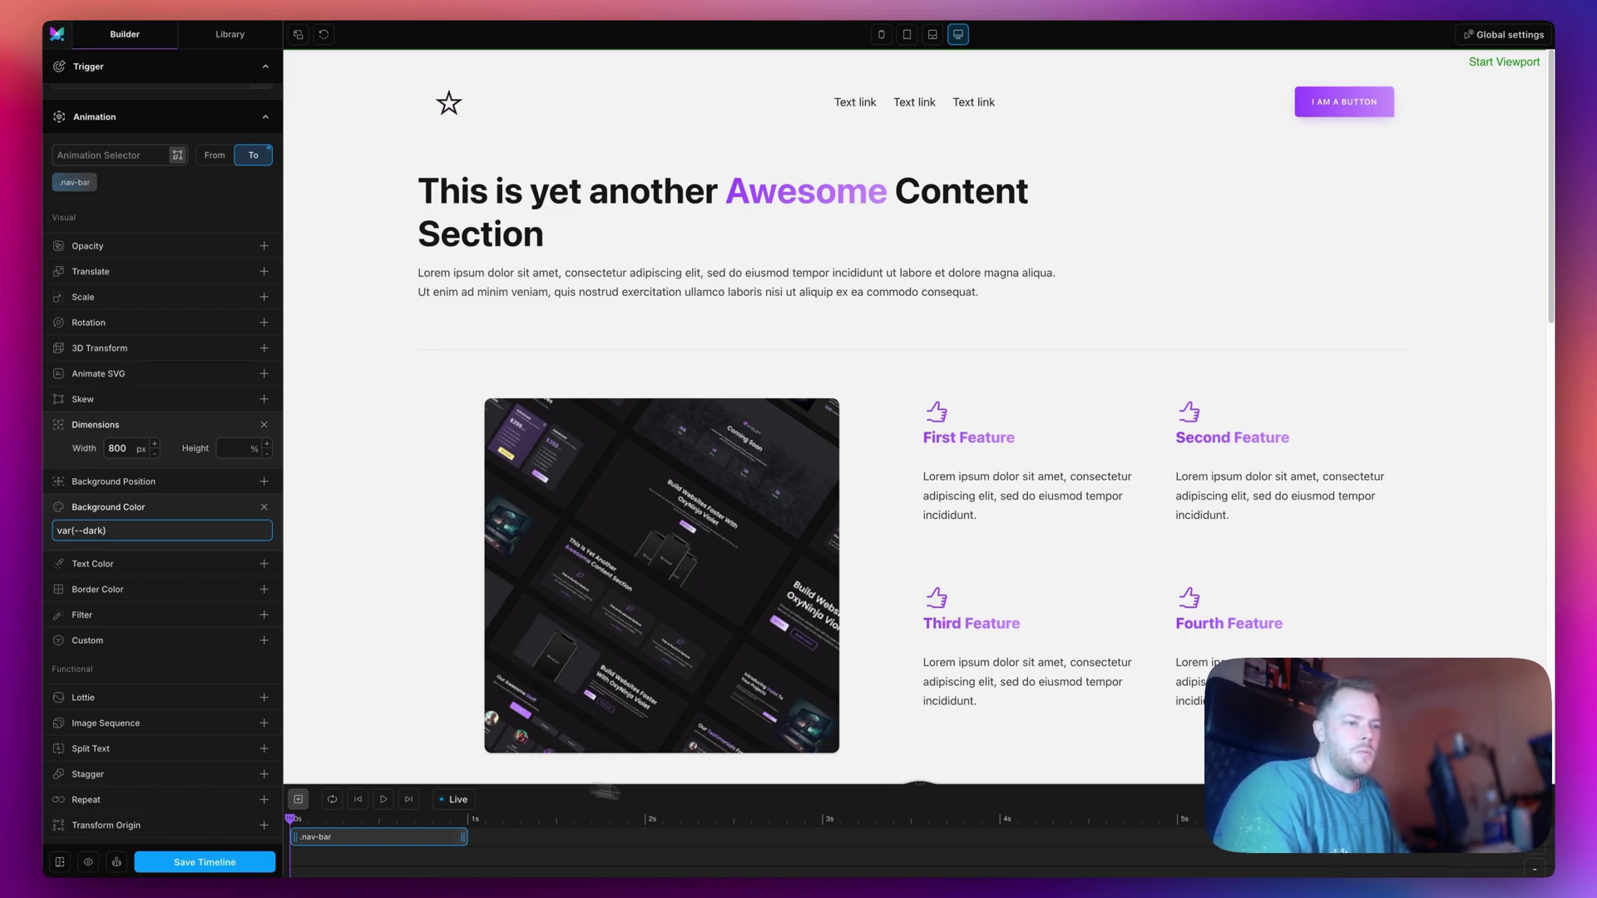
left_click_drag(936, 786, 917, 675)
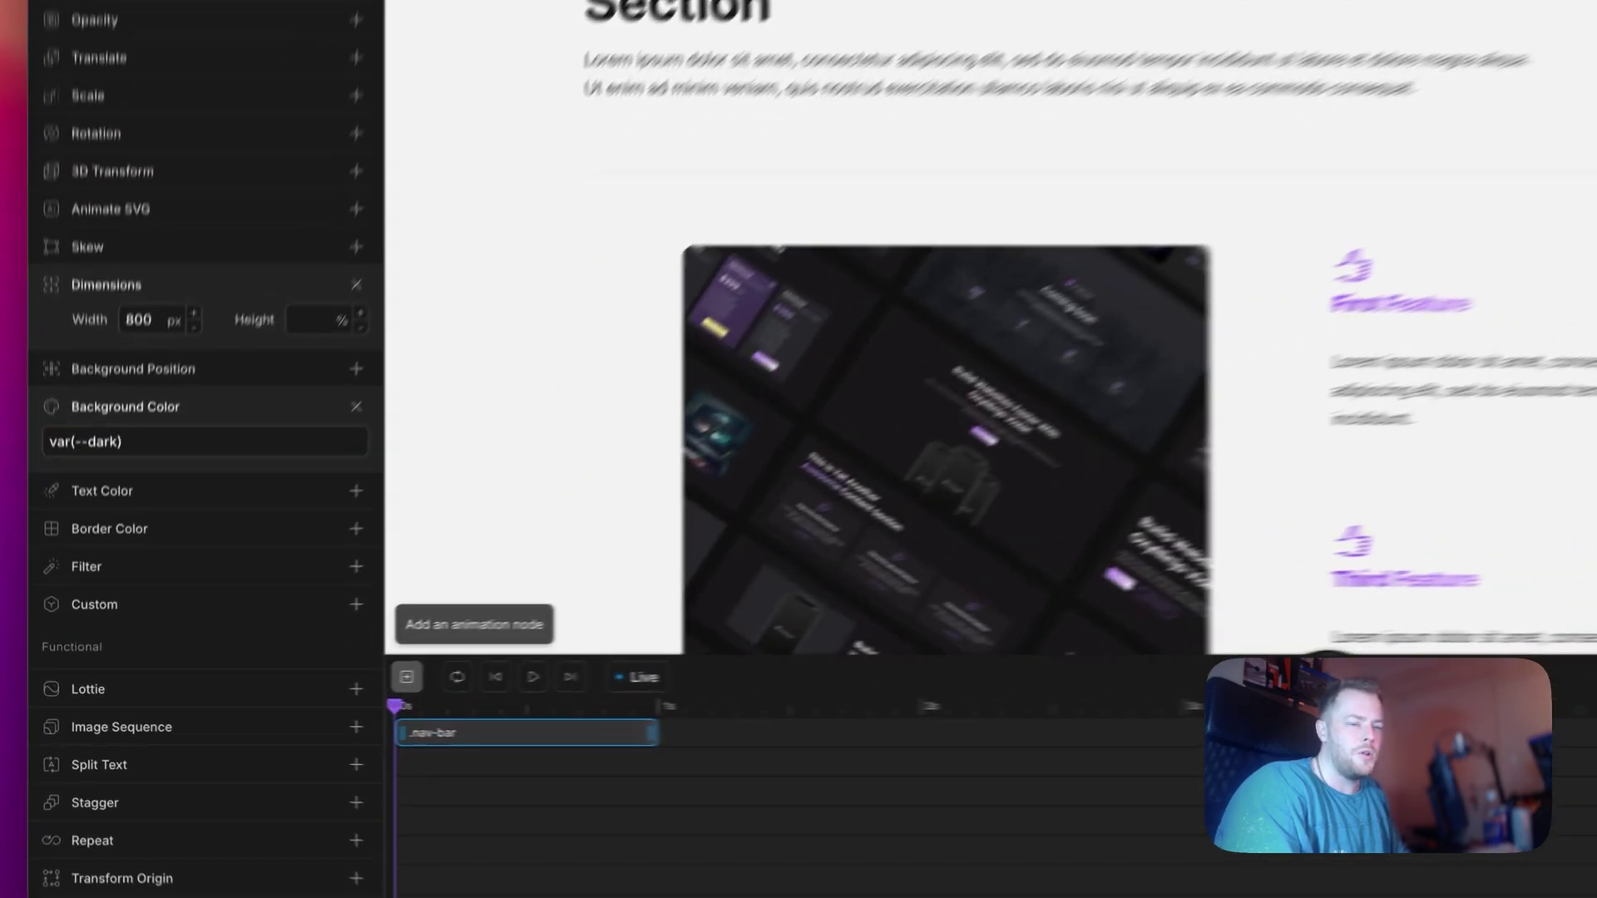
Add a new animation targeting every .nav-bar__text-link element picked from the page.
left_click(298, 689)
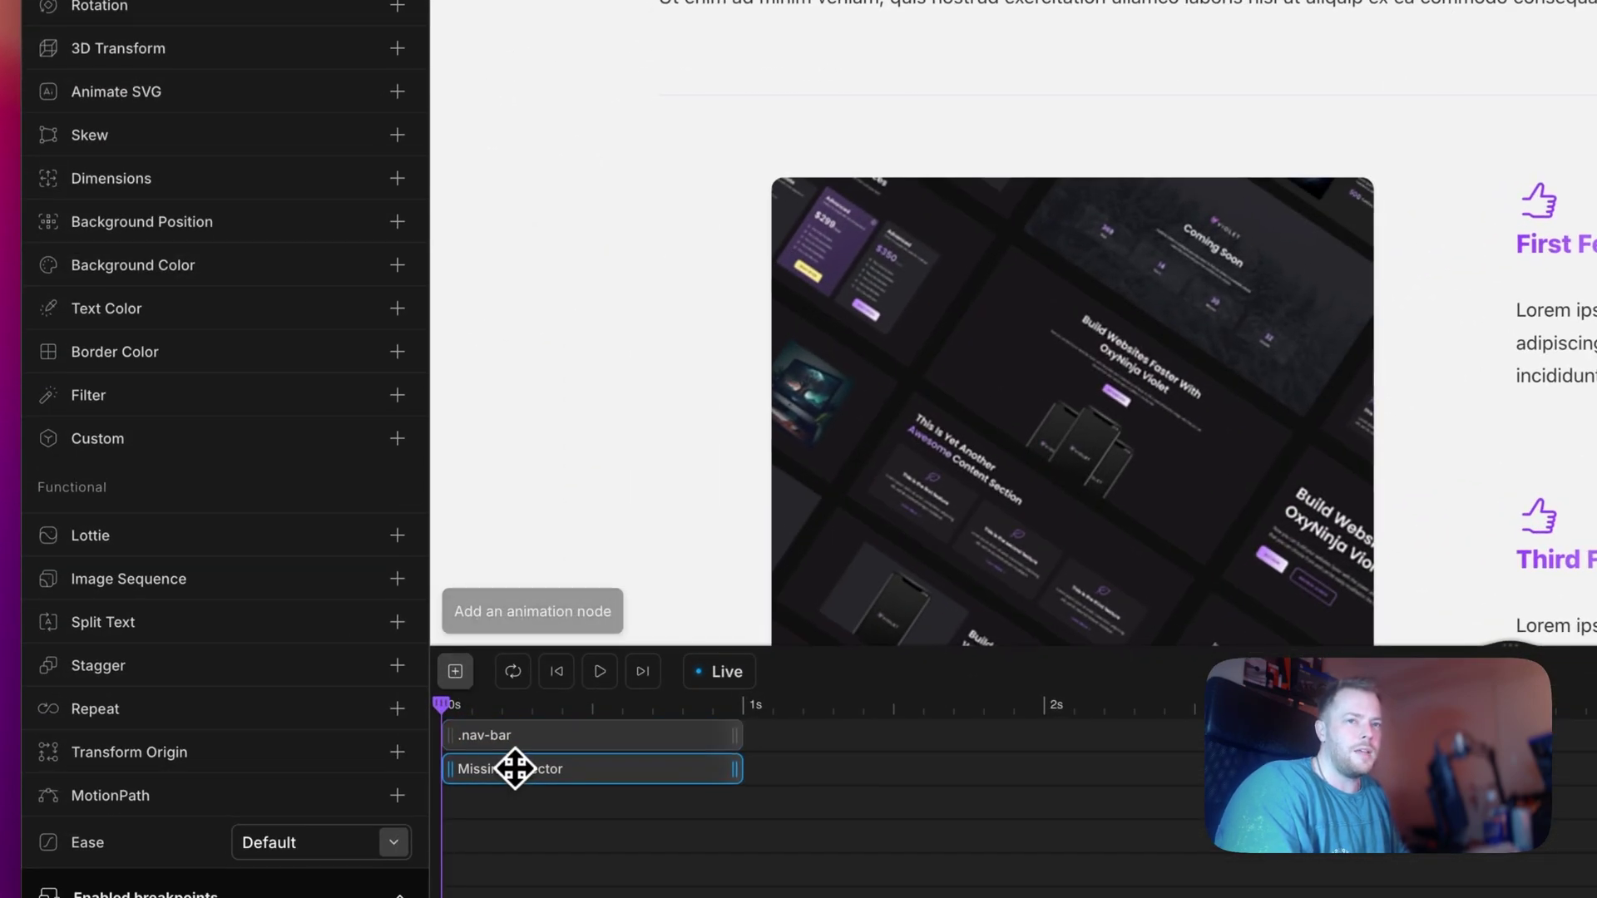
scroll(83, 183, "up", 2)
left_click(223, 215)
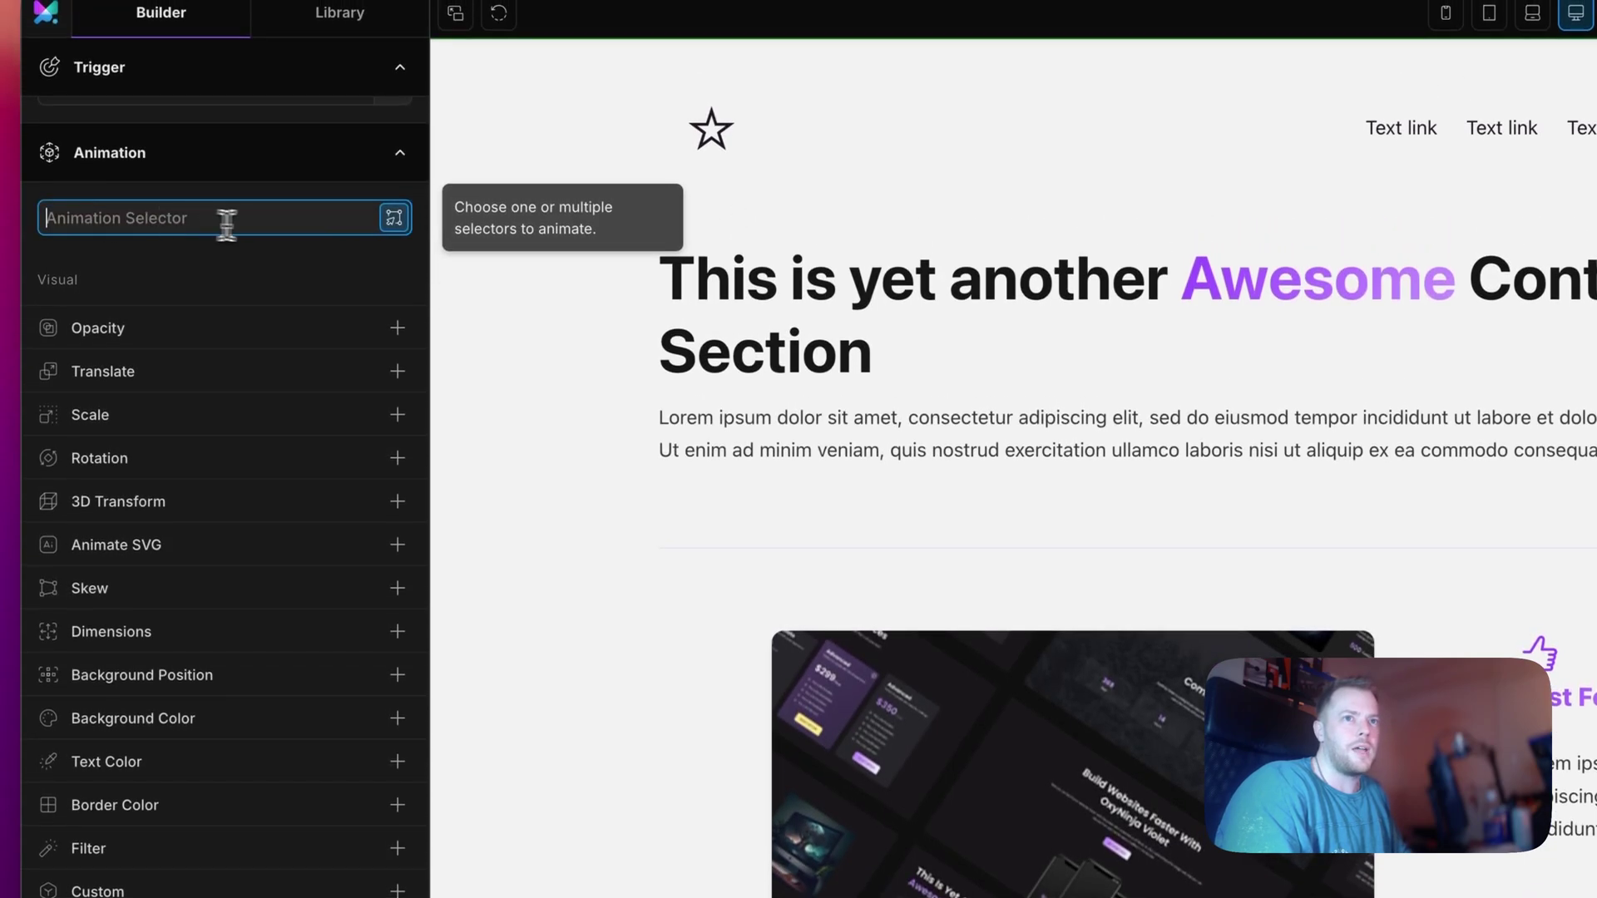
left_click(249, 210)
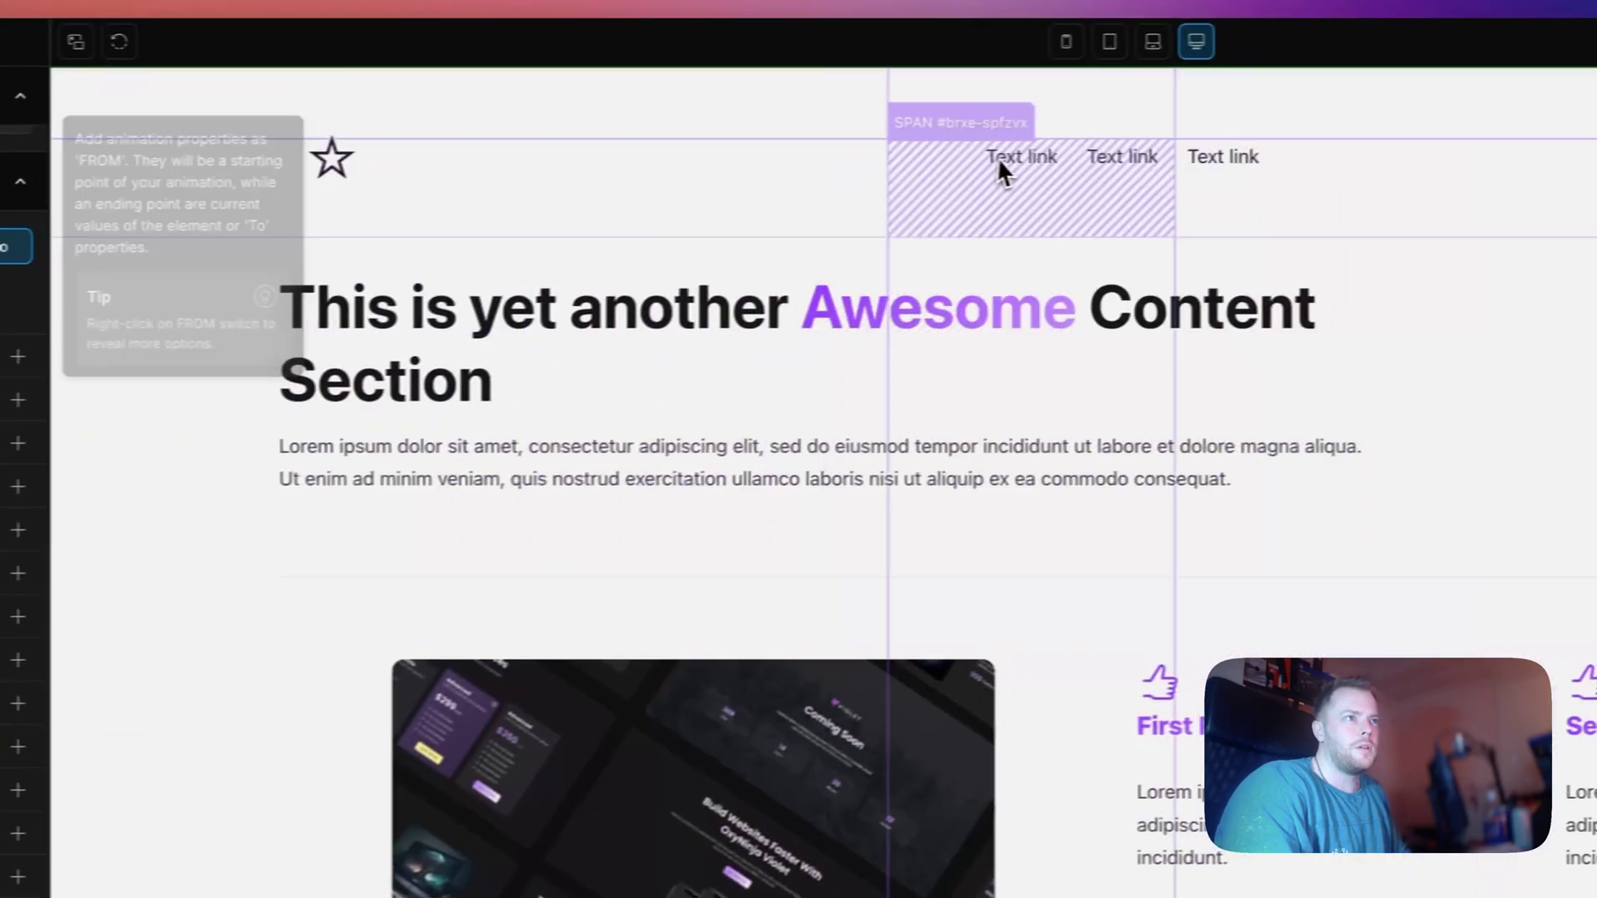
left_click(1002, 161)
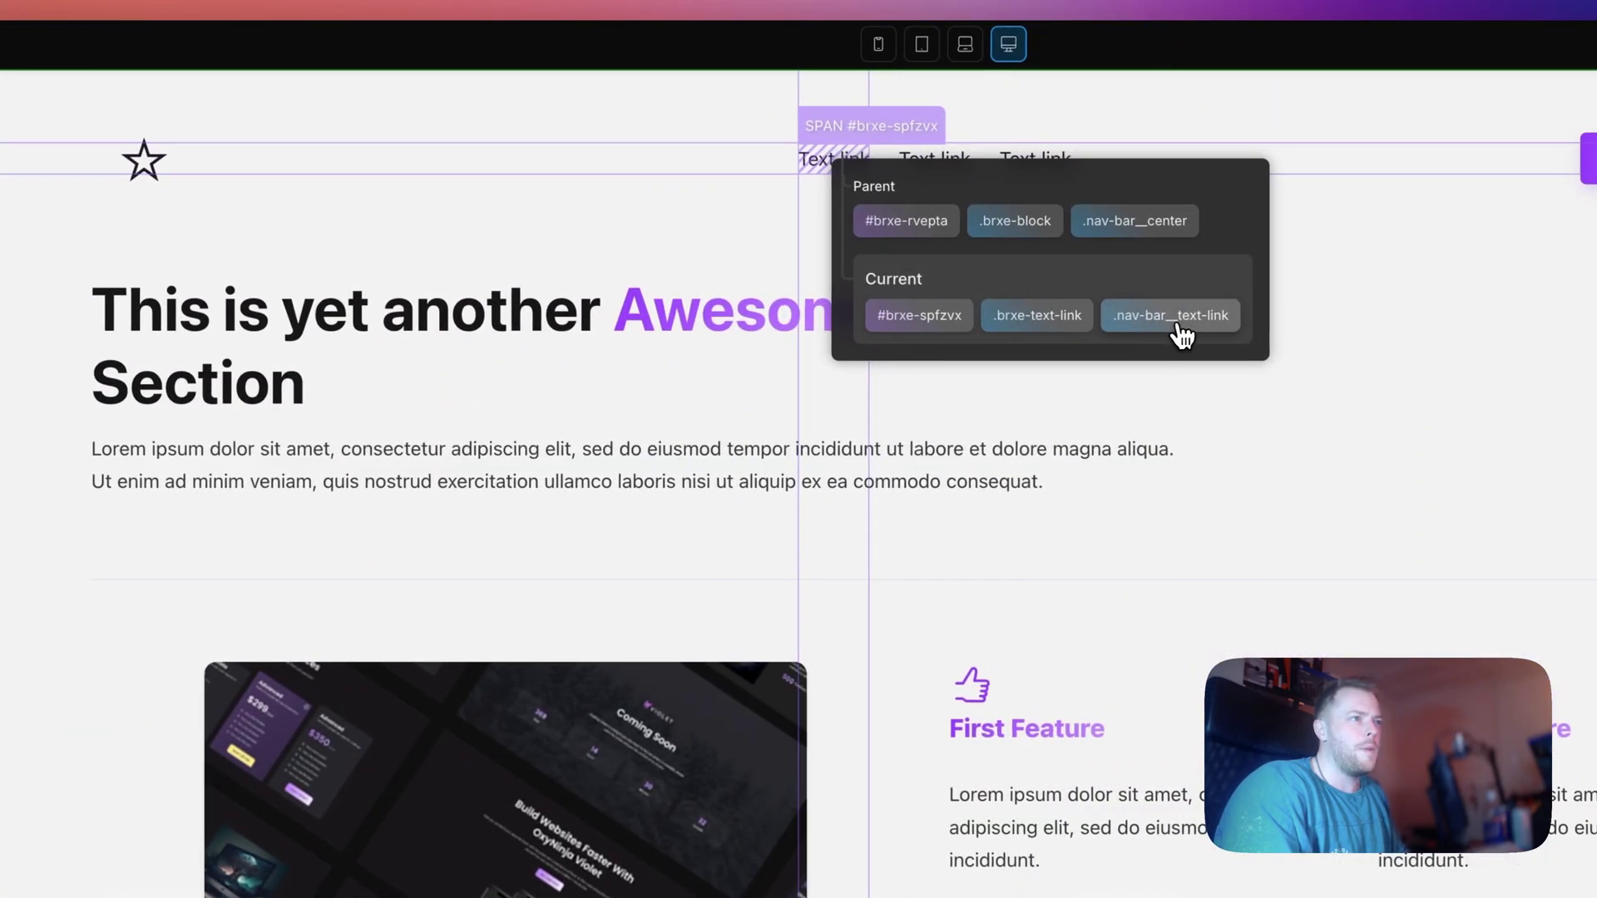
left_click(1170, 320)
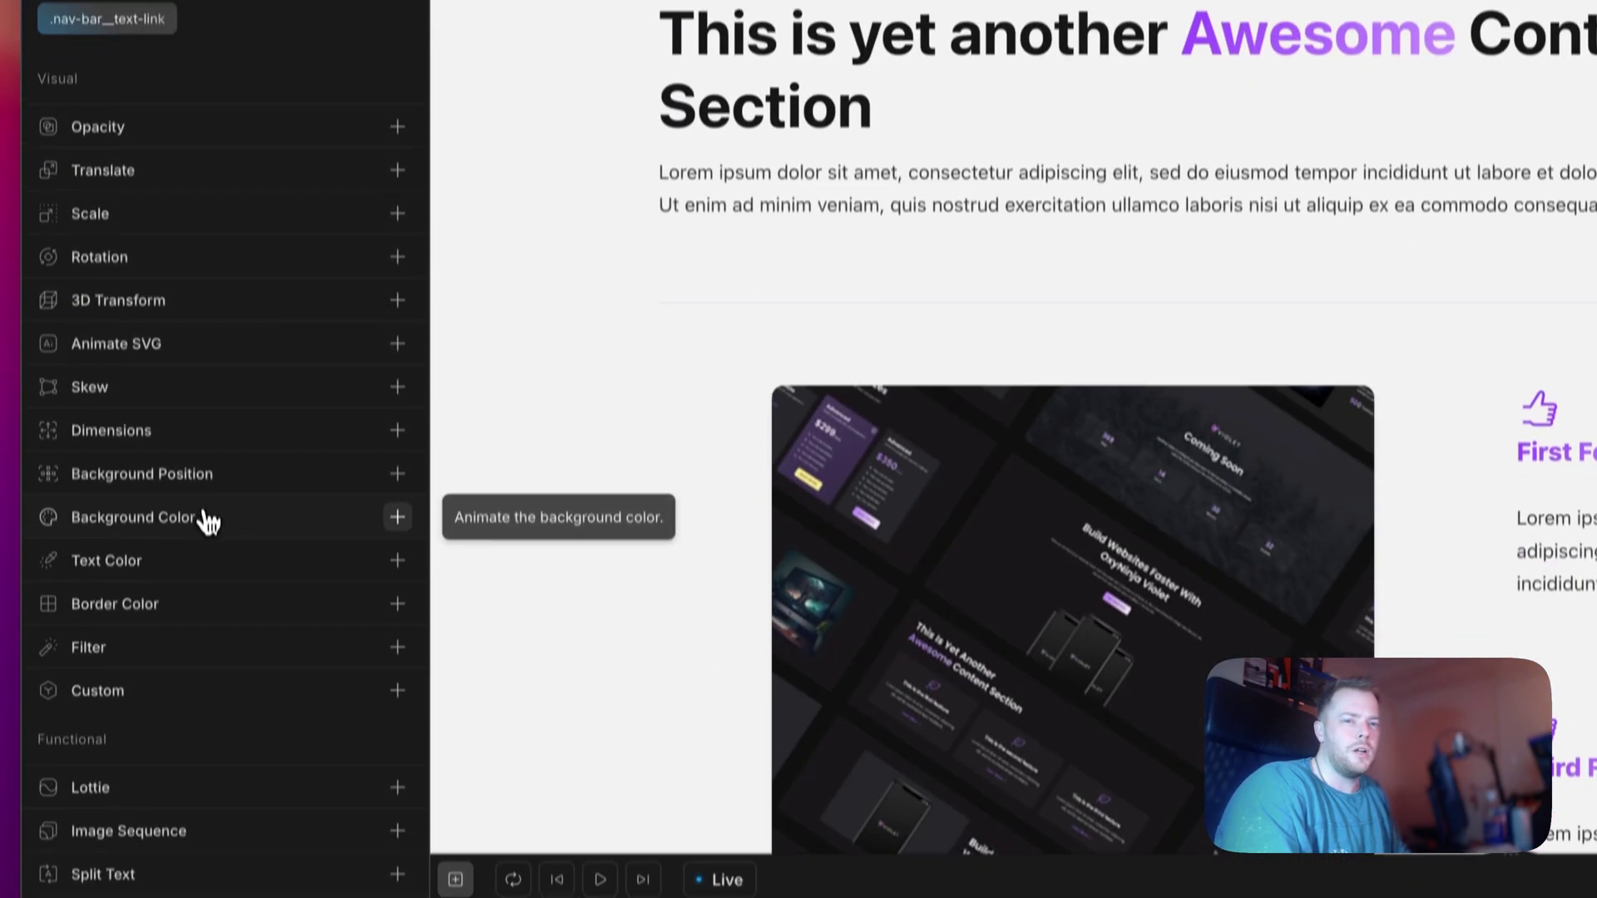
Animate the nav links' text colour to var(--light).
left_click(84, 824)
left_click(159, 562)
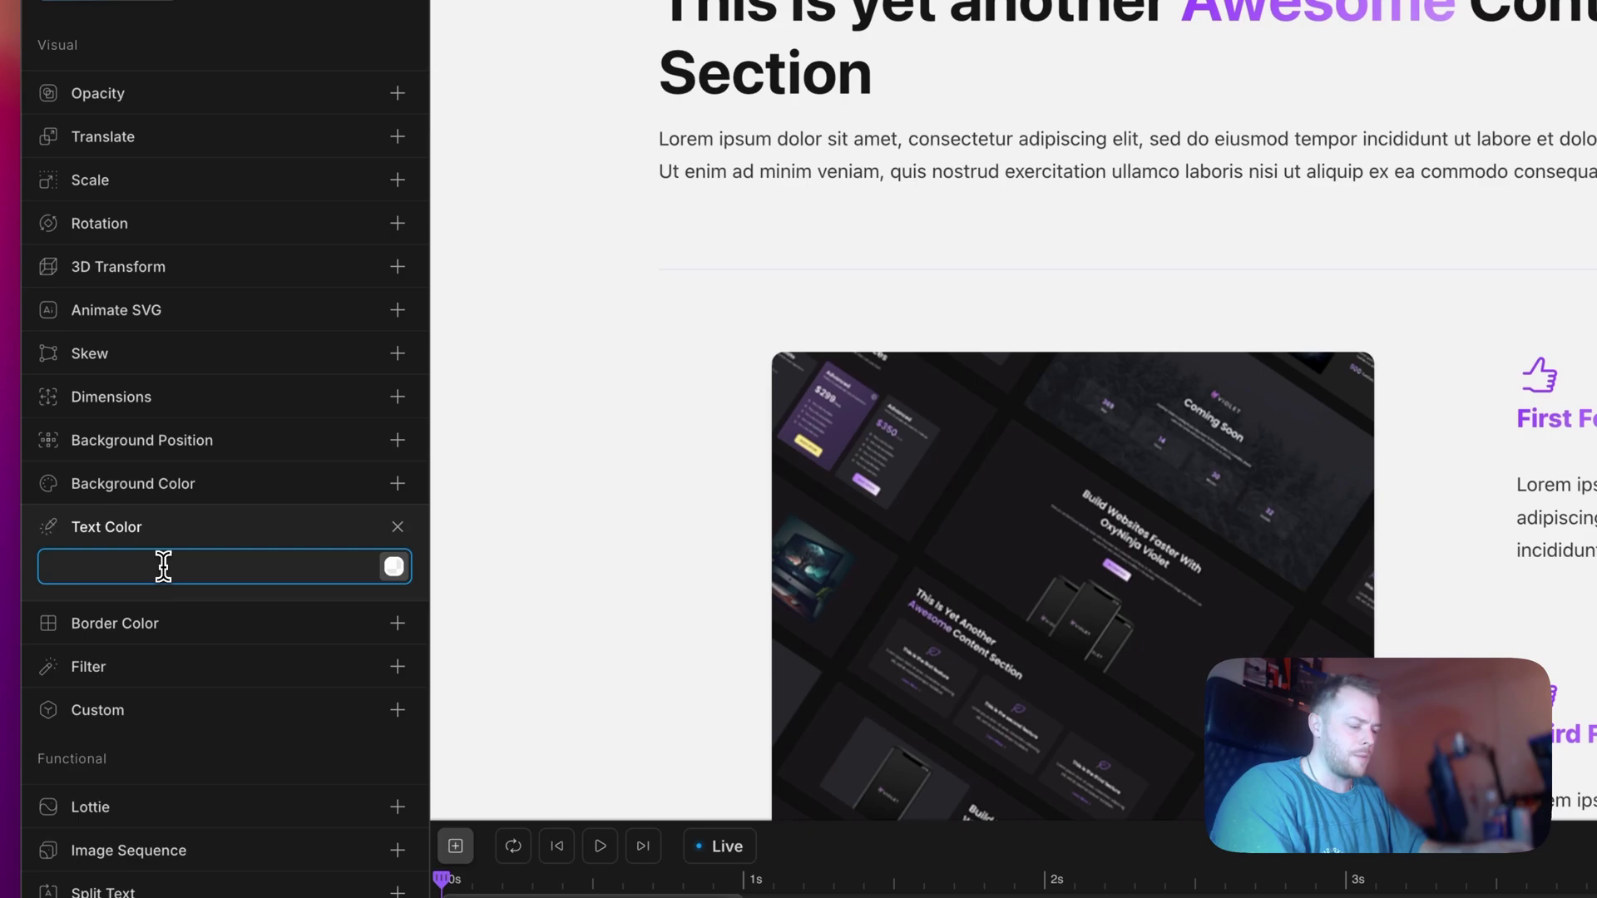
type("var(--light")
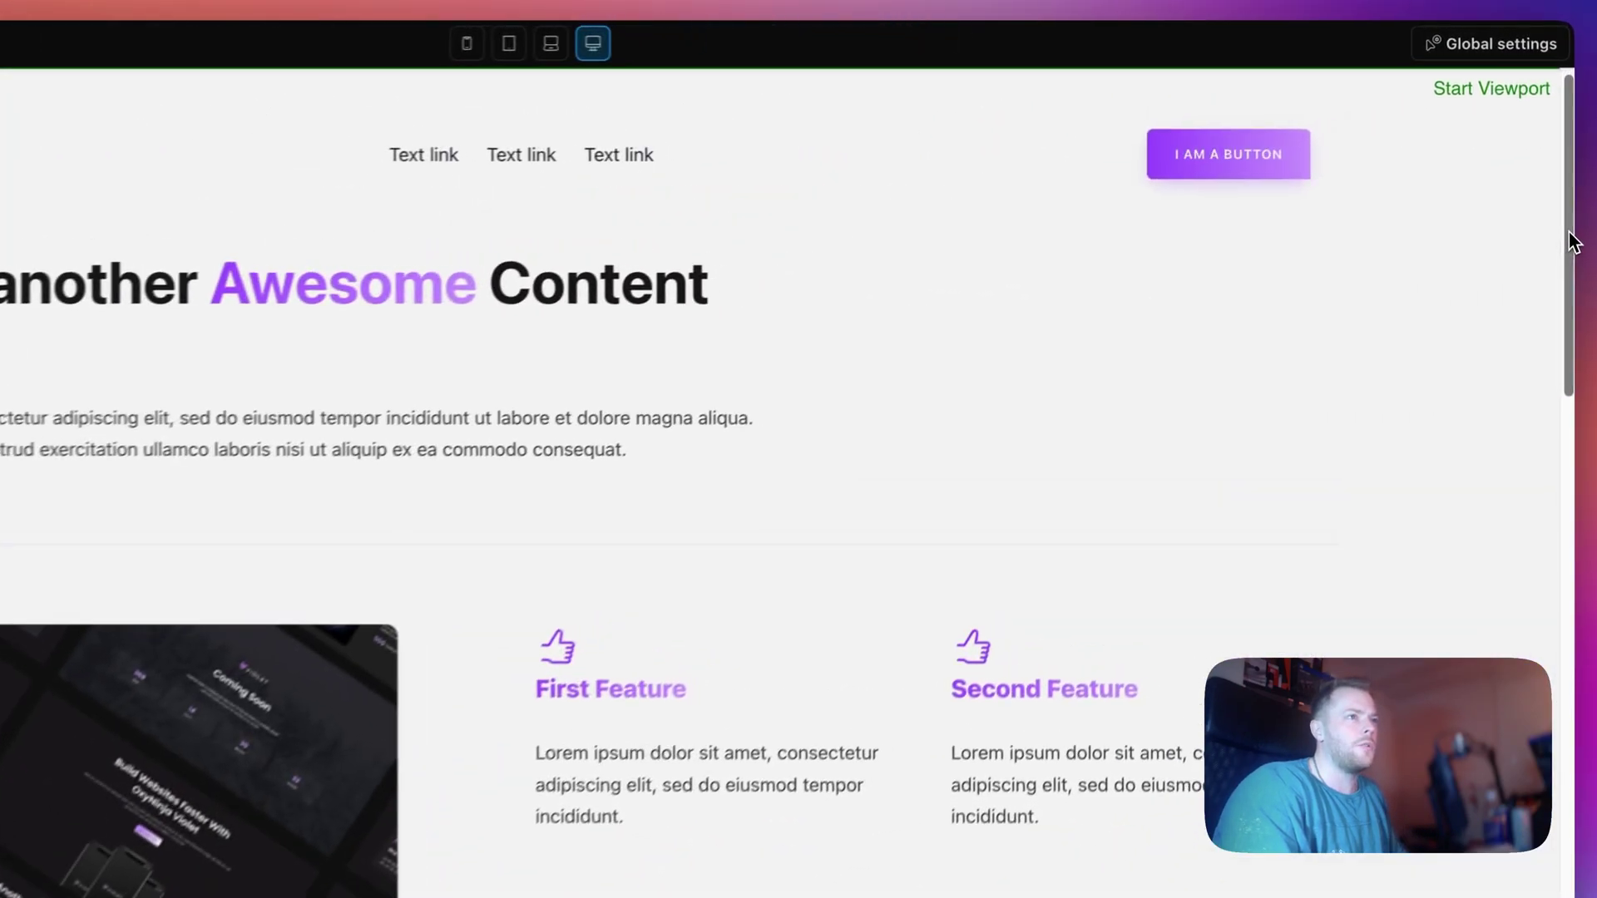
left_click_drag(1547, 150, 1551, 185)
left_click_drag(1575, 301, 1569, 257)
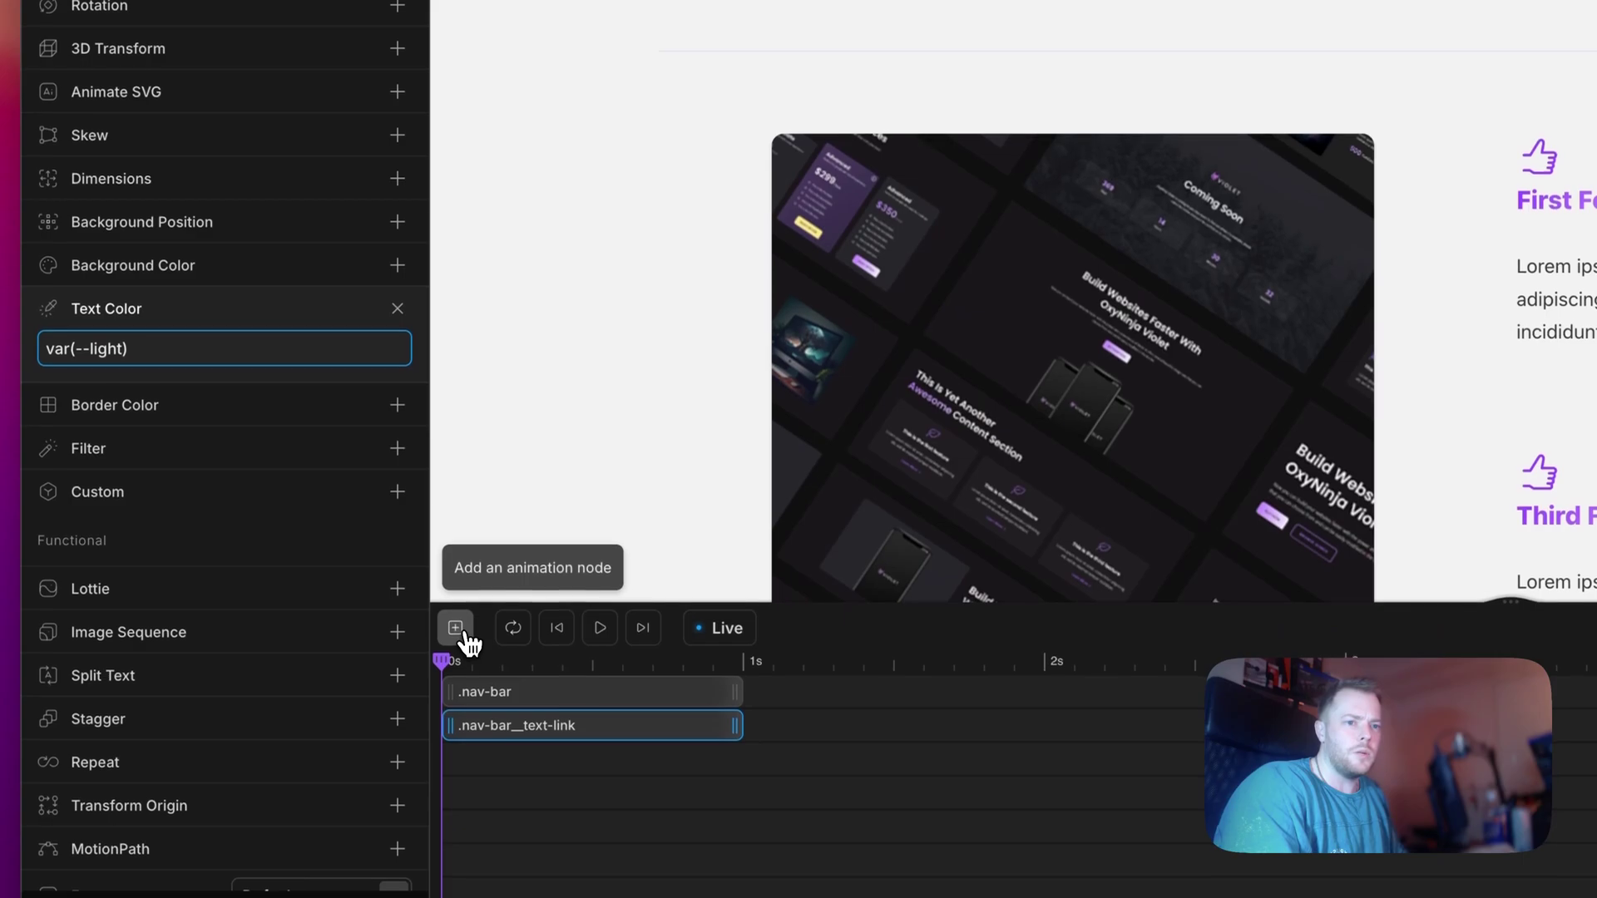
Add an animation turning the .nav-bar__icon star's text colour to var(--light).
left_click(463, 633)
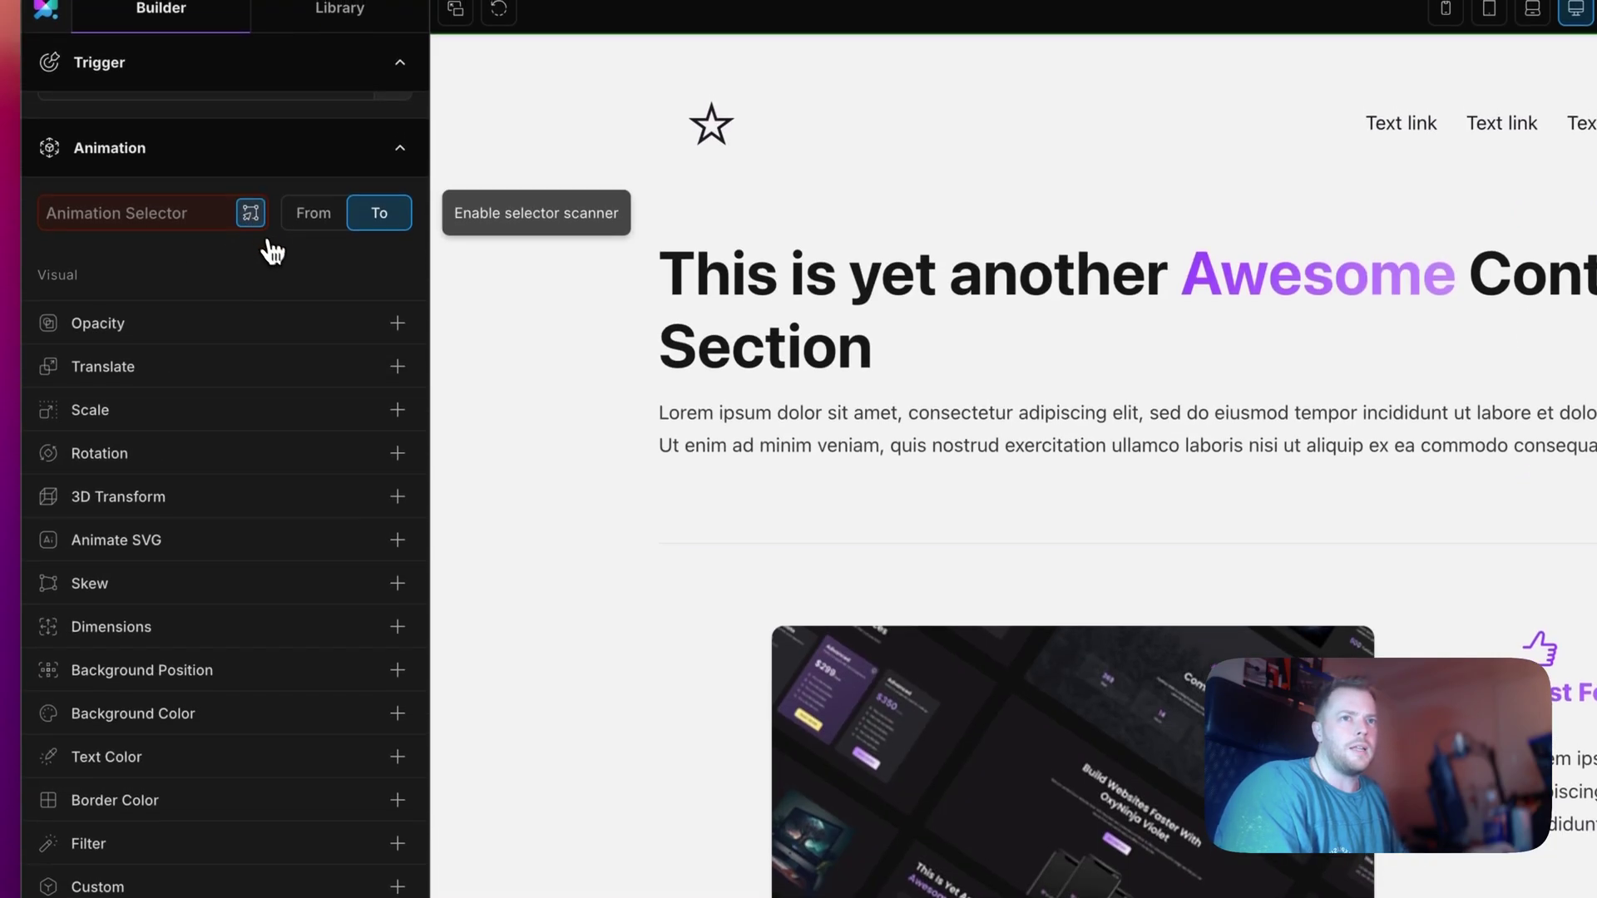
left_click(252, 215)
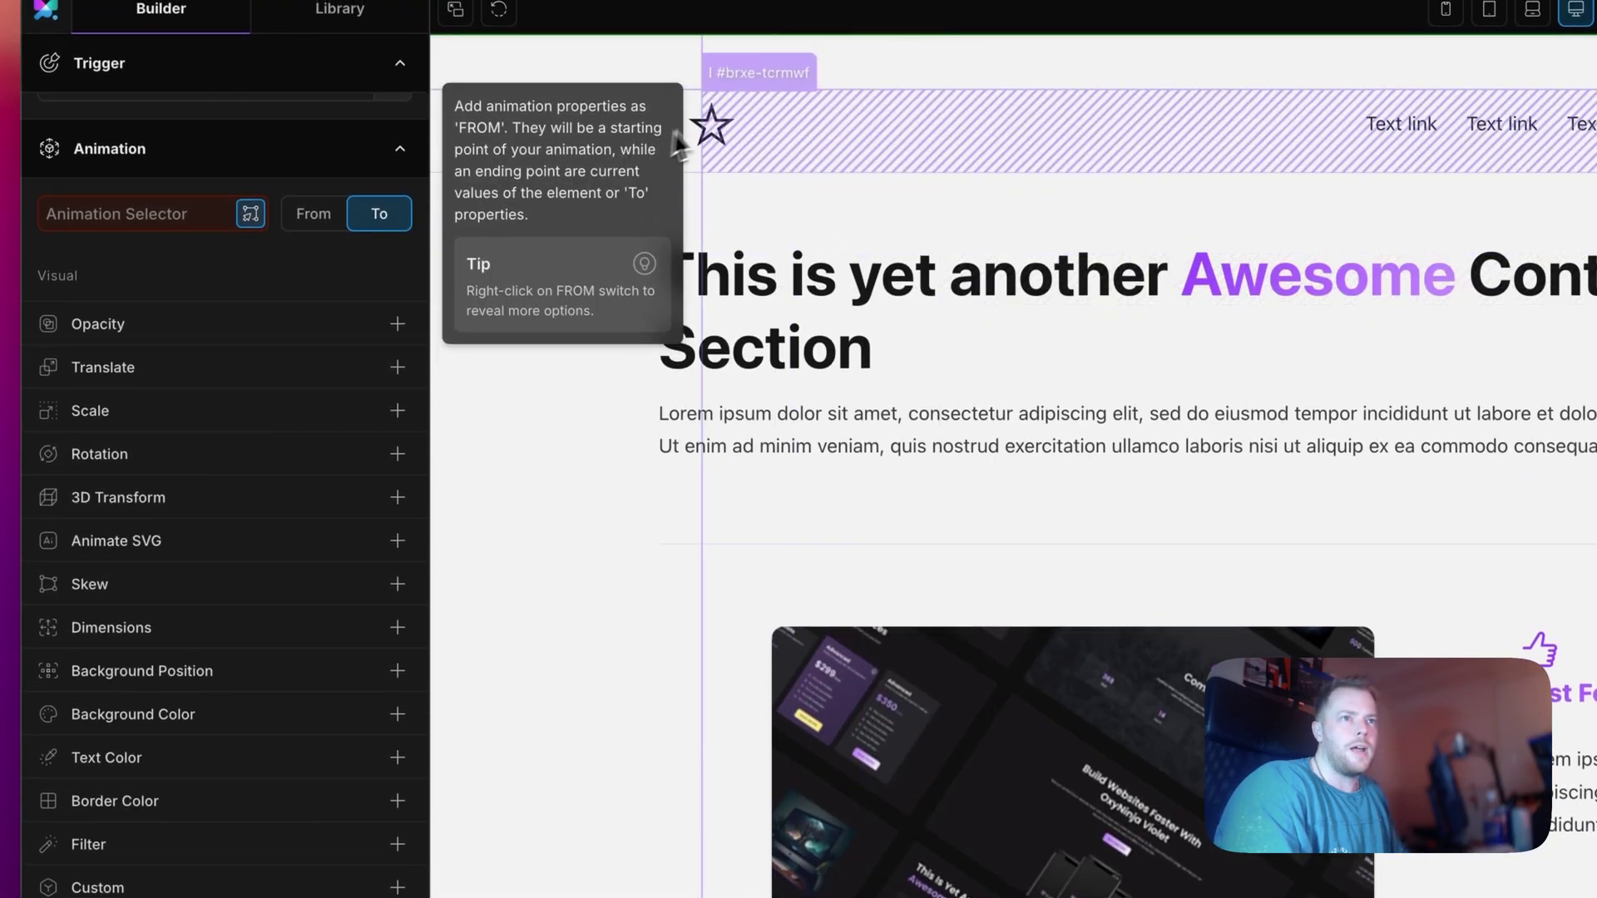
left_click(714, 127)
left_click(1114, 296)
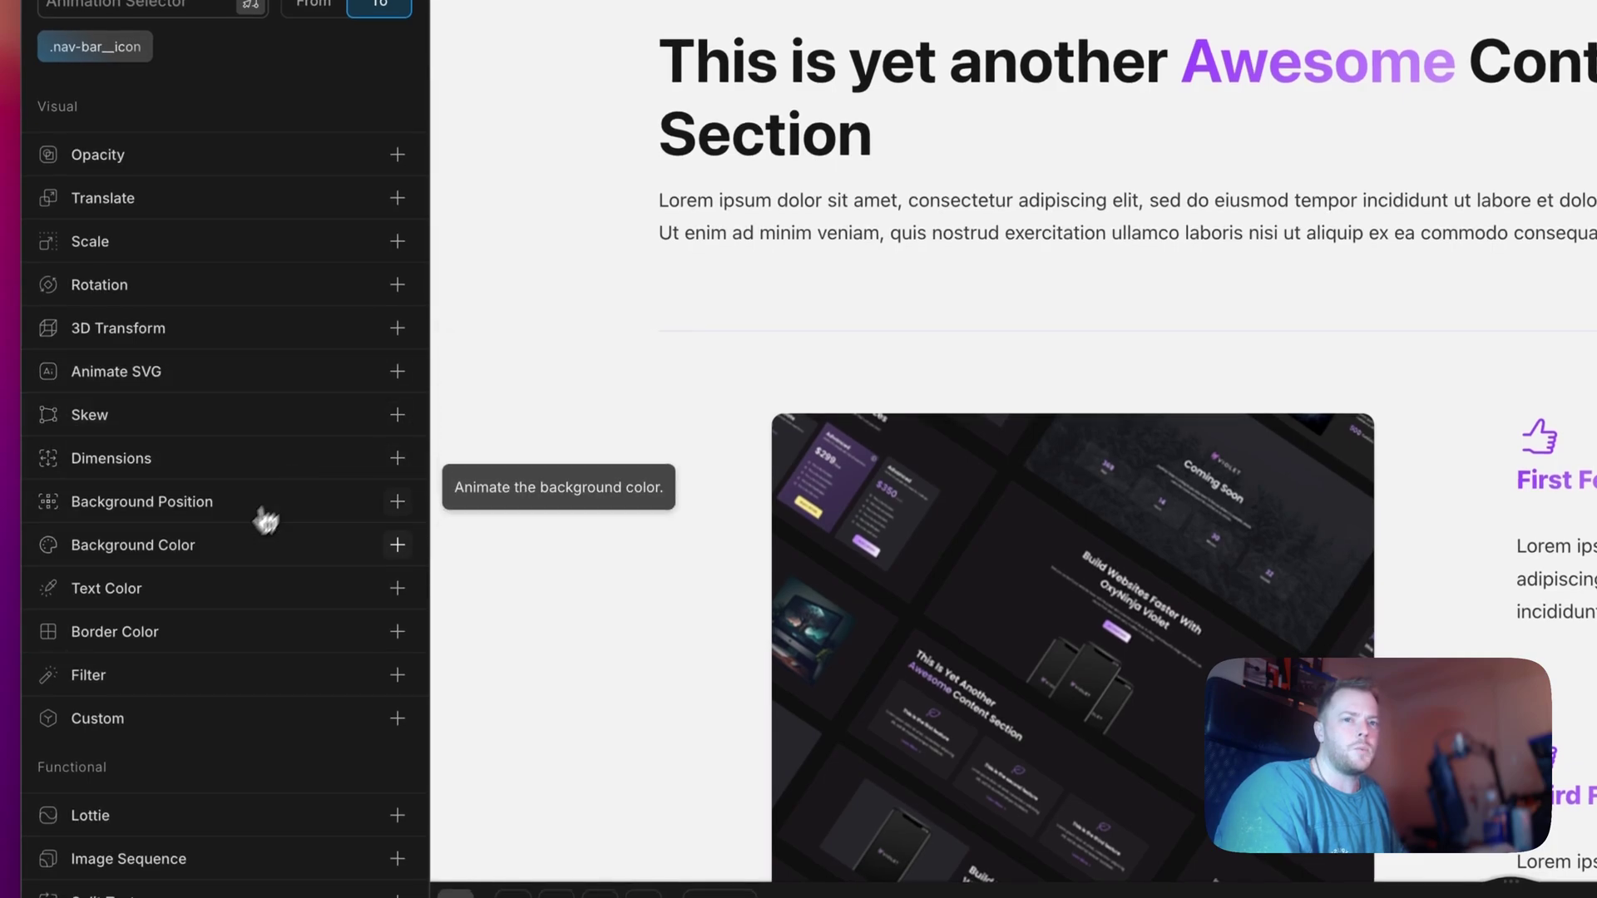
left_click(117, 592)
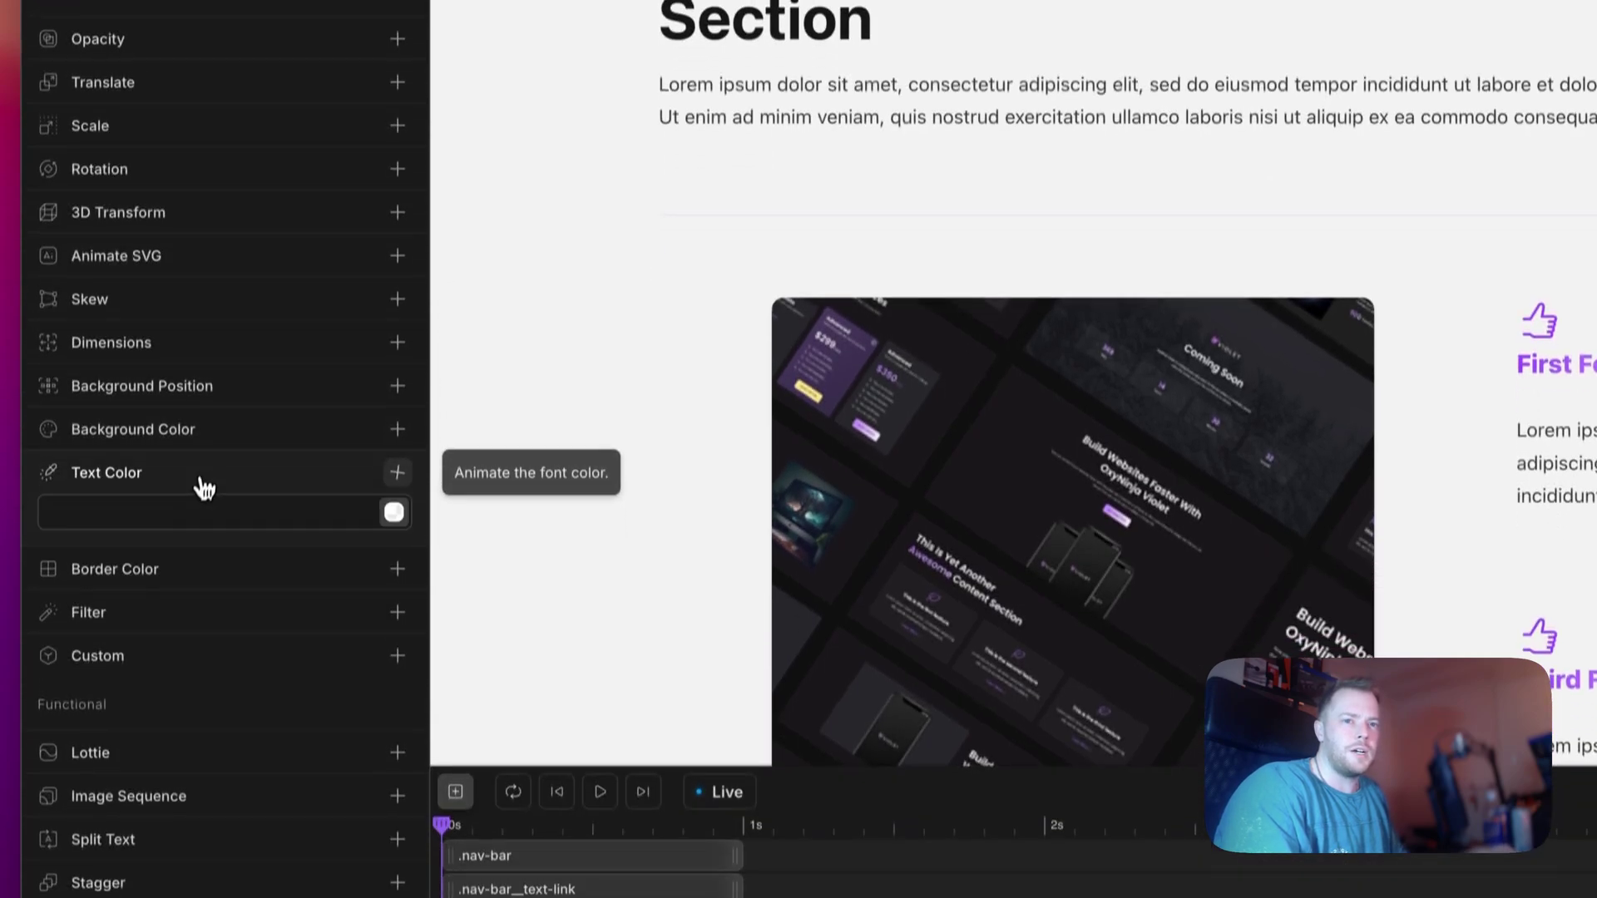
left_click(183, 482)
type("v")
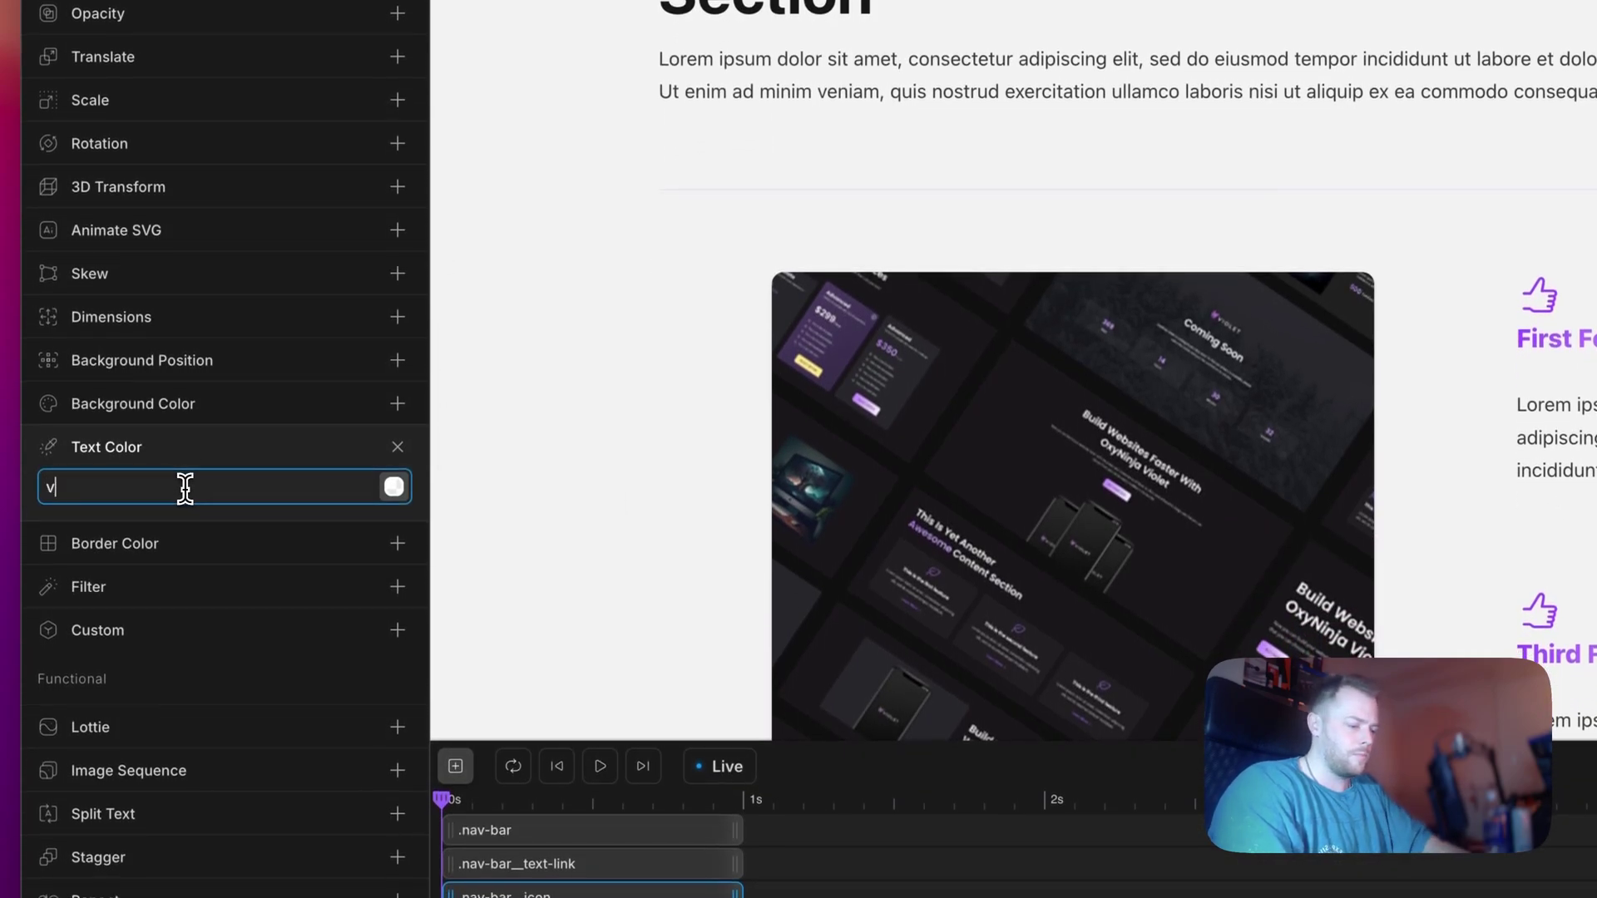
type("ar(--light")
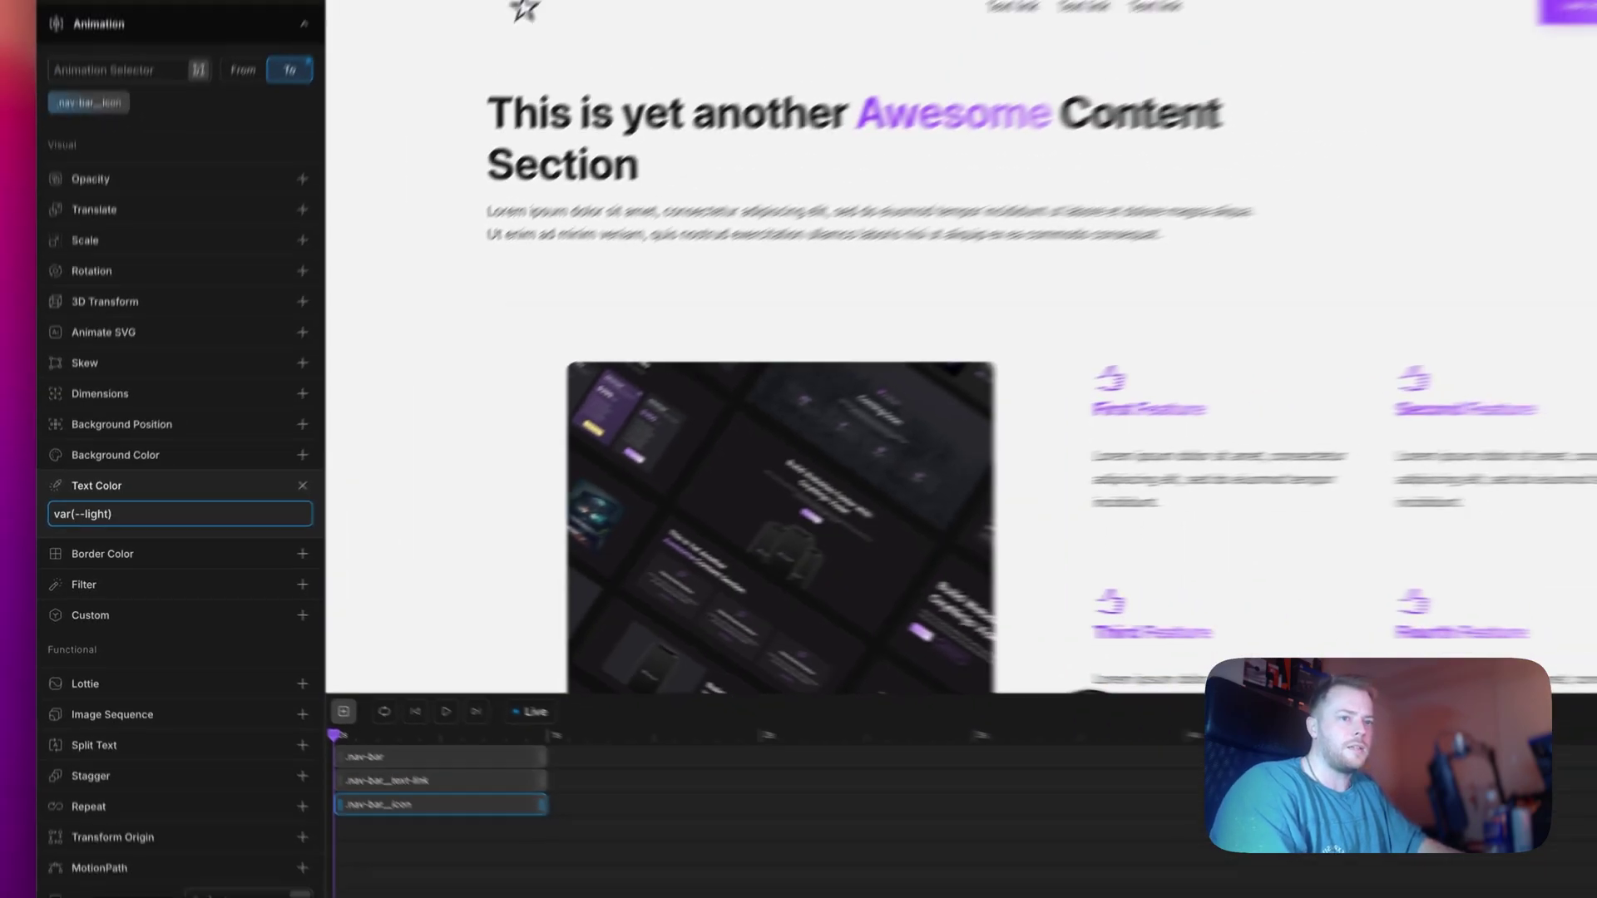
Save the nav bar timeline and exit to the WordPress admin.
scroll(1054, 591, "down", 3)
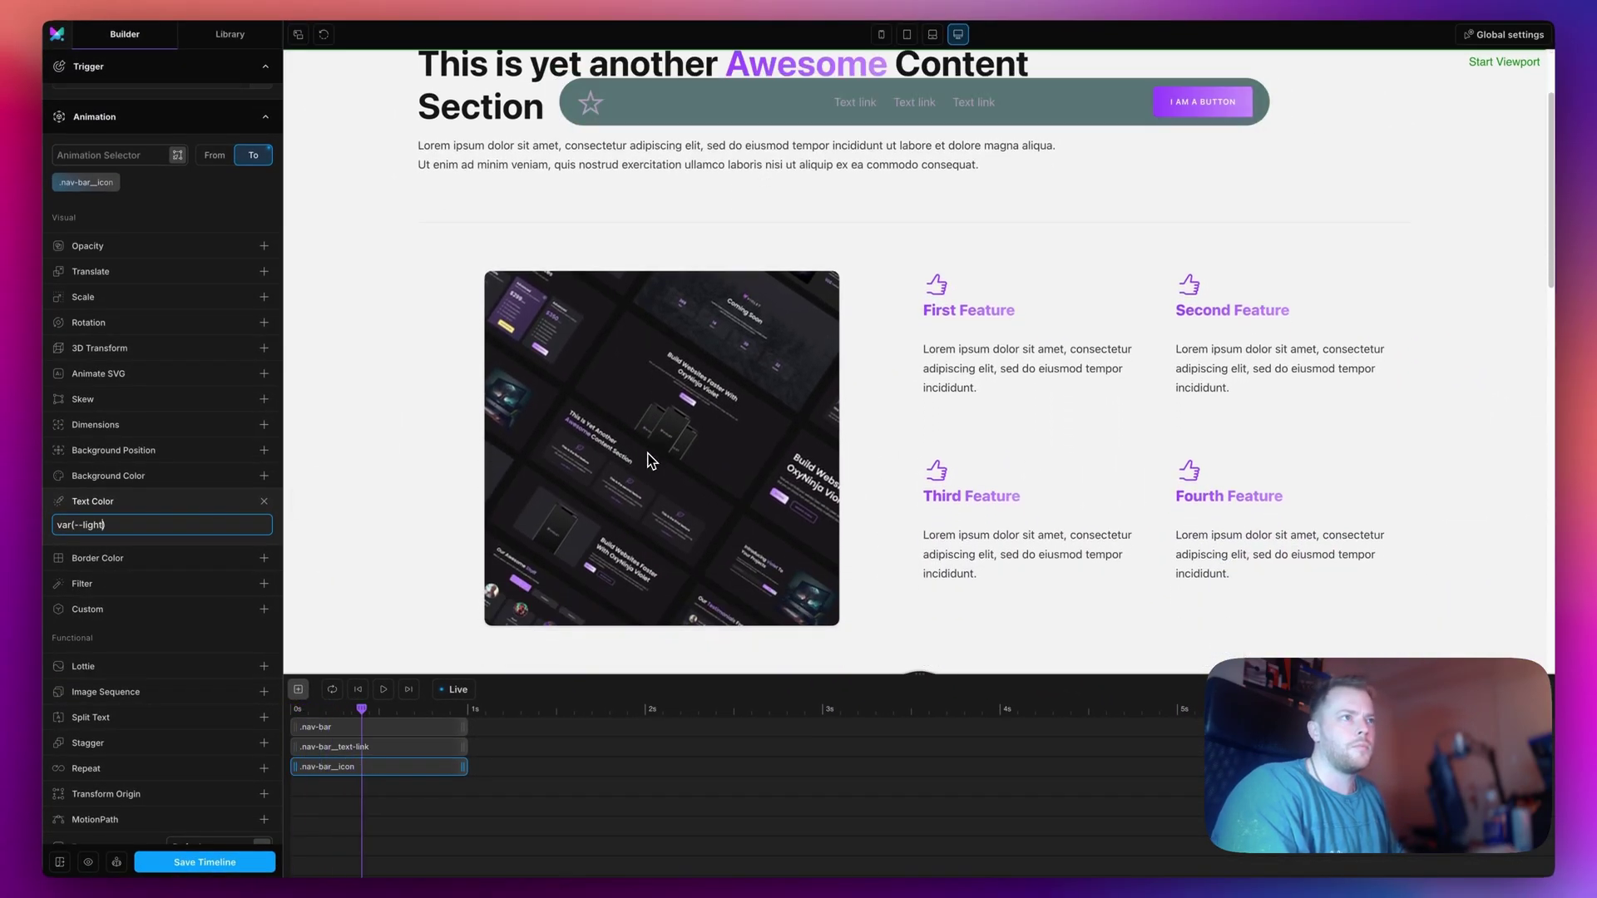
scroll(651, 460, "down", 6)
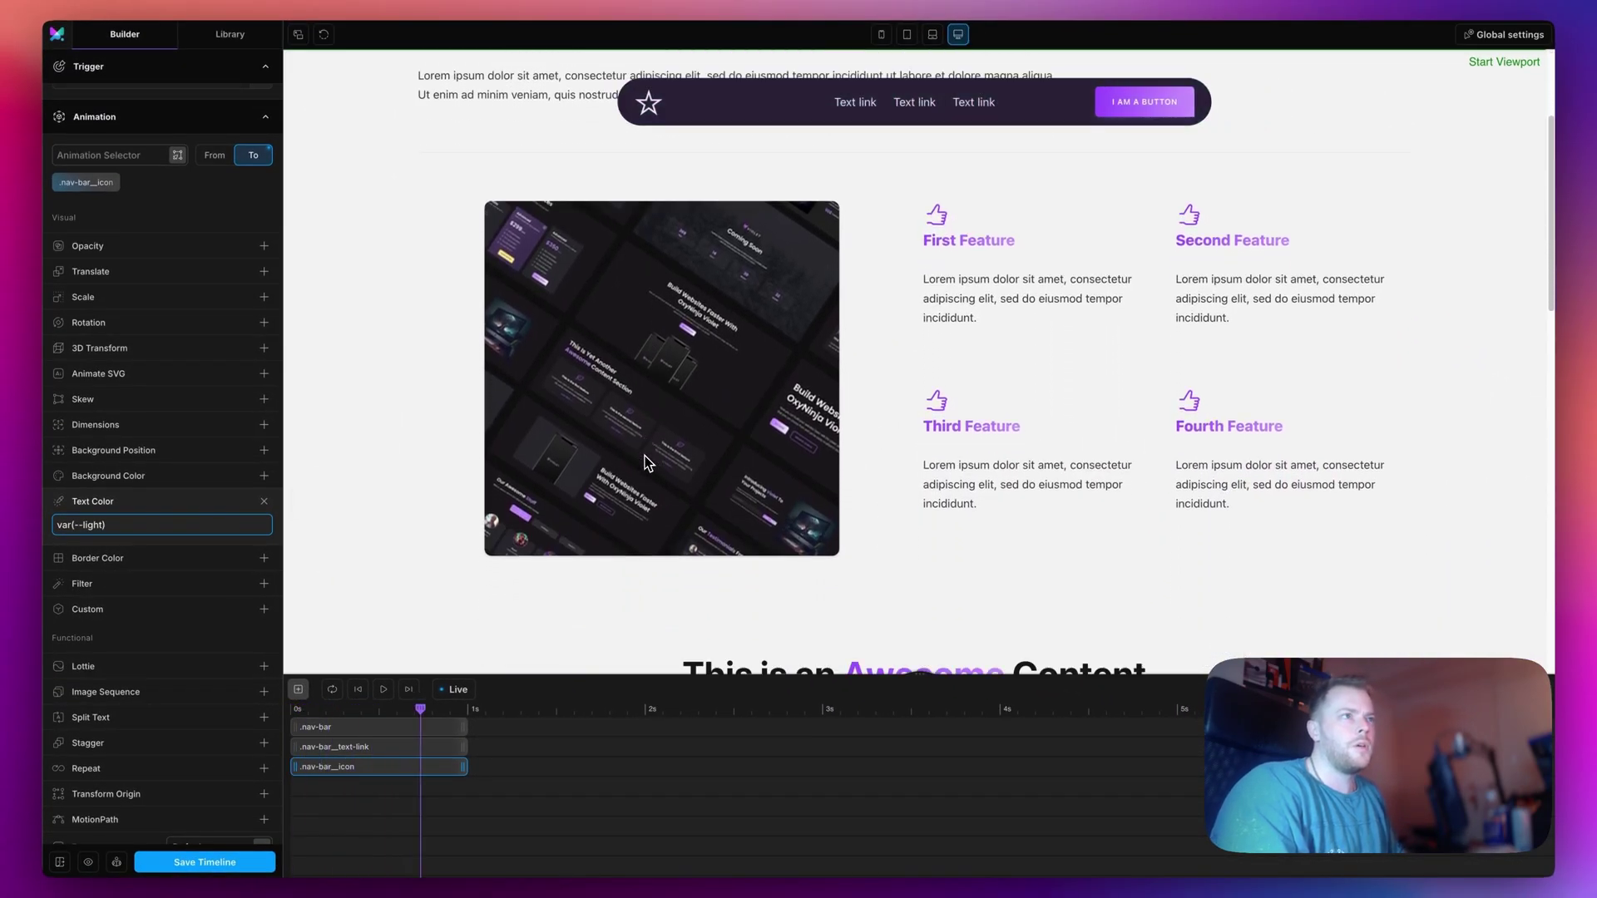
scroll(697, 479, "up", 6)
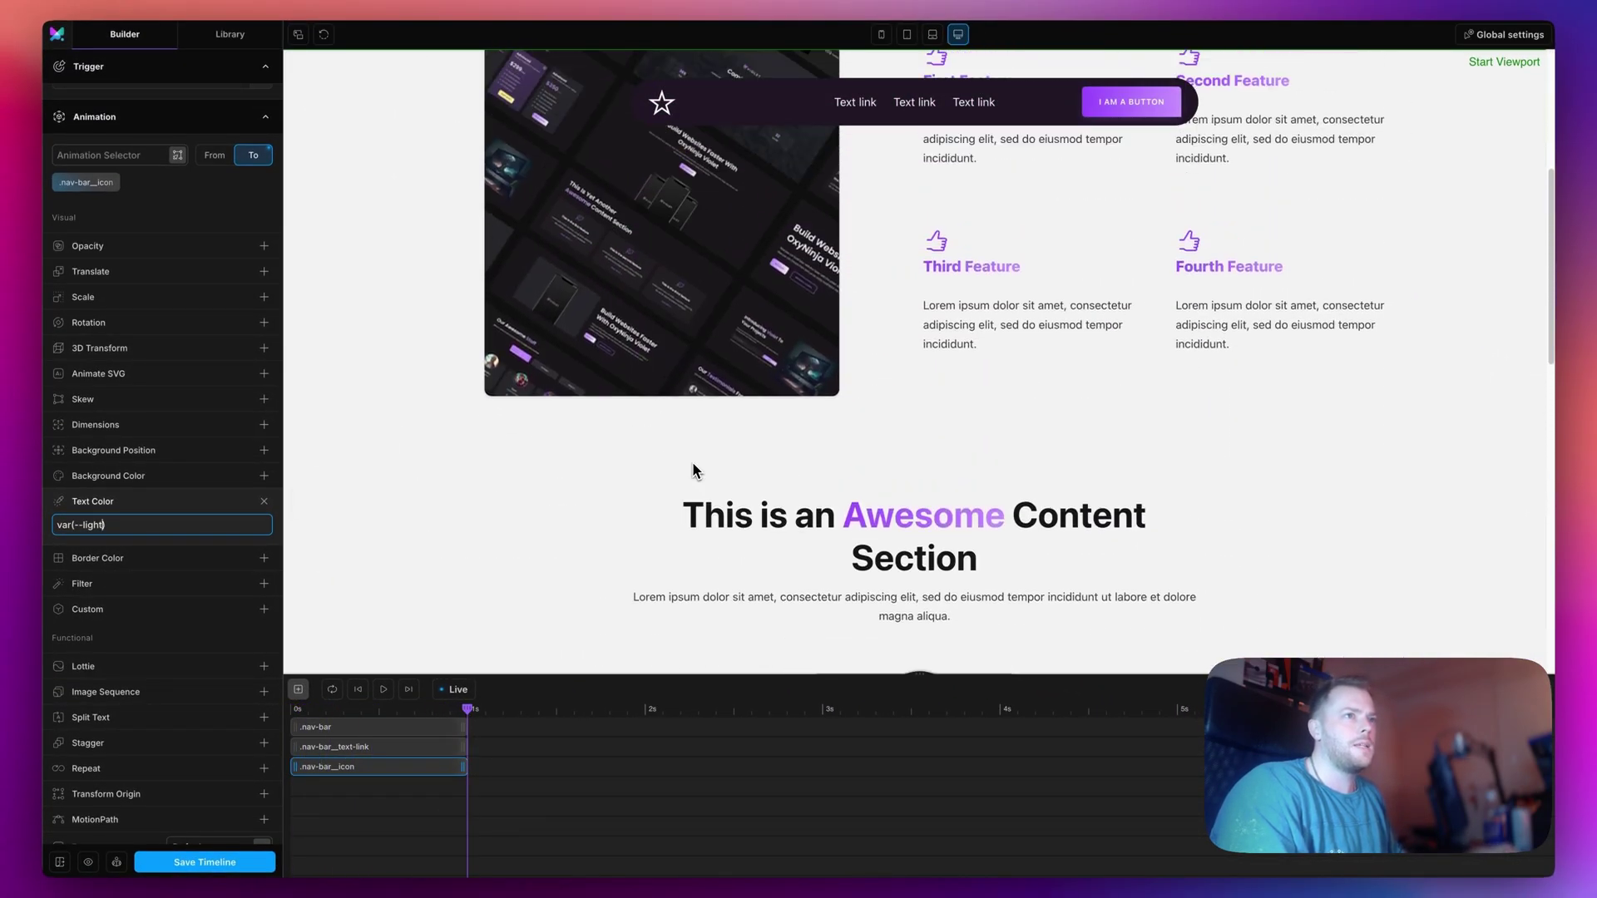
scroll(697, 479, "down", 1)
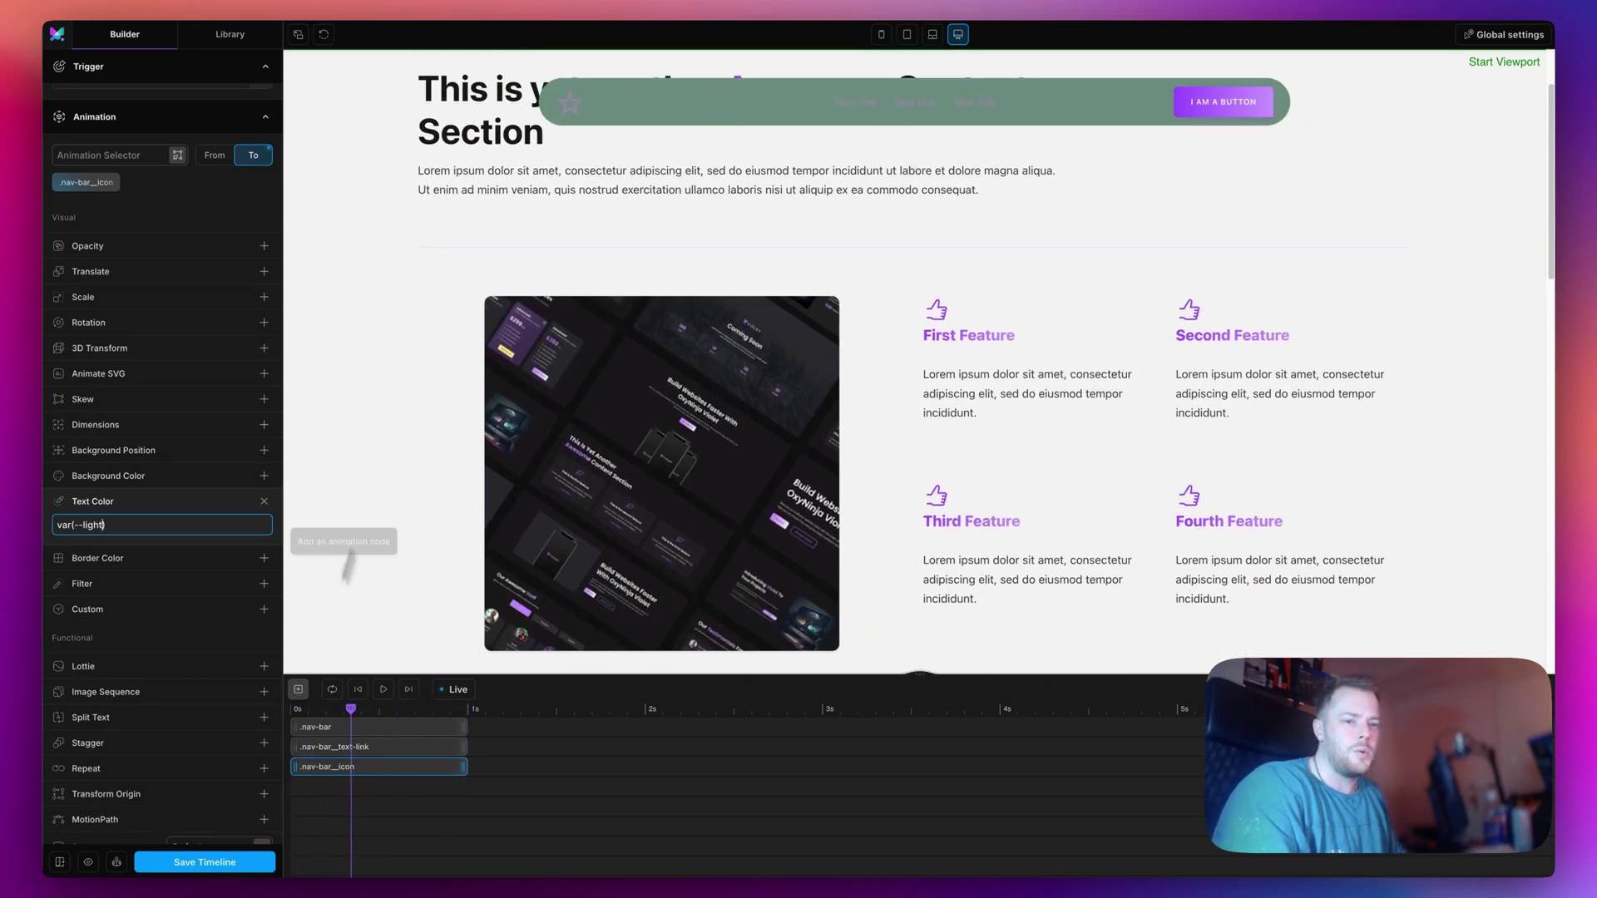
left_click(208, 862)
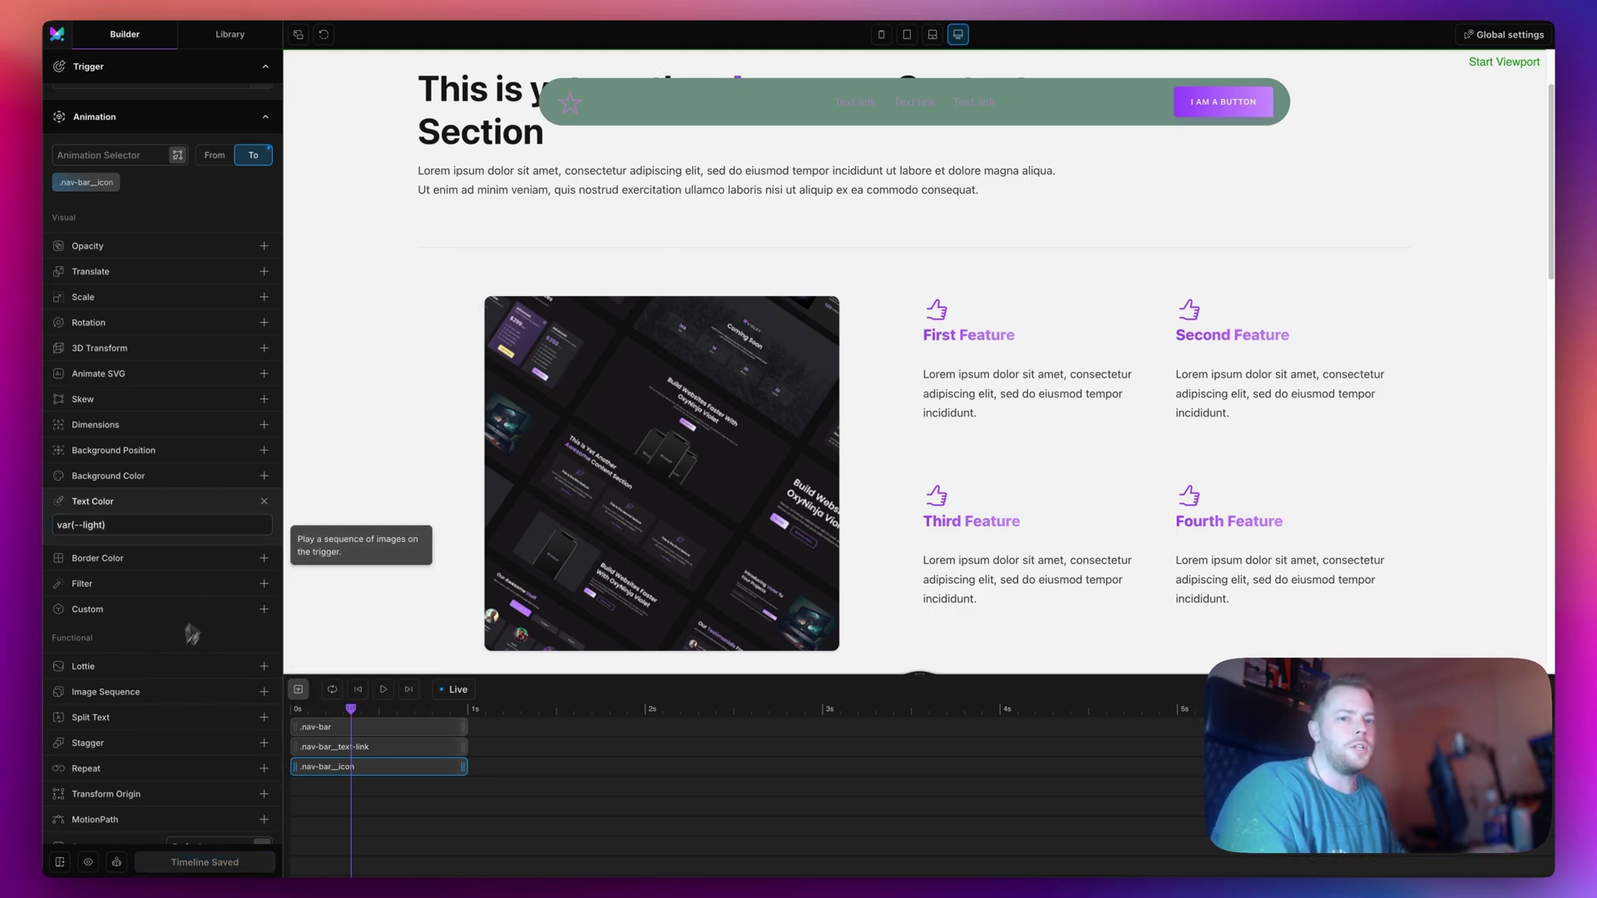
left_click(60, 862)
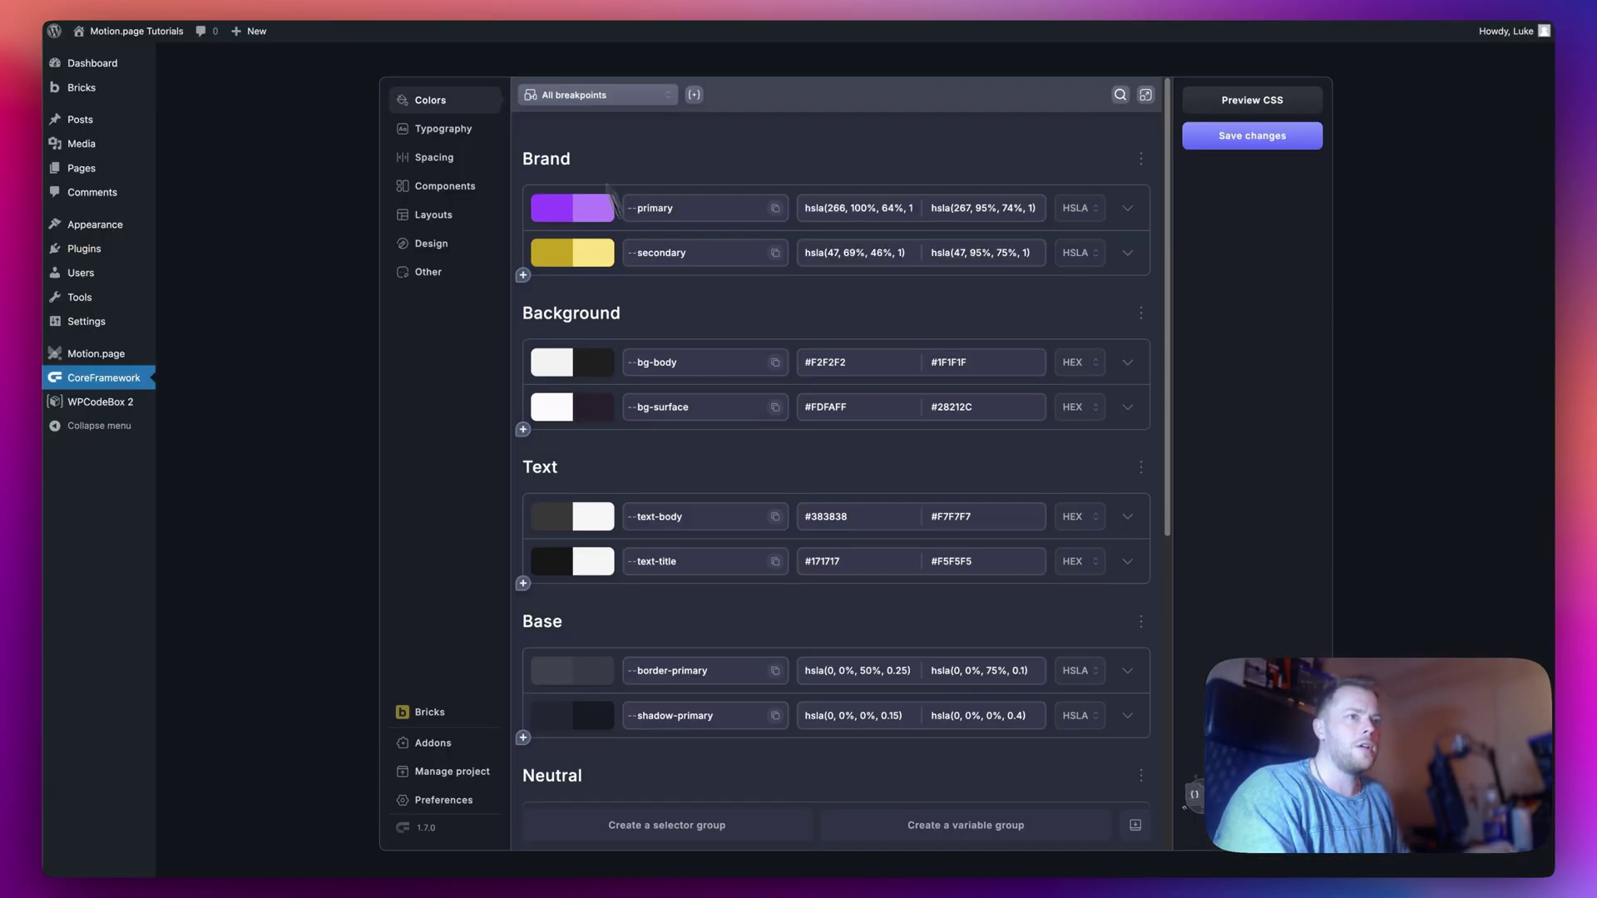
Inspect bg-body's light colour and switch its value format to HSLA.
left_click(554, 363)
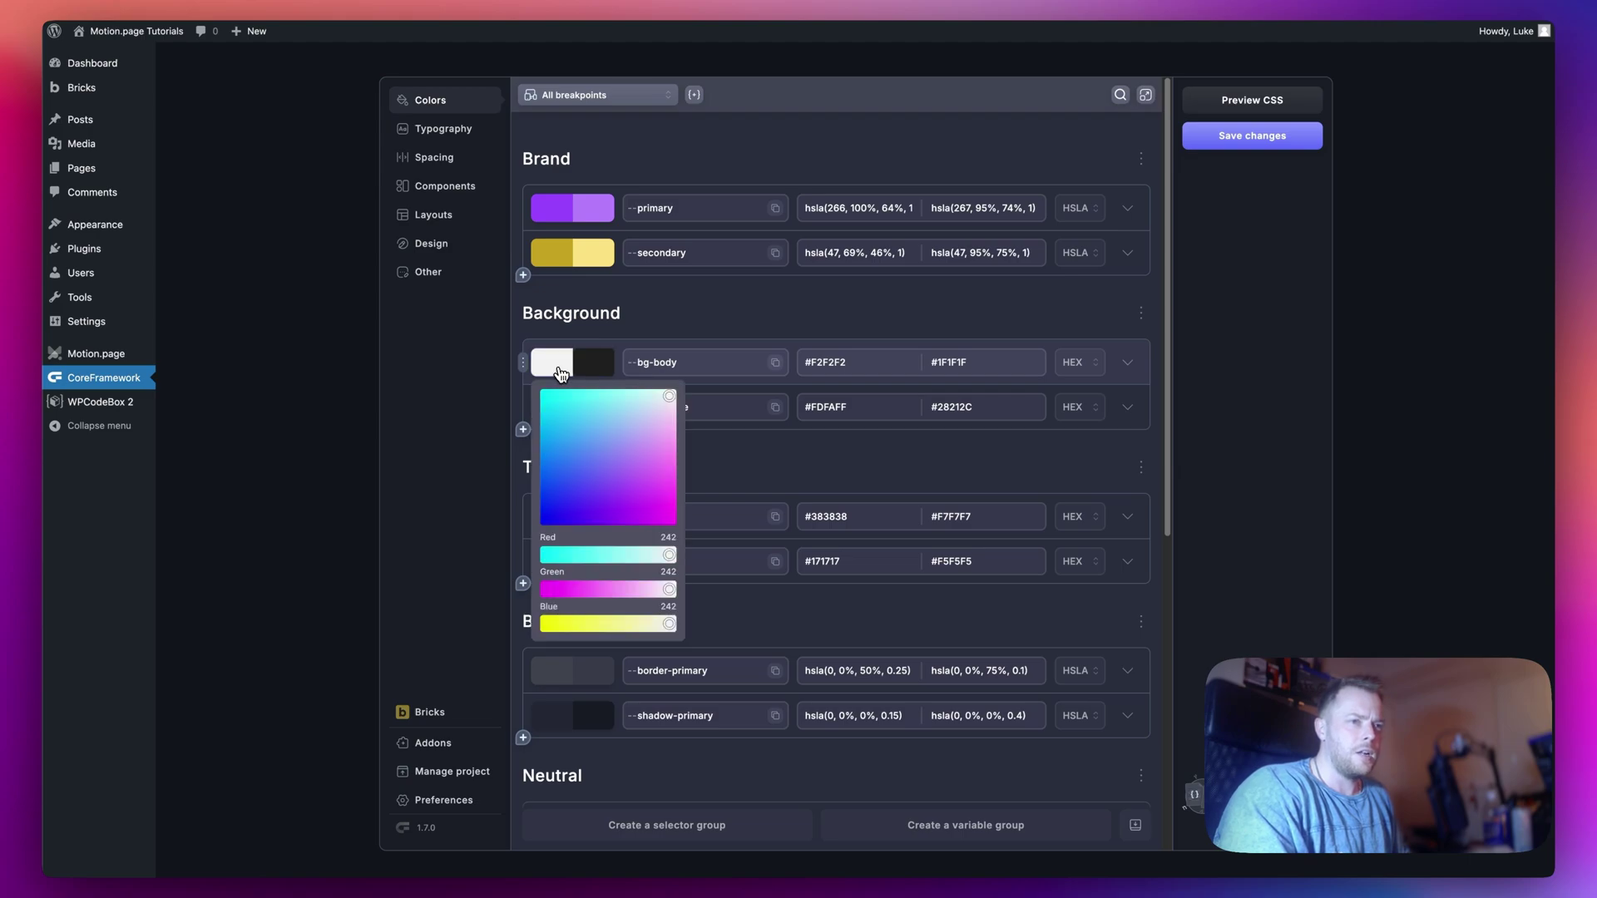
left_click(827, 346)
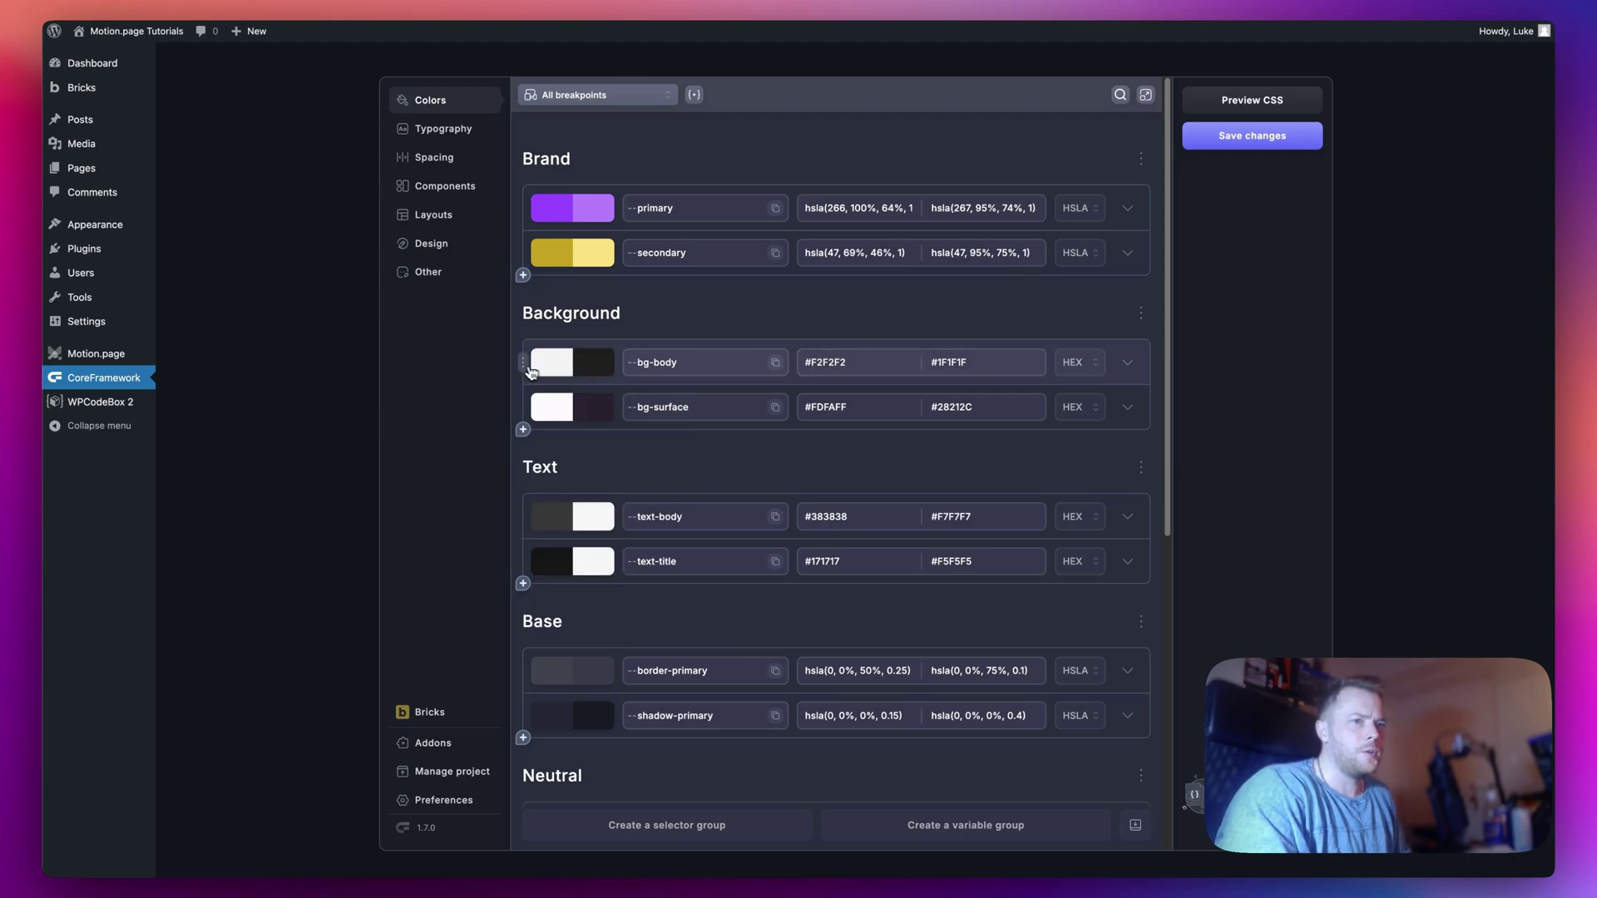
left_click(532, 369)
left_click(730, 314)
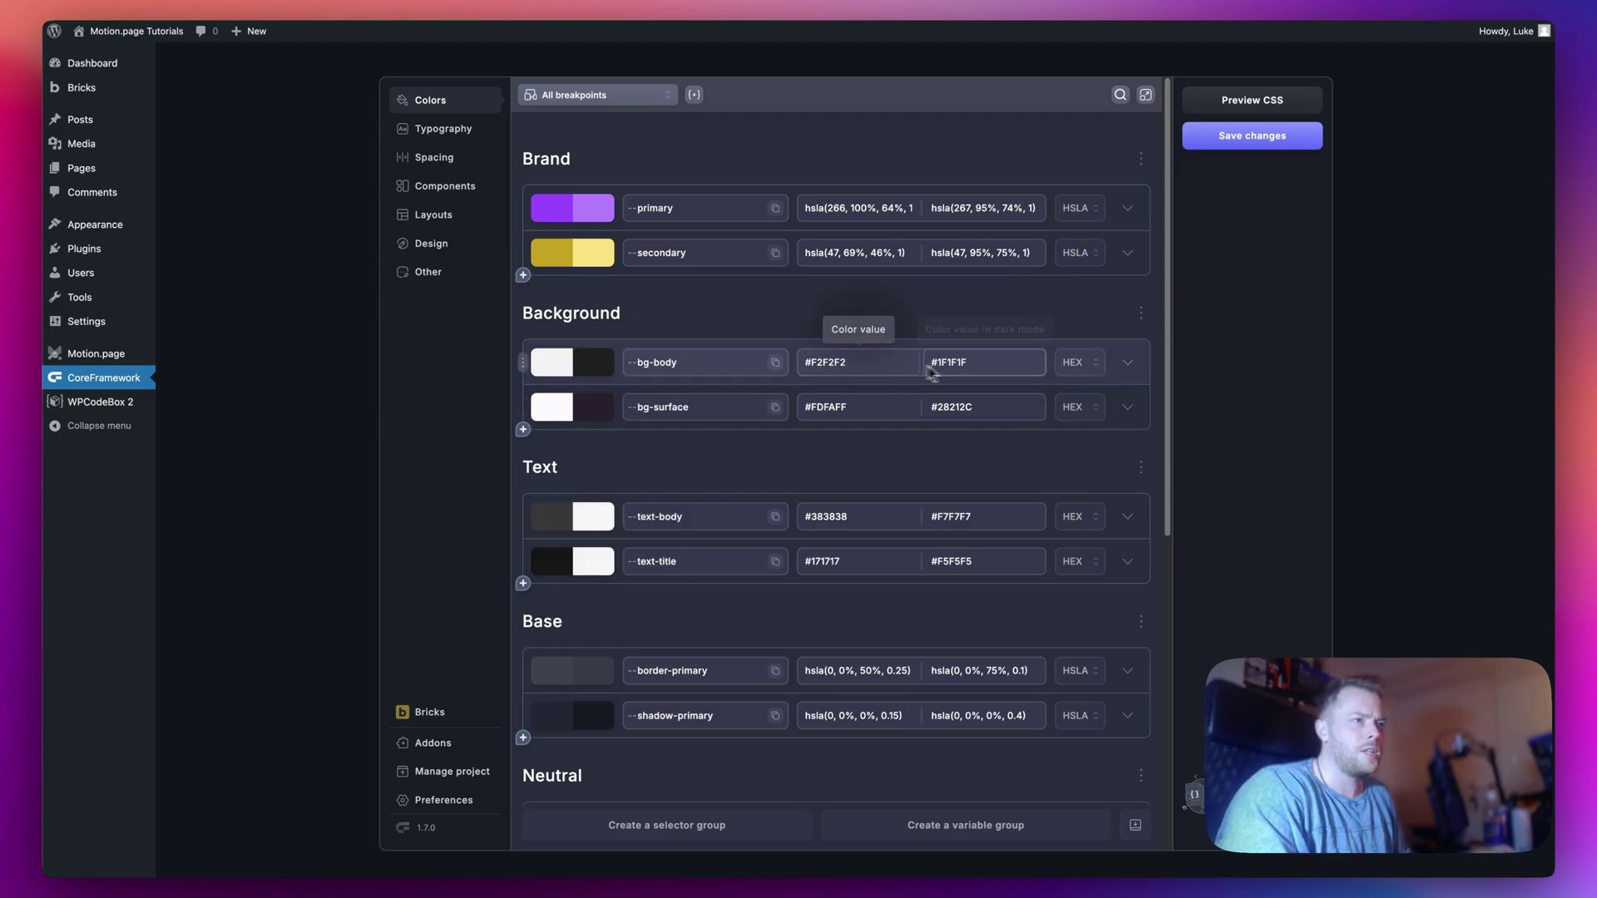
left_click(1076, 362)
left_click(1073, 511)
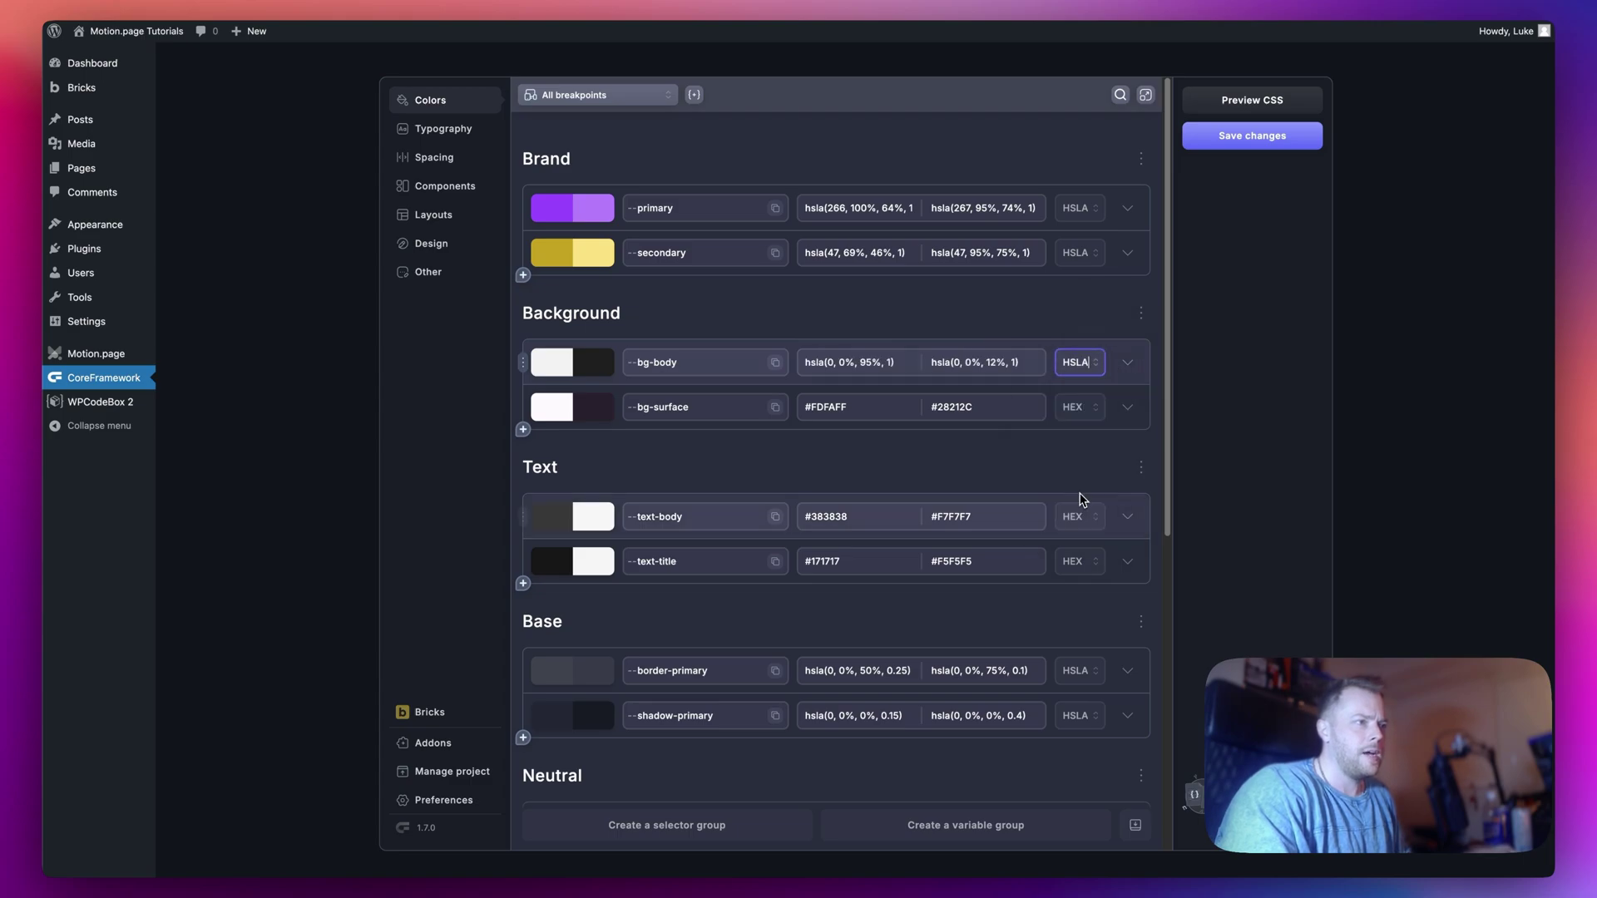
Switch bg-surface, text-body and text-title to HSLA, then open bg-body's light swatch.
left_click(1081, 409)
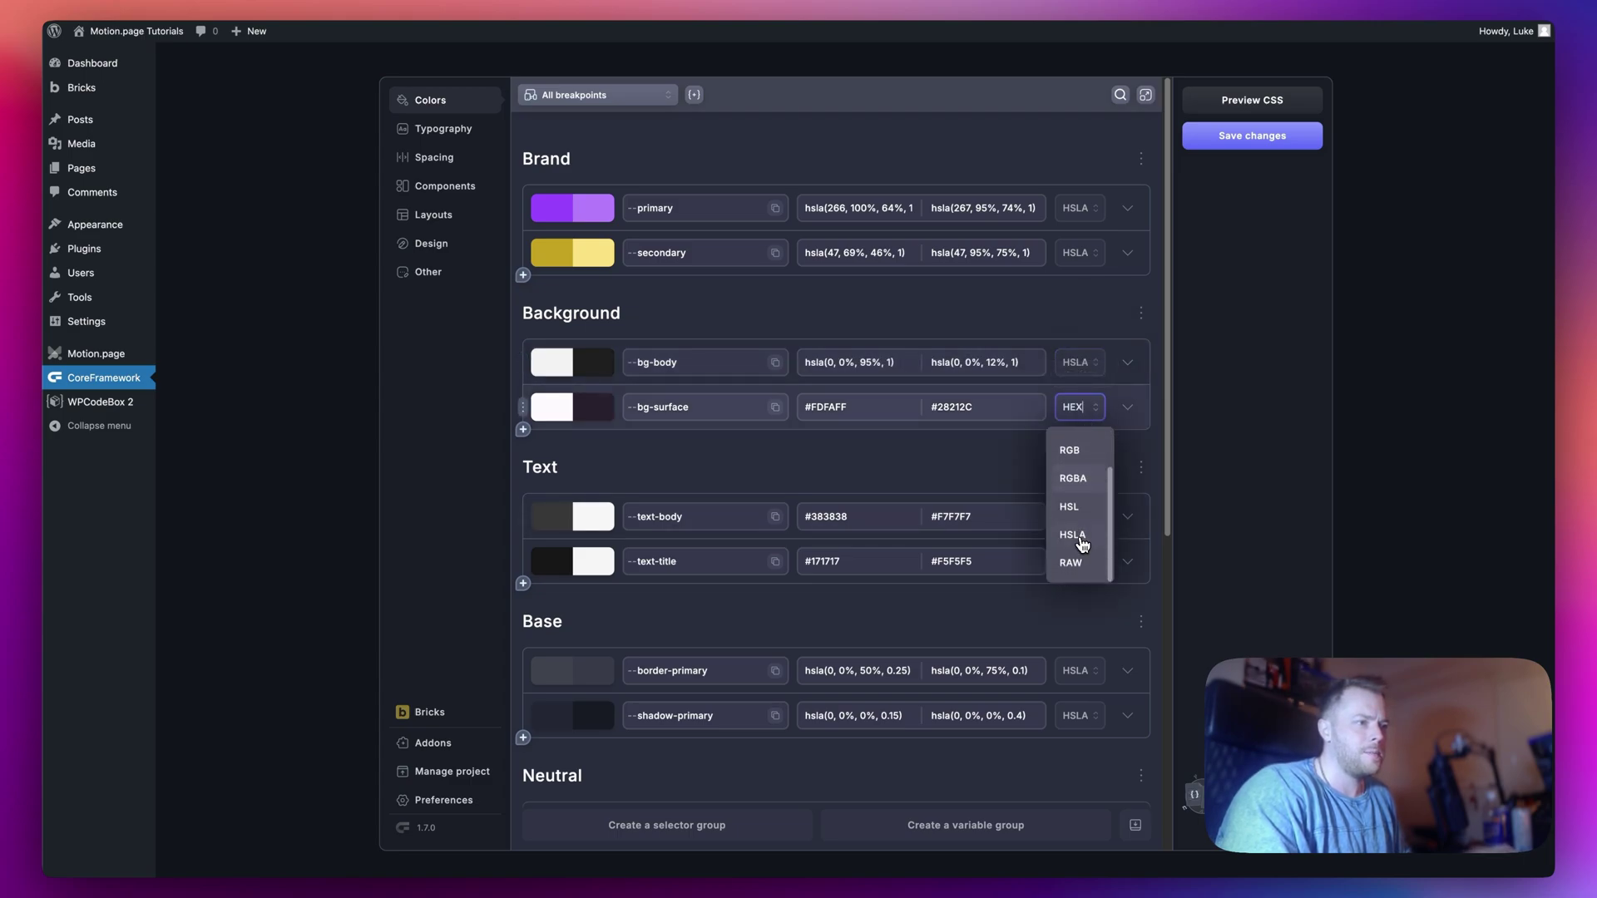
left_click(1081, 544)
left_click(1078, 517)
left_click(1073, 644)
left_click(1078, 561)
left_click(1073, 690)
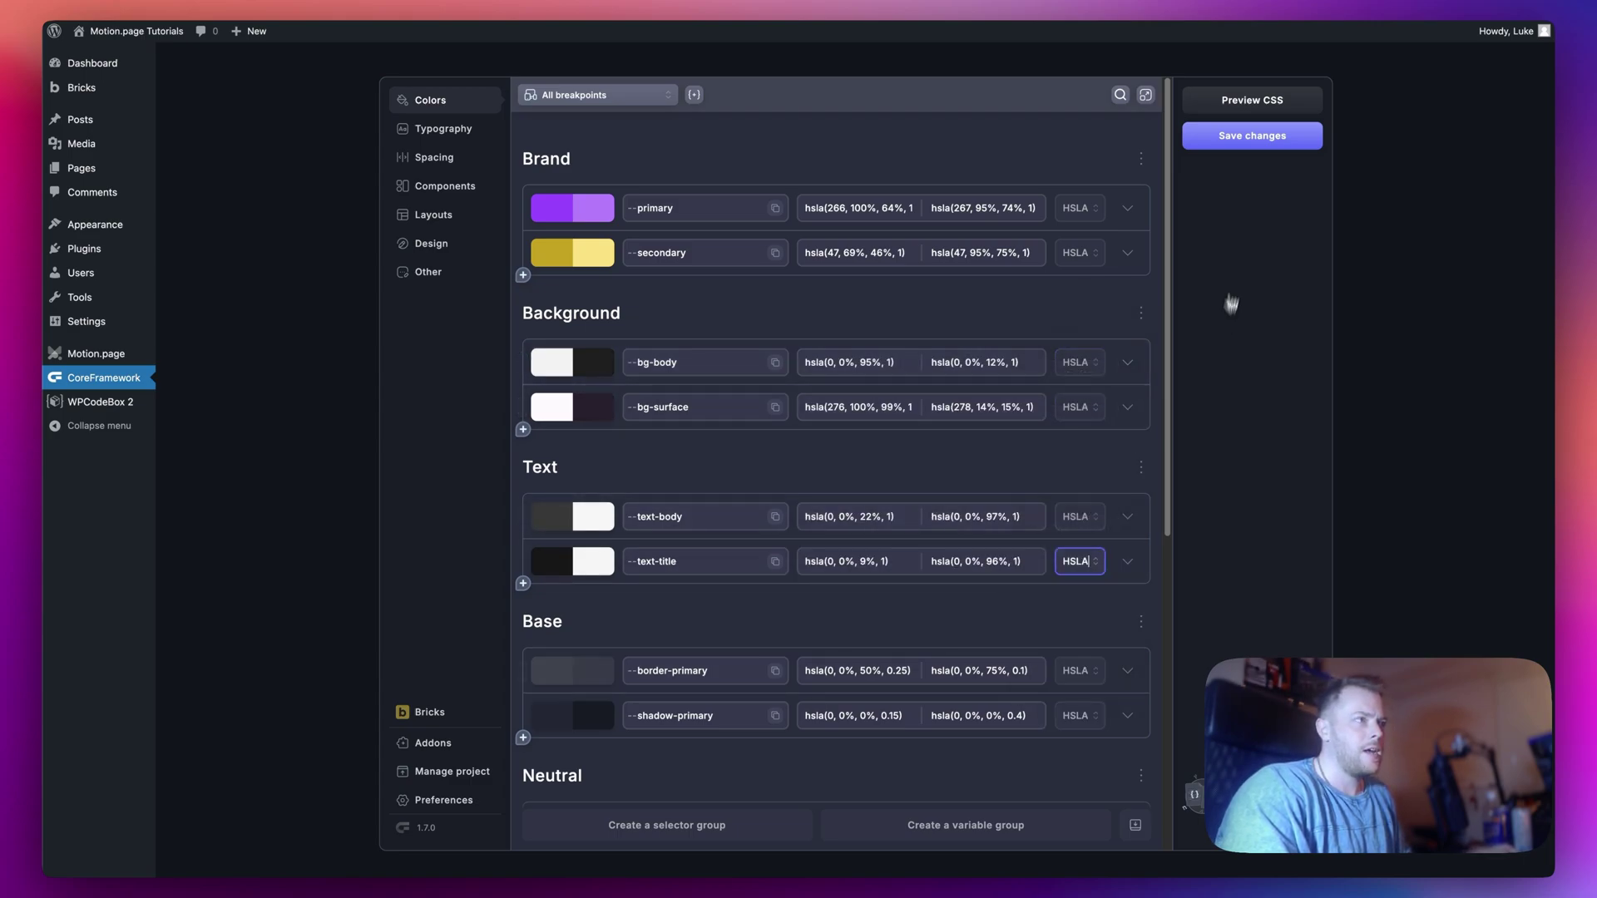
left_click(551, 364)
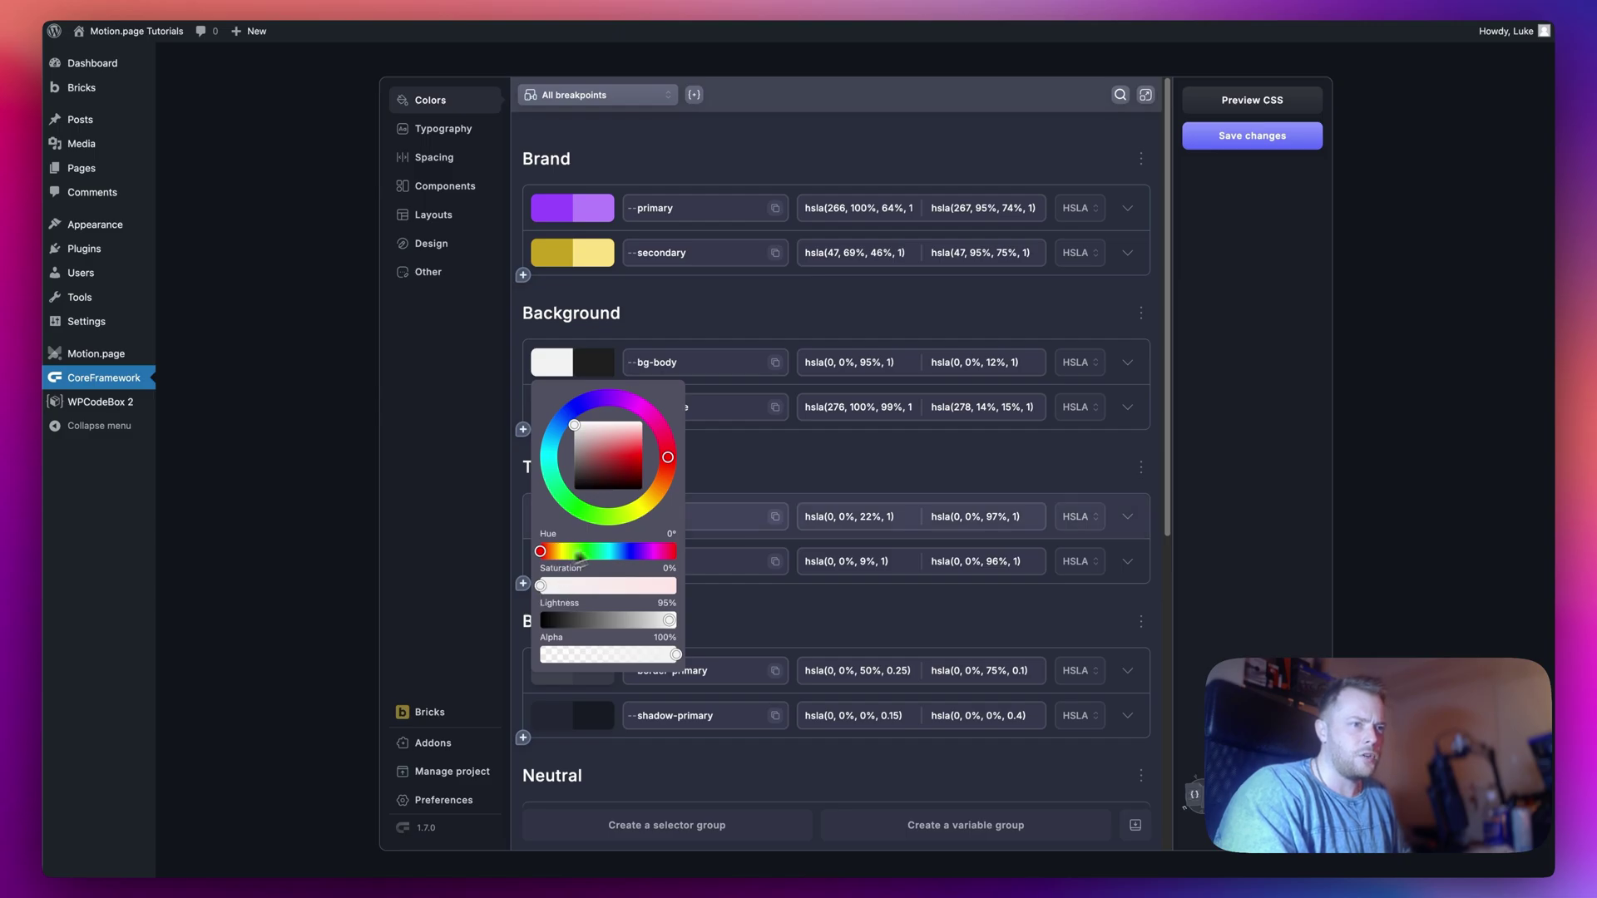
Set the --dark colour's light-theme saturation to 0%.
left_click(581, 374)
scroll(582, 376, "down", 5)
scroll(582, 380, "down", 2)
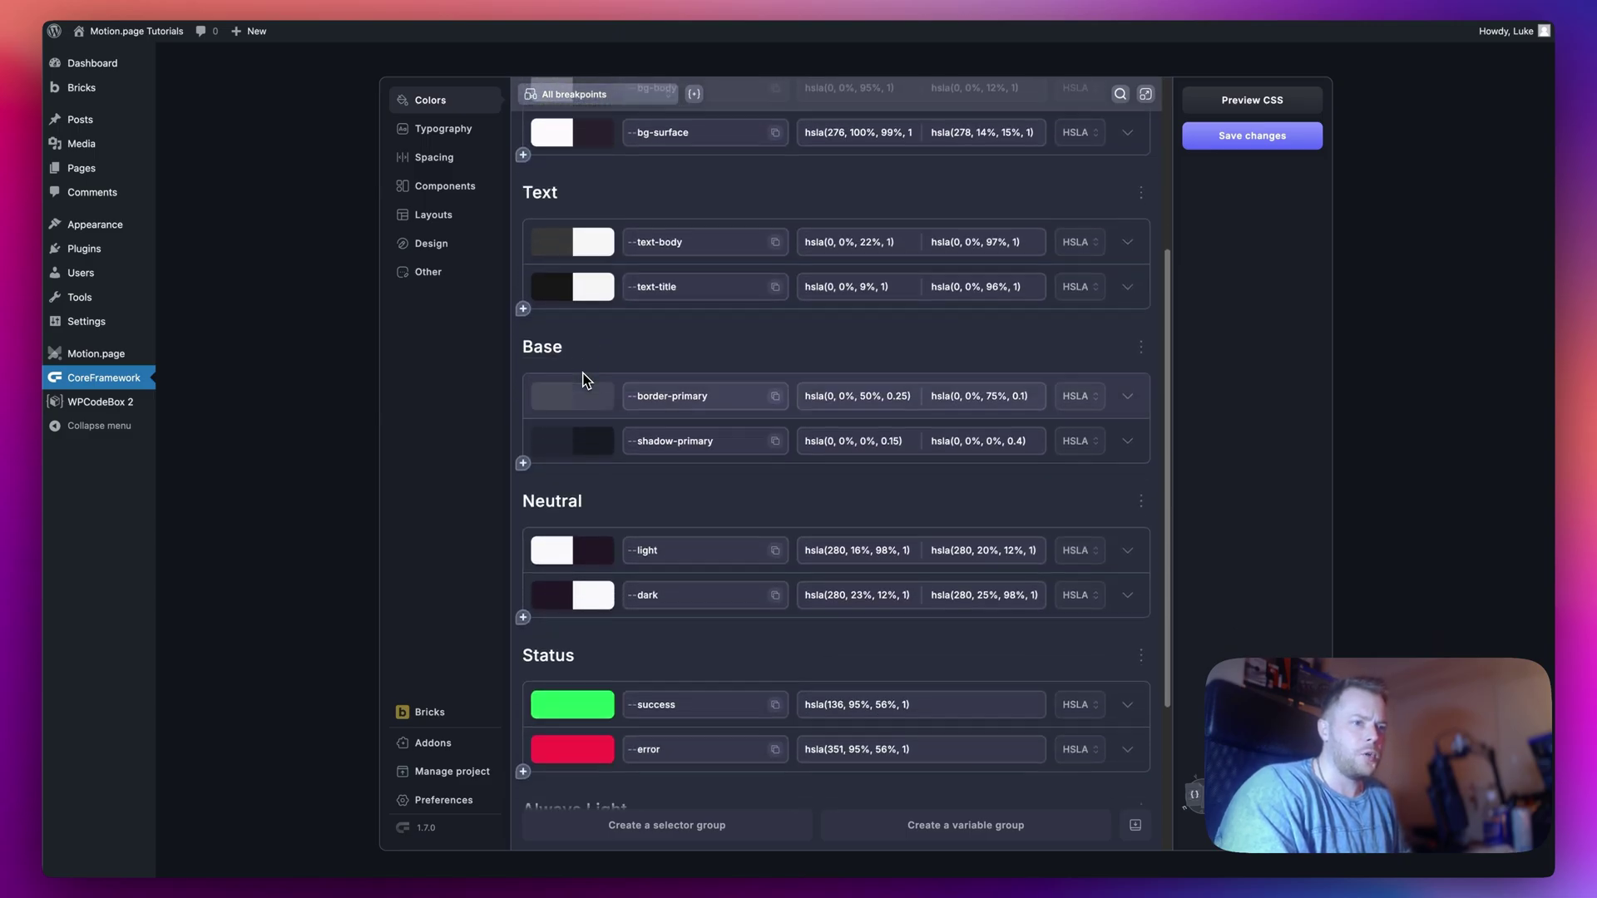
left_click(549, 572)
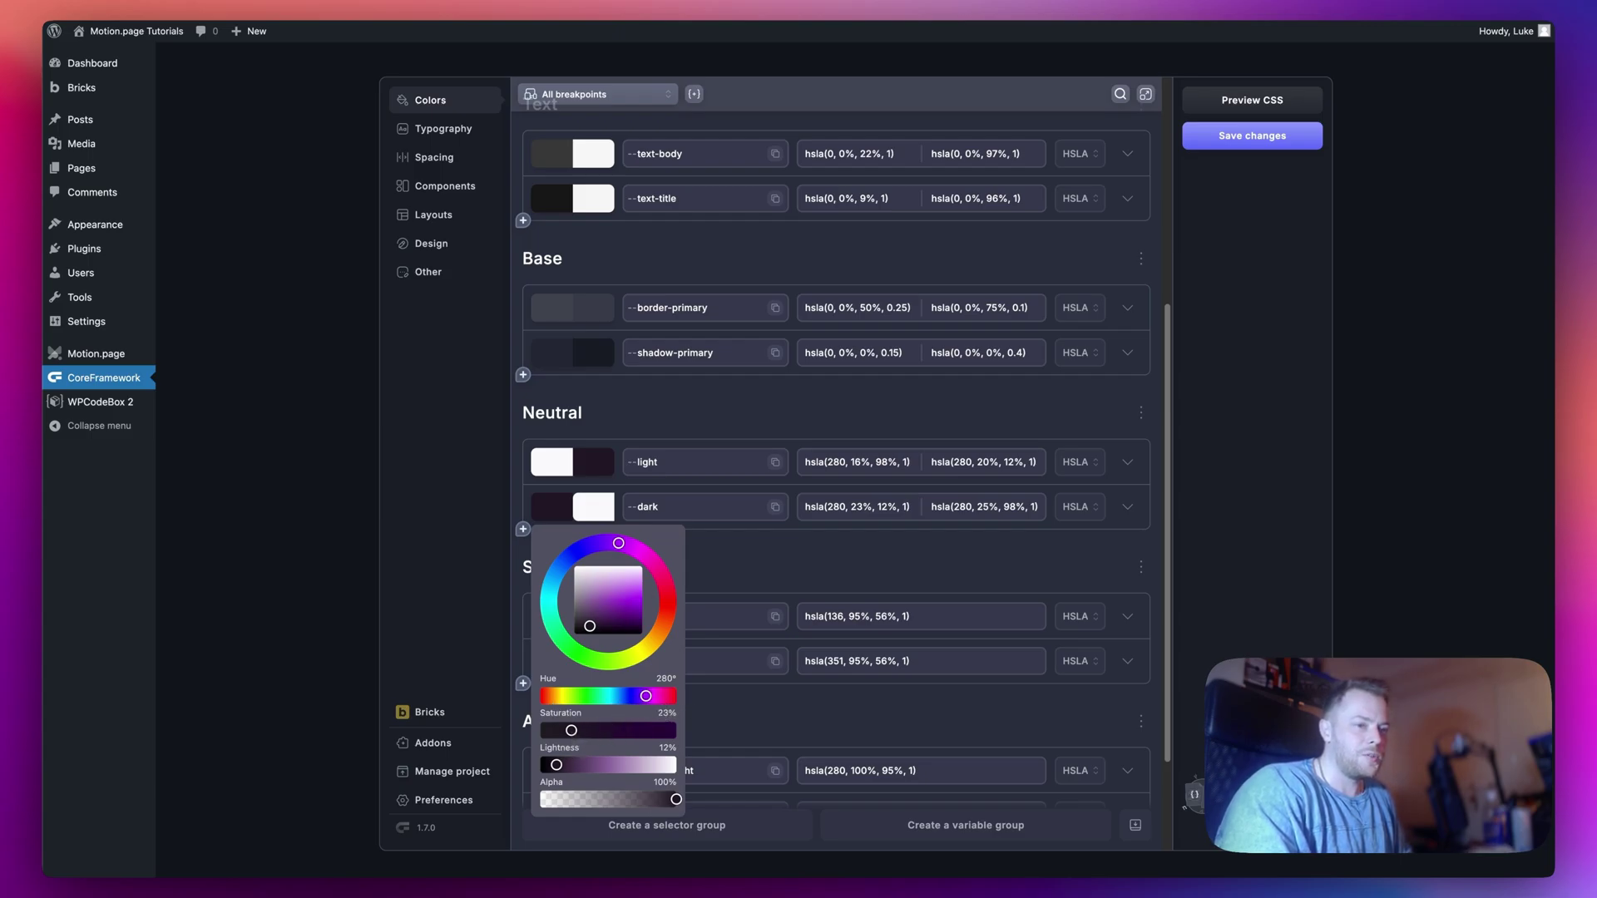
left_click_drag(571, 730, 538, 730)
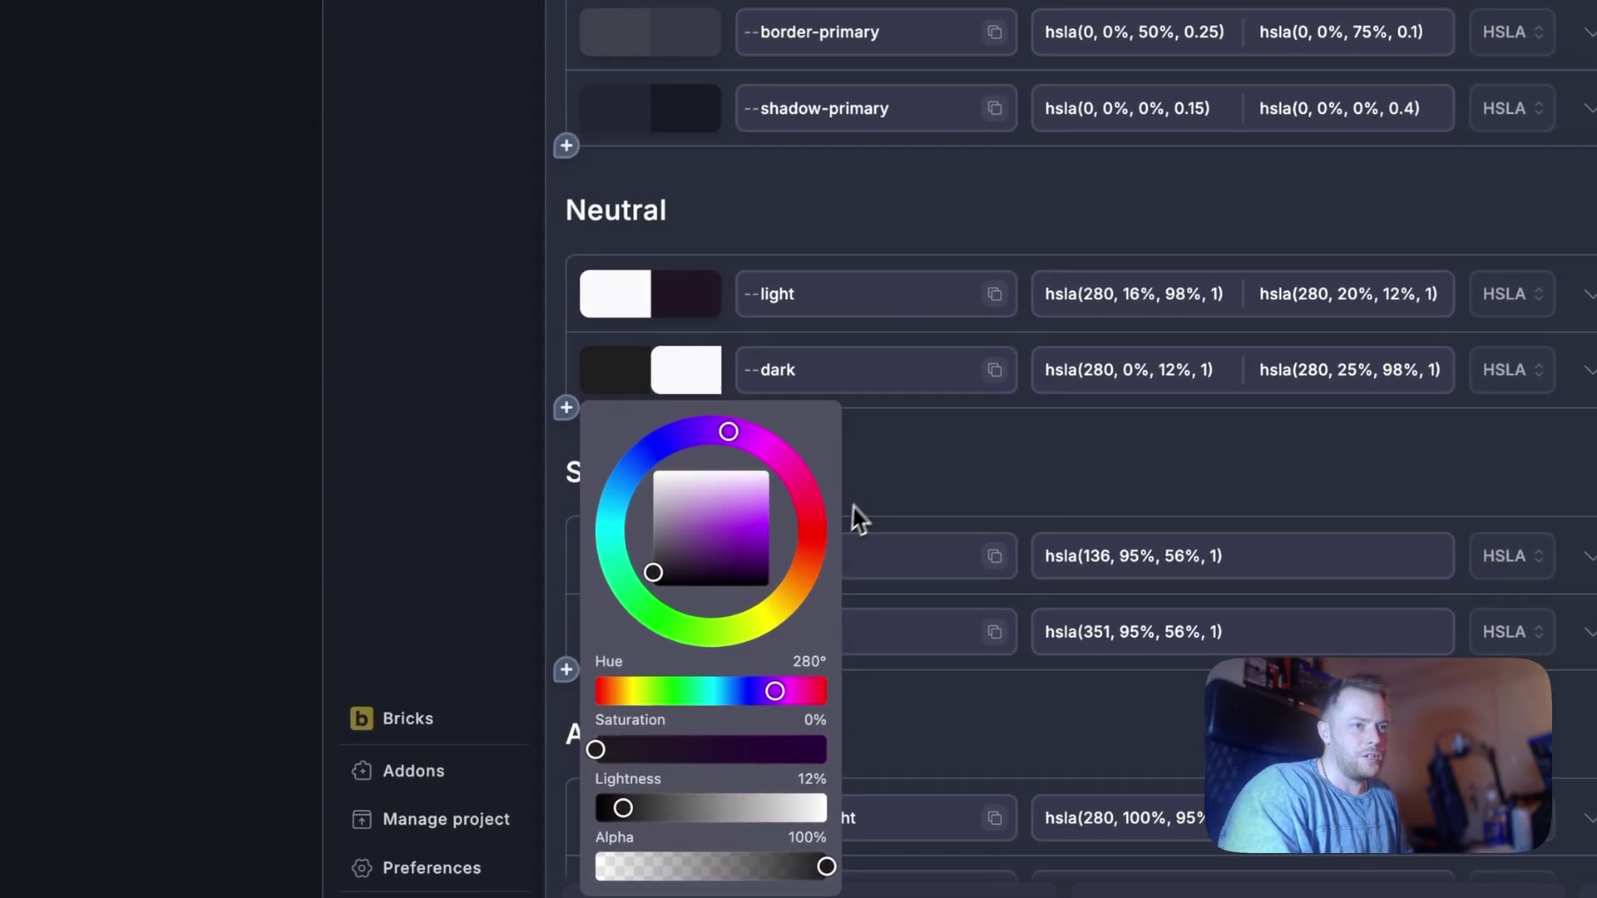
left_click(896, 472)
Set the --light colour's saturation to 0% in both dark and light themes.
left_click(680, 293)
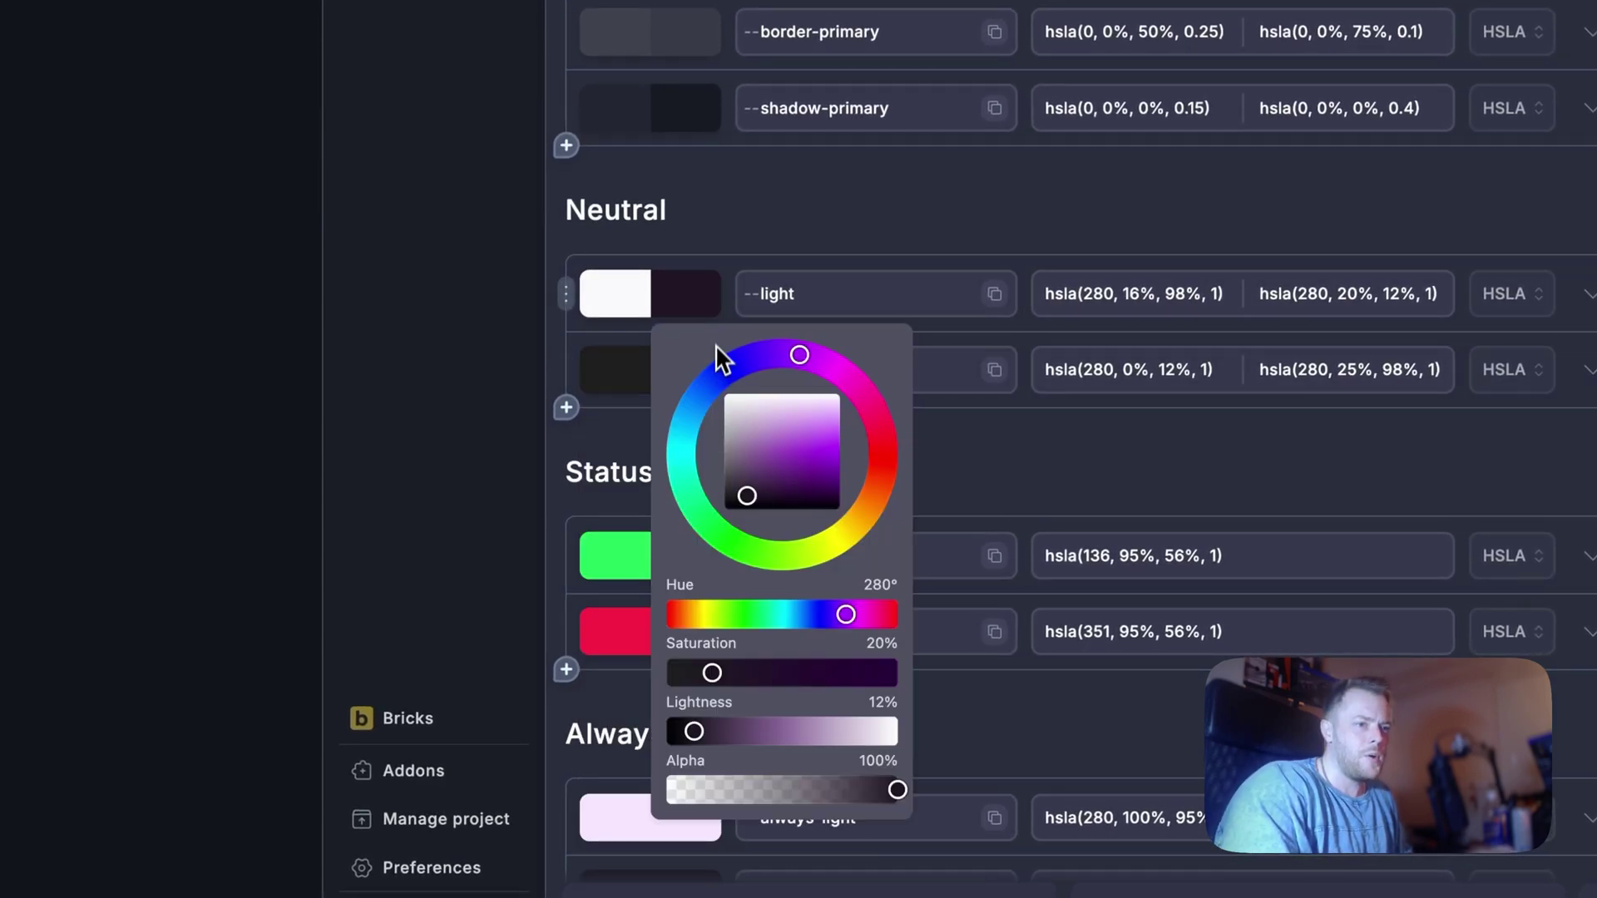
left_click_drag(712, 672, 635, 671)
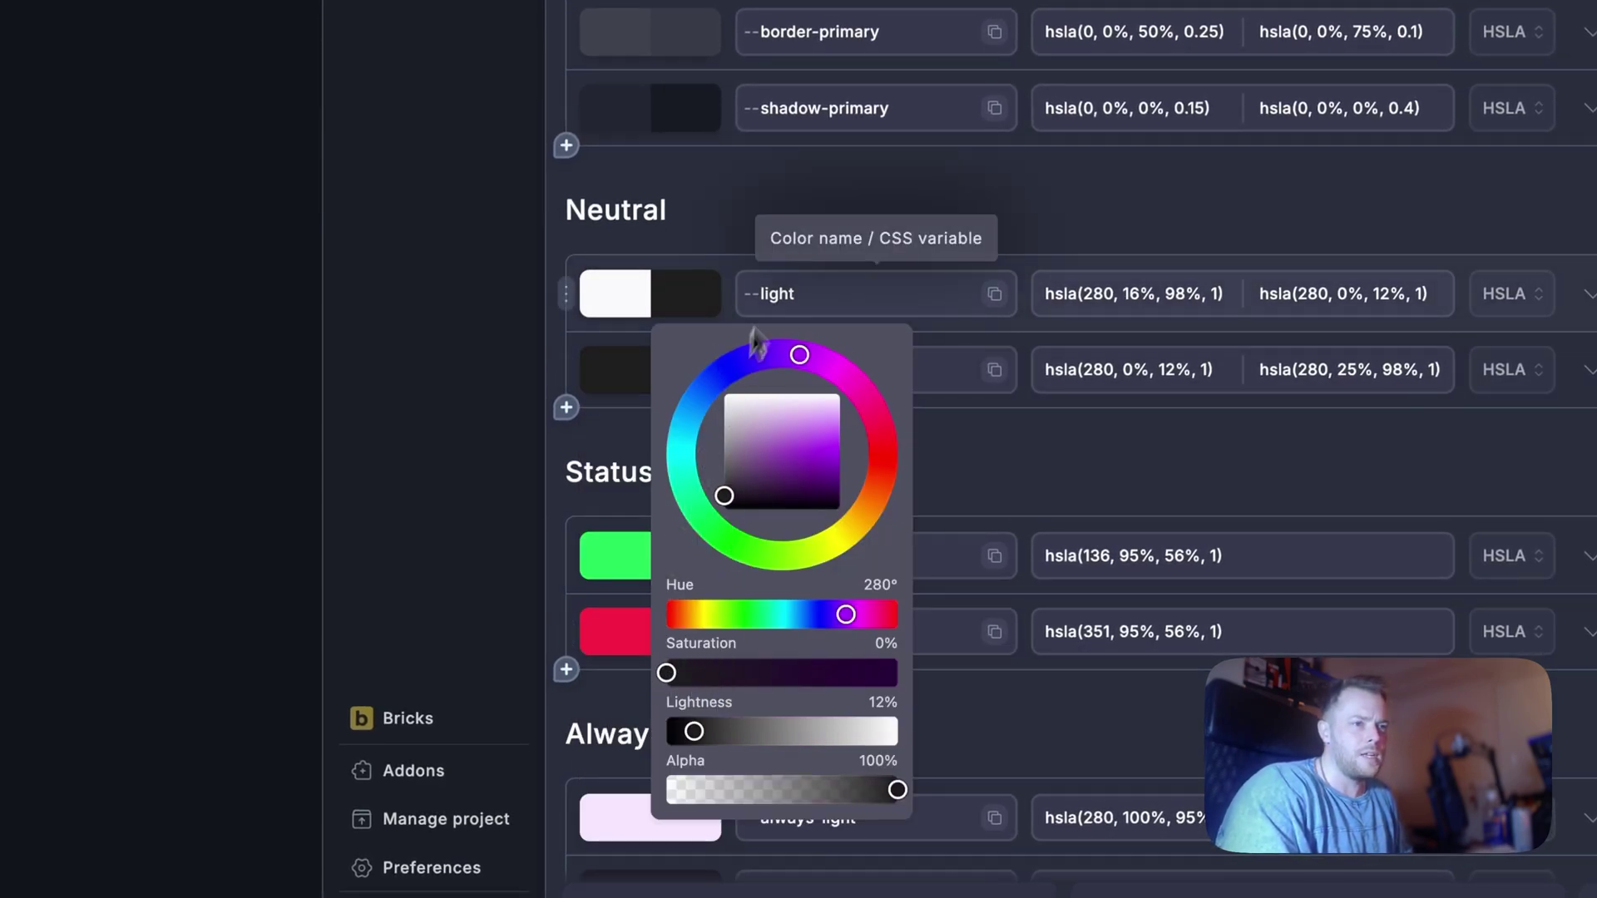
left_click(717, 281)
left_click(619, 298)
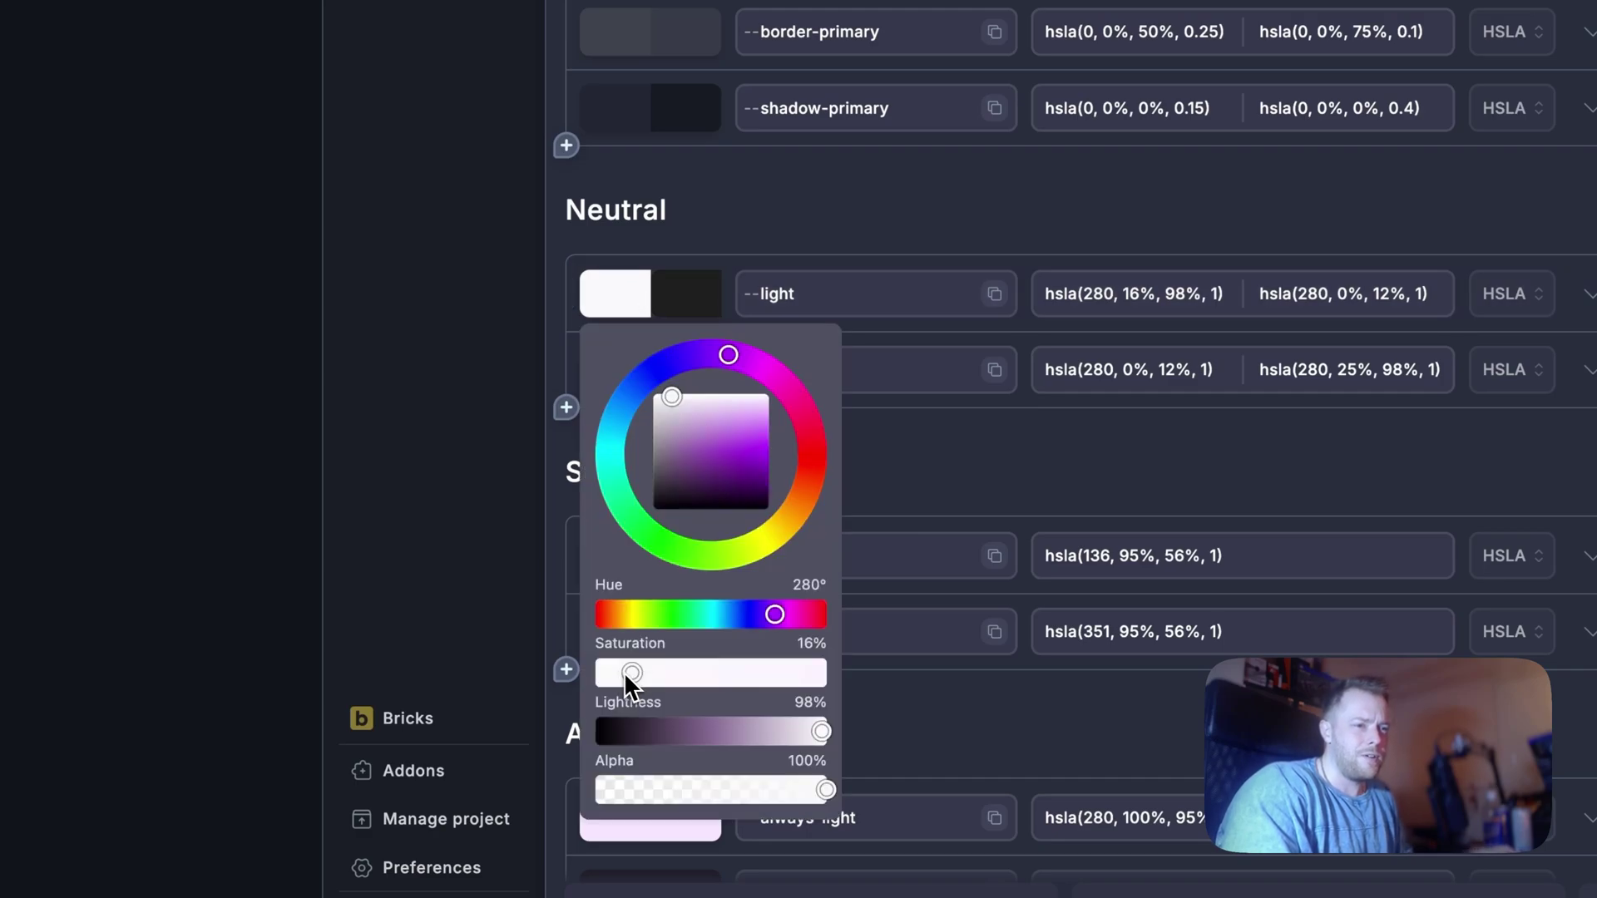
left_click_drag(632, 675, 539, 670)
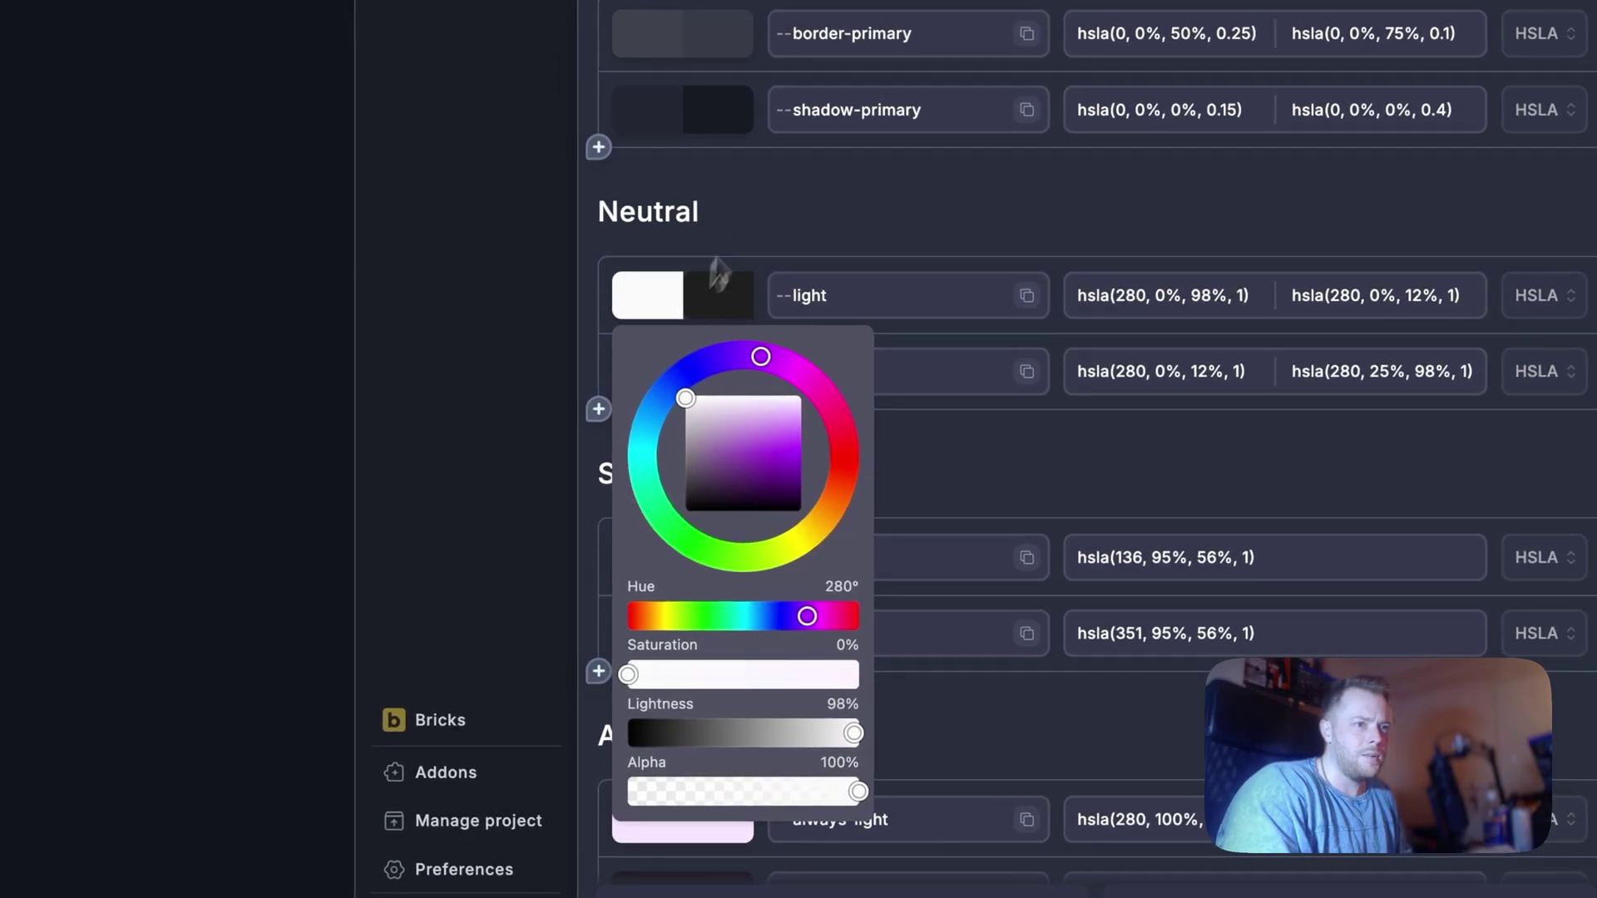
left_click(714, 276)
Set the --dark colour's dark-theme saturation to 0%.
left_click(719, 371)
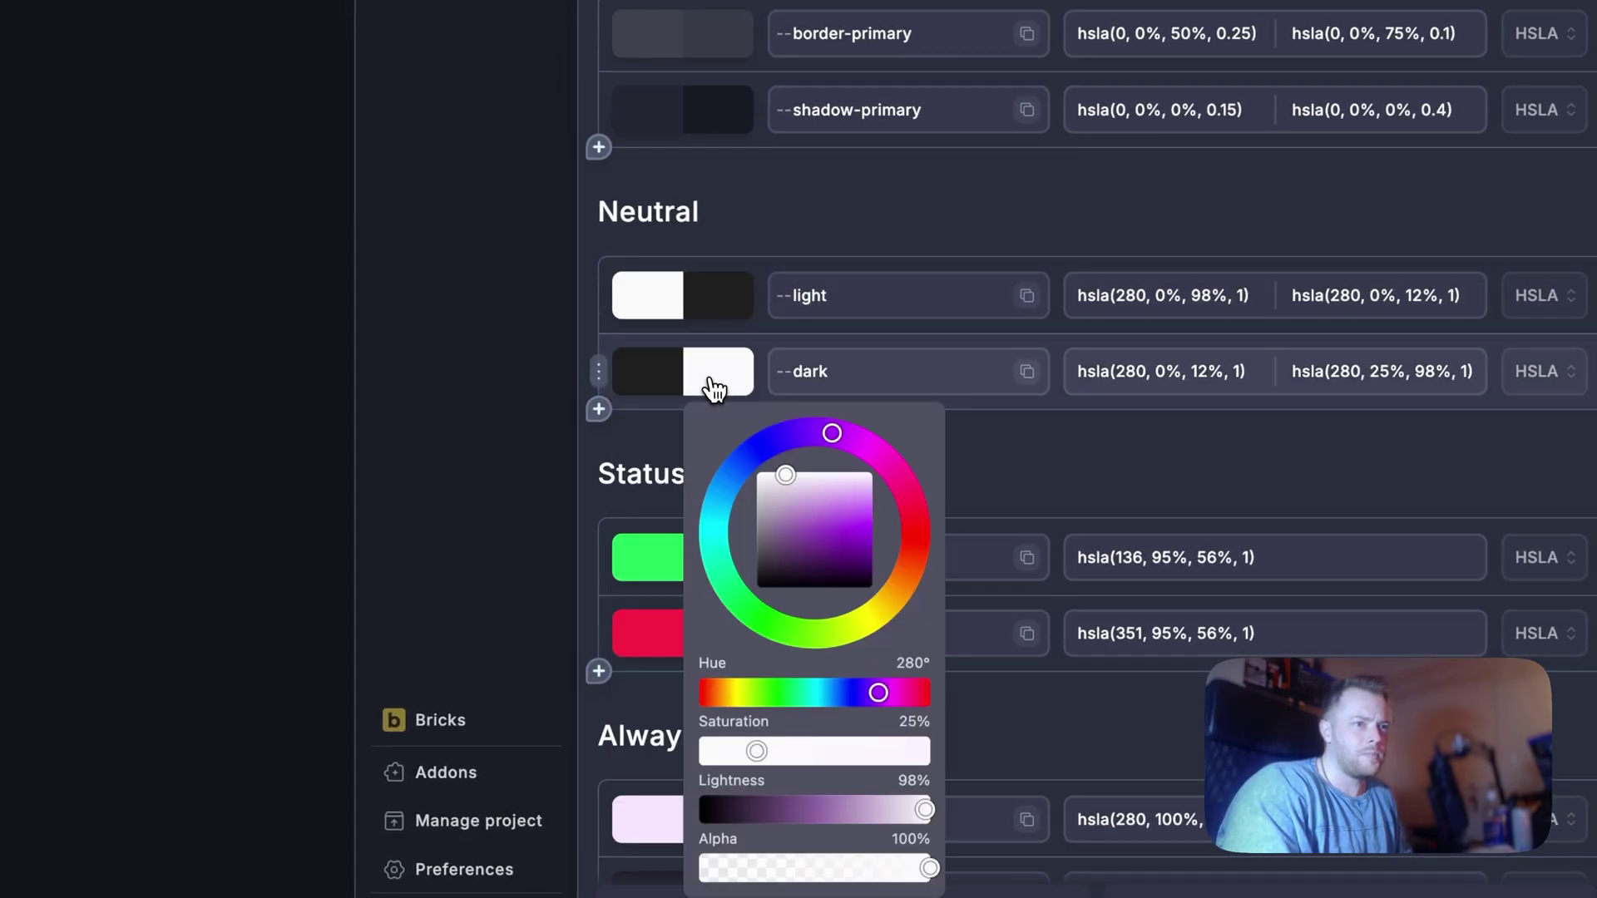
left_click_drag(755, 751, 623, 740)
left_click(647, 371)
left_click(718, 371)
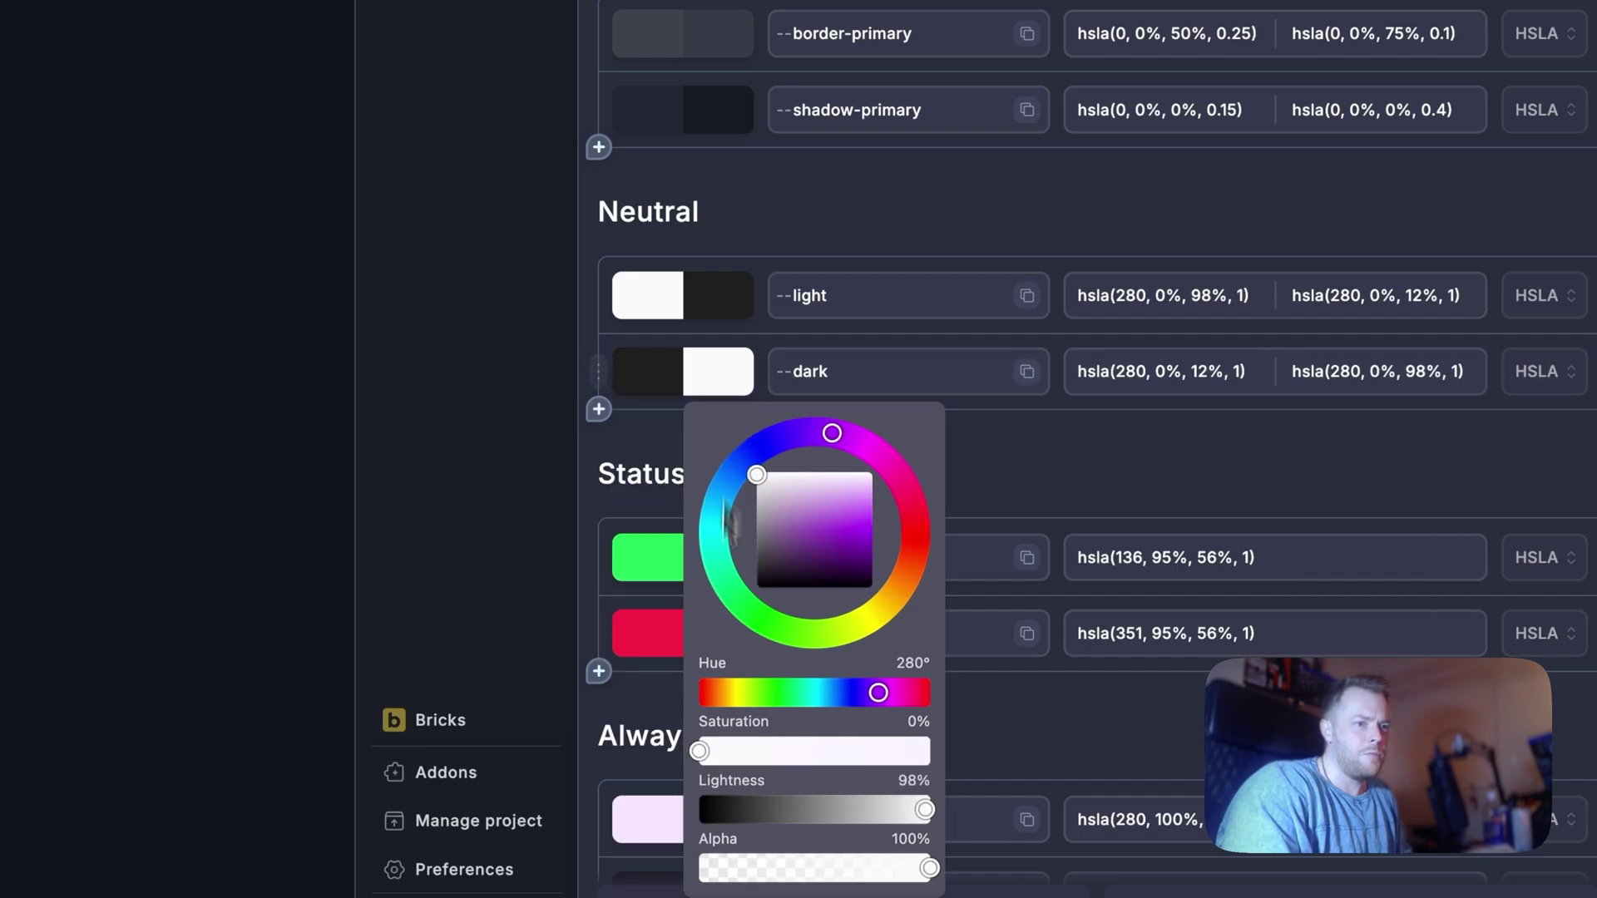
left_click(647, 295)
left_click(848, 247)
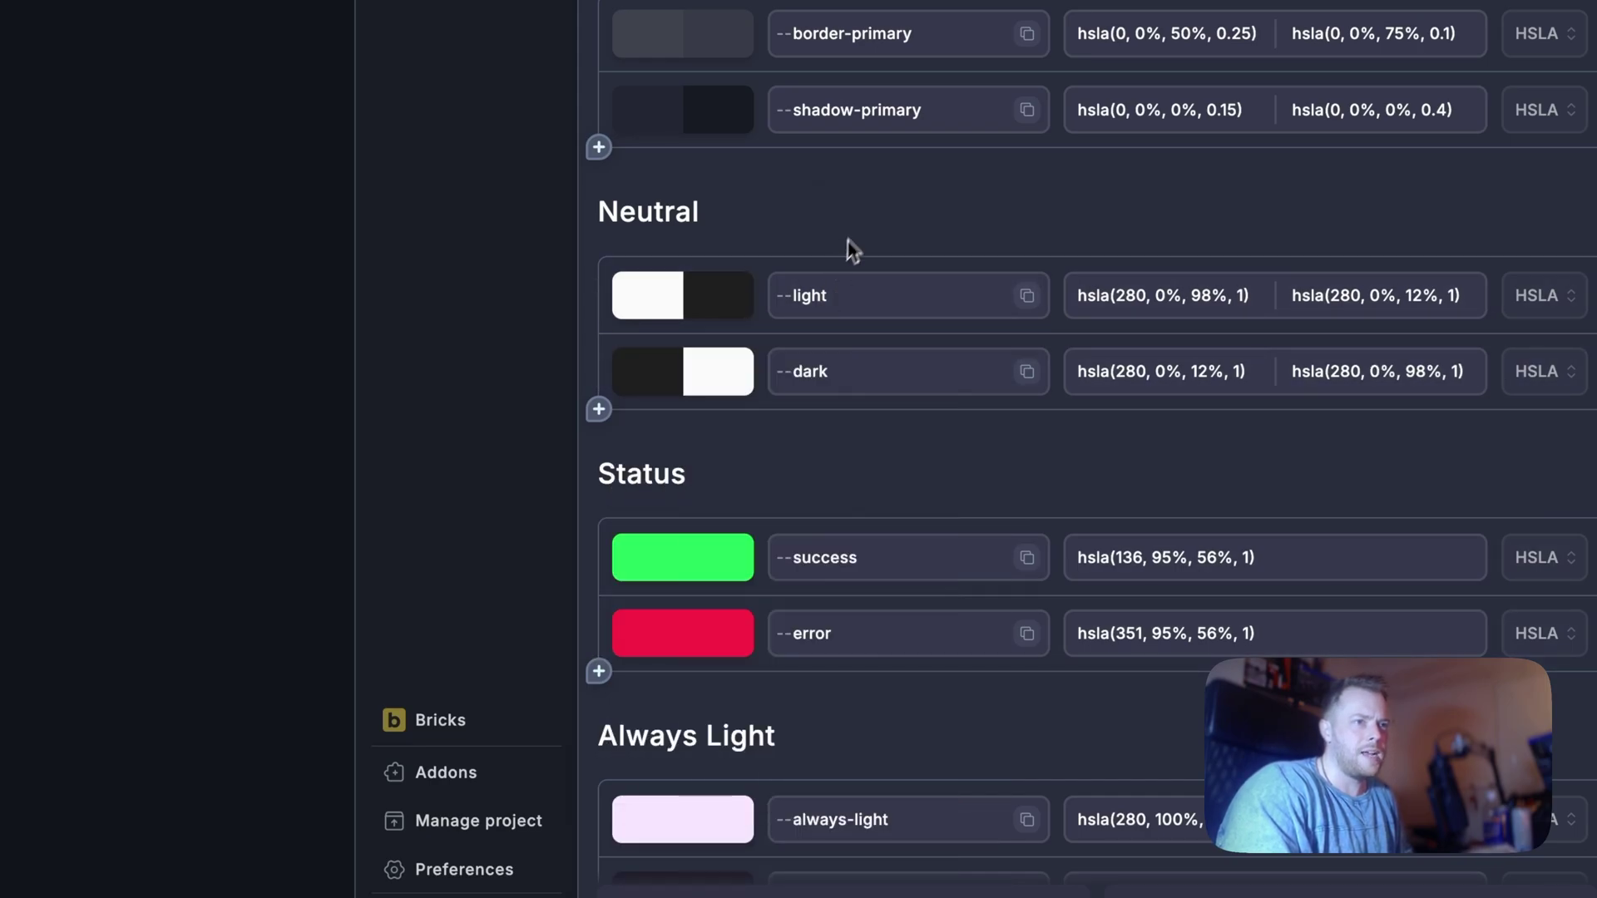
Check bg-body's light-theme and dark-theme colours.
scroll(884, 374, "up", 10)
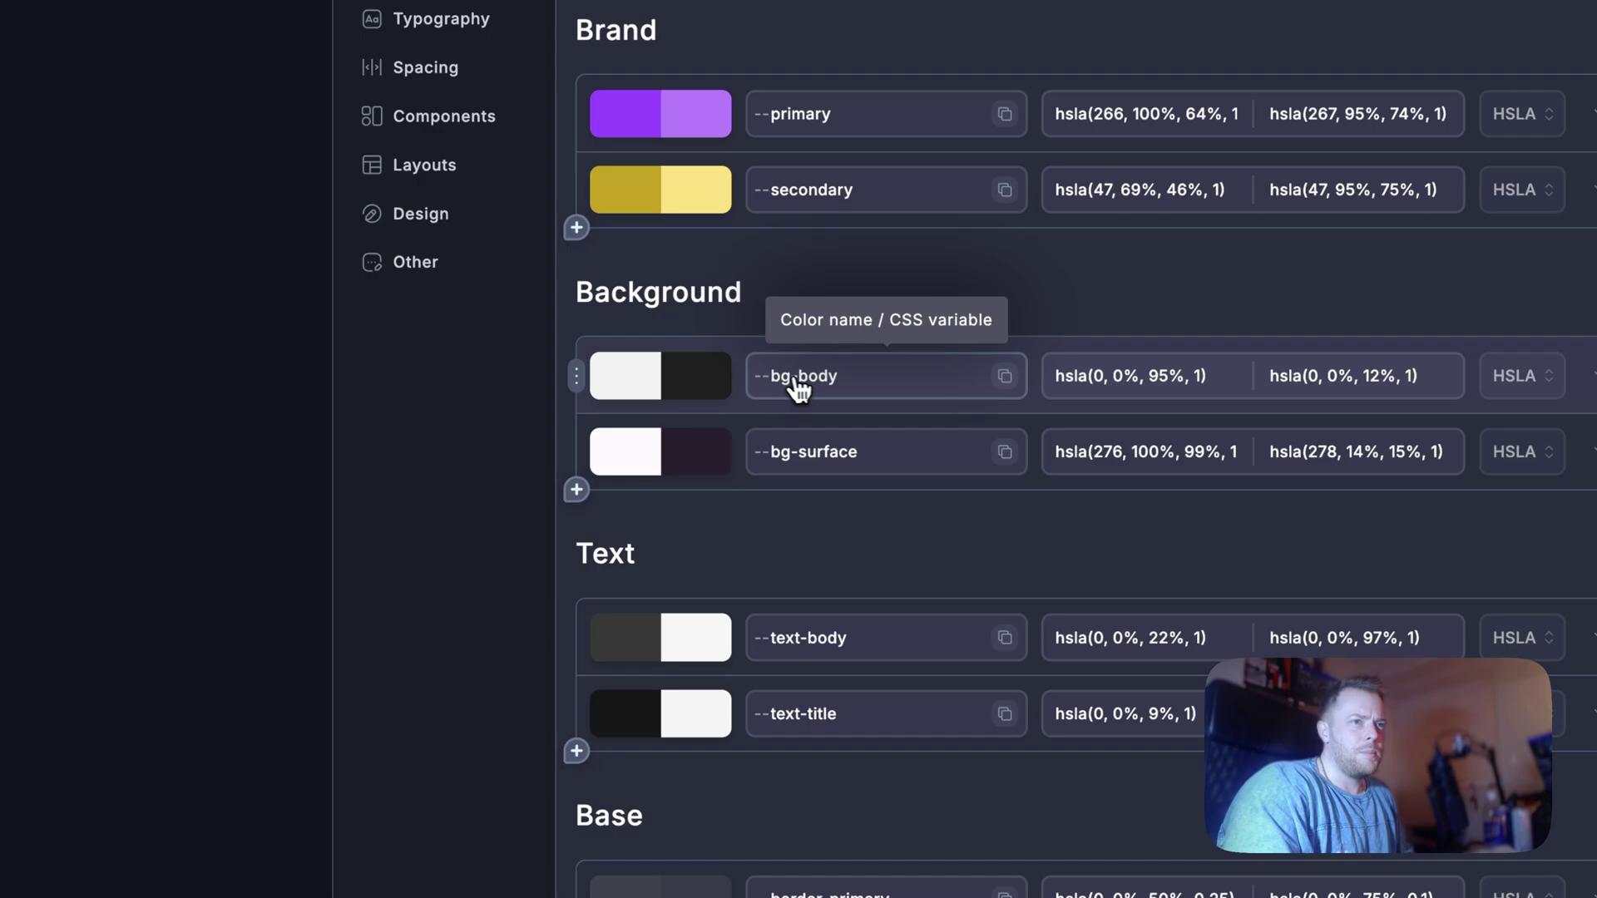
left_click(636, 384)
left_click(796, 342)
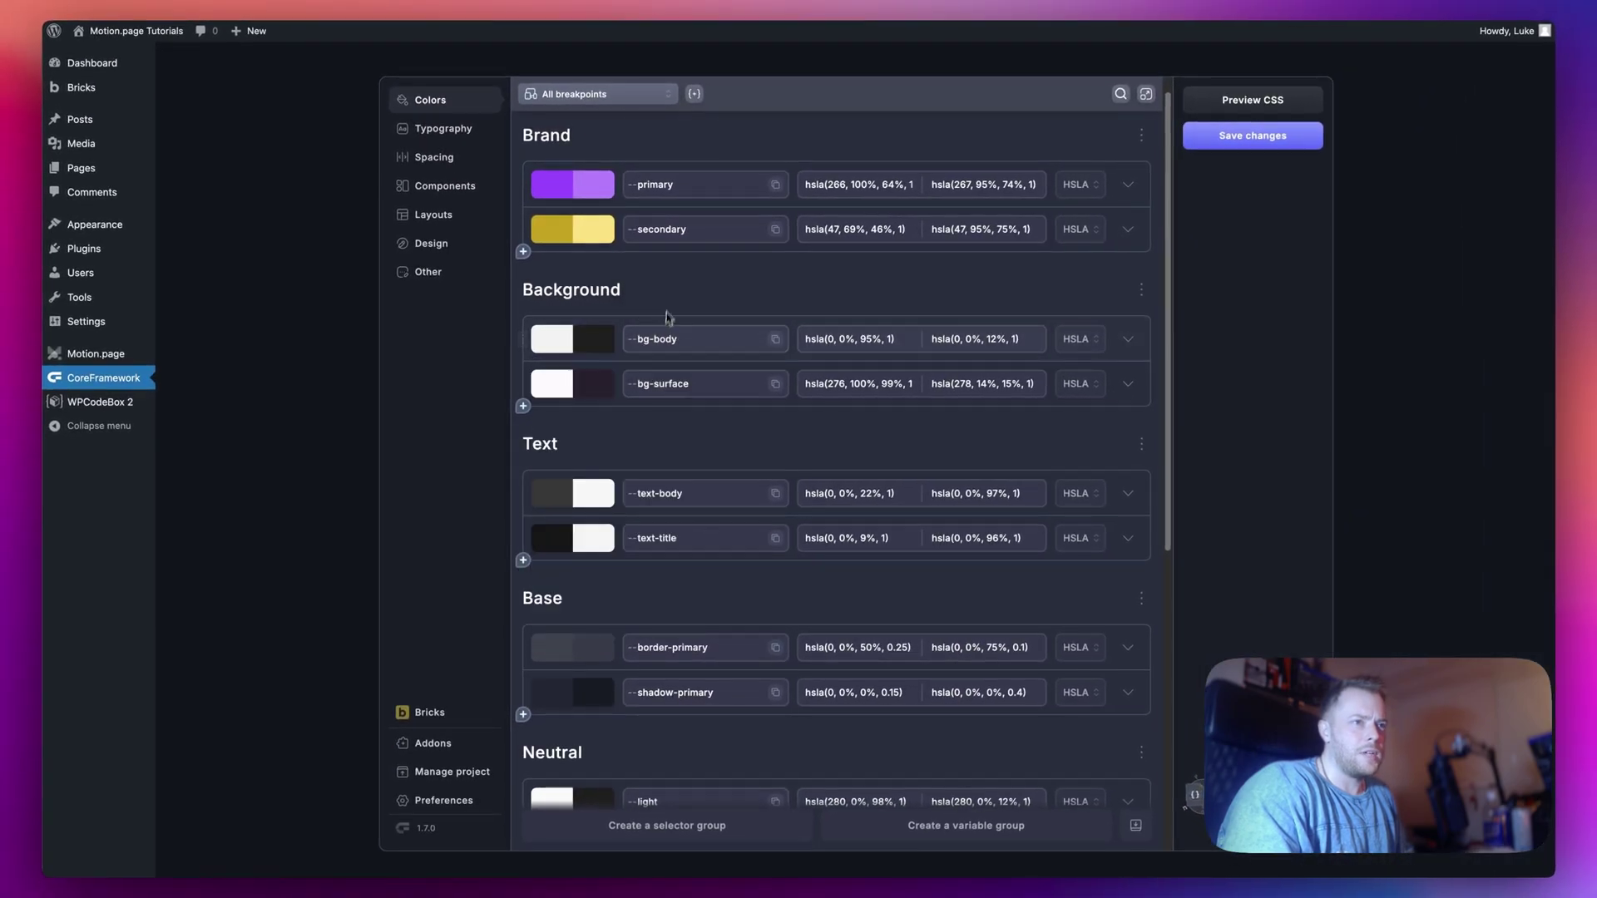
left_click(719, 372)
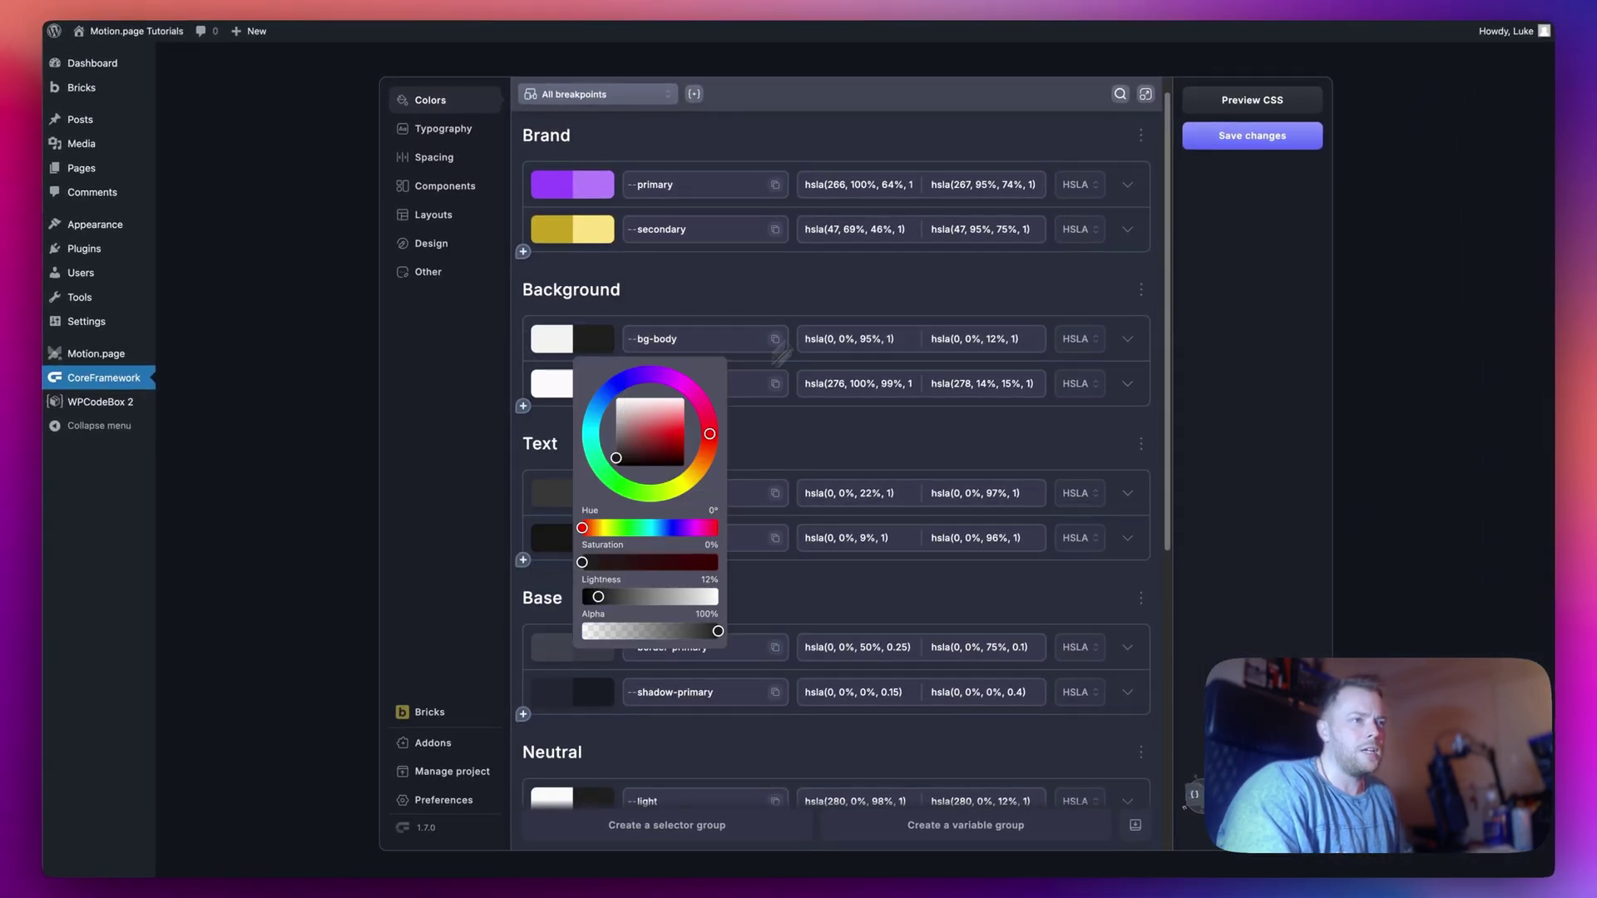
left_click(858, 287)
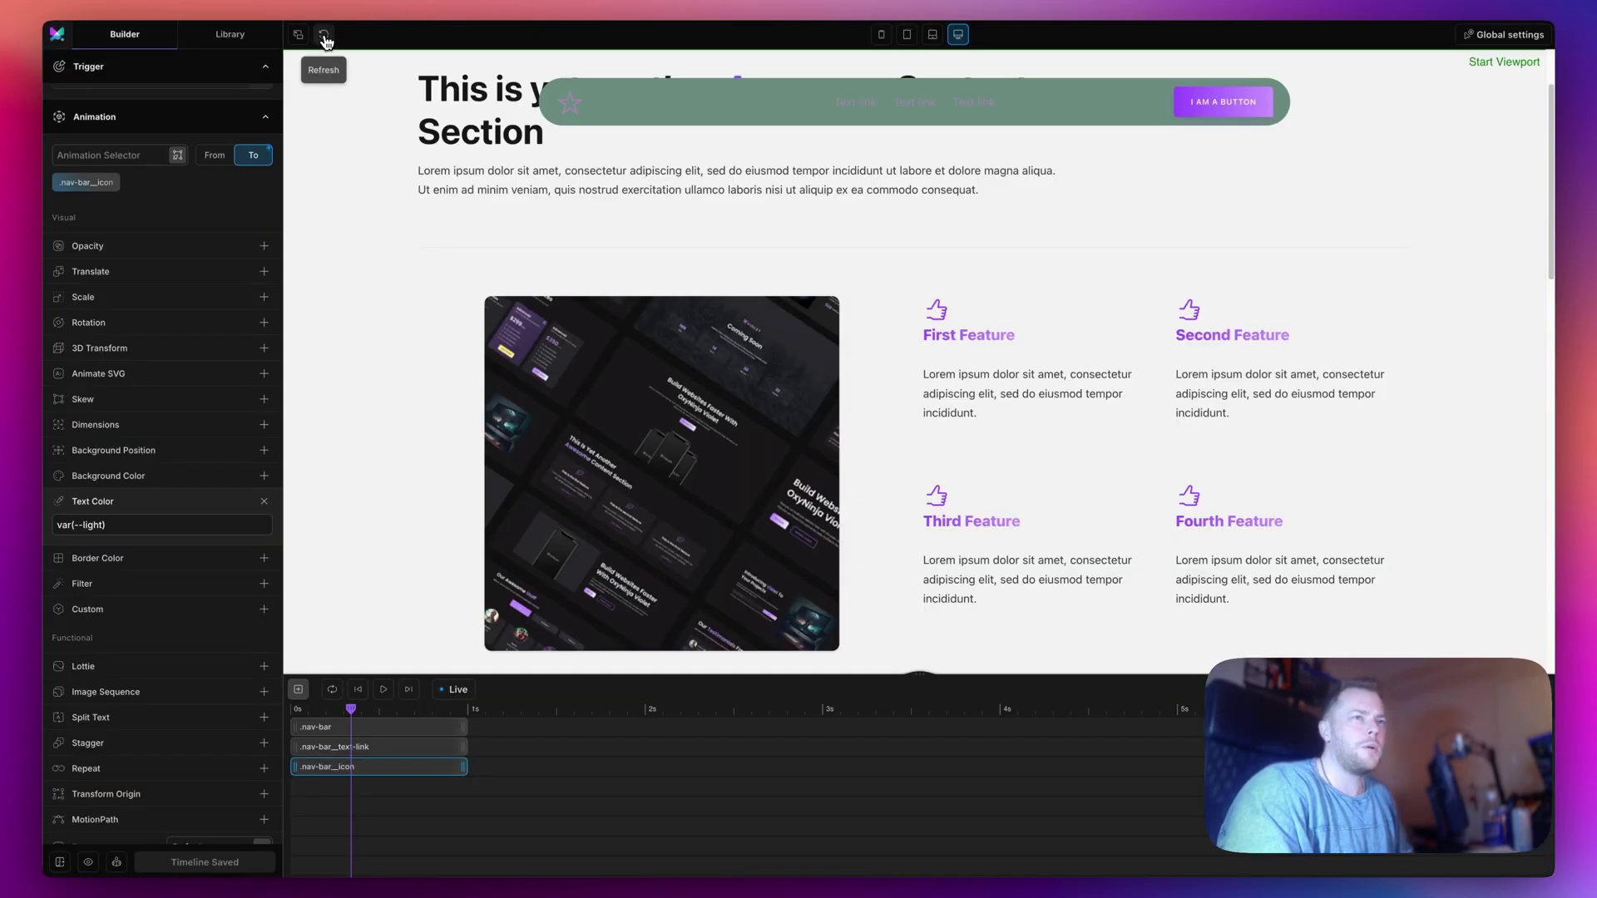
Refresh the Motion.page preview and view the Header Example Page on the live site.
left_click(324, 39)
left_click_drag(1549, 177, 1564, 141)
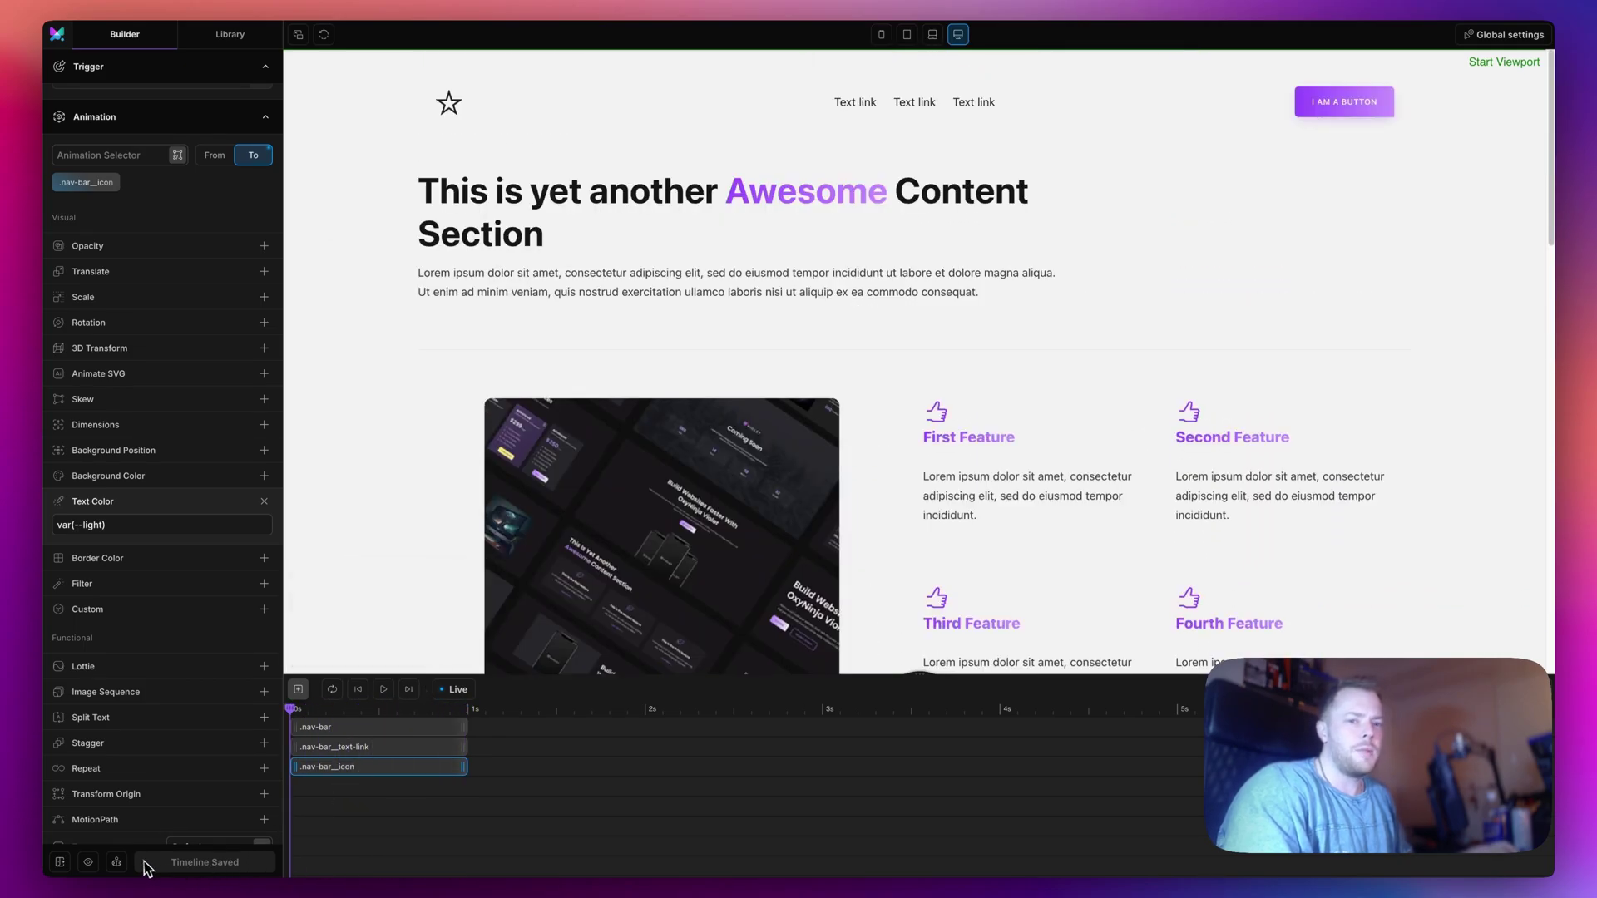
left_click(90, 865)
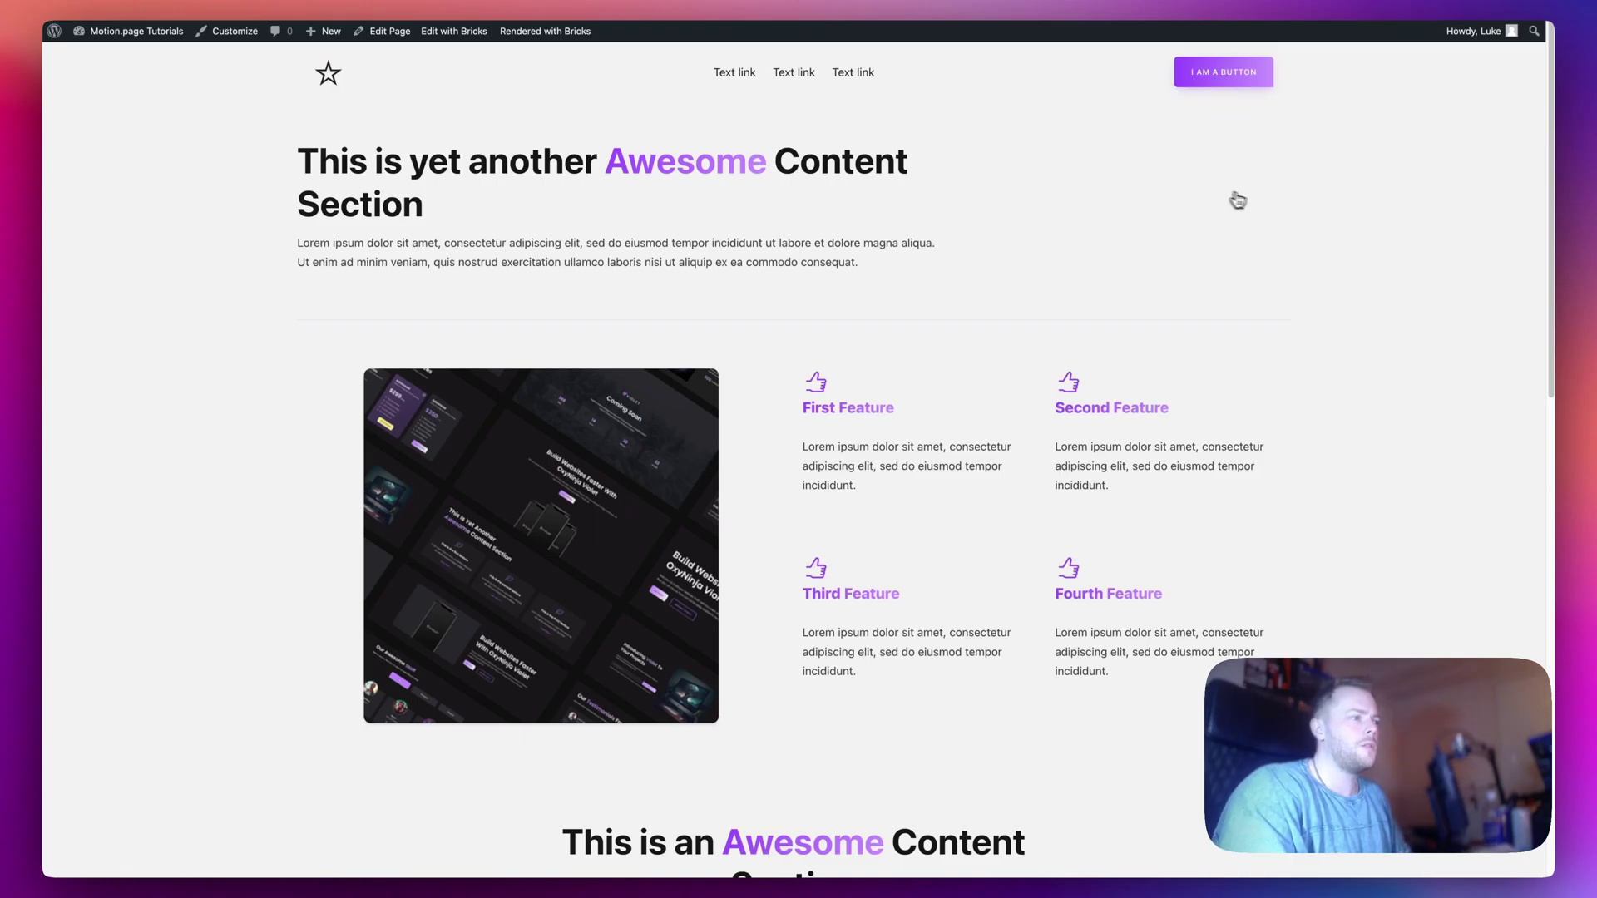
Scroll to confirm the dark pill header, then switch the Core Framework theme to dark and save.
scroll(1258, 221, "down", 3)
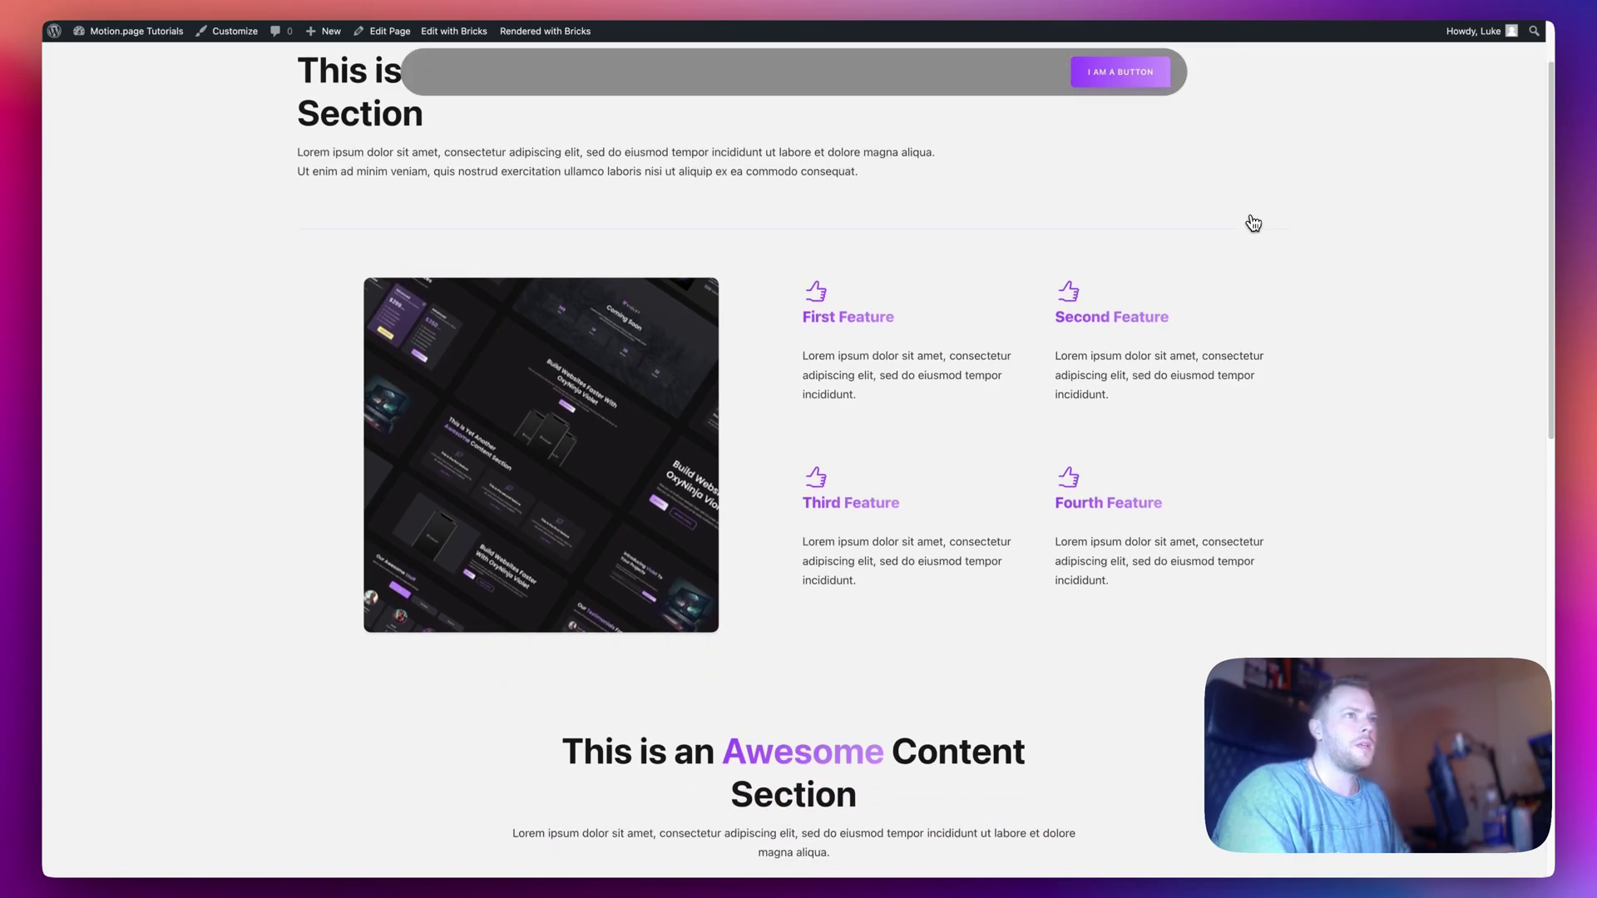
scroll(1251, 223, "down", 10)
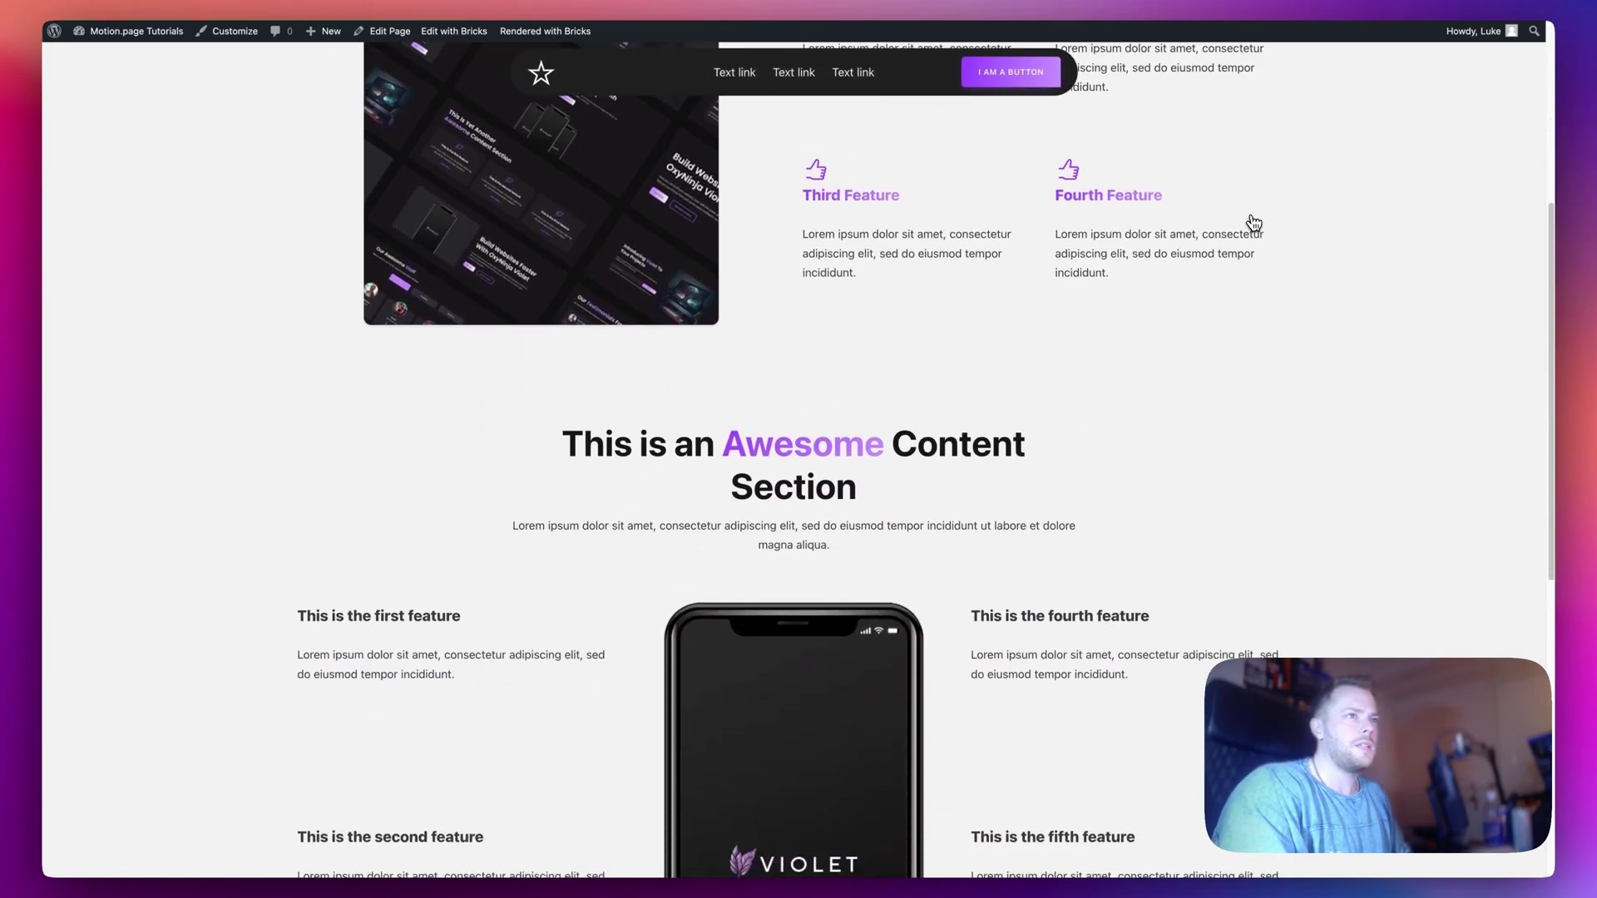
scroll(1250, 237, "up", 9)
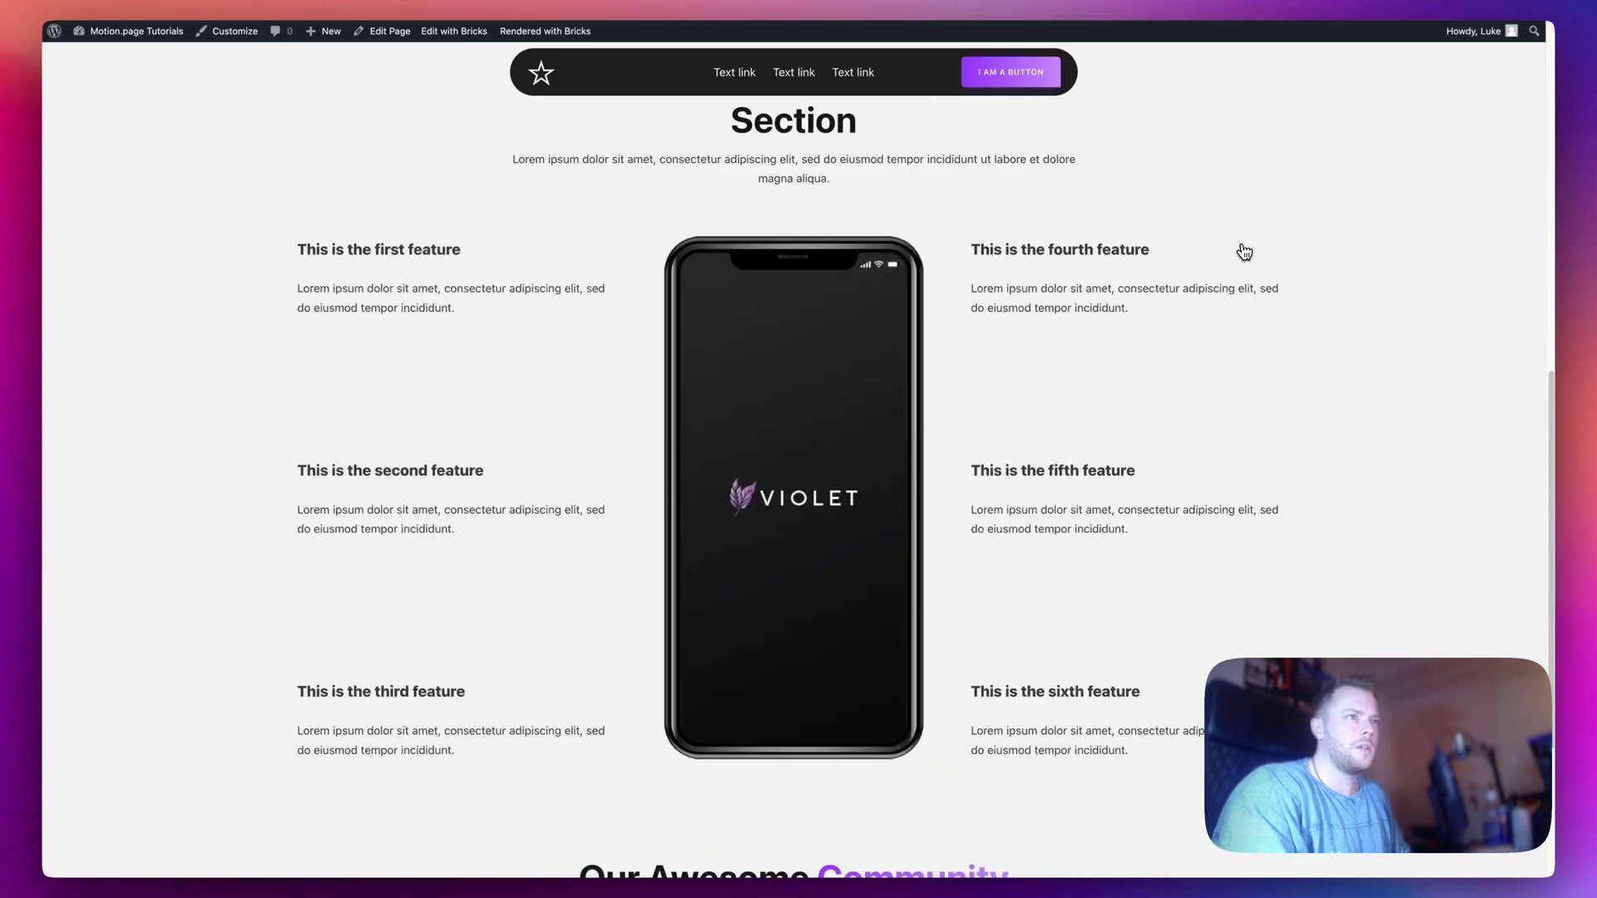
scroll(1242, 257, "up", 4)
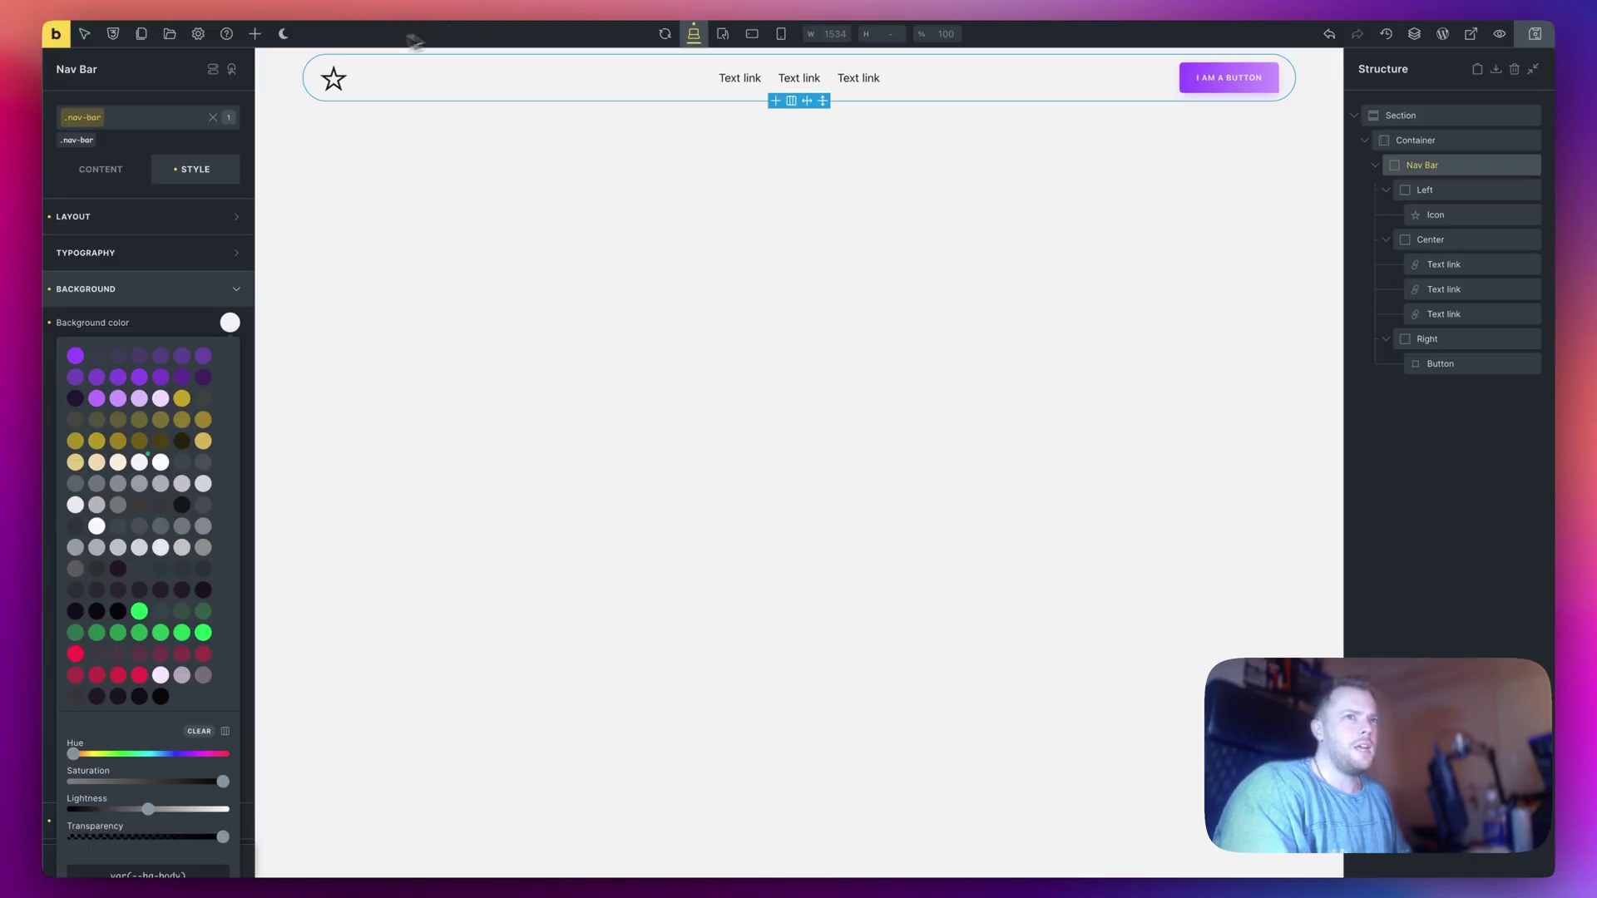
left_click(284, 35)
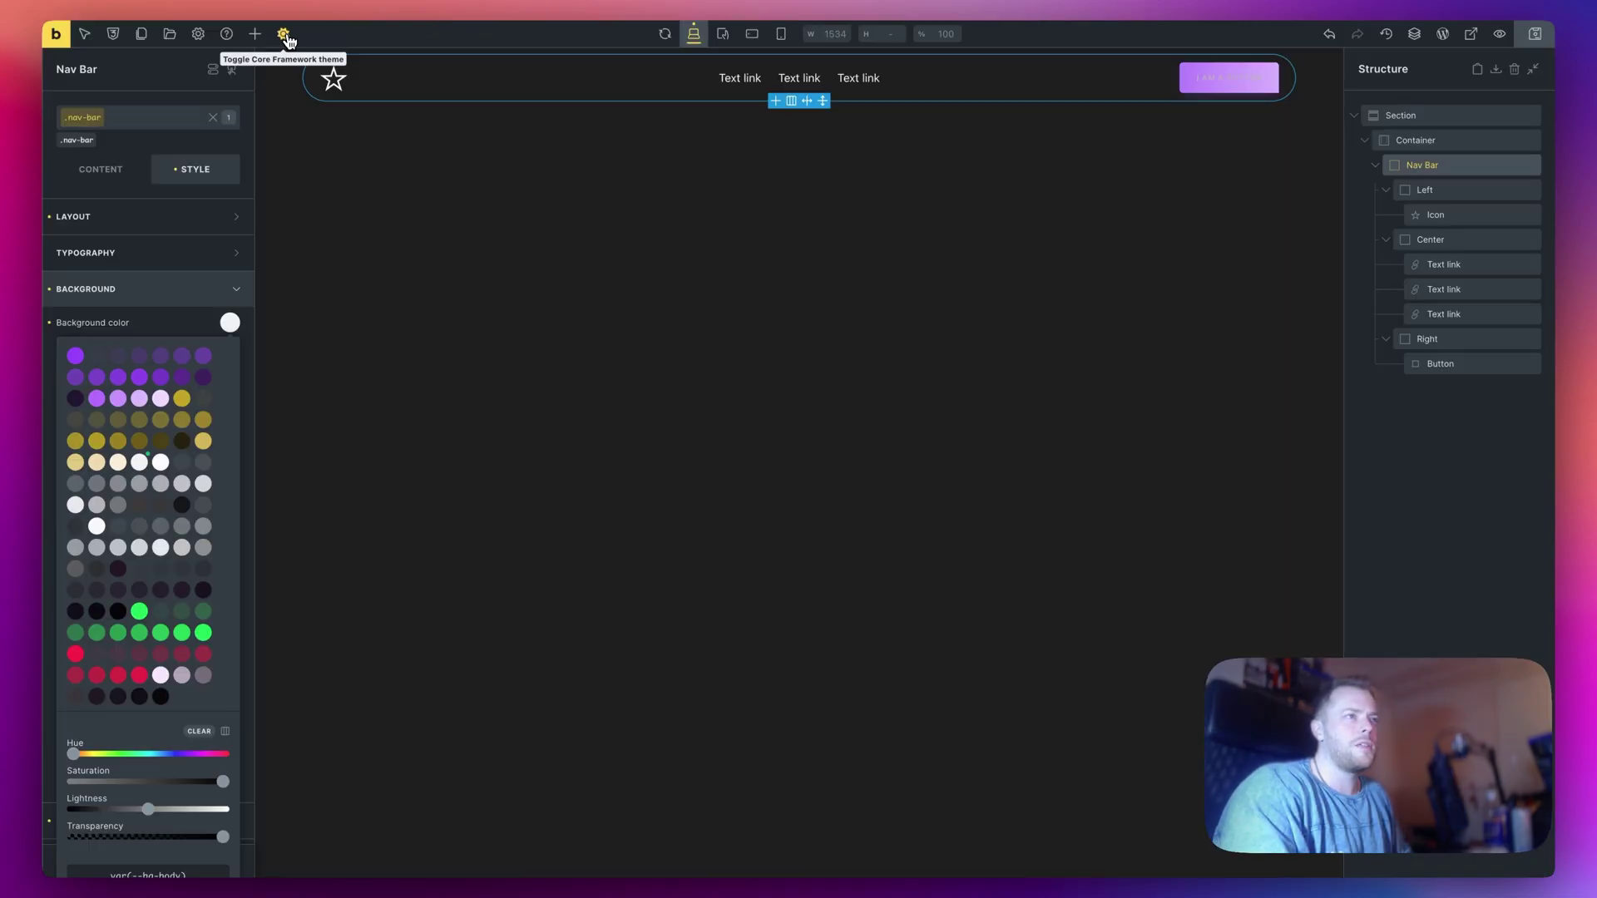
left_click(1533, 37)
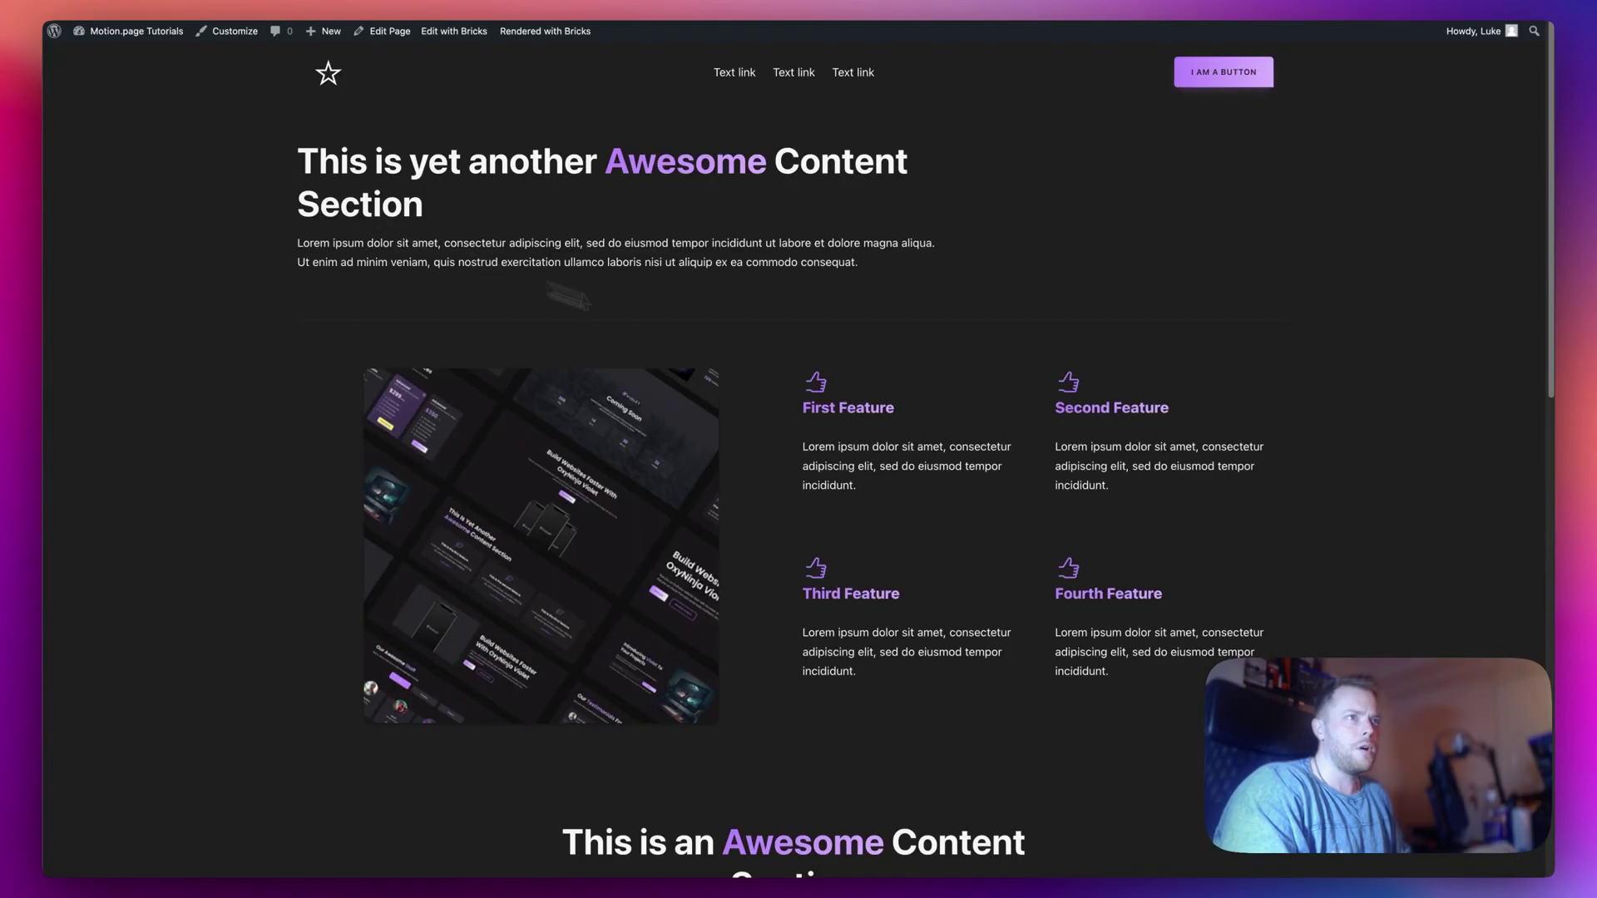
scroll(1116, 309, "down", 3)
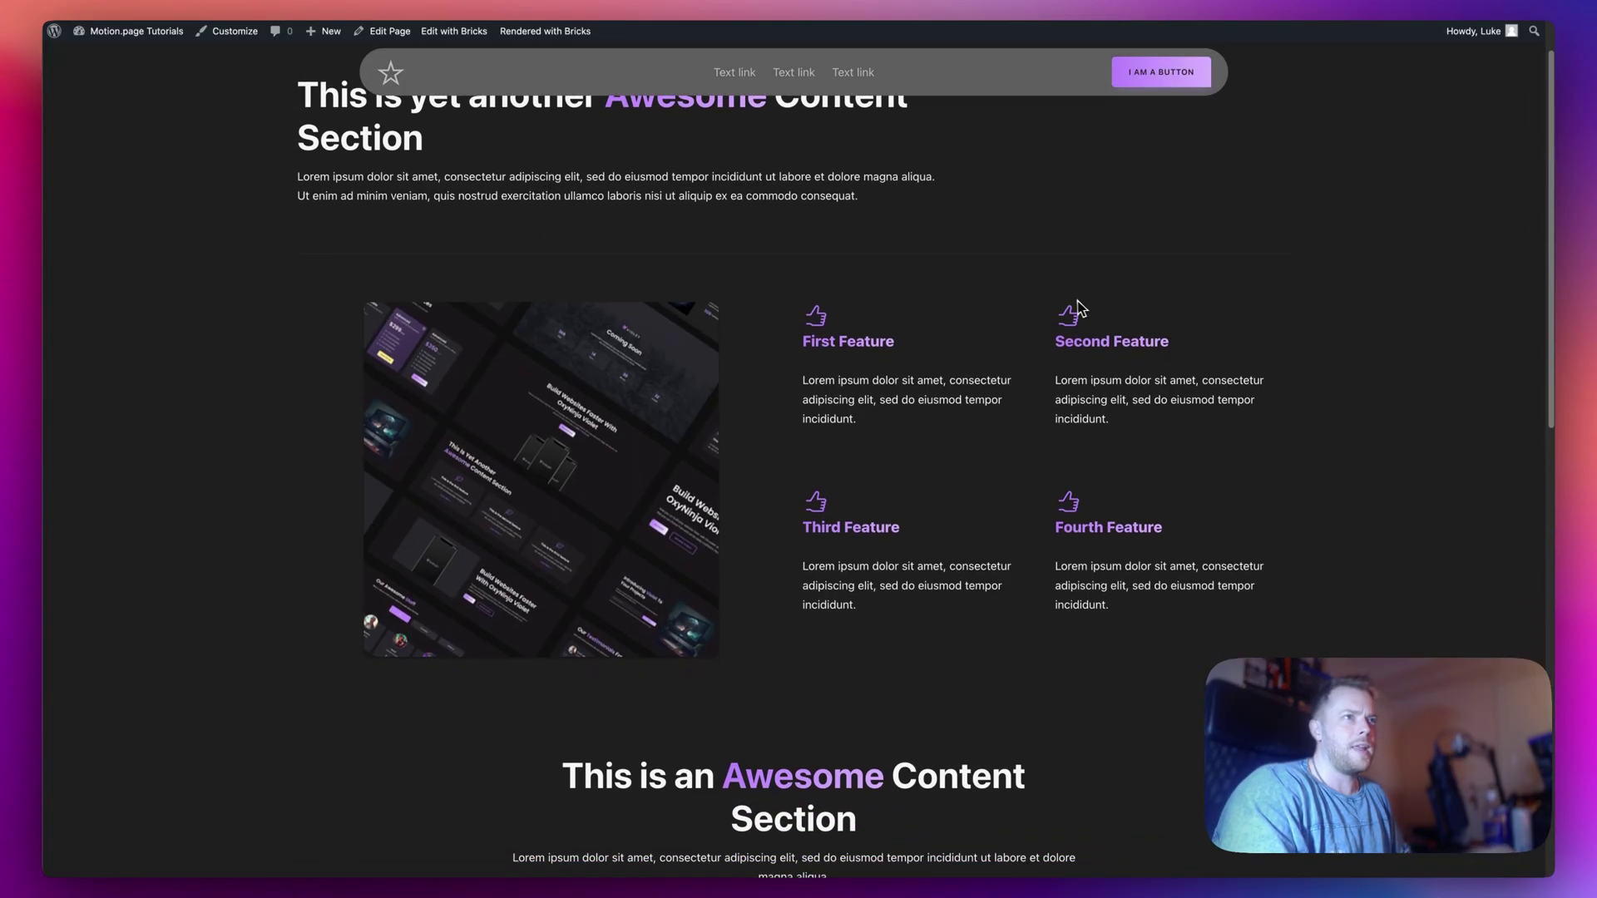
scroll(1076, 301, "down", 5)
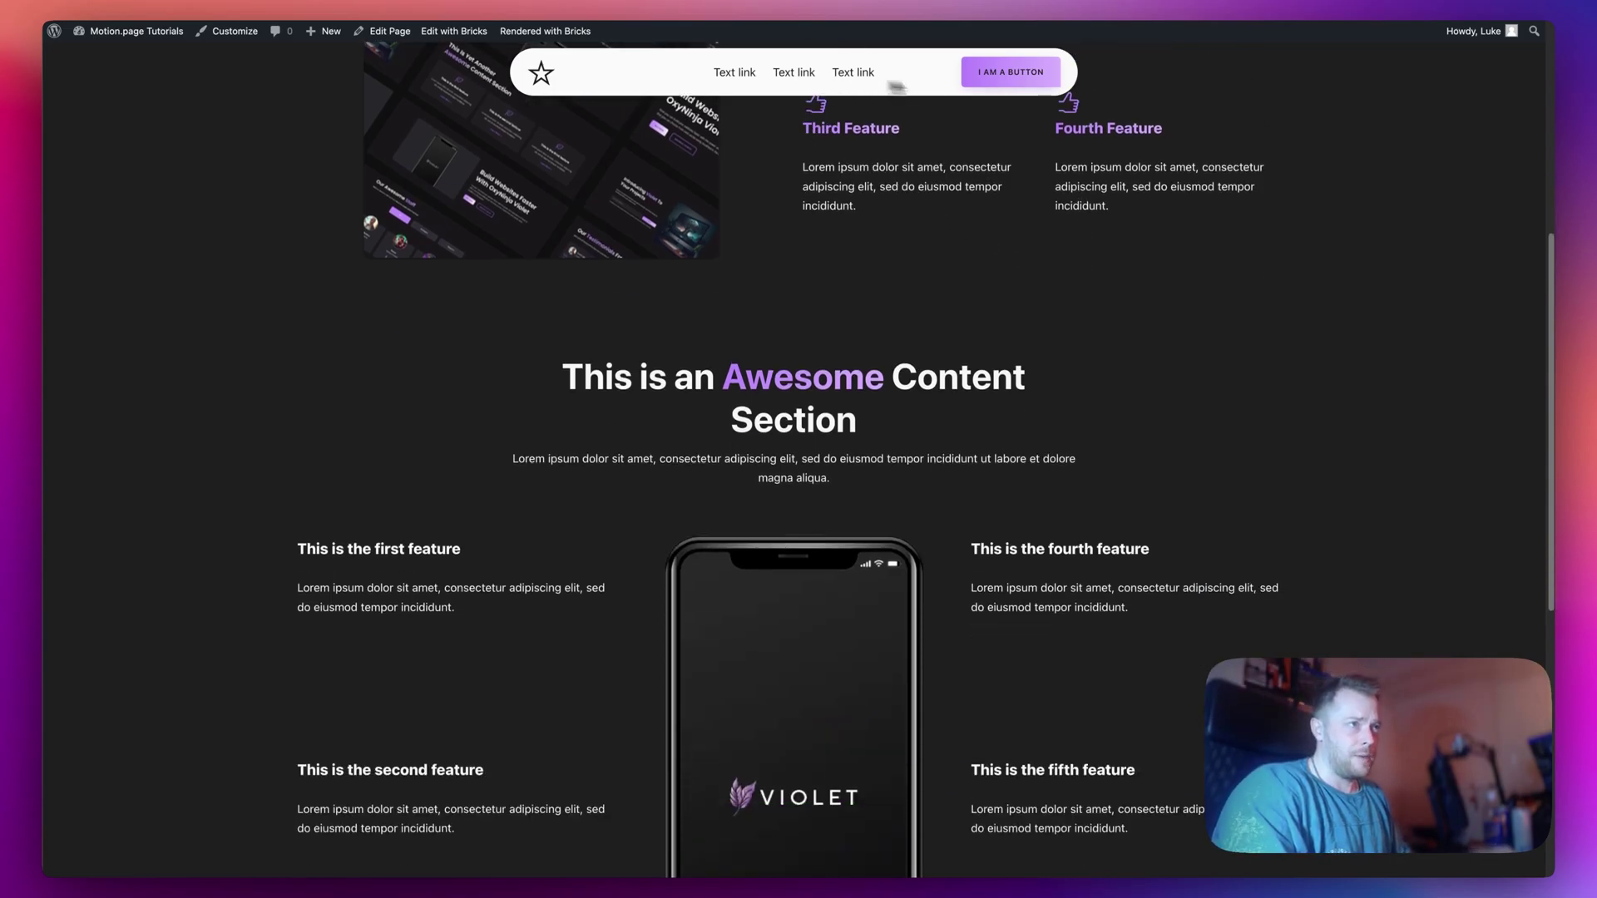
scroll(1048, 216, "up", 7)
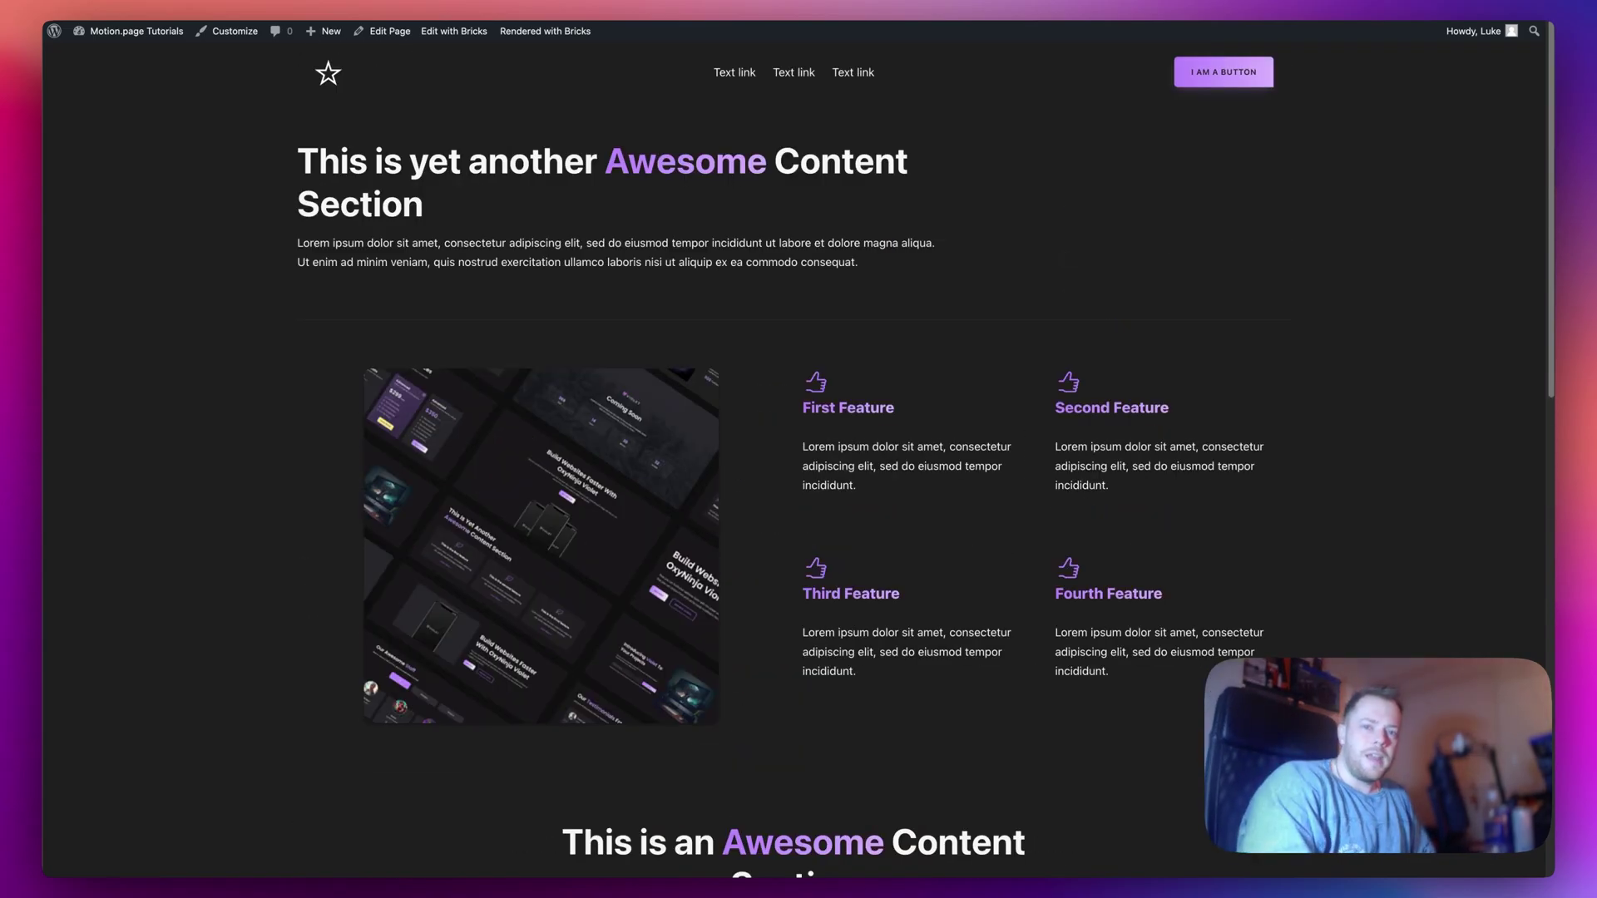